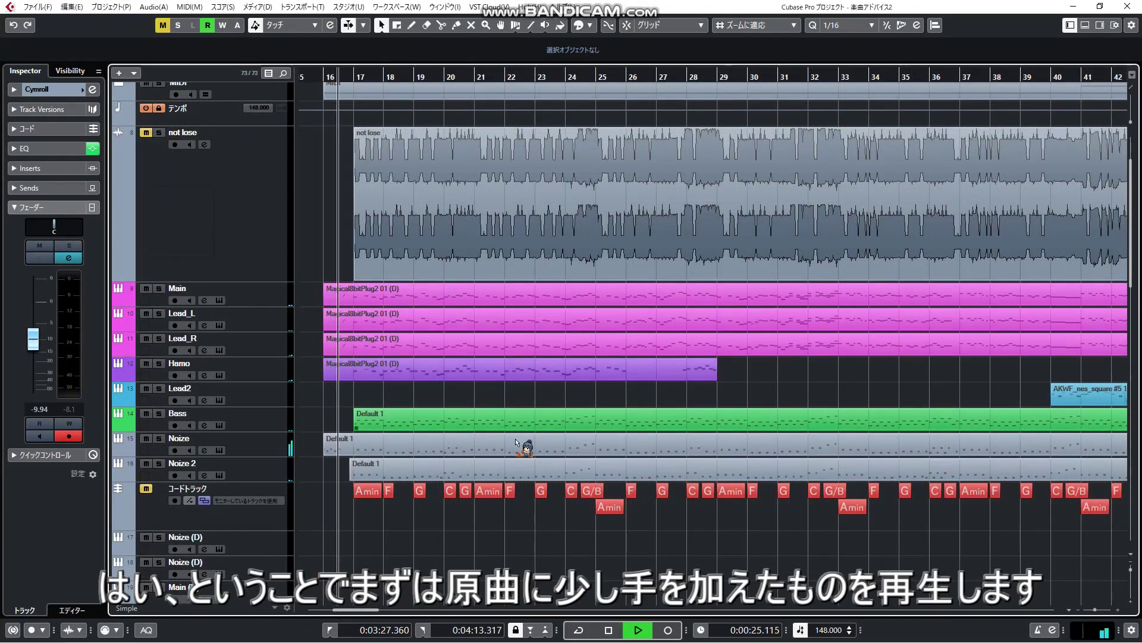
Play back the reworked chiptune arrangement and follow its melody, bass, noise and chord tracks from bar 16 onward.
{"action": "scroll", "coordinate": [886, 530], "scroll_direction": "up", "scroll_amount": 1}
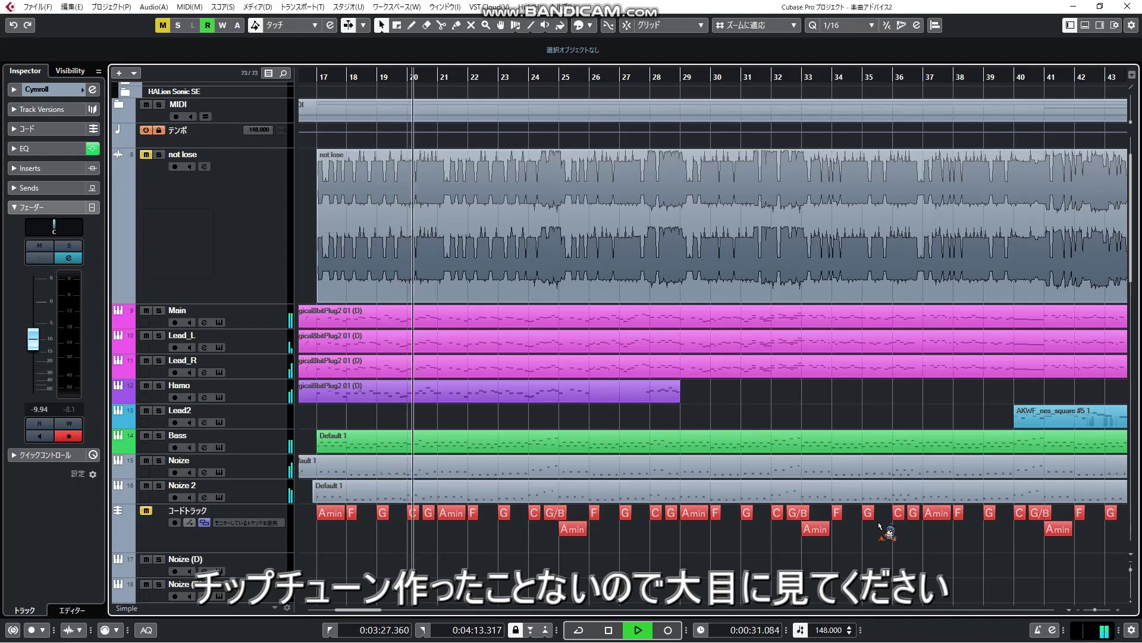
{"action": "key", "text": "g"}
{"action": "key", "text": "g"}
{"action": "scroll", "coordinate": [706, 462], "scroll_direction": "right", "scroll_amount": 5}
{"action": "scroll", "coordinate": [649, 448], "scroll_direction": "up", "scroll_amount": 1}
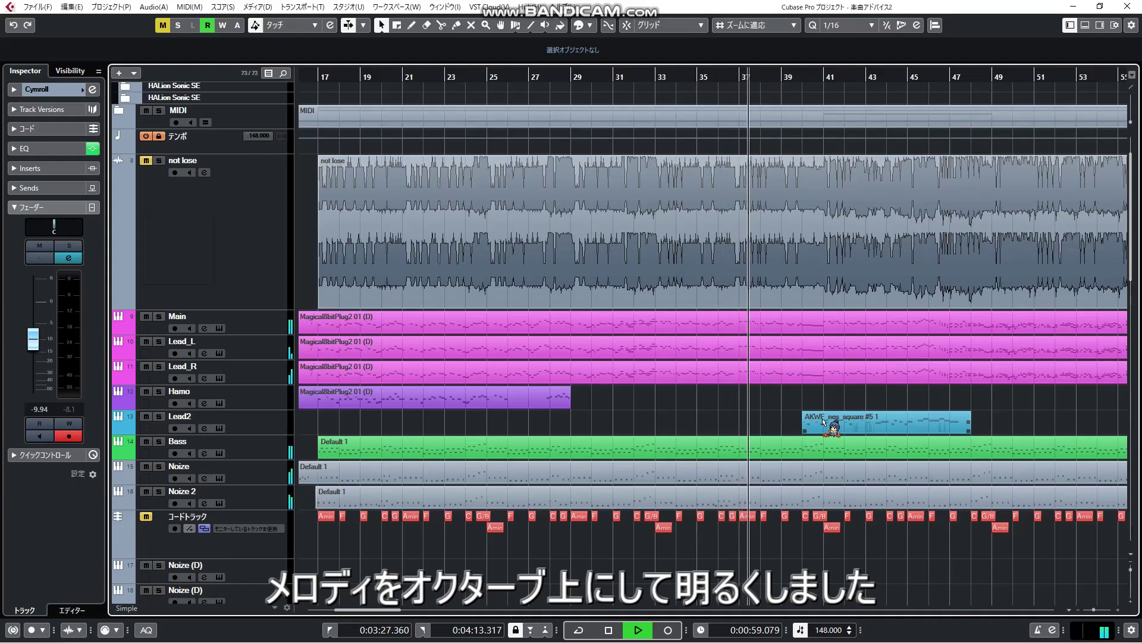
{"action": "scroll", "coordinate": [928, 452], "scroll_direction": "right", "scroll_amount": 5}
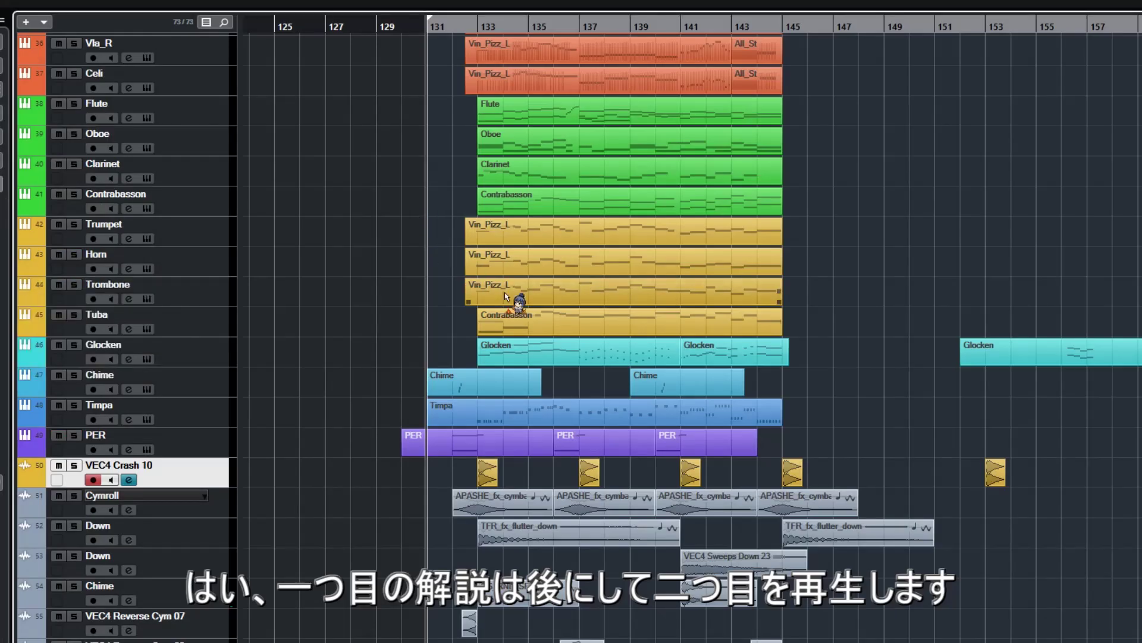
Play the second arrangement from bar 131 and look over its orchestral, piano, guitar and 8Bit tracks.
{"action": "key", "text": "space"}
{"action": "left_click_drag", "start_coordinate": [949, 429], "coordinate": [942, 552]}
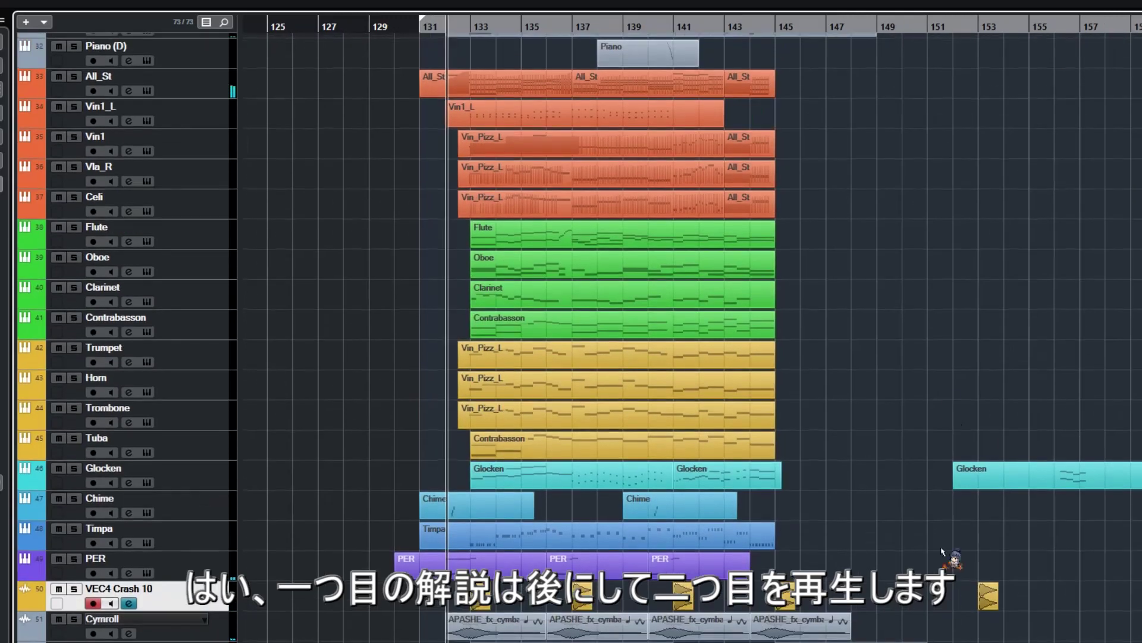
{"action": "scroll", "coordinate": [941, 420], "scroll_direction": "up", "scroll_amount": 1}
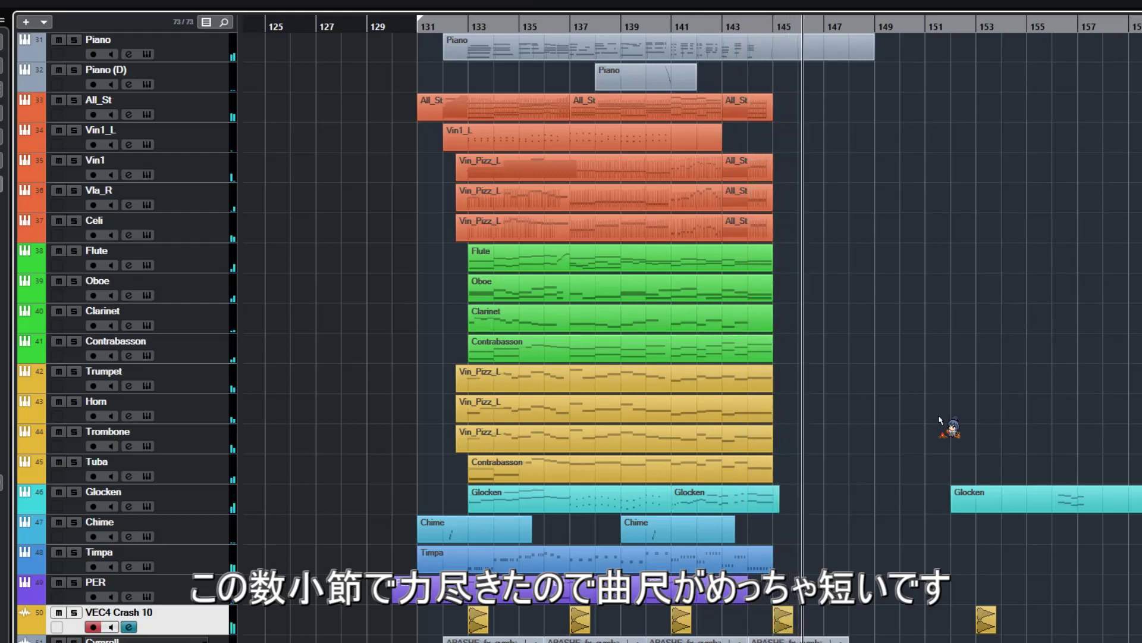
{"action": "left_click_drag", "start_coordinate": [909, 149], "coordinate": [747, 501]}
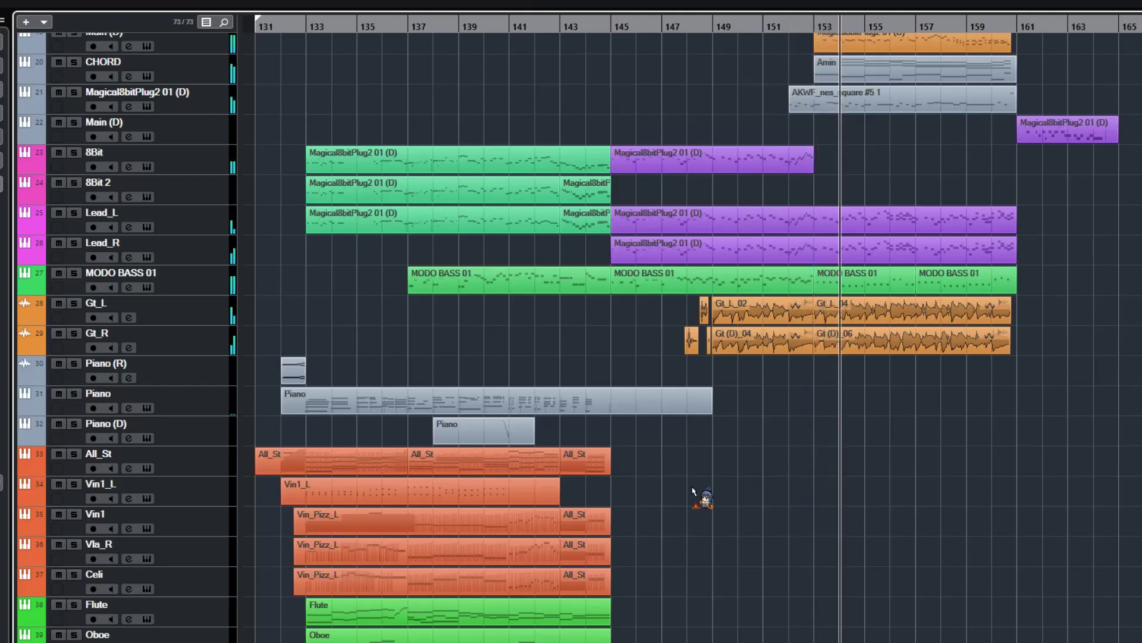
{"action": "scroll", "coordinate": [695, 494], "scroll_direction": "up", "scroll_amount": 4}
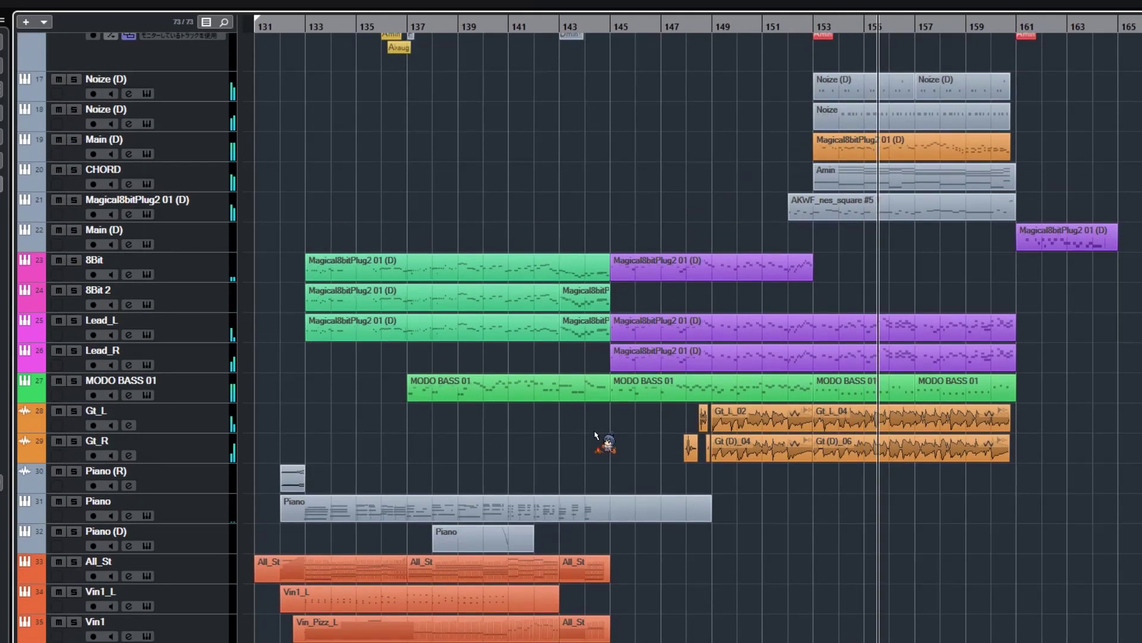
{"action": "scroll", "coordinate": [548, 497], "scroll_direction": "up", "scroll_amount": 2}
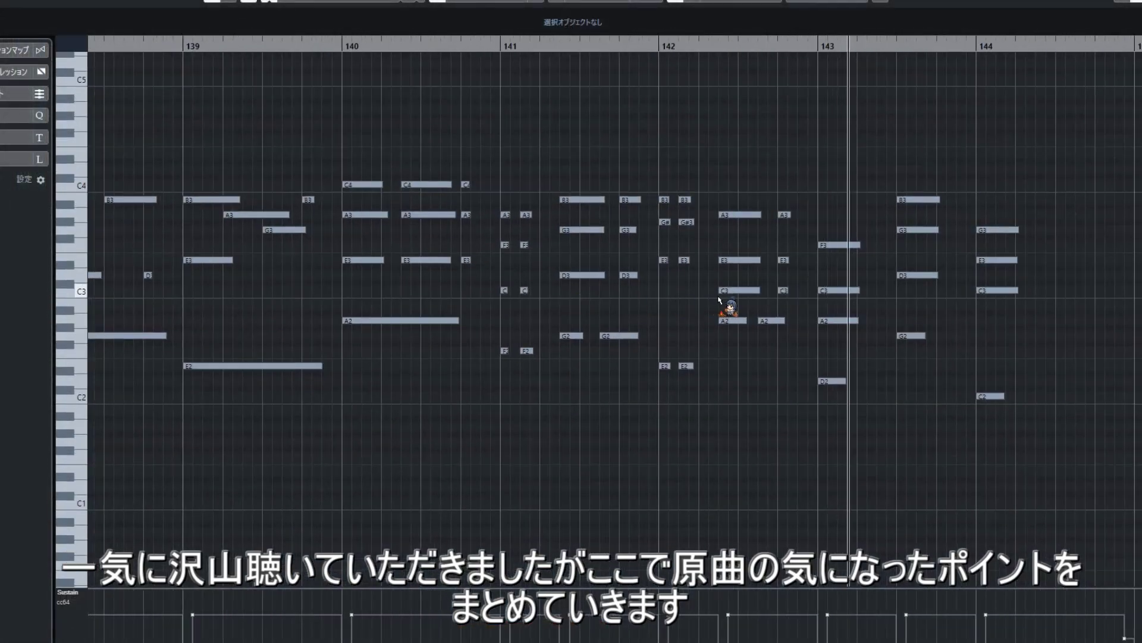
Restart playback near bar 133, and solo the Gt_R guitar track in place of Piano.
{"action": "left_click_drag", "start_coordinate": [1131, 444], "coordinate": [715, 407]}
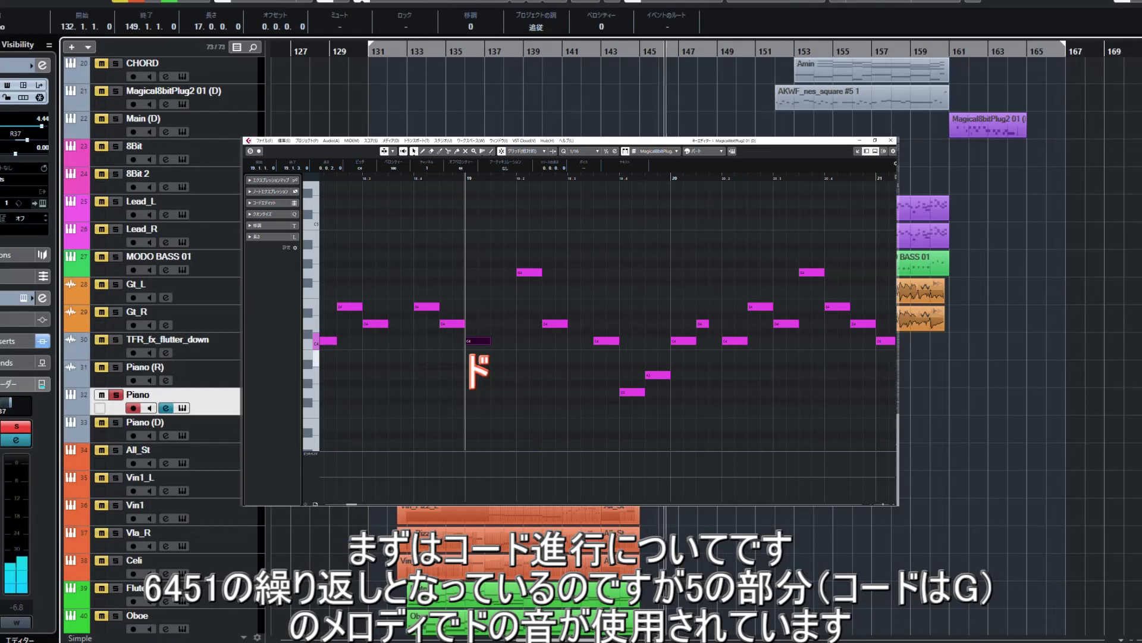
{"action": "left_click", "coordinate": [408, 50]}
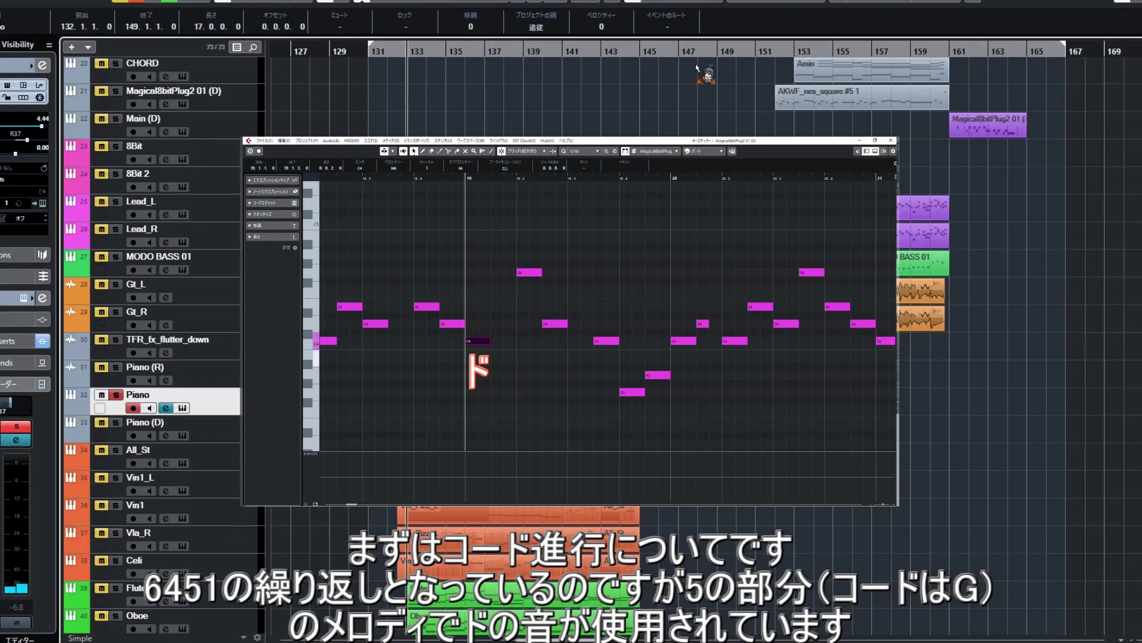
{"action": "left_click", "coordinate": [210, 319]}
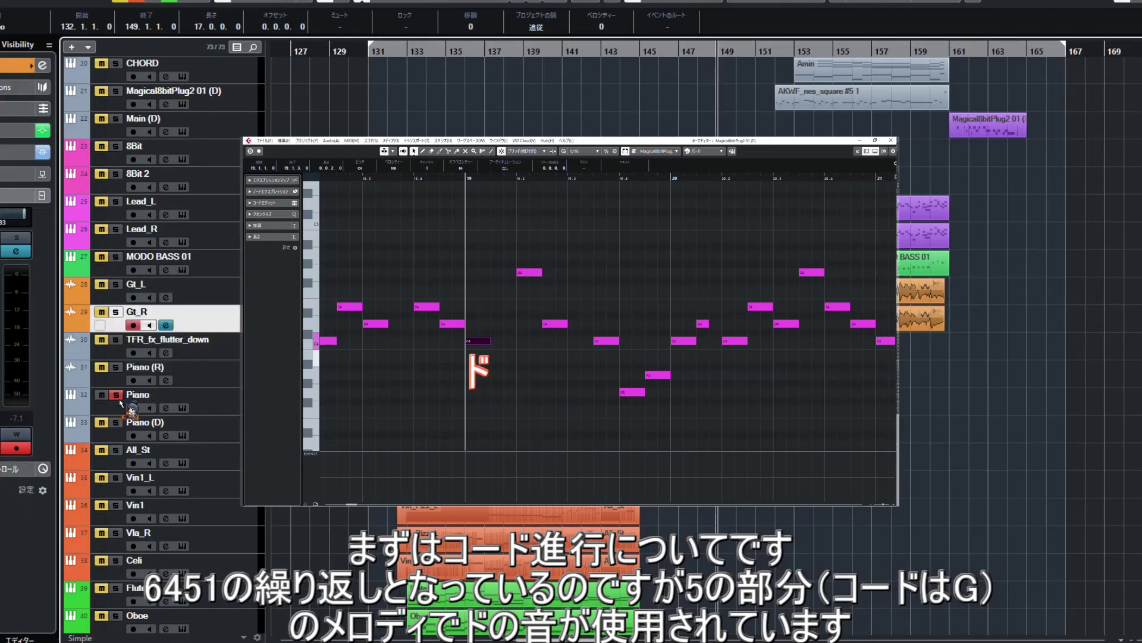
{"action": "left_click", "coordinate": [116, 312]}
{"action": "key", "text": "h"}
{"action": "key", "text": "h"}
{"action": "key", "text": "h"}
{"action": "key", "text": "h"}
{"action": "key", "text": "h"}
{"action": "key", "text": "h"}
{"action": "key", "text": "h"}
{"action": "key", "text": "h"}
{"action": "key", "text": "h"}
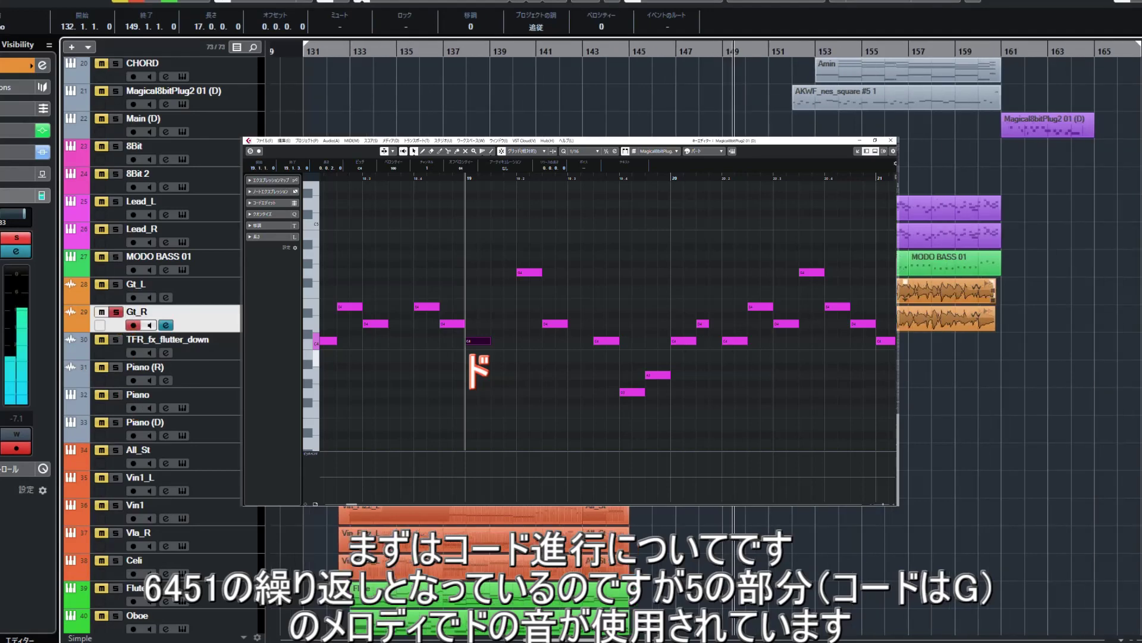
Solo the Gt_L track instead of Gt_R, and undo the new track version on Gt_L.
{"action": "left_click", "coordinate": [929, 318]}
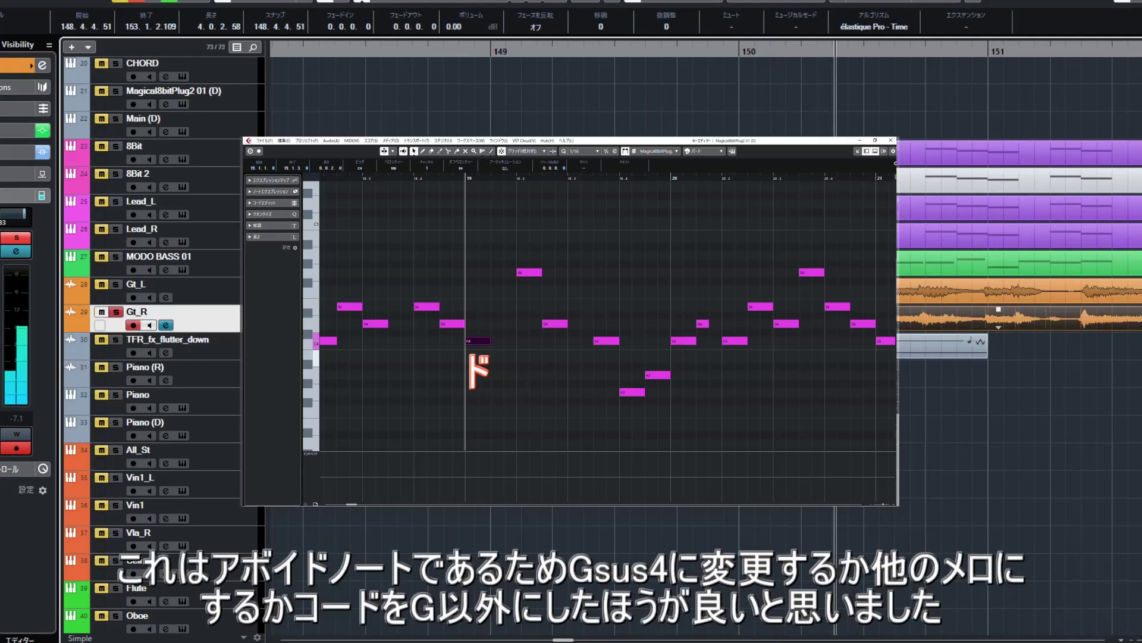
{"action": "left_click", "coordinate": [928, 291]}
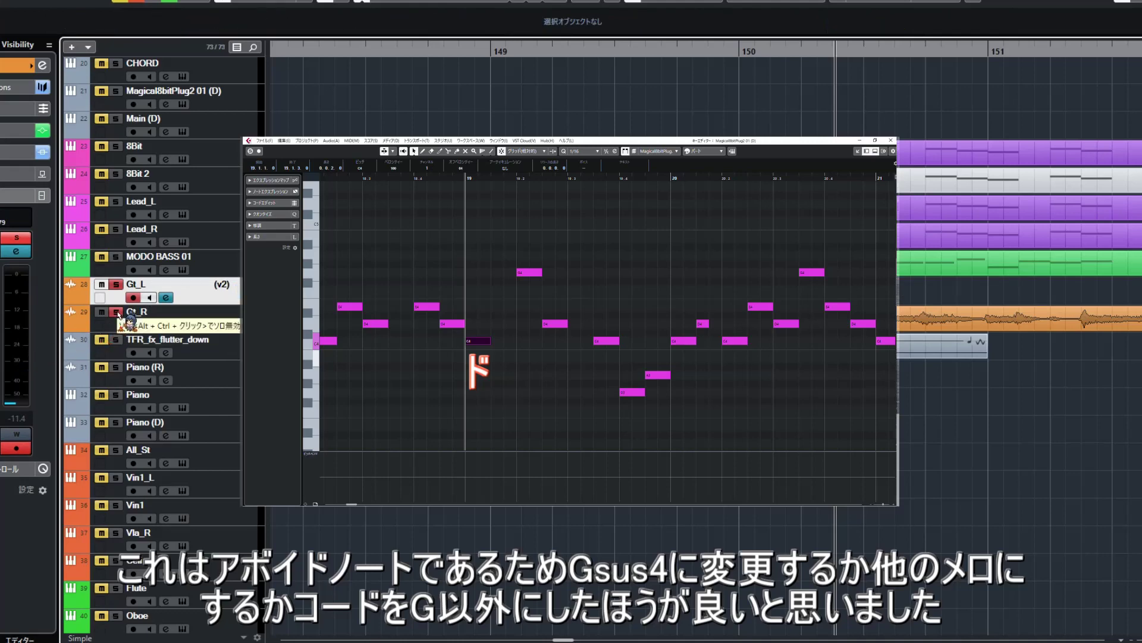
{"action": "key", "text": "ctrl+z"}
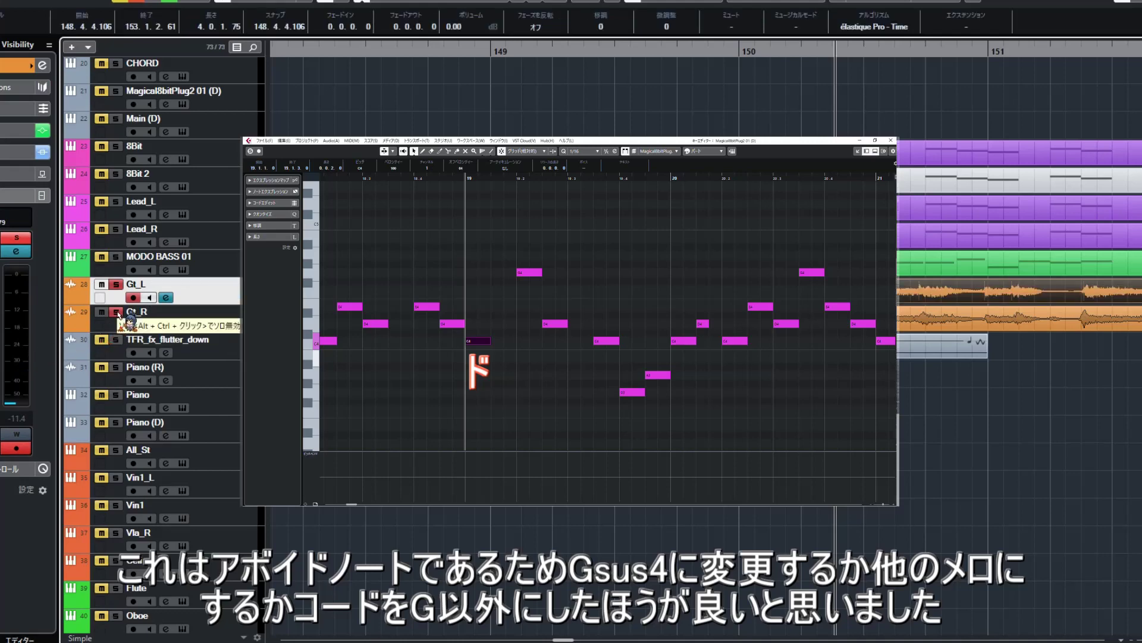
Open the Gt_L clip in the sample editor and examine its waveform around the event start just before bar 149.
{"action": "left_click", "coordinate": [475, 50]}
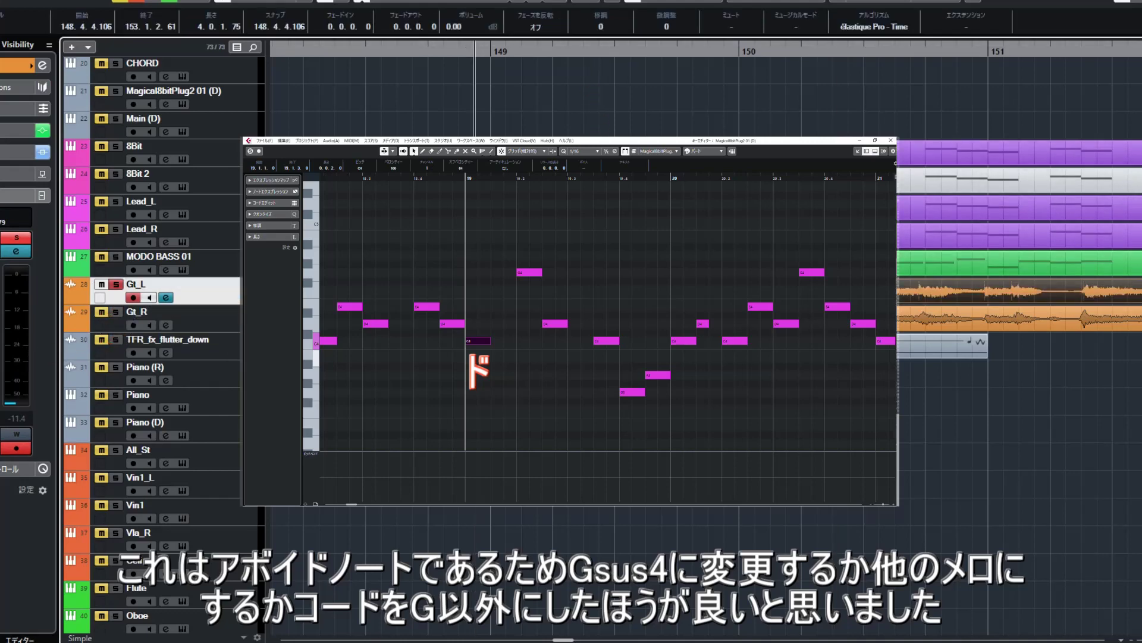
{"action": "double_click", "coordinate": [474, 290]}
{"action": "scroll", "coordinate": [458, 423], "scroll_direction": "up", "scroll_amount": 10}
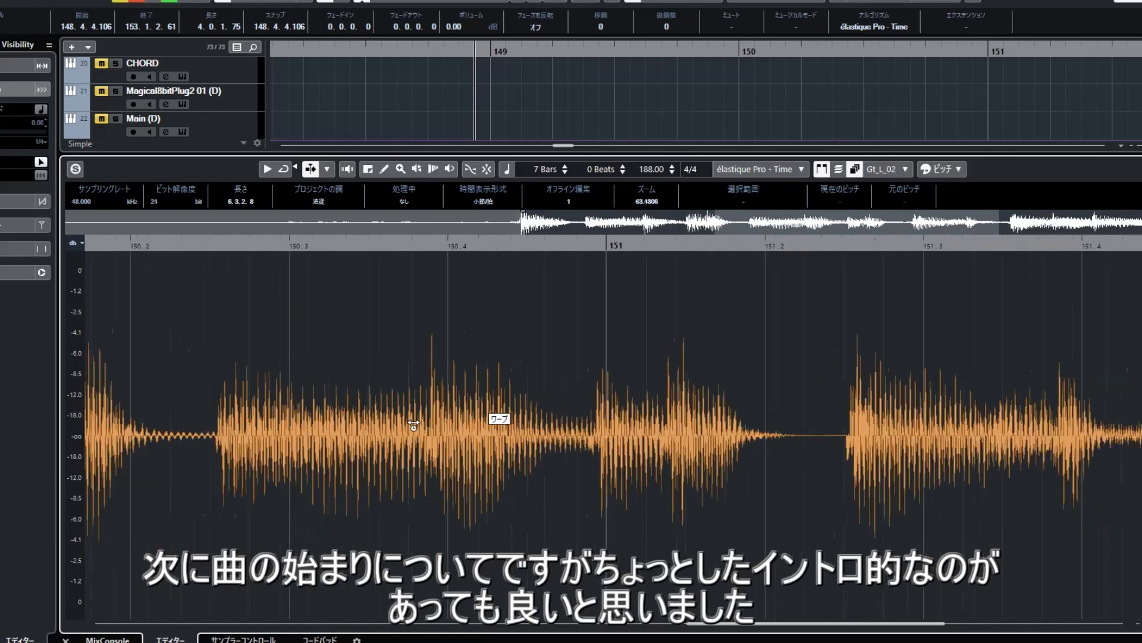
{"action": "scroll", "coordinate": [420, 380], "scroll_direction": "left", "scroll_amount": 3}
{"action": "scroll", "coordinate": [214, 371], "scroll_direction": "left", "scroll_amount": 10}
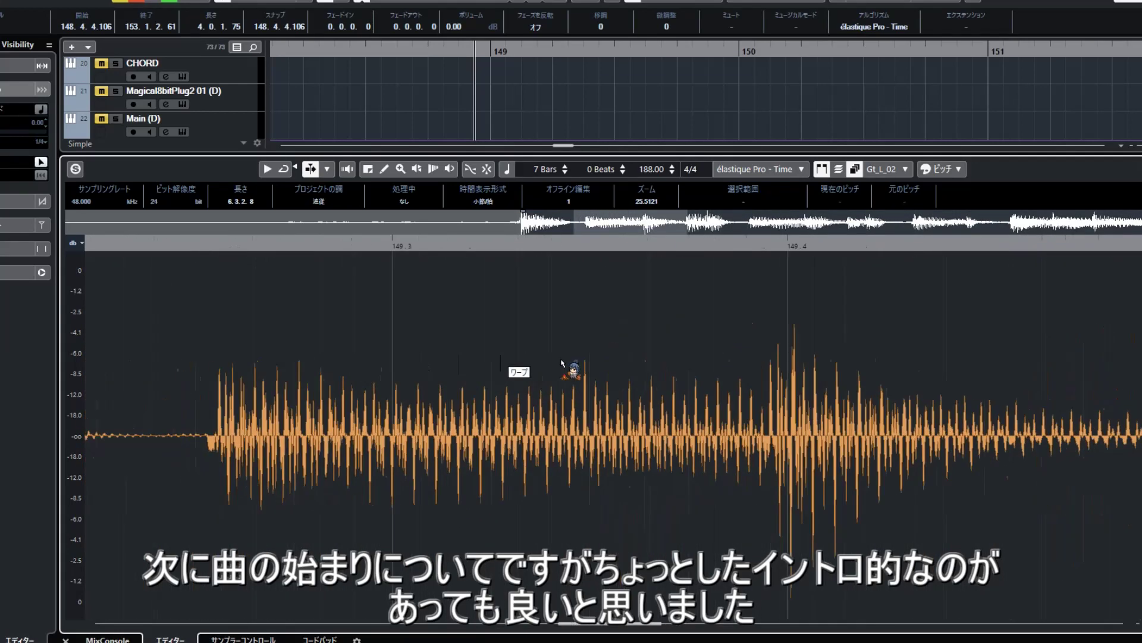
{"action": "scroll", "coordinate": [393, 385], "scroll_direction": "left", "scroll_amount": 7}
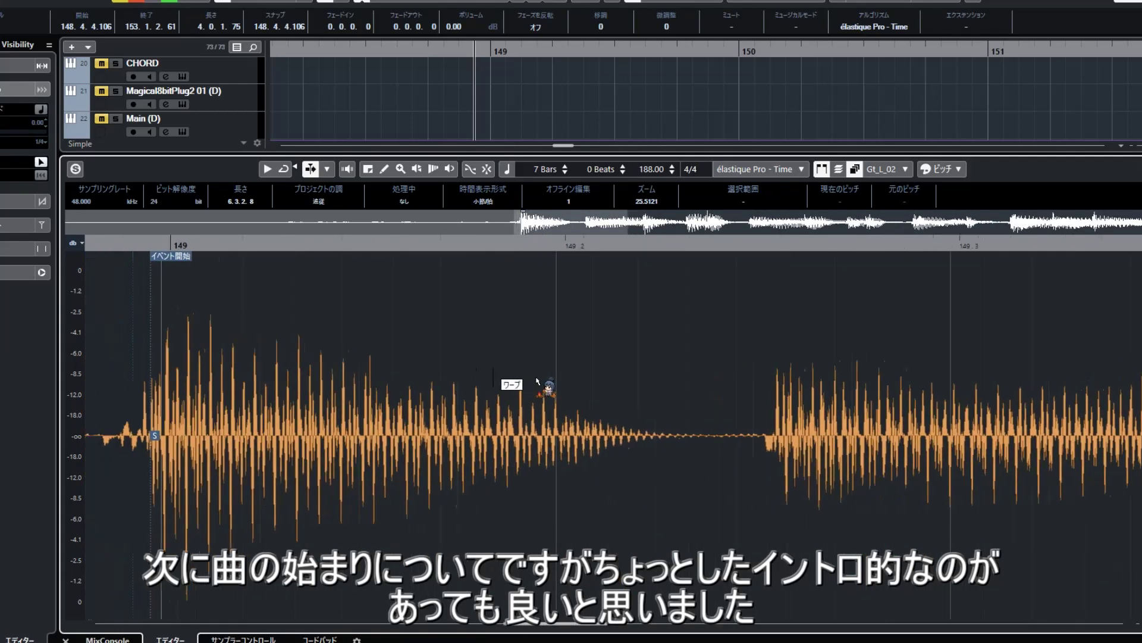
{"action": "scroll", "coordinate": [551, 381], "scroll_direction": "down", "scroll_amount": 2}
{"action": "scroll", "coordinate": [479, 390], "scroll_direction": "left", "scroll_amount": 5}
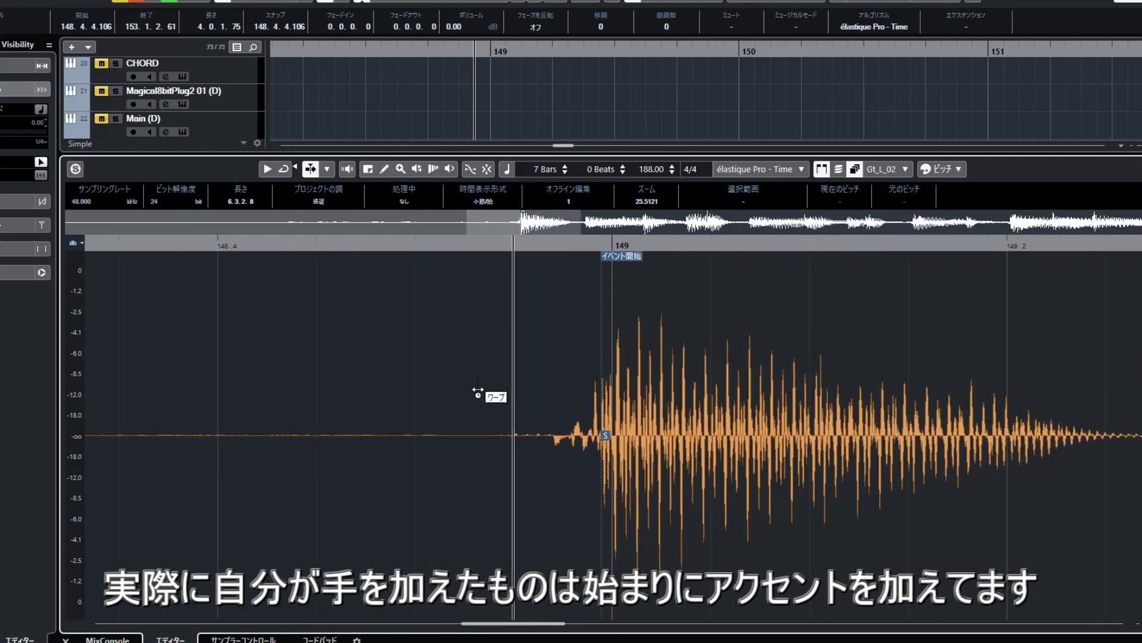
{"action": "scroll", "coordinate": [478, 392], "scroll_direction": "down", "scroll_amount": 3}
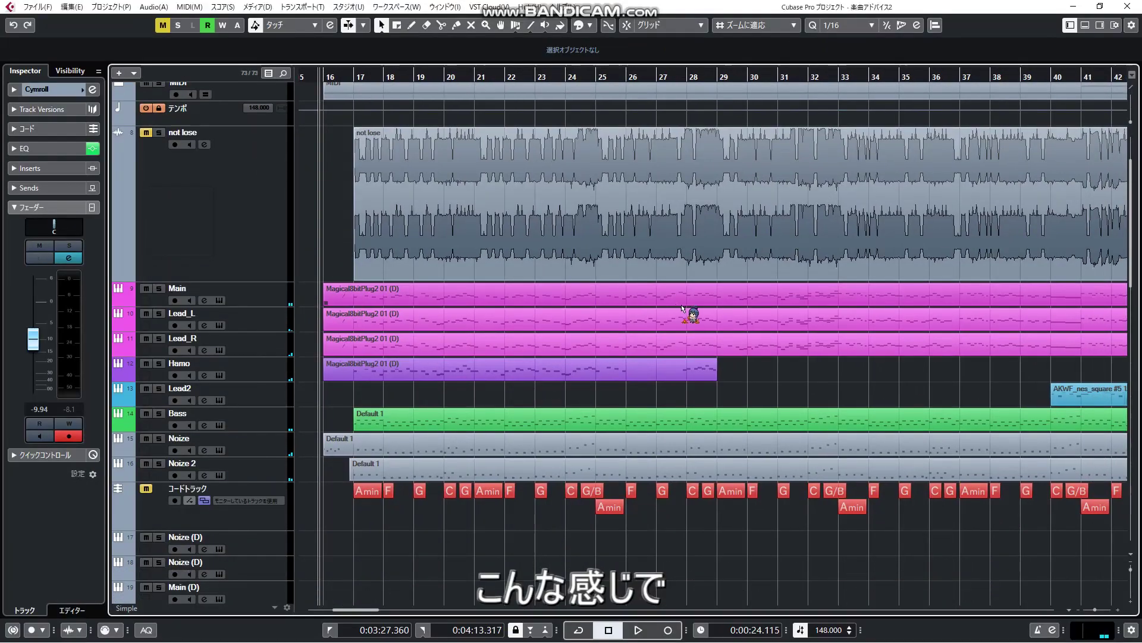
{"action": "key", "text": "space"}
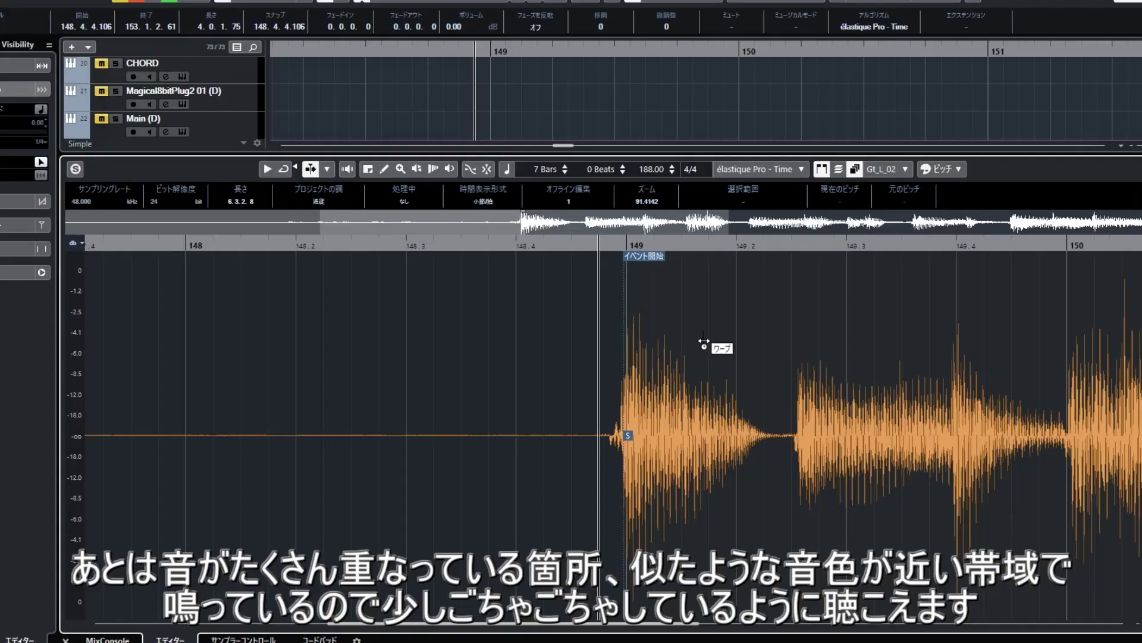
Warp the Gt_L guitar hit between beats 149.2 and 149.3 slightly earlier, onto the grid.
{"action": "scroll", "coordinate": [362, 354], "scroll_direction": "up", "scroll_amount": 2}
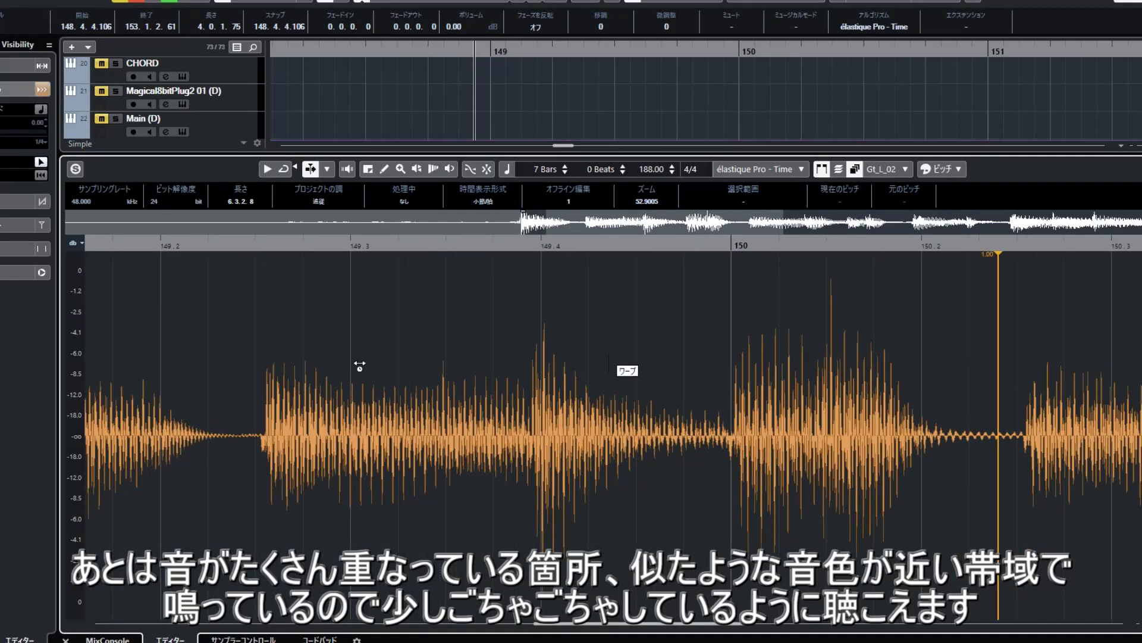
{"action": "scroll", "coordinate": [359, 366], "scroll_direction": "left", "scroll_amount": 3}
{"action": "left_click_drag", "start_coordinate": [548, 344], "coordinate": [541, 351]}
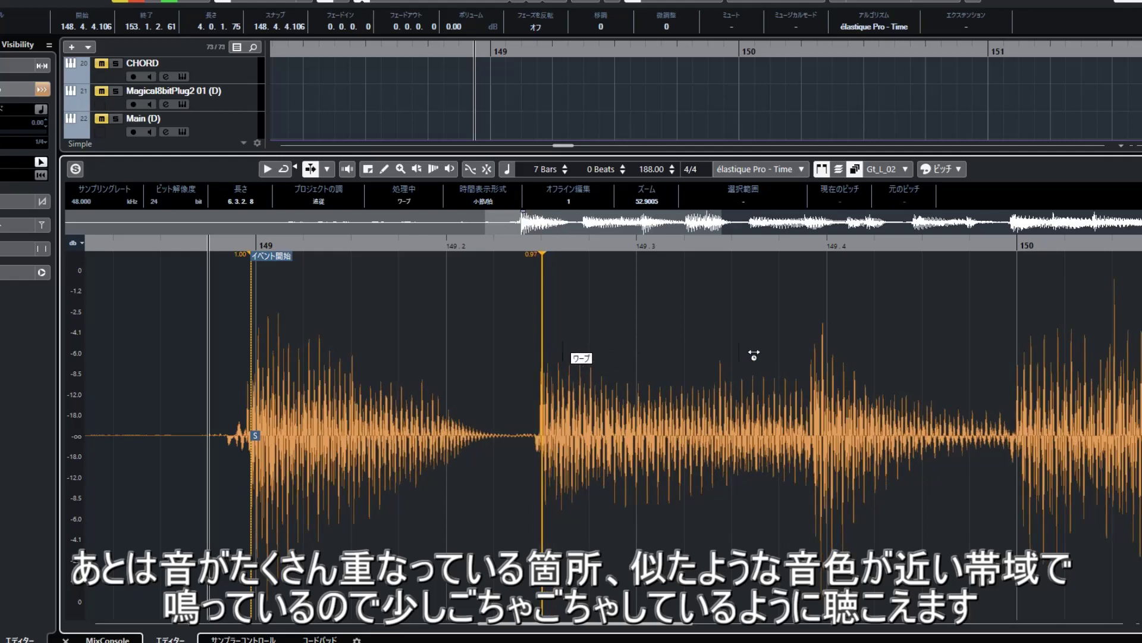
{"action": "left_click_drag", "start_coordinate": [765, 356], "coordinate": [196, 351]}
Warp the Gt_L guitar hits from the middle of bar 150 to beat 151.2 into time with the grid.
{"action": "scroll", "coordinate": [474, 369], "scroll_direction": "right", "scroll_amount": 4}
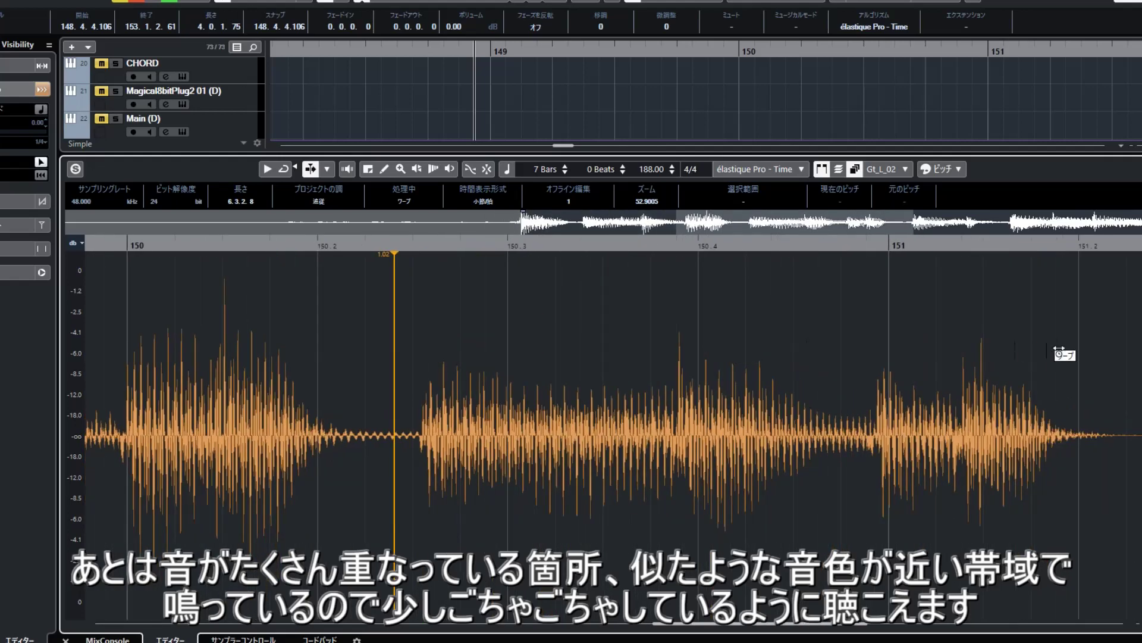
{"action": "left_click_drag", "start_coordinate": [423, 355], "coordinate": [417, 355]}
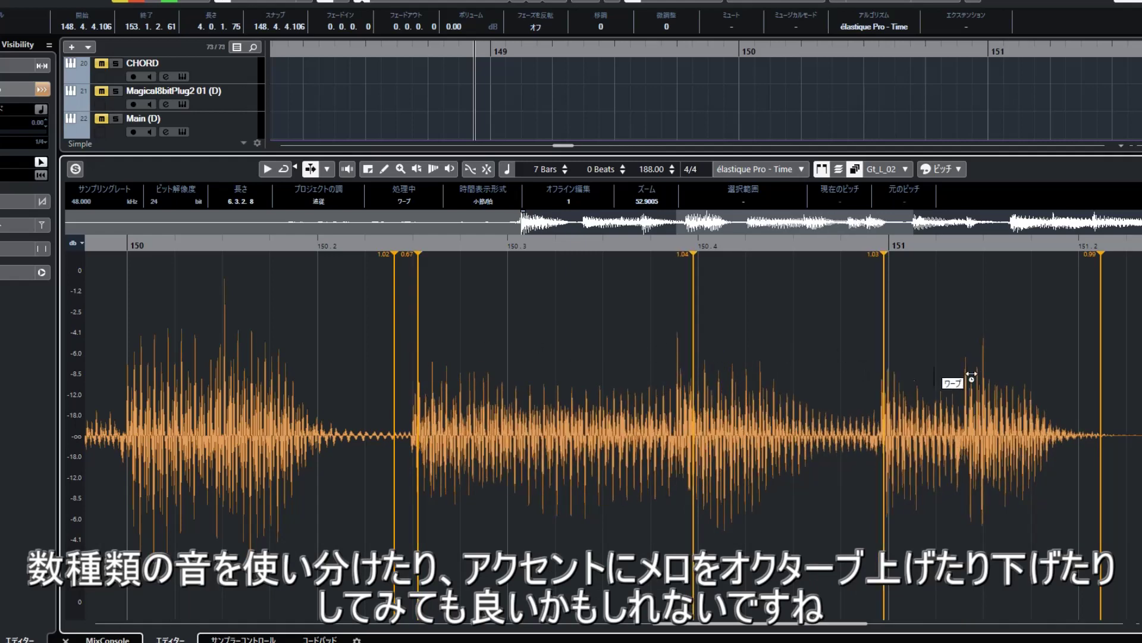
{"action": "scroll", "coordinate": [903, 376], "scroll_direction": "right", "scroll_amount": 2}
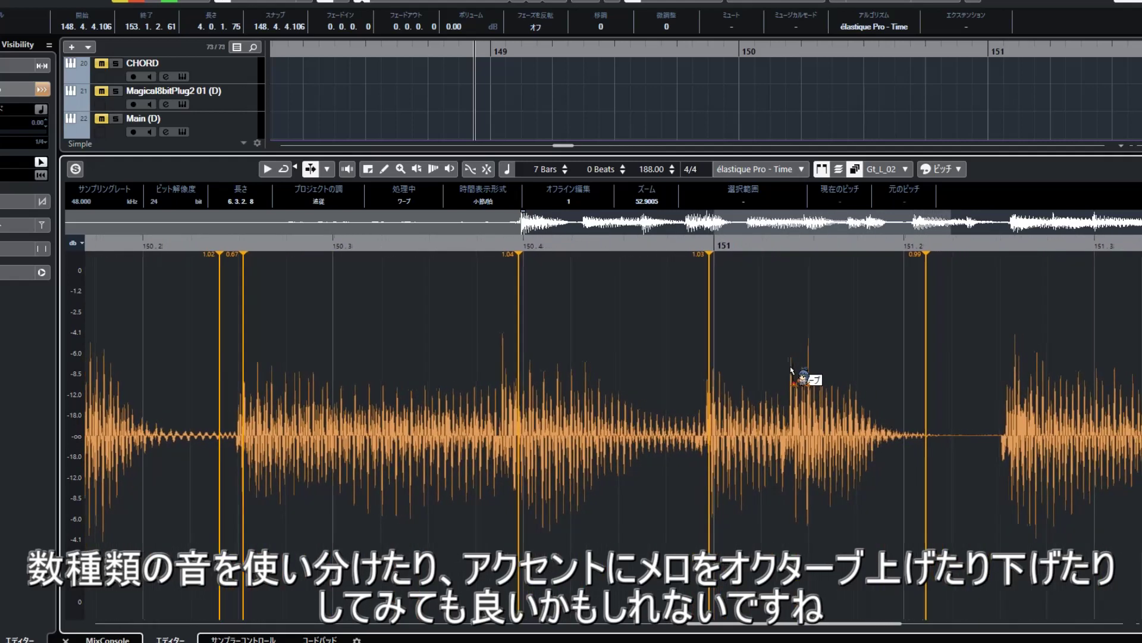
{"action": "left_click_drag", "start_coordinate": [790, 370], "coordinate": [708, 371]}
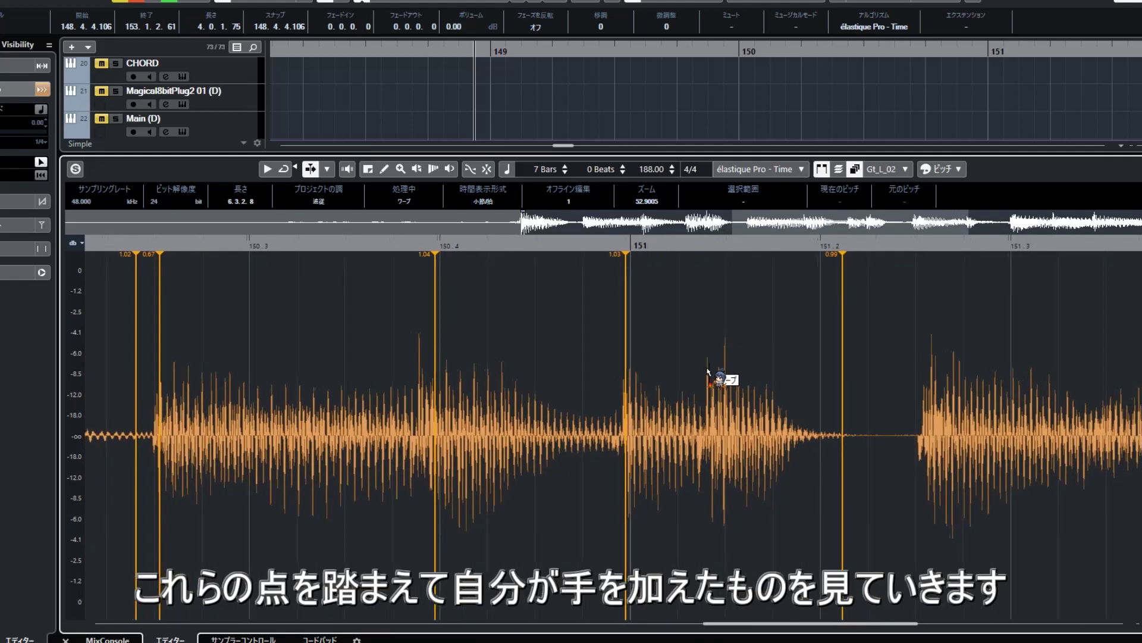
{"action": "scroll", "coordinate": [708, 372], "scroll_direction": "right", "scroll_amount": 6}
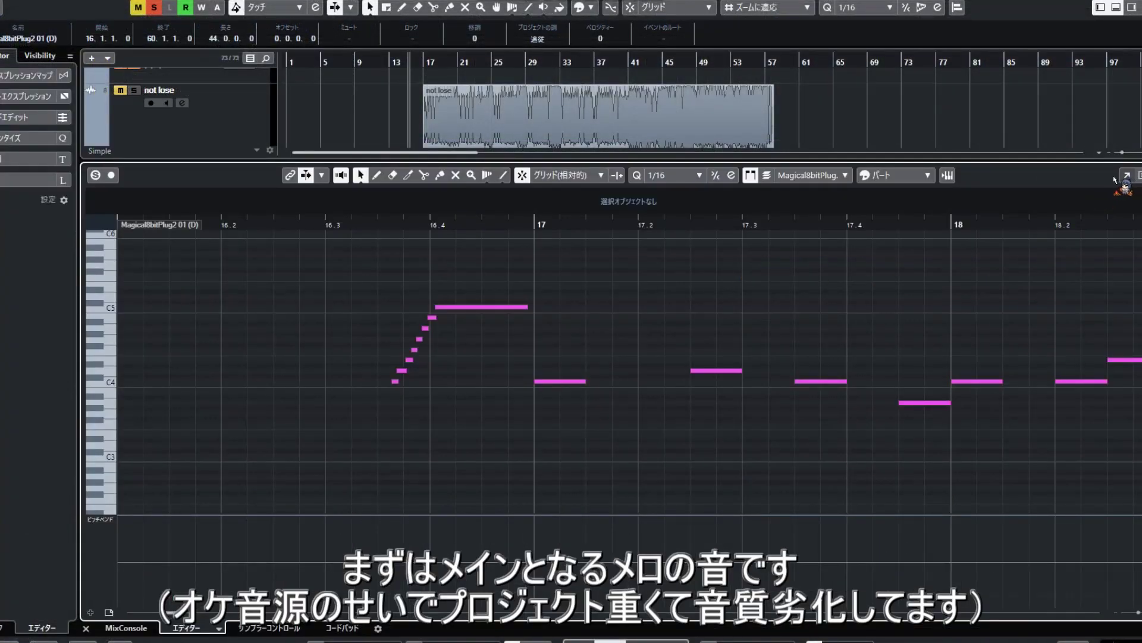
Open the Main melody's key editor in its own window and examine the notes from the opening run to about bar 57.
{"action": "left_click", "coordinate": [1127, 175]}
{"action": "key", "text": "h"}
{"action": "key", "text": "h"}
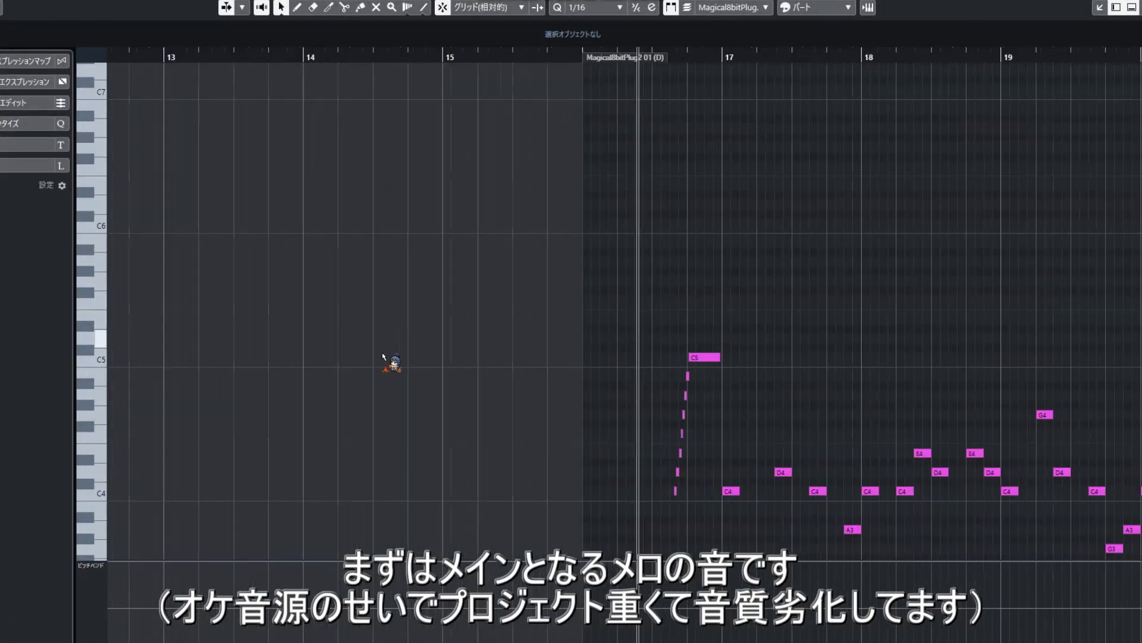
{"action": "key", "text": "h"}
{"action": "key", "text": "h"}
{"action": "key", "text": "h"}
{"action": "key", "text": "g"}
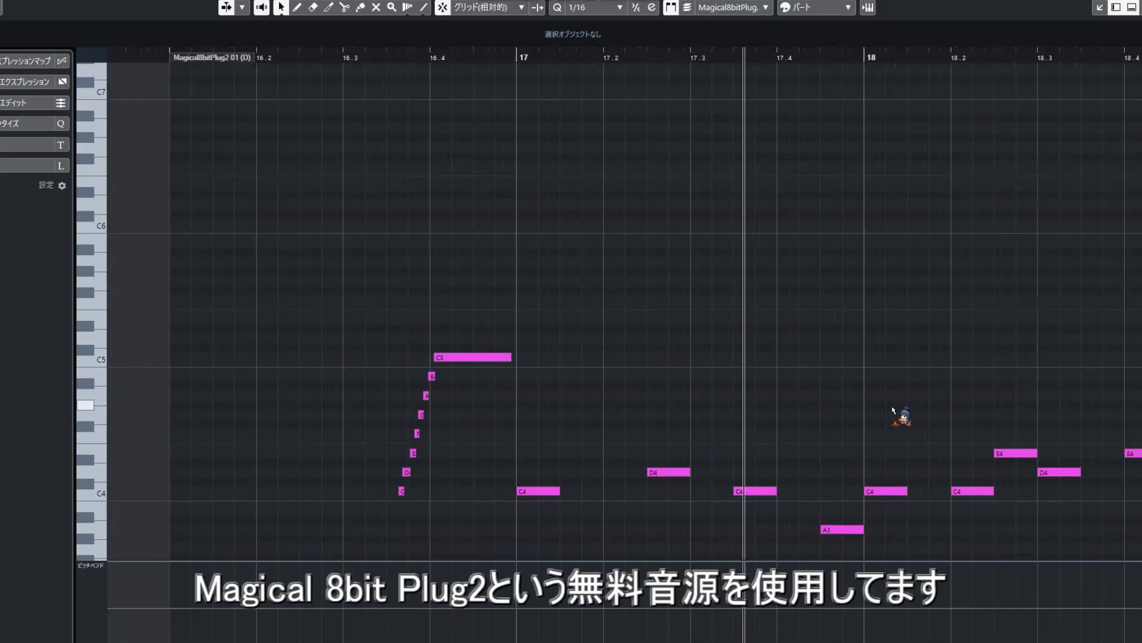
{"action": "key", "text": "g"}
{"action": "key", "text": "g"}
{"action": "key", "text": "g"}
{"action": "key", "text": "g"}
{"action": "key", "text": "g"}
{"action": "left_click_drag", "start_coordinate": [872, 413], "coordinate": [572, 263]}
{"action": "left_click_drag", "start_coordinate": [872, 289], "coordinate": [601, 296]}
{"action": "left_click_drag", "start_coordinate": [961, 309], "coordinate": [510, 316]}
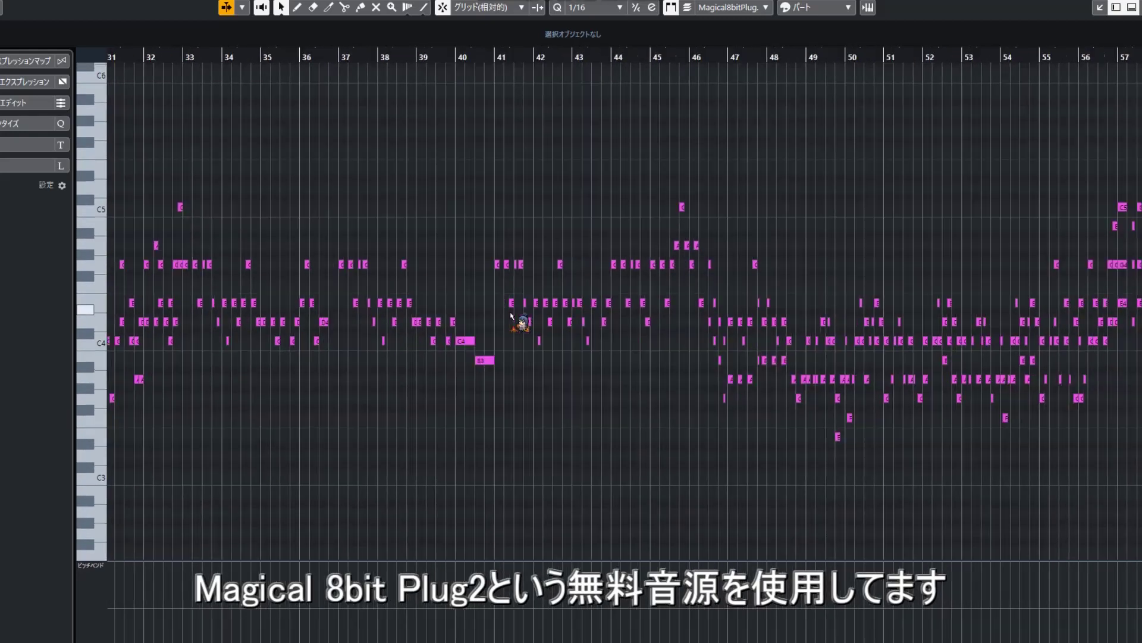
{"action": "key", "text": "g"}
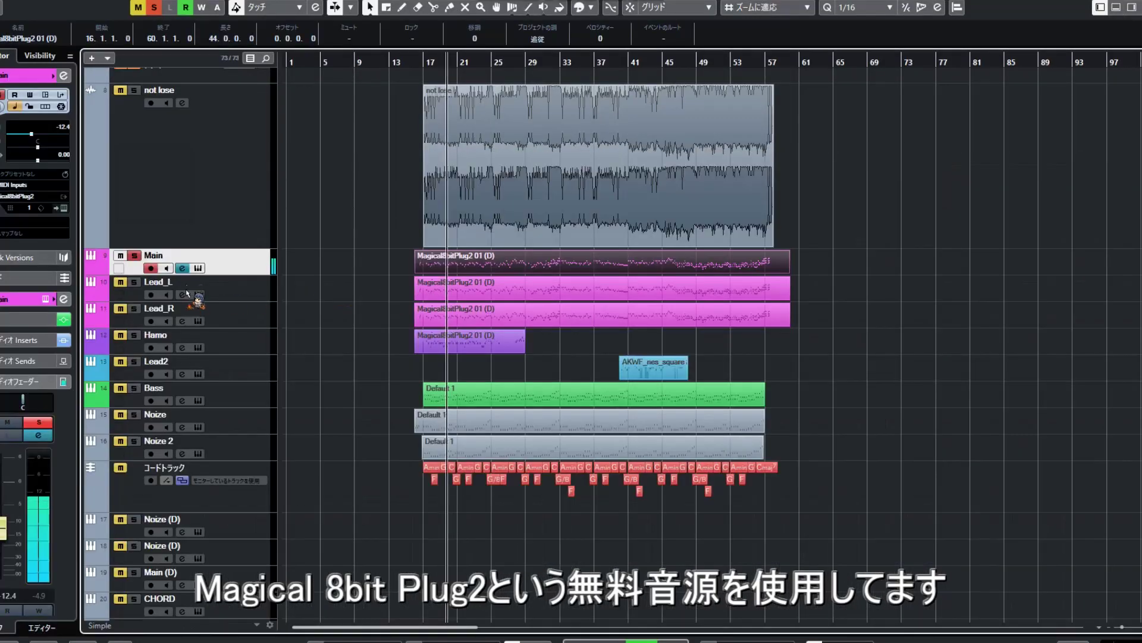
Open the Main track's Magical 8bit Plug 2 settings and move the window clear of the track list.
{"action": "left_click", "coordinate": [198, 268]}
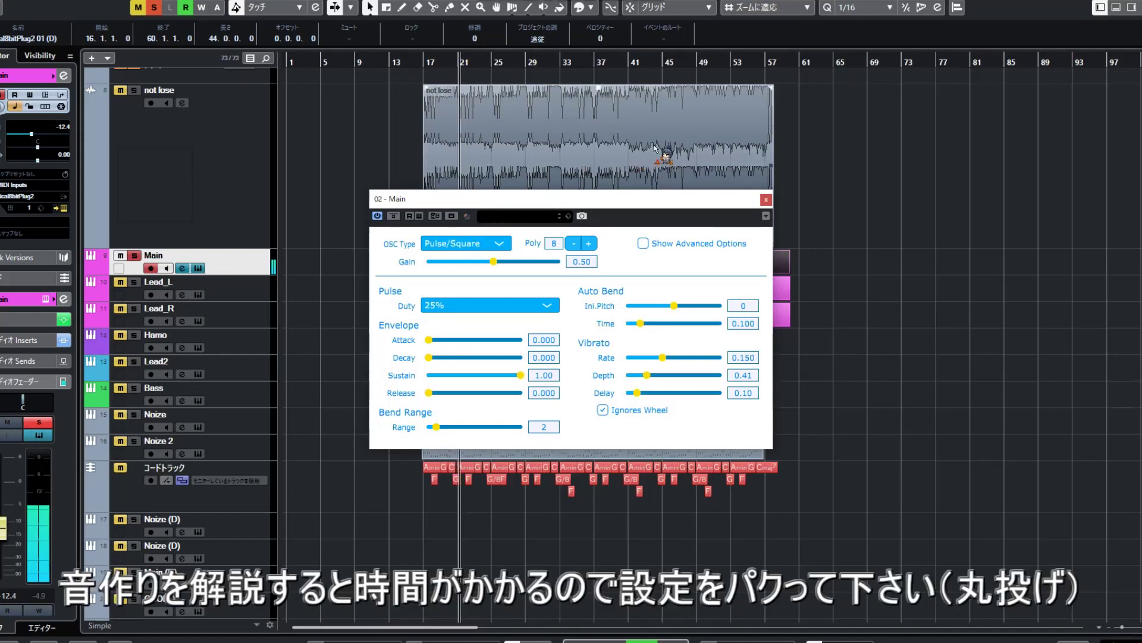
{"action": "left_click_drag", "start_coordinate": [617, 189], "coordinate": [851, 89]}
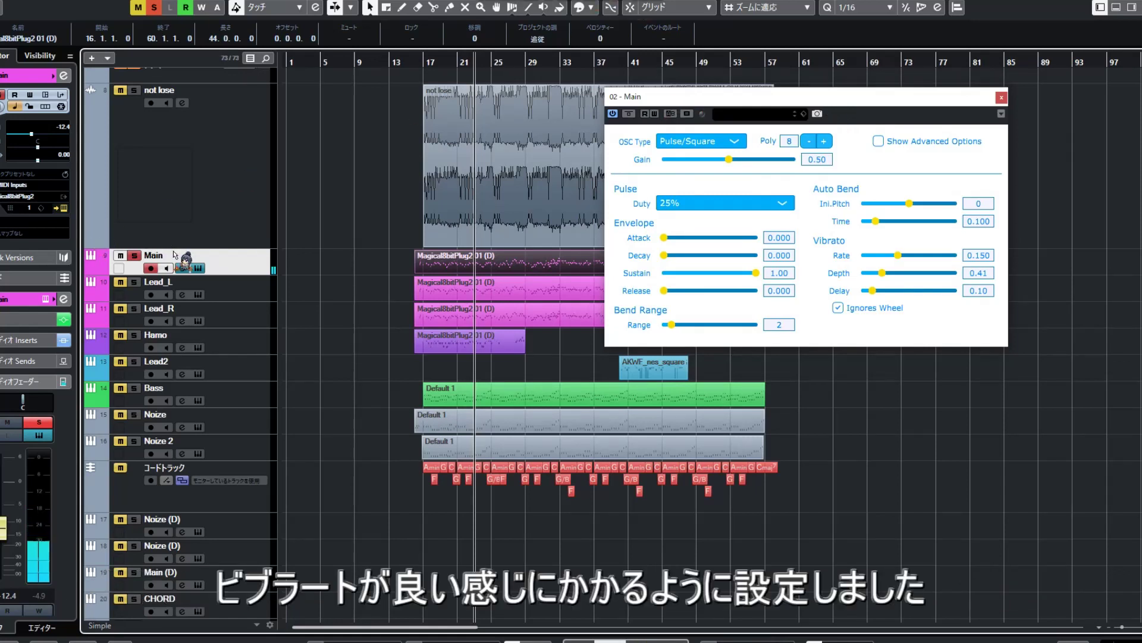
Solo the Lead_L track in place of Main, close Main's synth settings and play from about bar 16.
{"action": "left_click", "coordinate": [248, 283]}
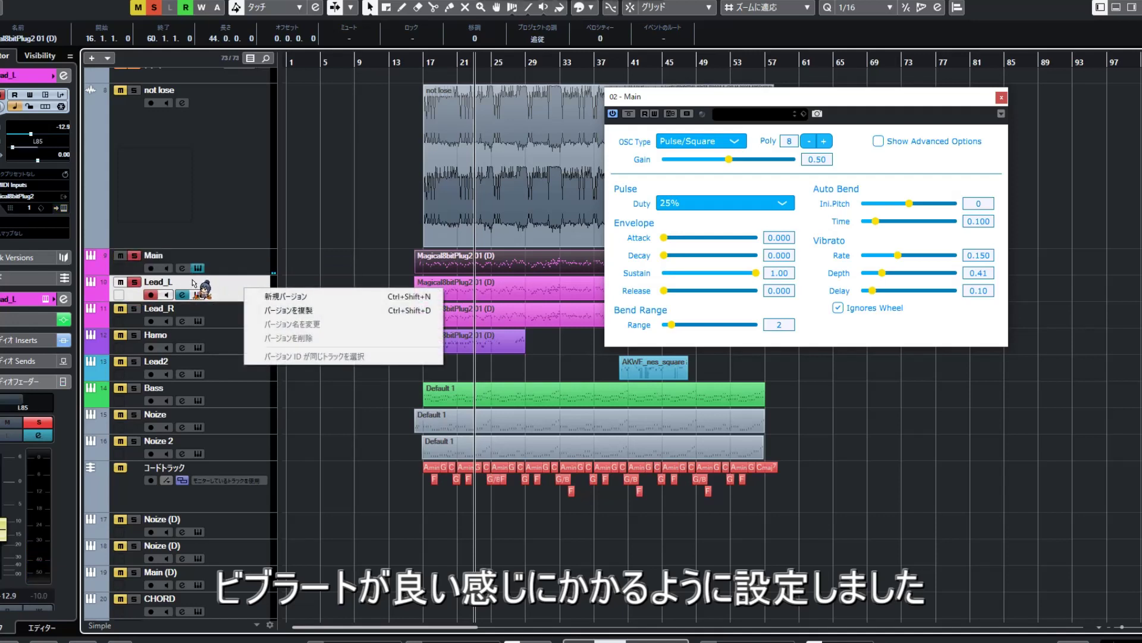
{"action": "left_click", "coordinate": [219, 271]}
{"action": "left_click", "coordinate": [134, 255]}
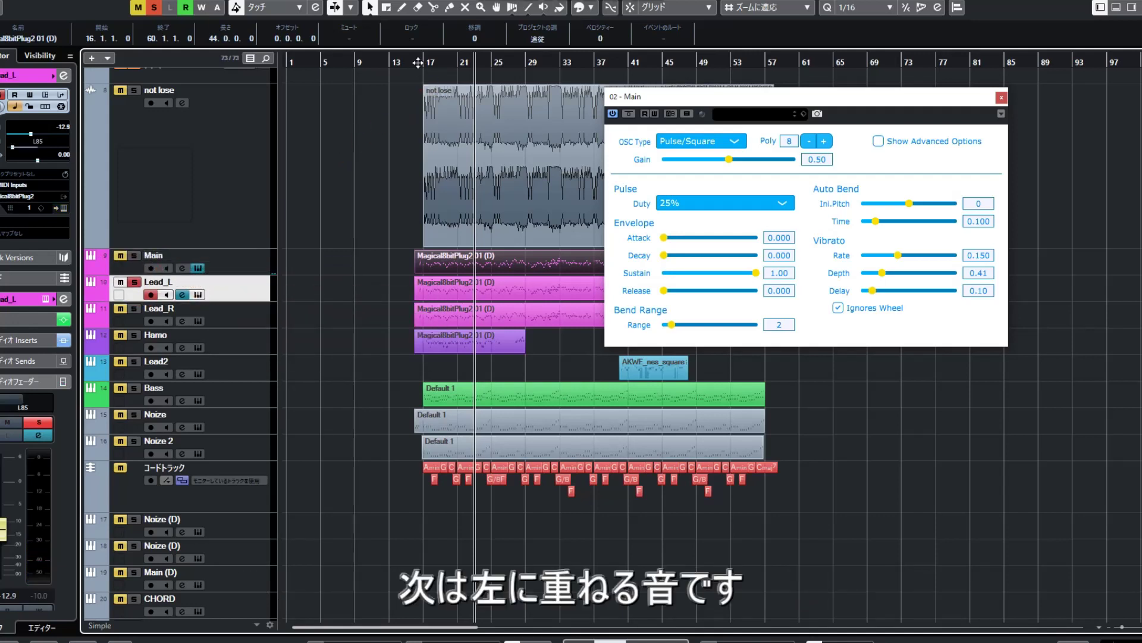
{"action": "left_click", "coordinate": [418, 63]}
{"action": "left_click", "coordinate": [198, 267]}
{"action": "left_click", "coordinate": [435, 290]}
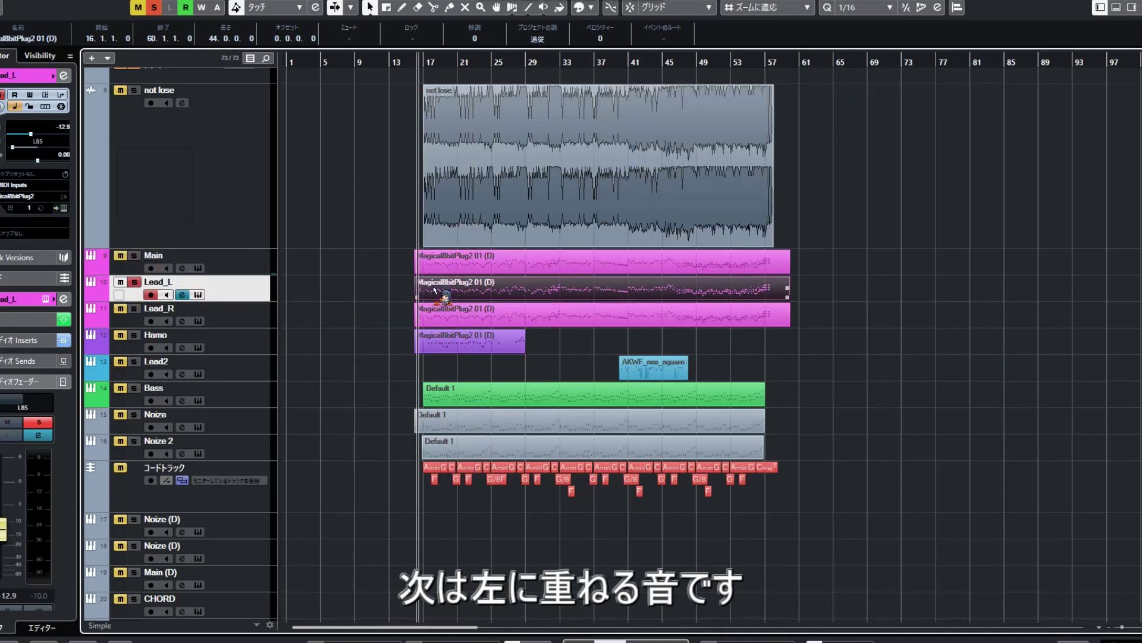
{"action": "key", "text": "space"}
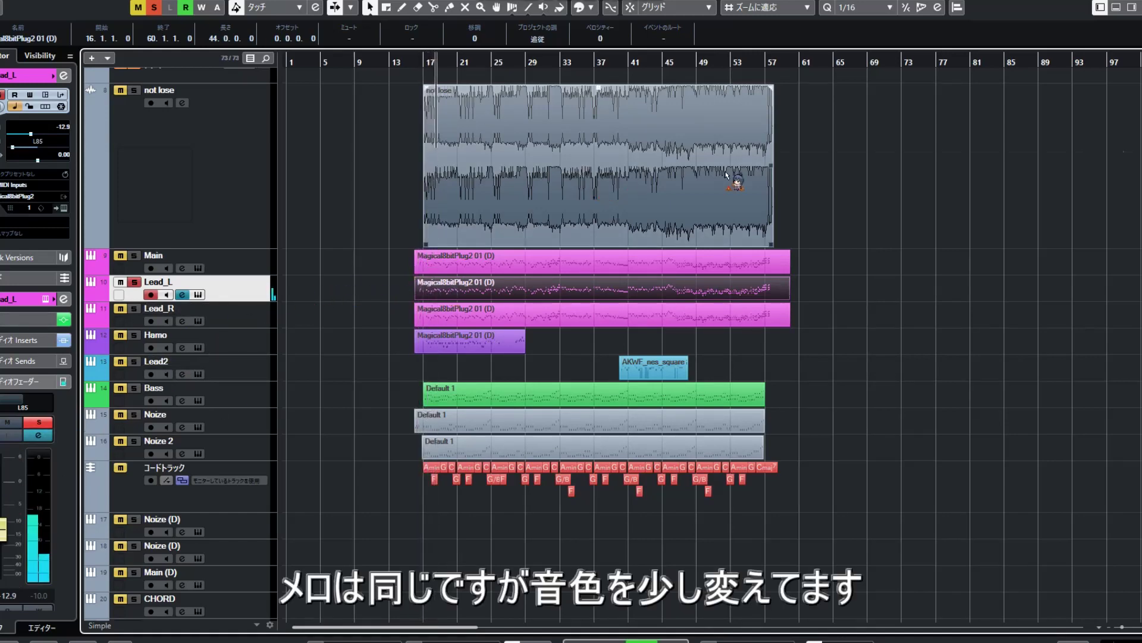
Examine the Lead_L part's notes in a separate key editor window and close the editor.
{"action": "key", "text": "Return"}
{"action": "left_click", "coordinate": [1111, 178]}
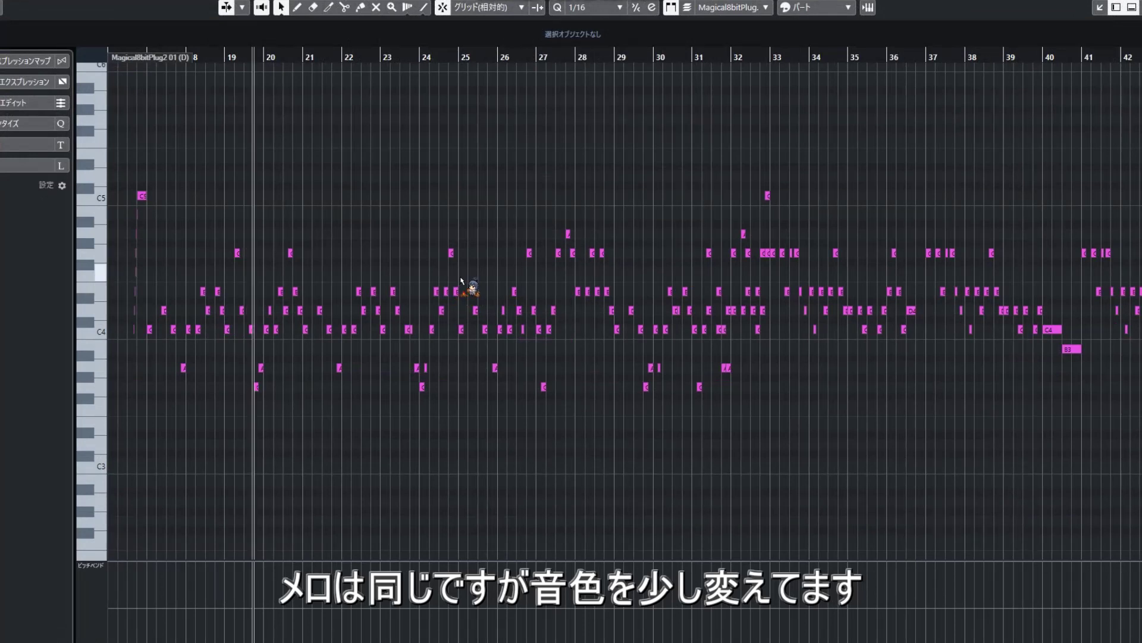
{"action": "key", "text": "Return"}
Compare the Lead_L and Main synth settings side by side and close both windows.
{"action": "left_click", "coordinate": [198, 294]}
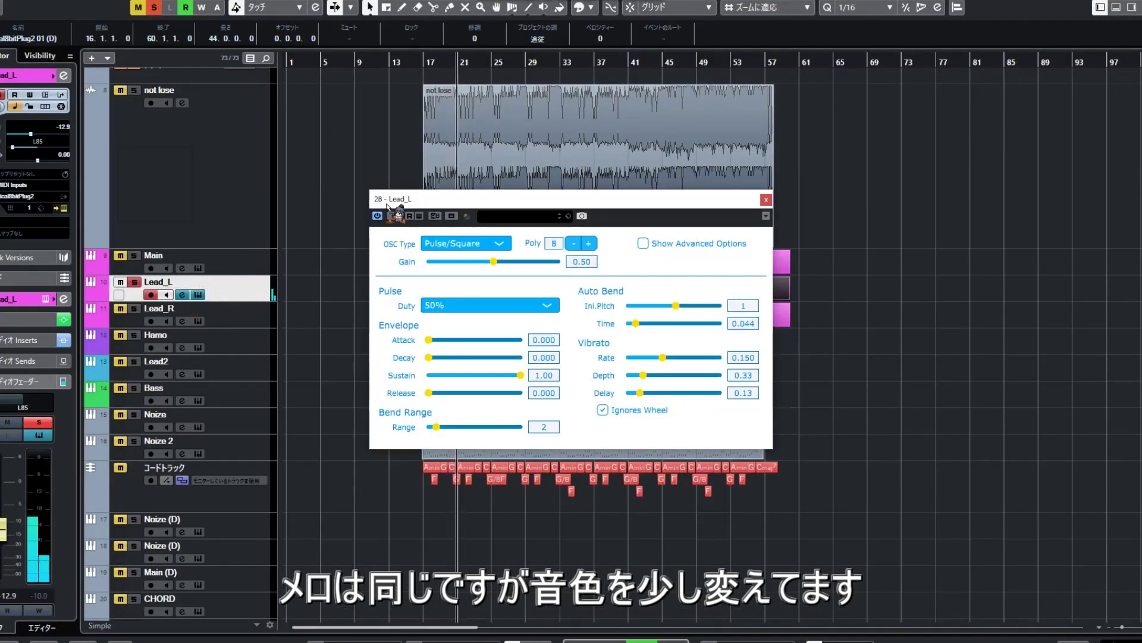
{"action": "left_click_drag", "start_coordinate": [386, 204], "coordinate": [715, 178]}
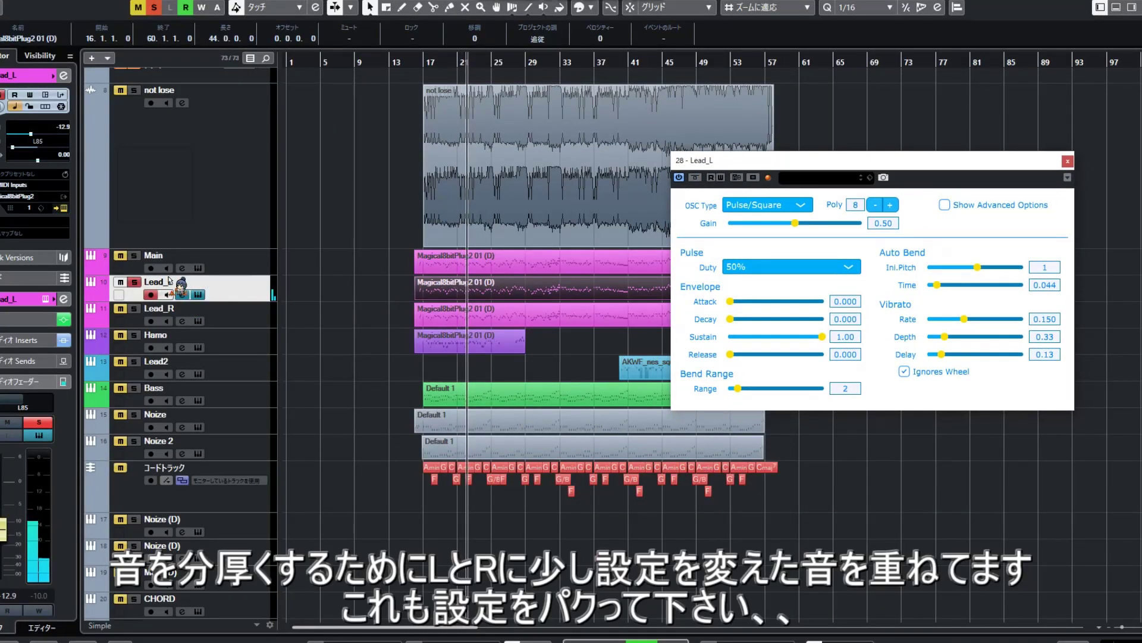
{"action": "left_click", "coordinate": [198, 268]}
{"action": "left_click_drag", "start_coordinate": [729, 100], "coordinate": [351, 157]}
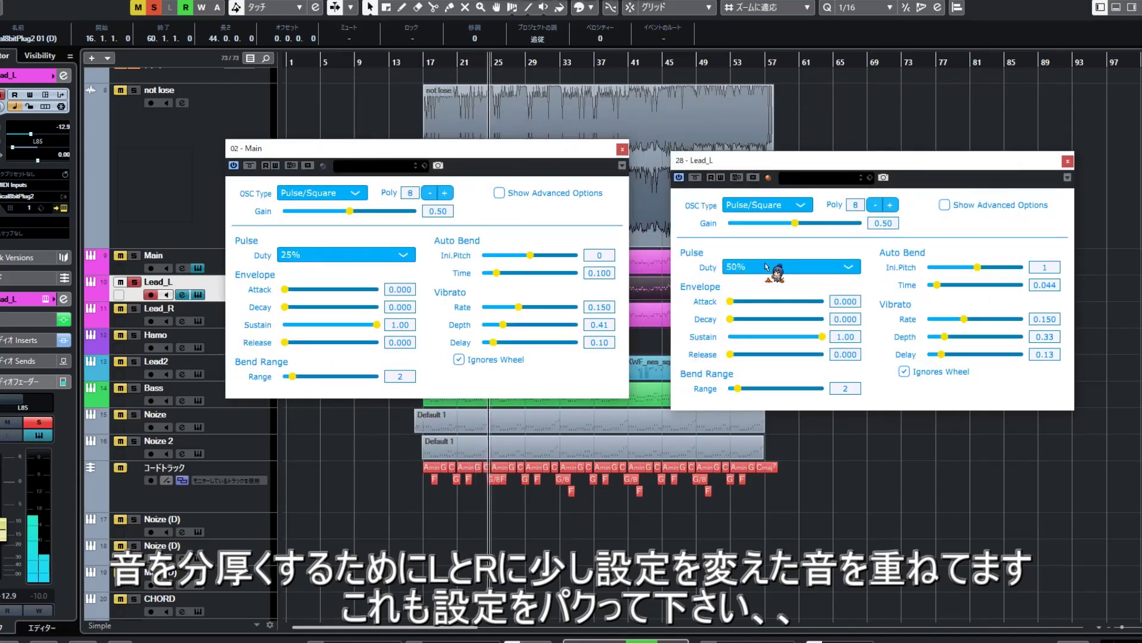
{"action": "left_click", "coordinate": [198, 294]}
{"action": "left_click", "coordinate": [199, 268]}
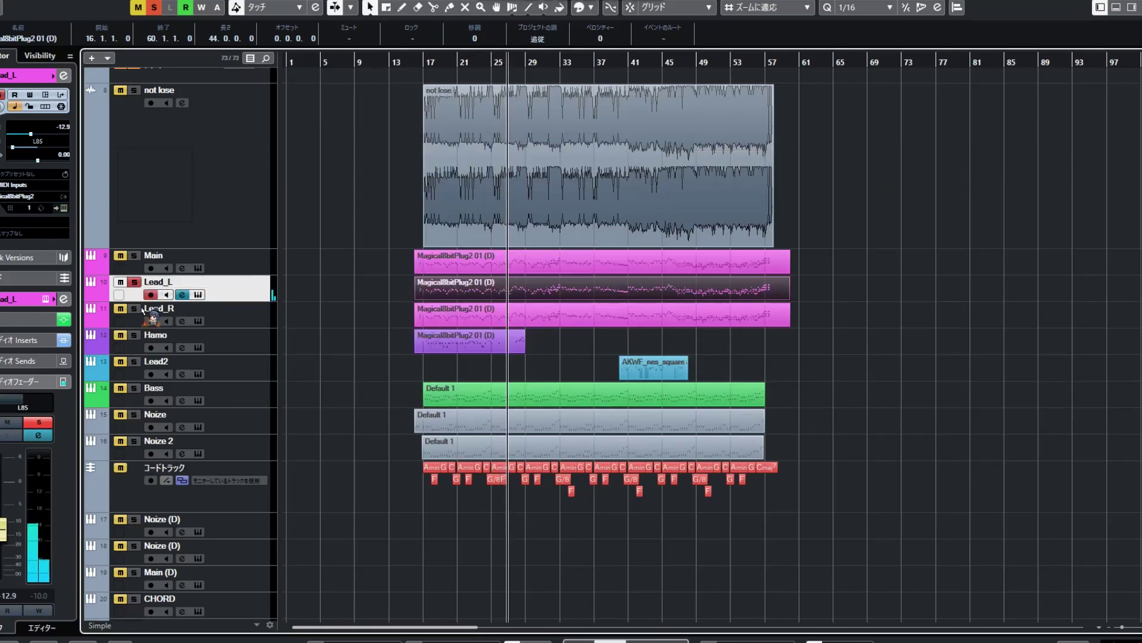
Play the Lead_R track soloed from about bar 17, with its synth settings open below the lead tracks.
{"action": "left_click", "coordinate": [250, 315]}
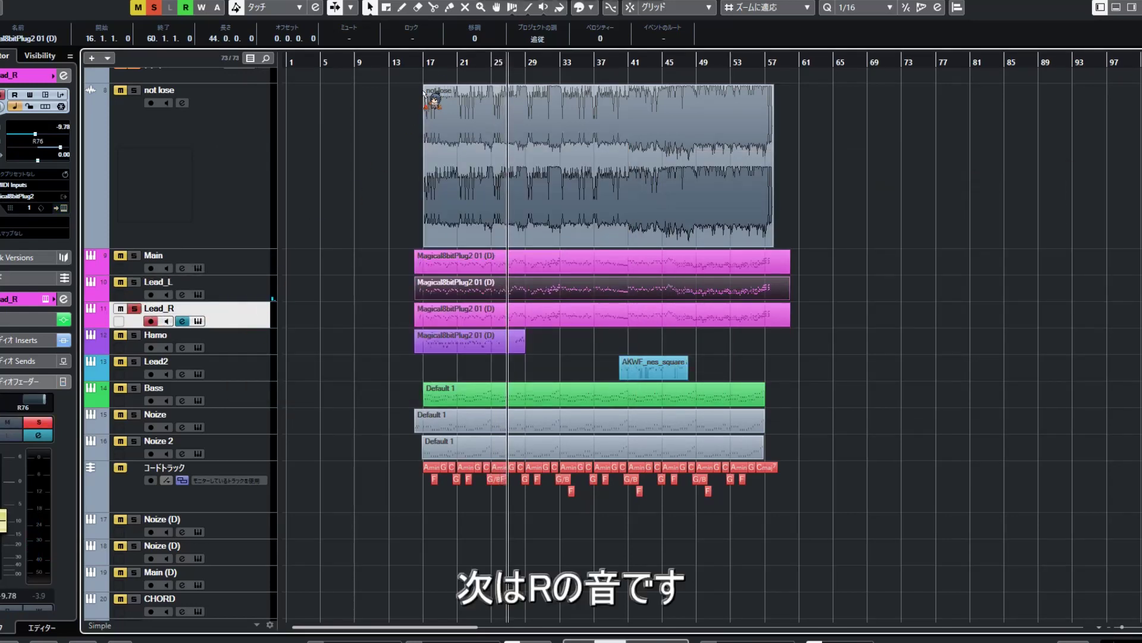
{"action": "left_click", "coordinate": [423, 64]}
{"action": "key", "text": "space"}
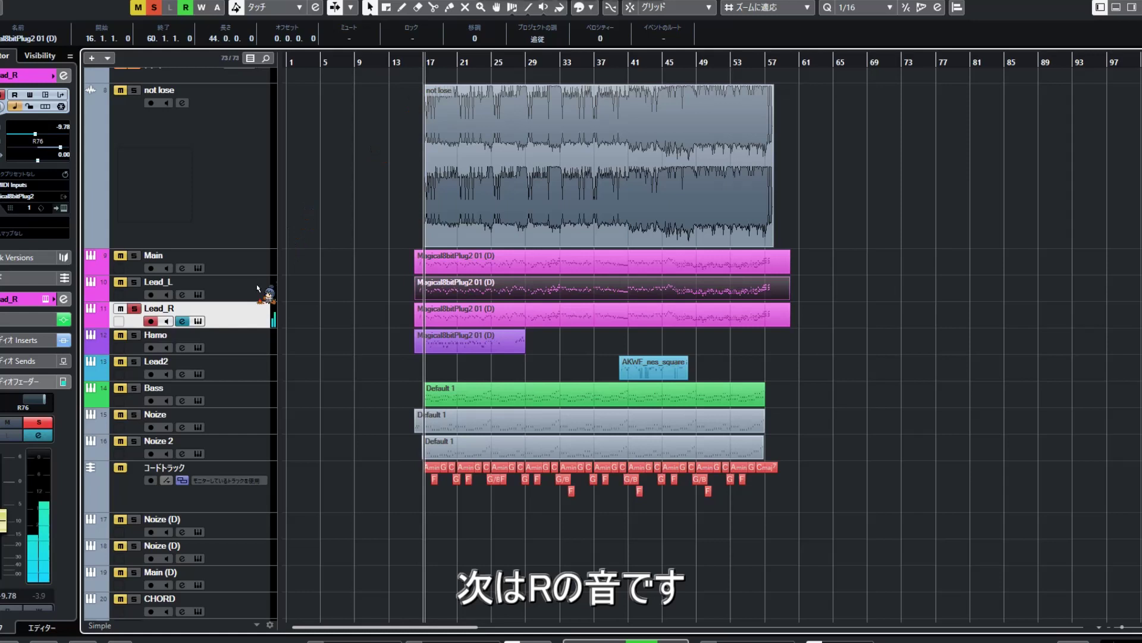
{"action": "left_click", "coordinate": [419, 312]}
{"action": "left_click", "coordinate": [198, 322]}
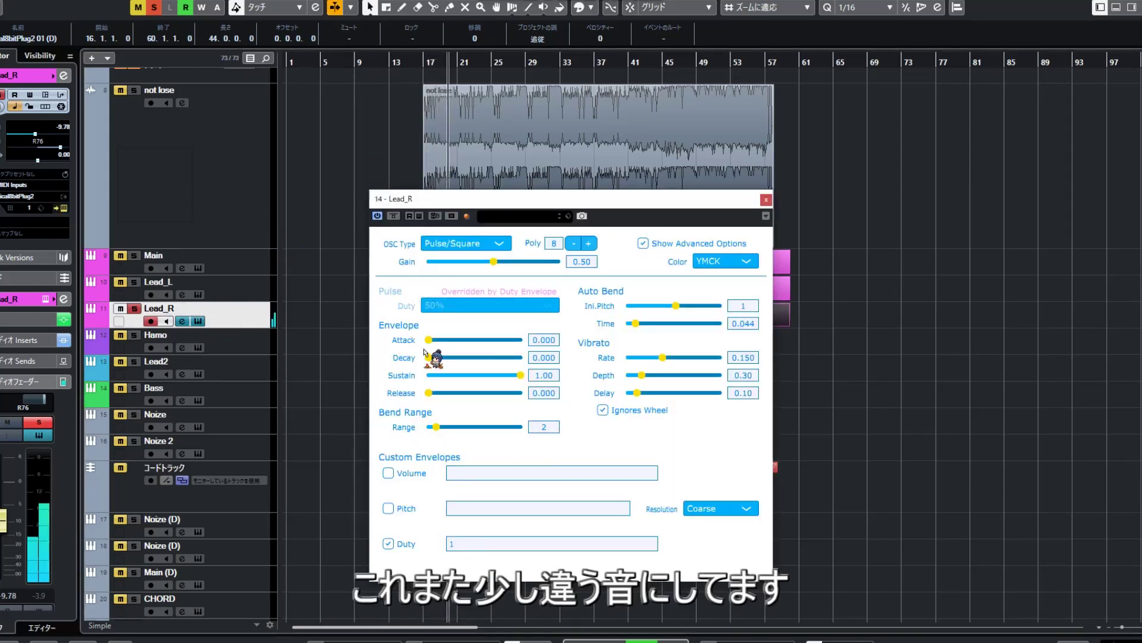
{"action": "left_click_drag", "start_coordinate": [416, 200], "coordinate": [97, 389]}
Solo Lead_L together with Lead_R and place its synth settings beside Lead_R's for comparison.
{"action": "left_click", "coordinate": [135, 283]}
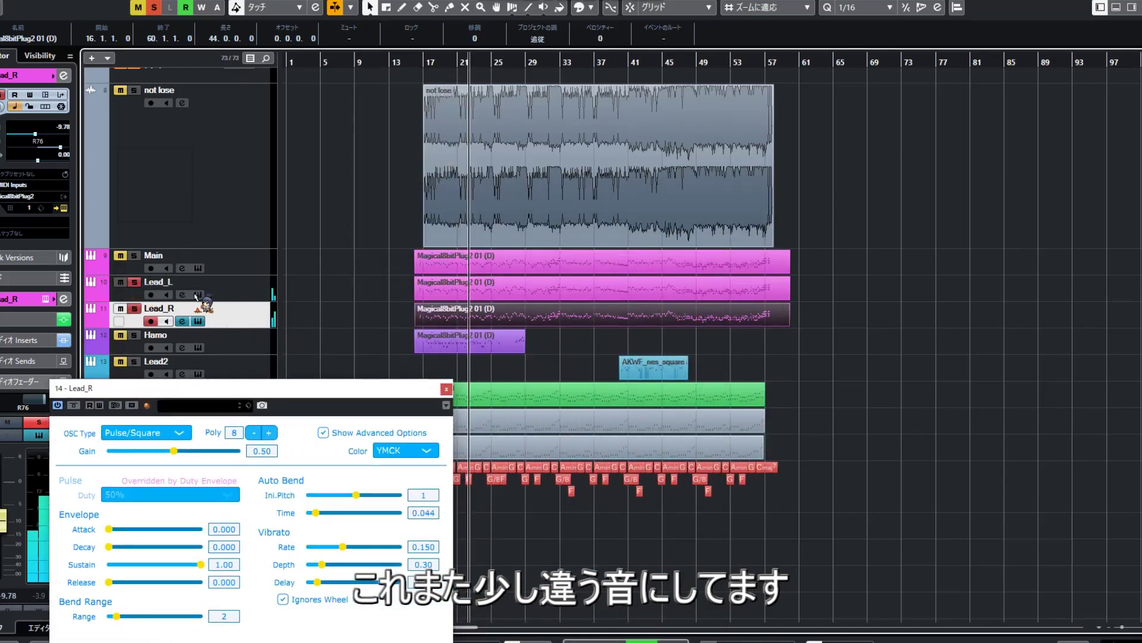
{"action": "left_click", "coordinate": [197, 294]}
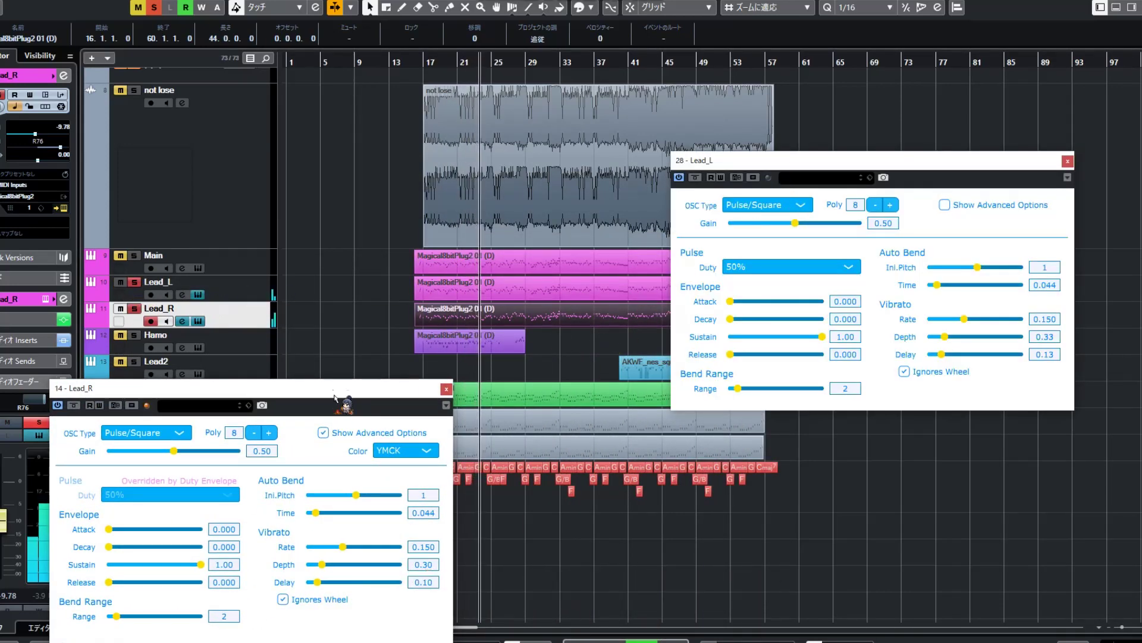
{"action": "left_click_drag", "start_coordinate": [335, 398], "coordinate": [276, 296]}
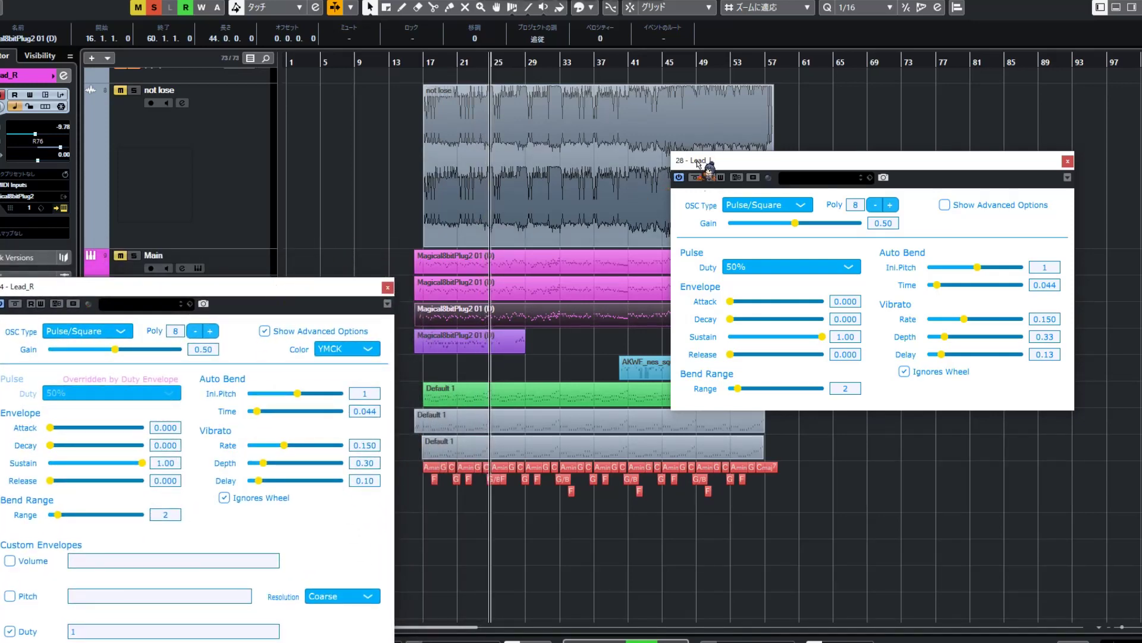
{"action": "left_click_drag", "start_coordinate": [699, 164], "coordinate": [479, 335]}
Add Main to the soloed tracks and arrange its synth settings with those of Lead_L and Lead_R.
{"action": "left_click", "coordinate": [134, 256]}
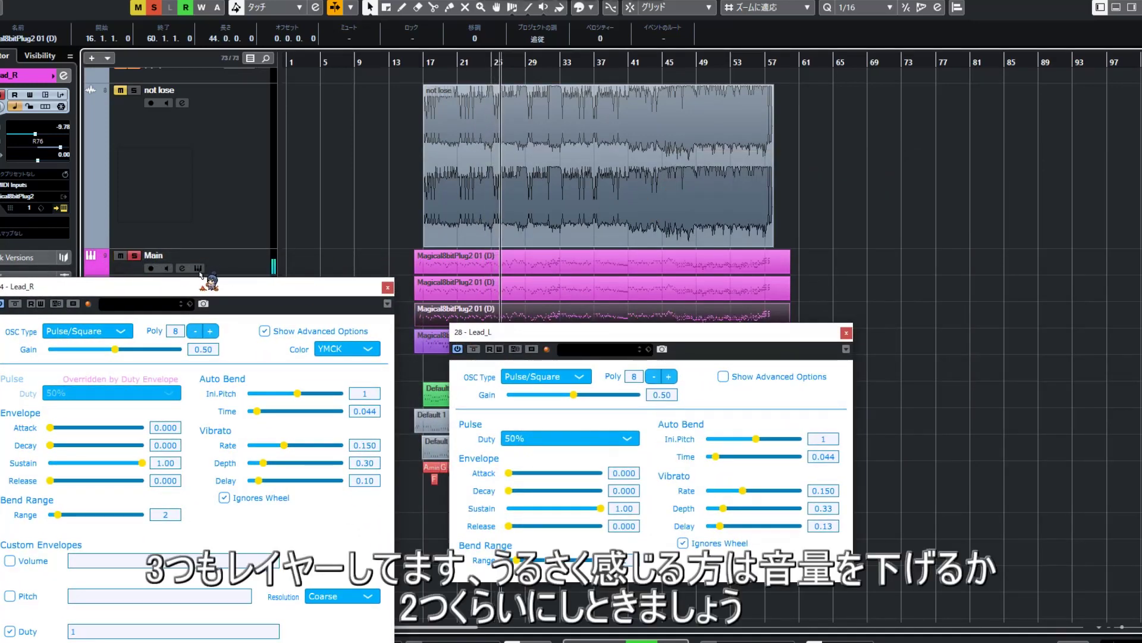
{"action": "left_click", "coordinate": [198, 268]}
{"action": "left_click_drag", "start_coordinate": [498, 155], "coordinate": [623, 82]}
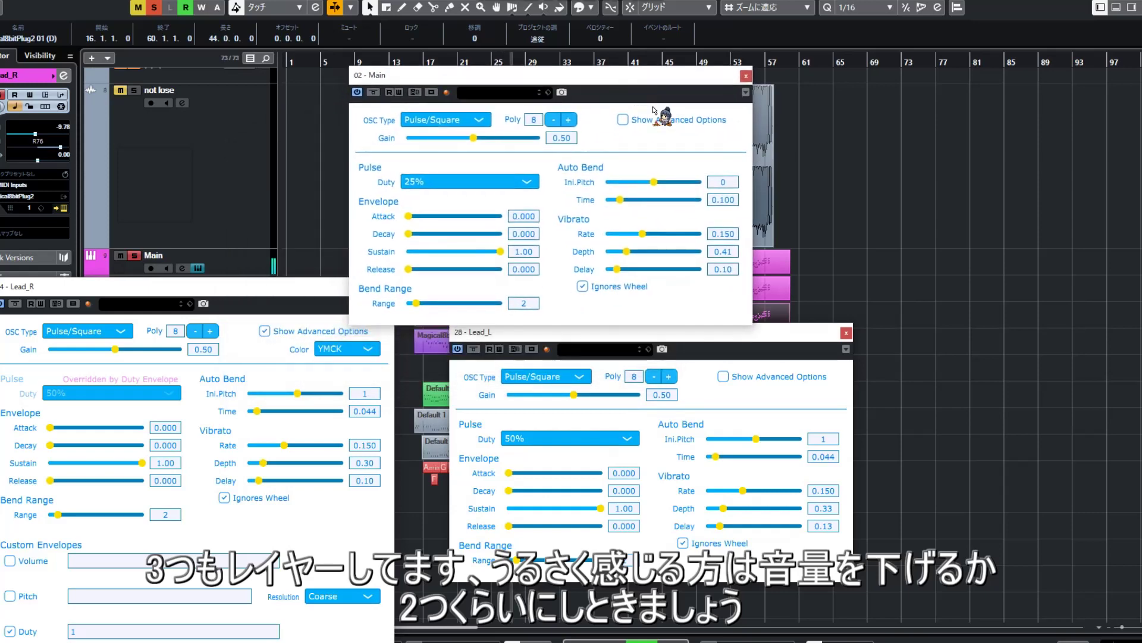
{"action": "left_click_drag", "start_coordinate": [651, 334], "coordinate": [887, 340]}
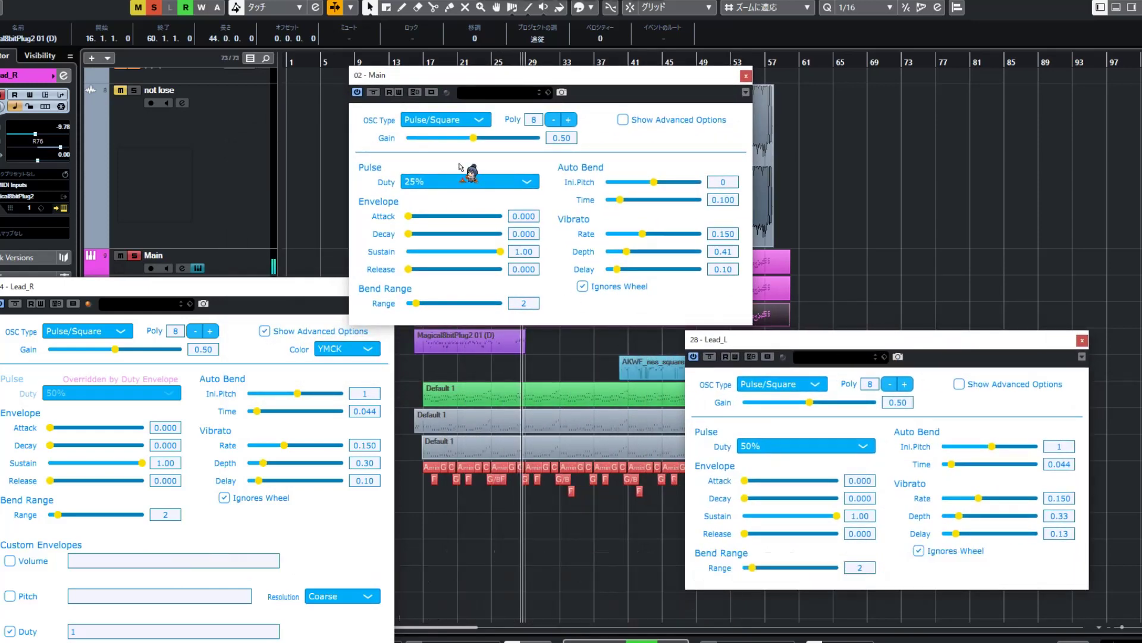
Close the Main, Lead_L and Lead_R synth windows and turn off solo on all three tracks.
{"action": "scroll", "coordinate": [305, 187], "scroll_direction": "down", "scroll_amount": 3}
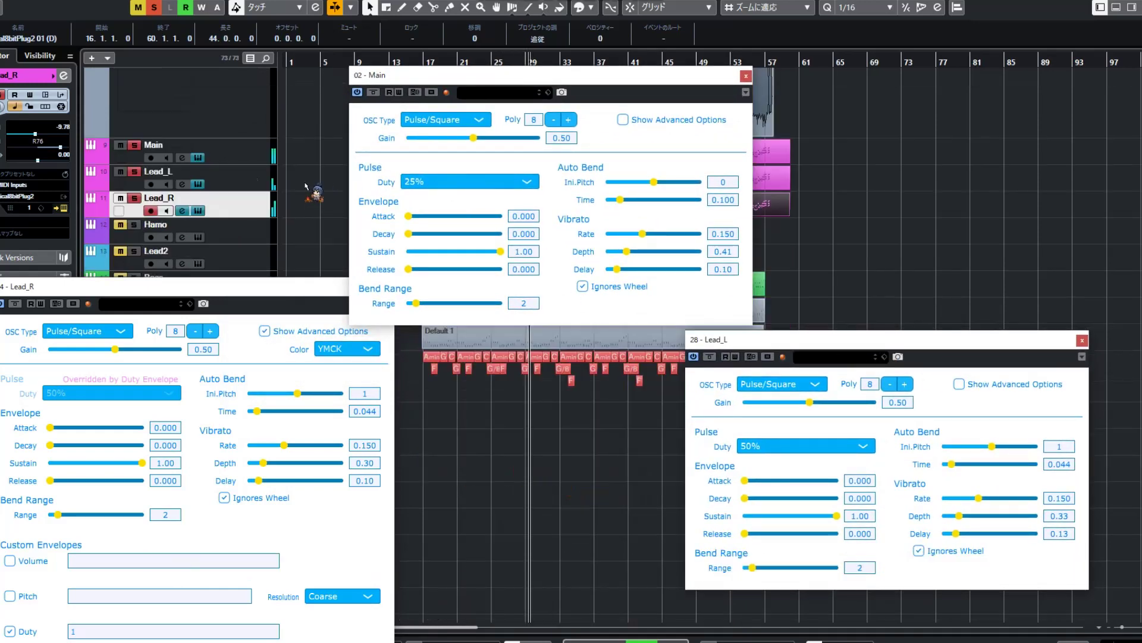
{"action": "left_click", "coordinate": [197, 157]}
{"action": "left_click", "coordinate": [198, 184]}
{"action": "left_click", "coordinate": [197, 211]}
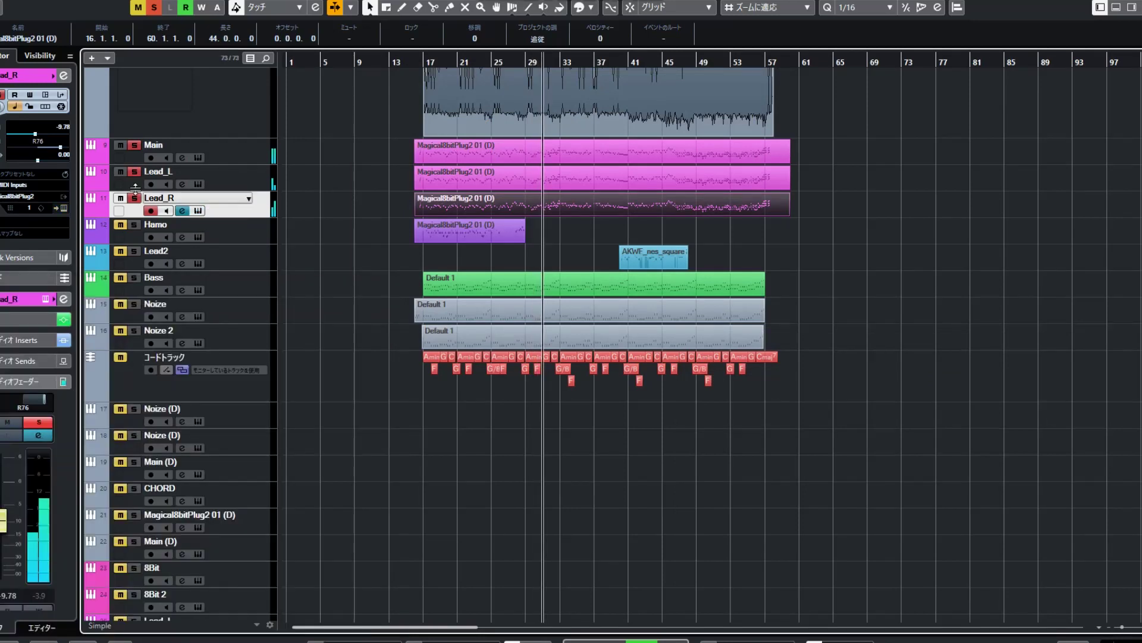
{"action": "left_click", "coordinate": [134, 171]}
{"action": "left_click", "coordinate": [135, 145]}
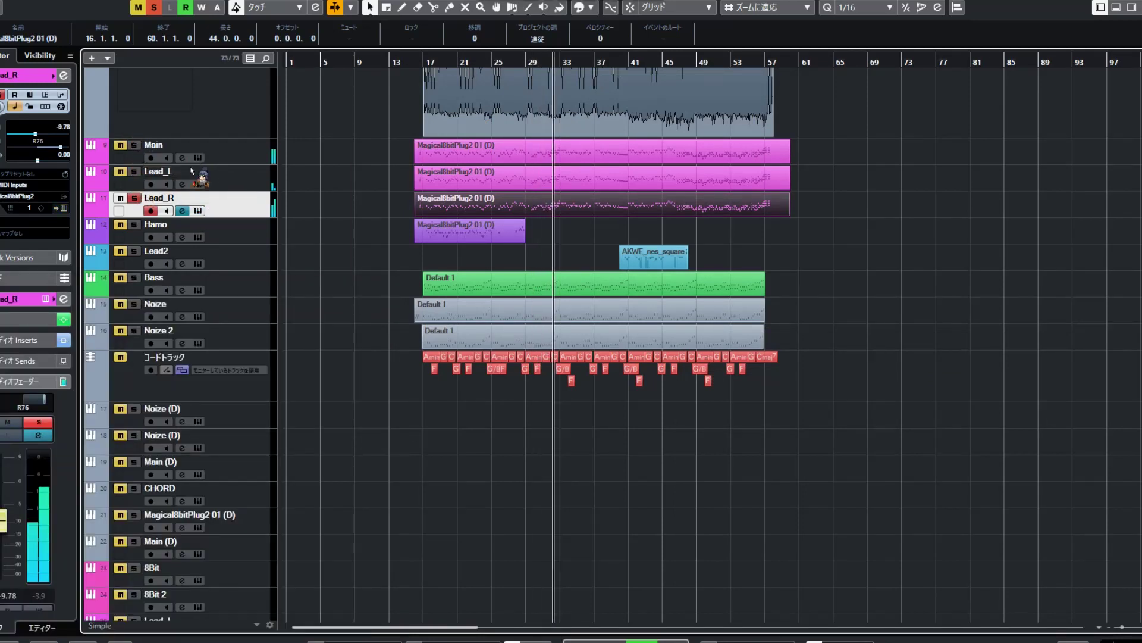
{"action": "left_click", "coordinate": [135, 198]}
{"action": "left_click", "coordinate": [344, 178]}
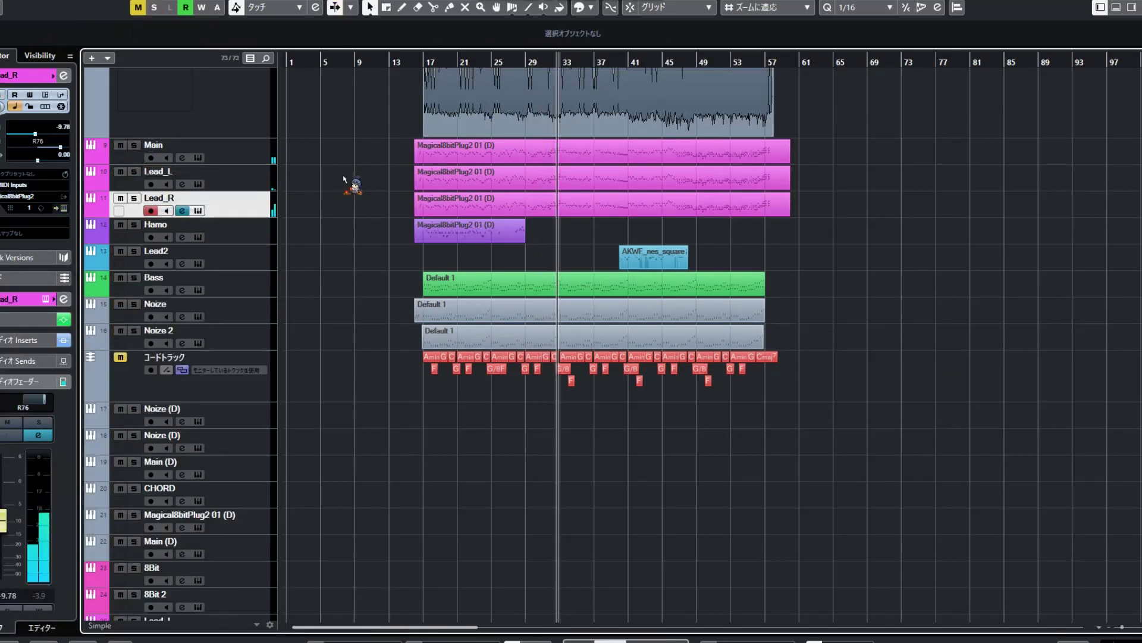
Solo the Hamo track from about bar 16 and open its synth settings below its part.
{"action": "left_click", "coordinate": [134, 225]}
{"action": "left_click", "coordinate": [419, 60]}
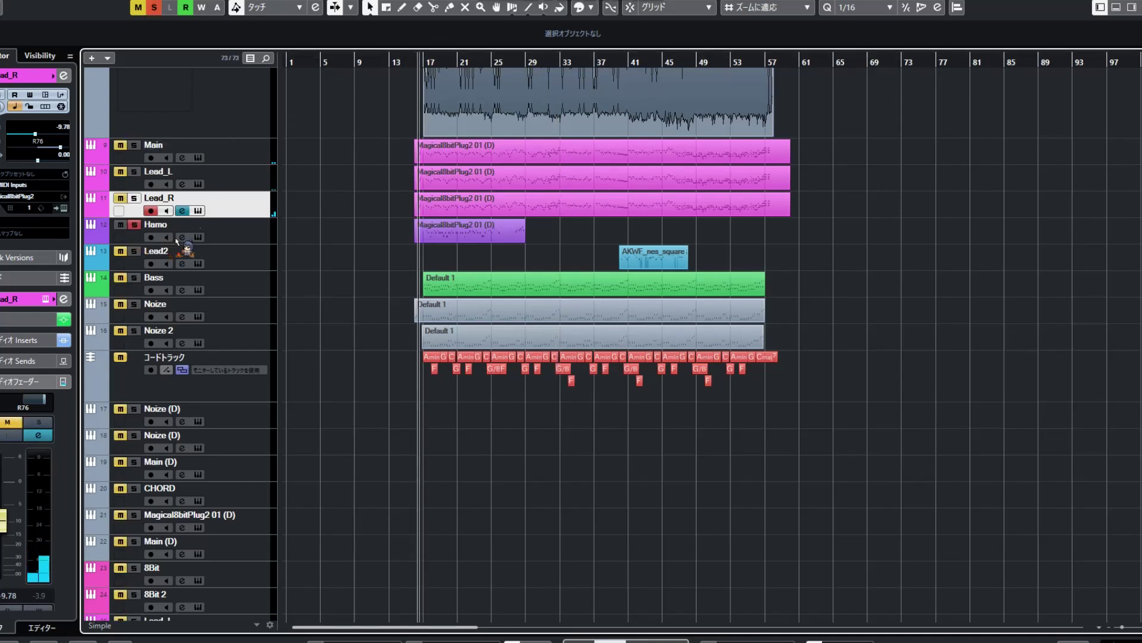
{"action": "left_click", "coordinate": [198, 237]}
{"action": "left_click_drag", "start_coordinate": [389, 198], "coordinate": [306, 306]}
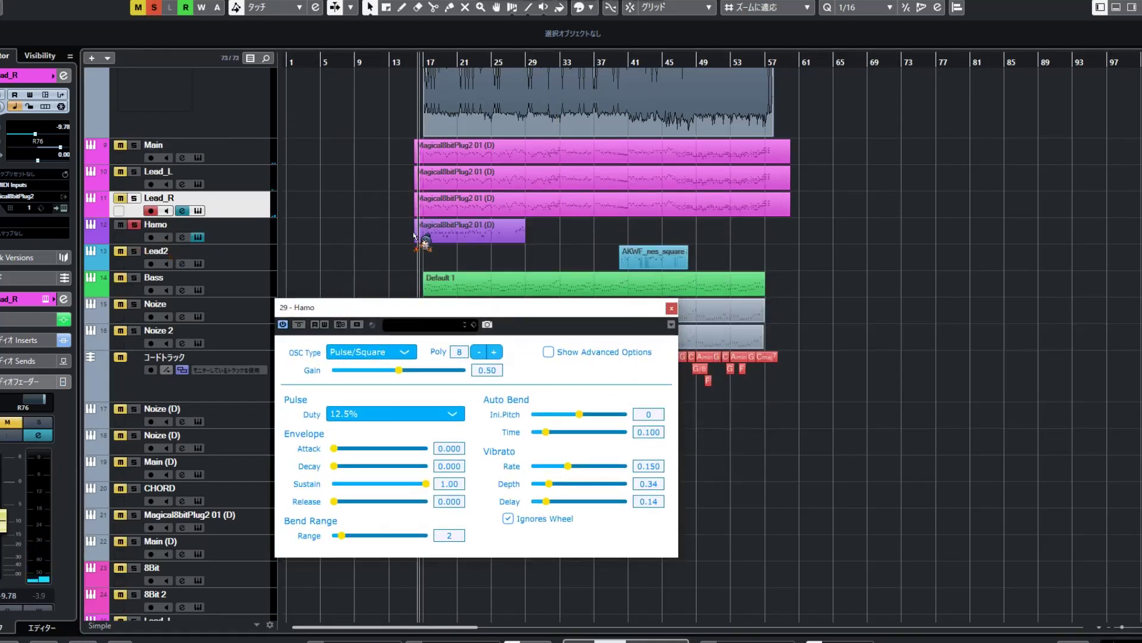
Open the Hamo part's notes in the key editor and move the synth settings clear of them.
{"action": "left_click", "coordinate": [433, 235]}
{"action": "double_click", "coordinate": [505, 227]}
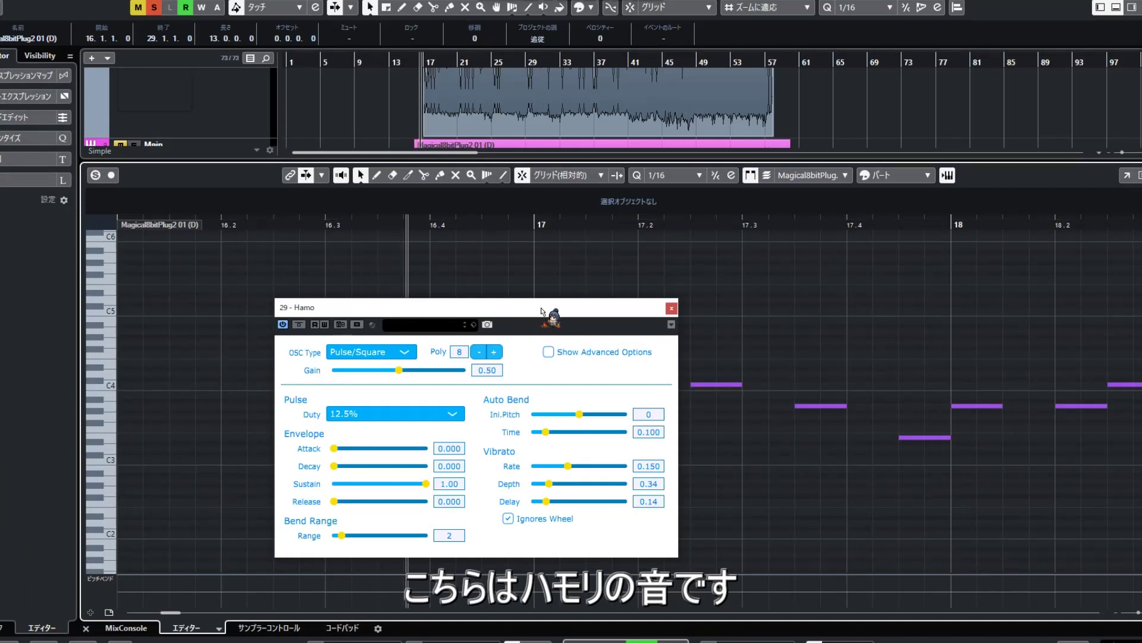
{"action": "left_click_drag", "start_coordinate": [543, 308], "coordinate": [327, 373]}
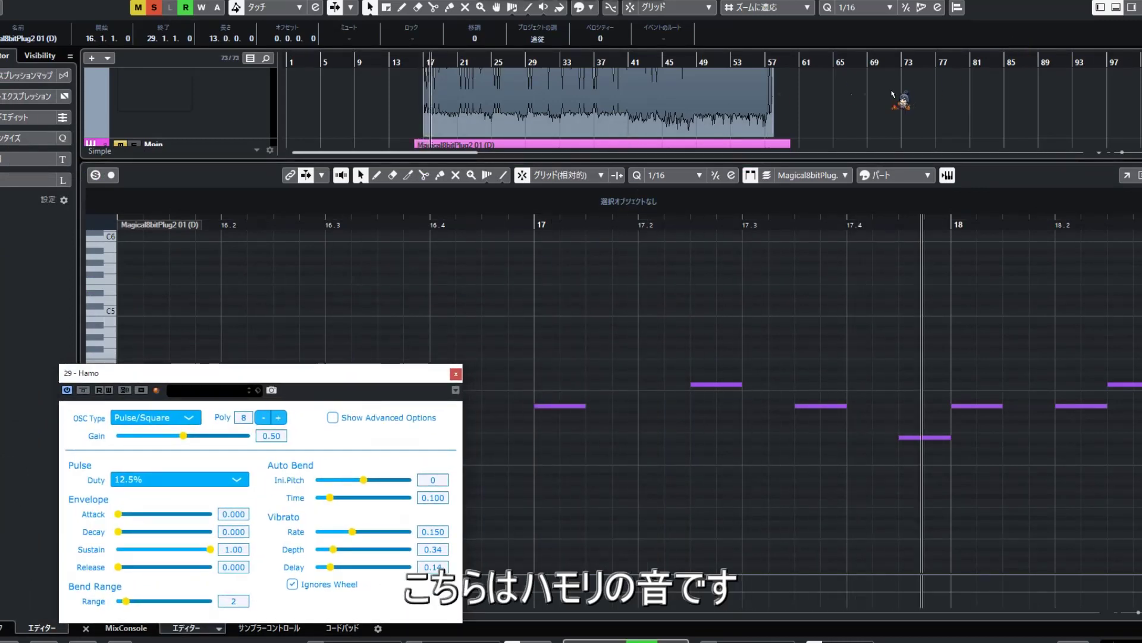
Compare the Hamo notes with the Lead_R melody in a separate key editor window and close the editor.
{"action": "scroll", "coordinate": [613, 120], "scroll_direction": "down", "scroll_amount": 3}
{"action": "scroll", "coordinate": [500, 123], "scroll_direction": "down", "scroll_amount": 1}
{"action": "left_click", "coordinate": [468, 116], "text": "shift"}
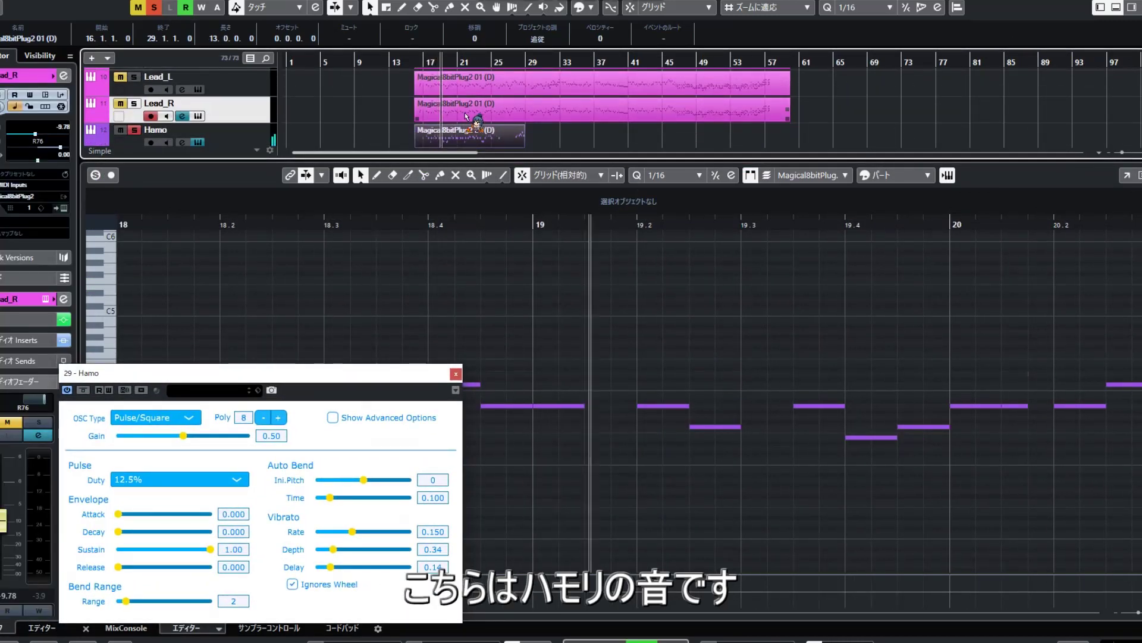
{"action": "left_click", "coordinate": [1126, 177]}
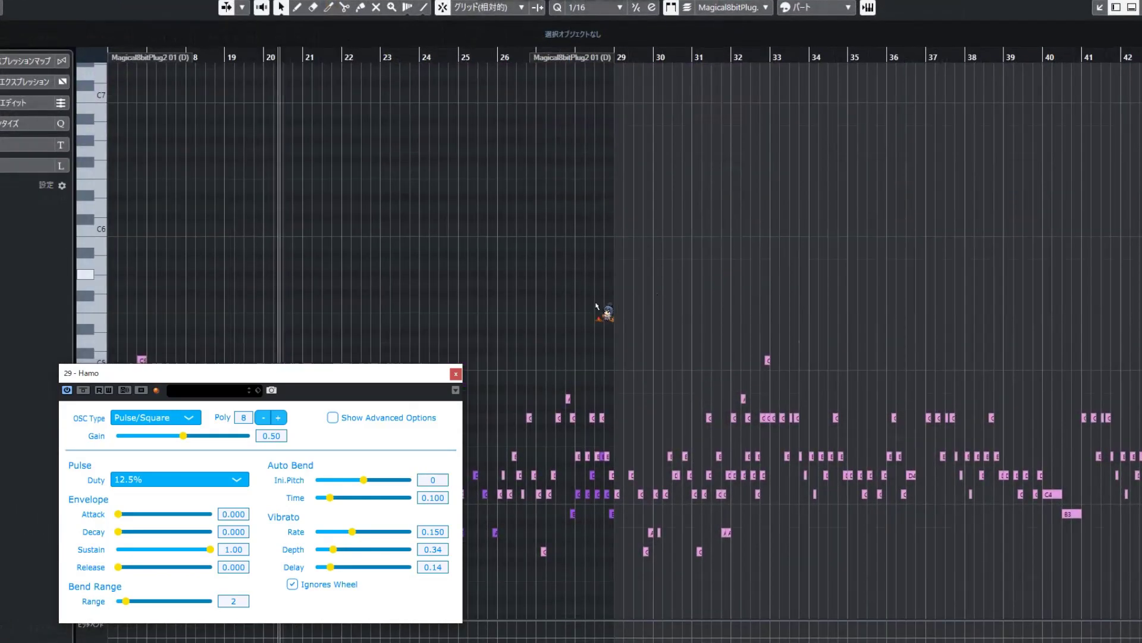
{"action": "scroll", "coordinate": [553, 297], "scroll_direction": "down", "scroll_amount": 4}
{"action": "scroll", "coordinate": [530, 279], "scroll_direction": "left", "scroll_amount": 1}
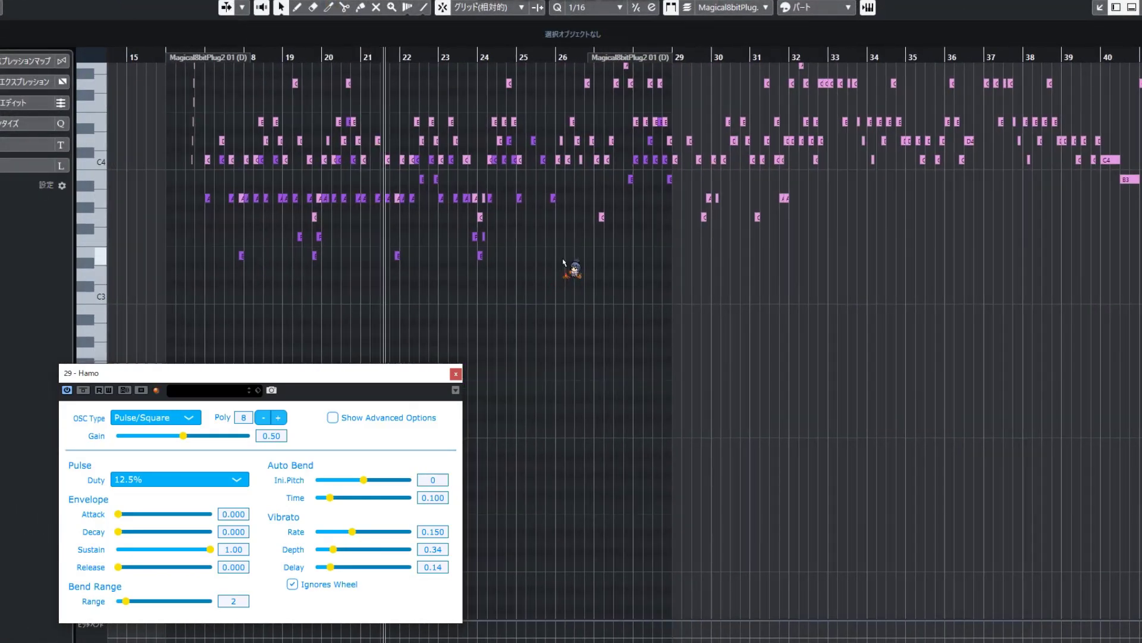
{"action": "key", "text": "Return"}
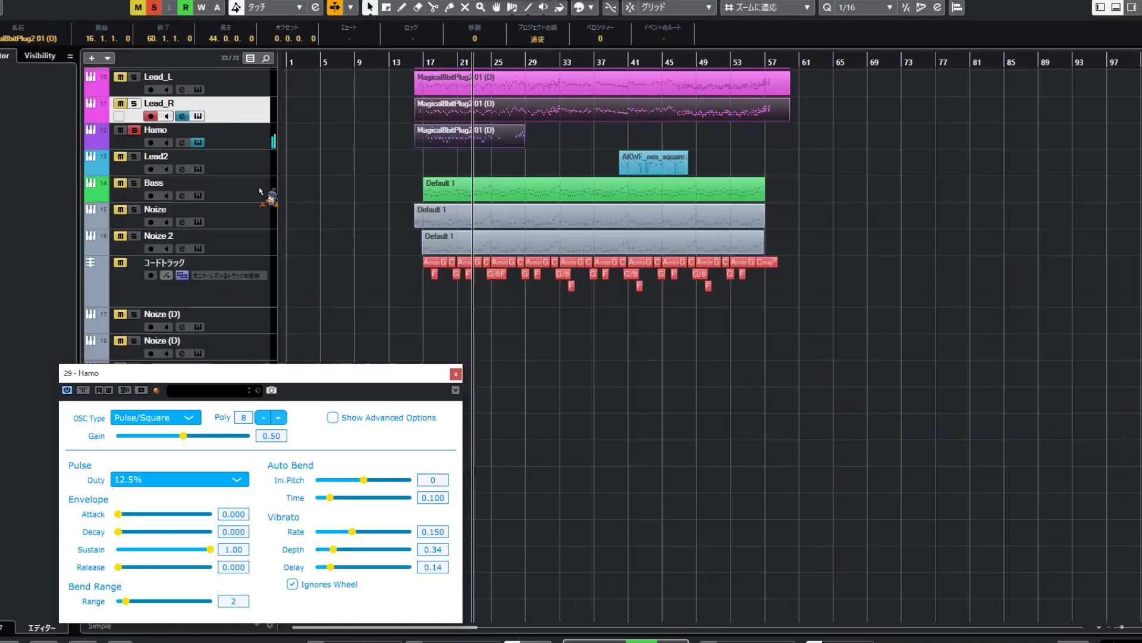
Solo Lead_R together with Hamo and listen to the harmony from about bar 27.
{"action": "left_click", "coordinate": [135, 104]}
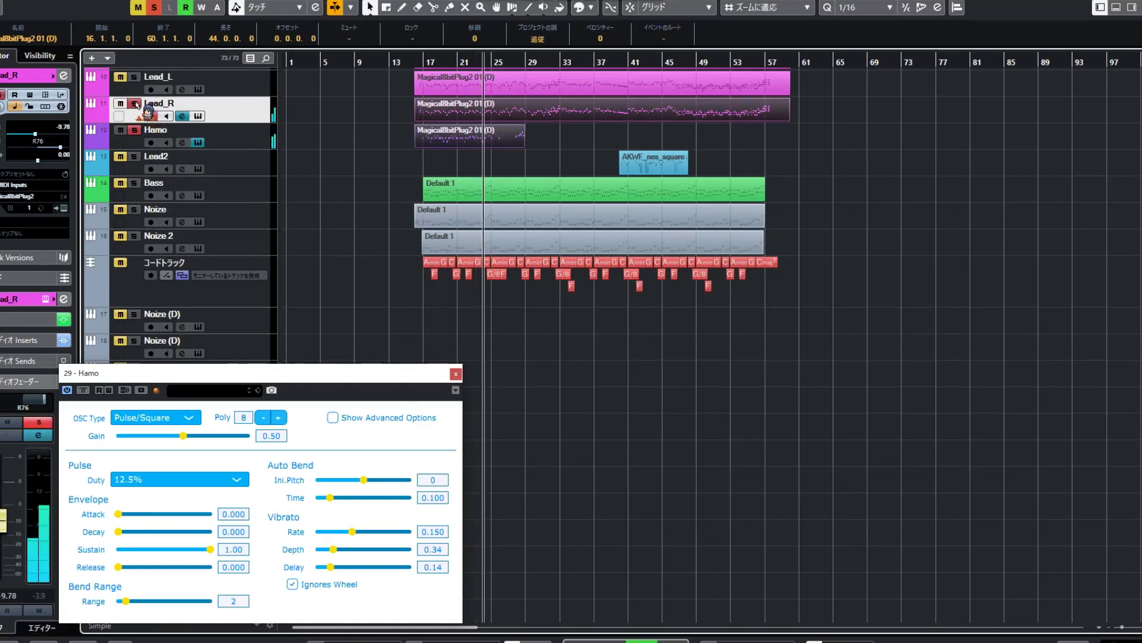
{"action": "left_click", "coordinate": [549, 86]}
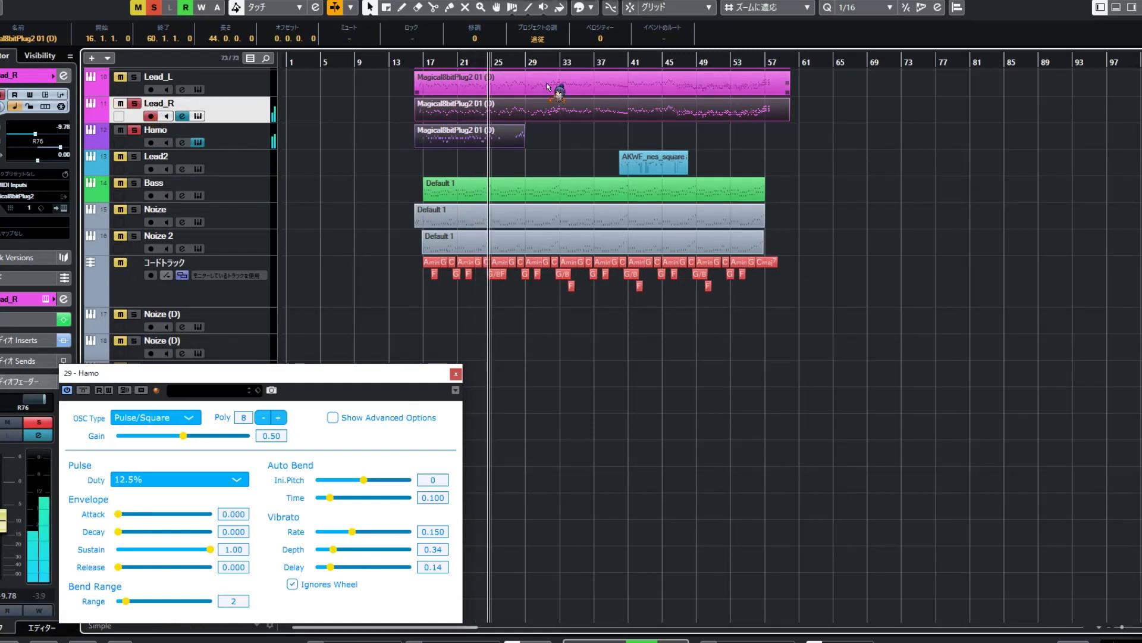
{"action": "left_click", "coordinate": [516, 62]}
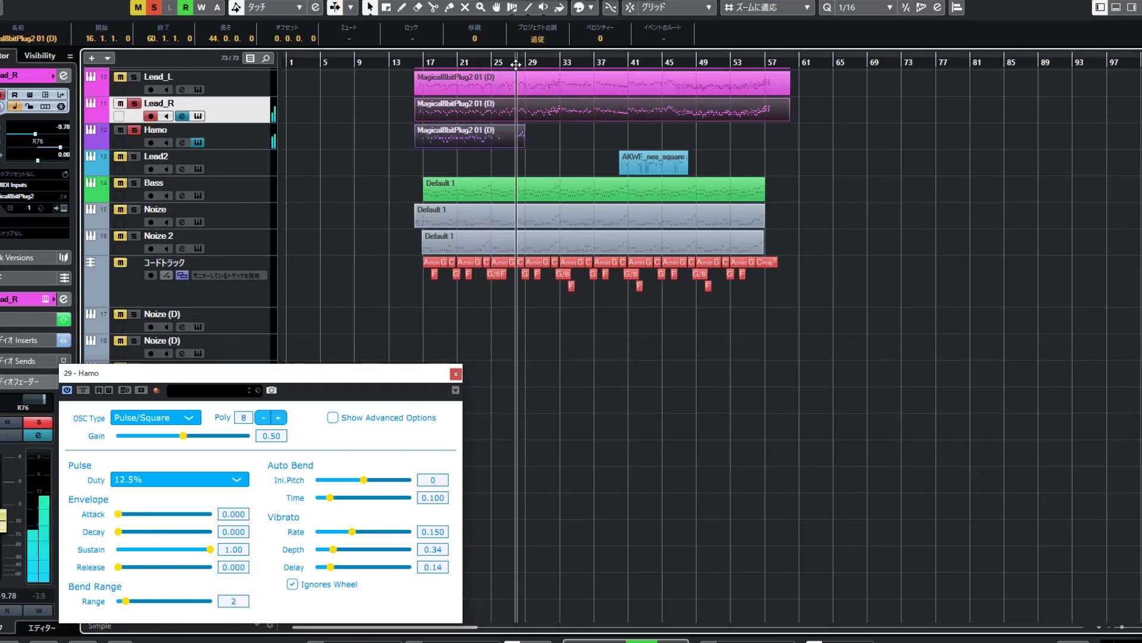
{"action": "left_click", "coordinate": [262, 136], "text": "shift"}
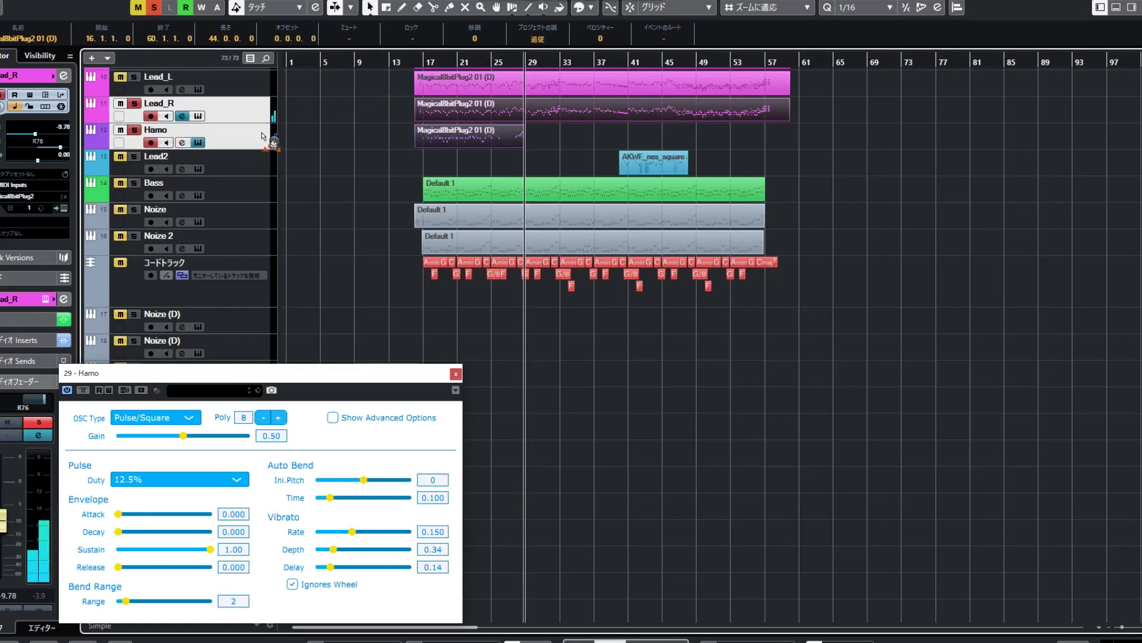
{"action": "left_click", "coordinate": [337, 139]}
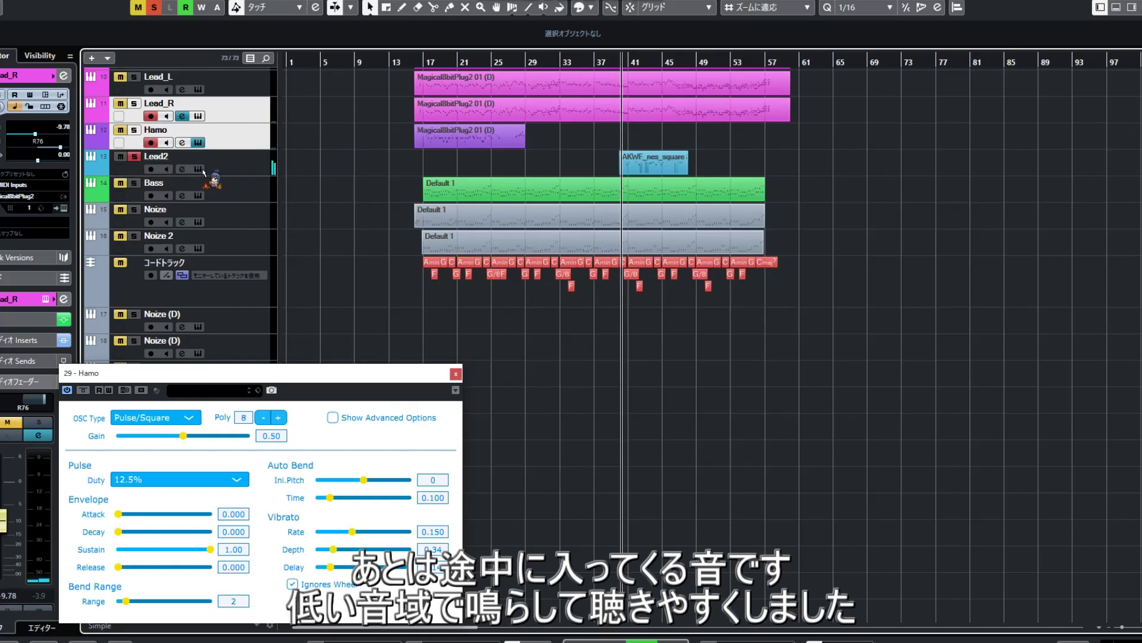
Replace Hamo's synth settings with Lead2's, open the Lead2 part in the key editor and move the settings aside.
{"action": "left_click", "coordinate": [198, 142]}
{"action": "left_click", "coordinate": [198, 169]}
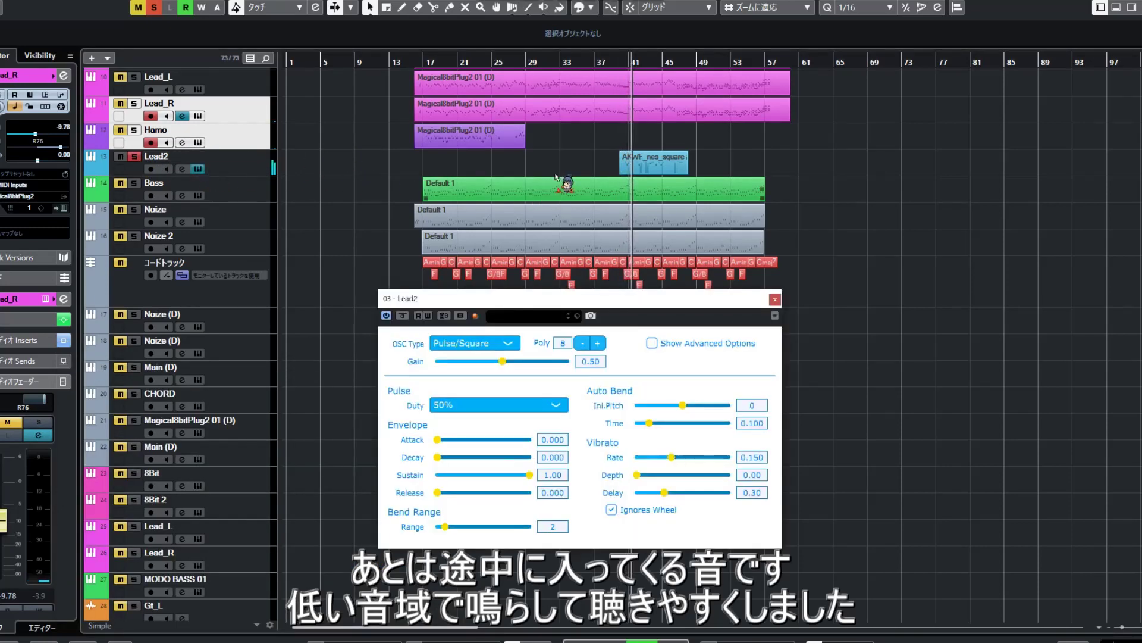
{"action": "double_click", "coordinate": [625, 164]}
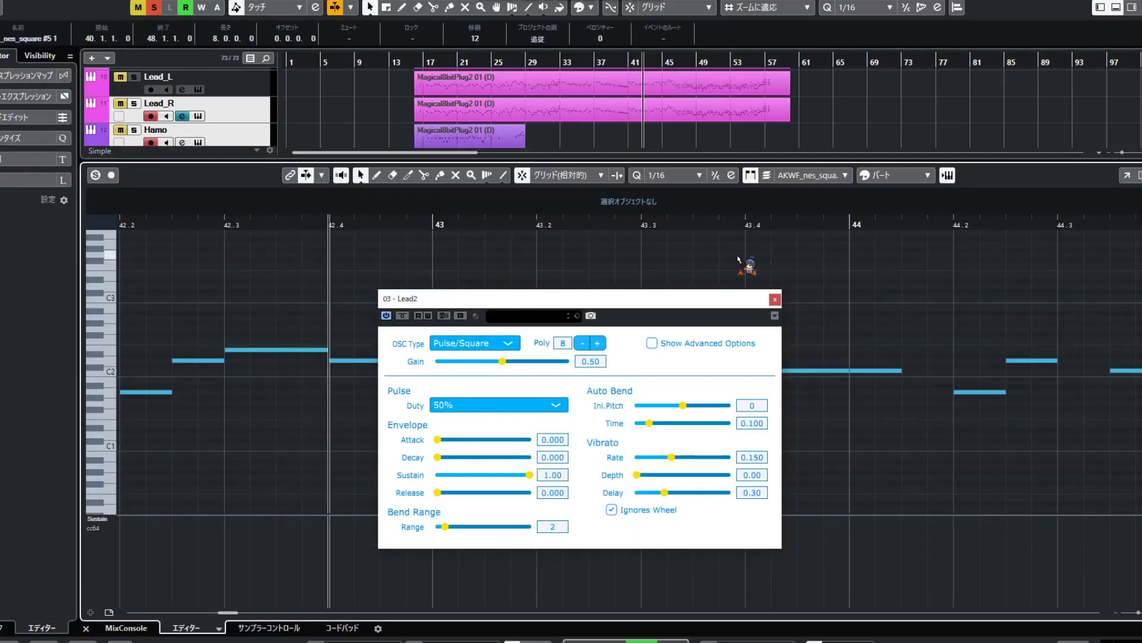
{"action": "left_click_drag", "start_coordinate": [667, 300], "coordinate": [443, 383]}
Examine the whole Lead2 phrase in a separate key editor window, and close the editor and the Lead2 synth settings.
{"action": "left_click", "coordinate": [1126, 175]}
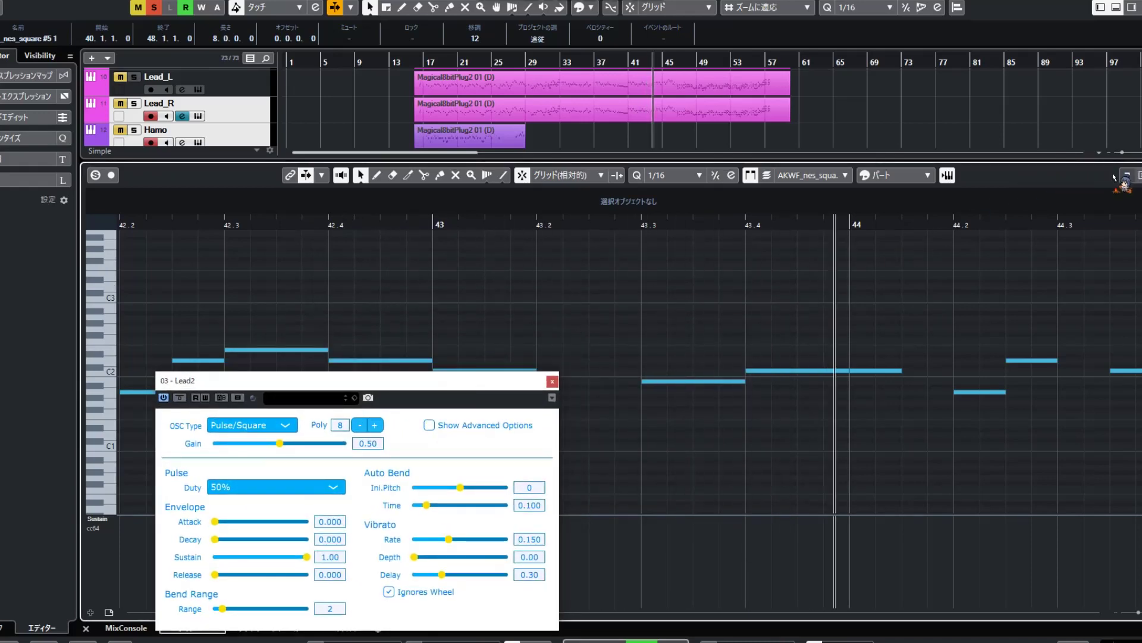
{"action": "scroll", "coordinate": [671, 252], "scroll_direction": "down", "scroll_amount": 4}
{"action": "scroll", "coordinate": [671, 251], "scroll_direction": "left", "scroll_amount": 8}
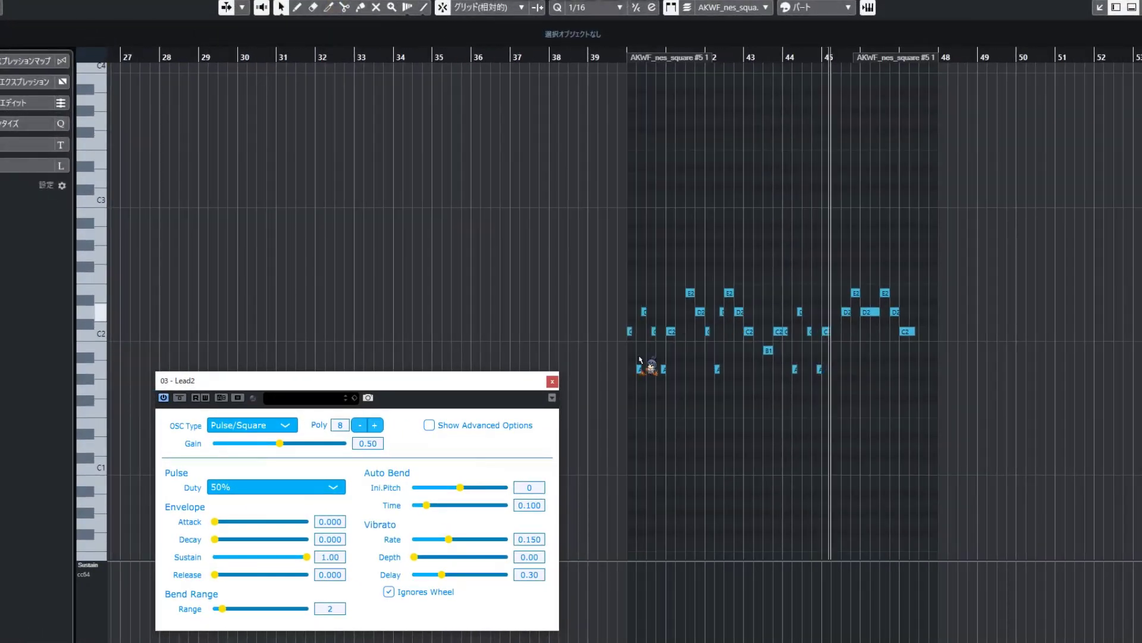
{"action": "key", "text": "Return"}
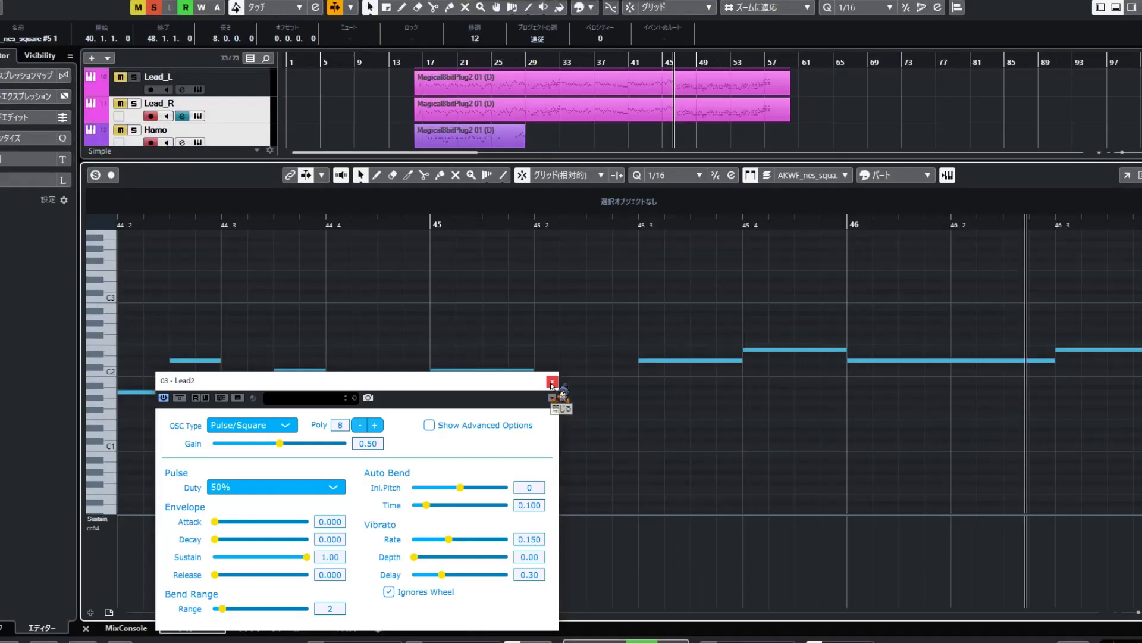
{"action": "left_click", "coordinate": [552, 382]}
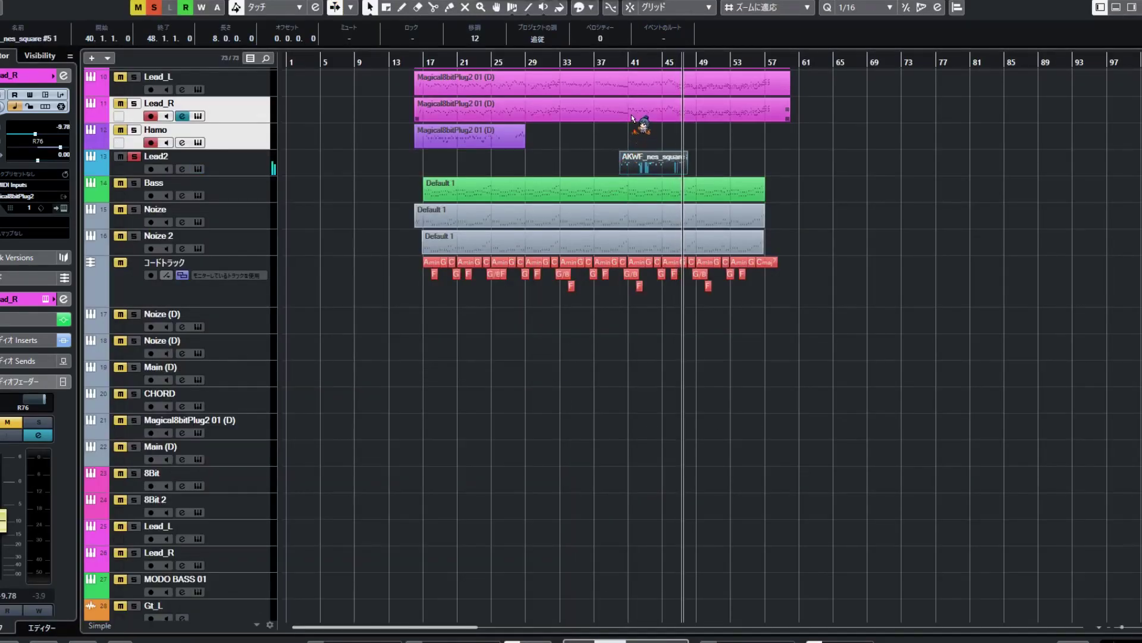
Solo the Bass track from about bar 17 and open its synth settings.
{"action": "left_click", "coordinate": [427, 63]}
{"action": "left_click", "coordinate": [134, 183]}
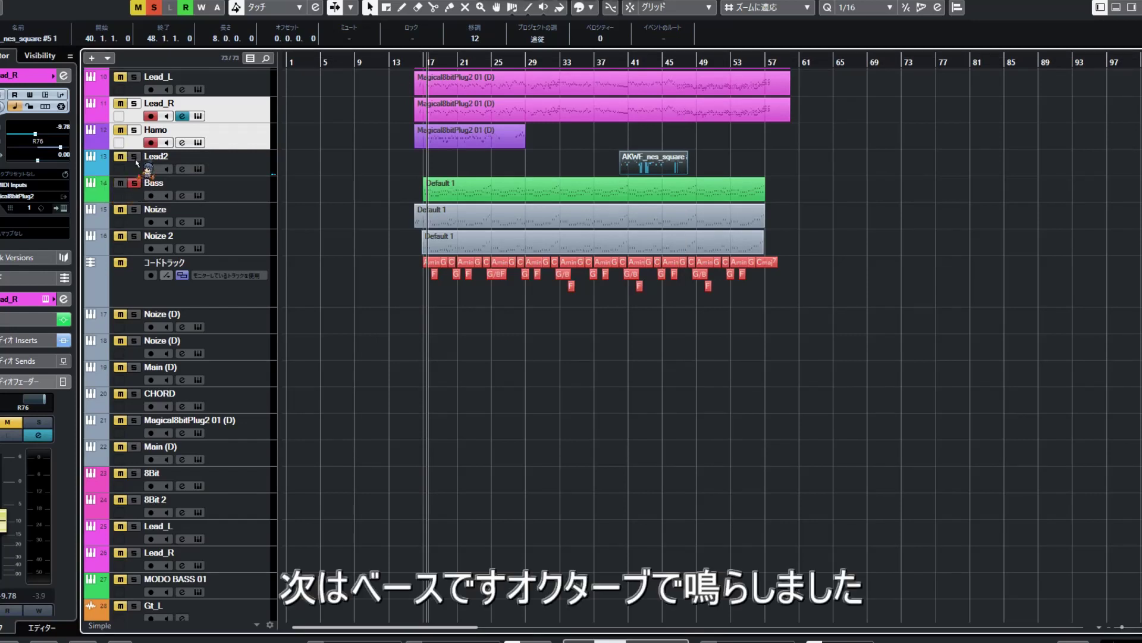
{"action": "left_click", "coordinate": [198, 195]}
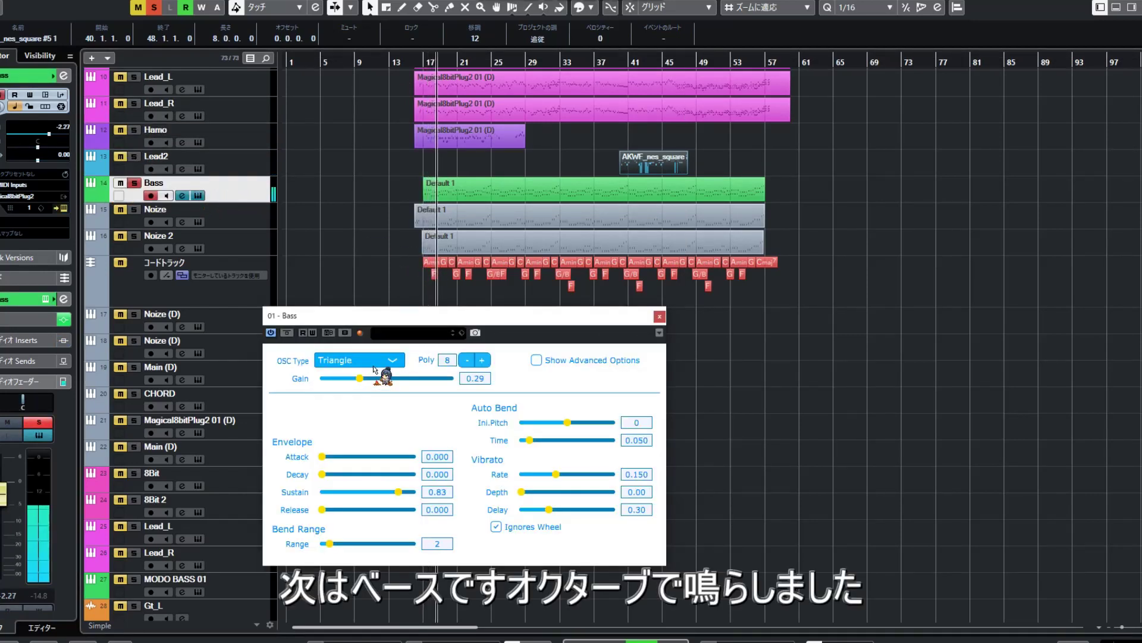
Try the Pulse/Square oscillator on the Bass synth, return it to Triangle and close the synth settings.
{"action": "left_click", "coordinate": [372, 363]}
{"action": "left_click", "coordinate": [367, 376]}
{"action": "left_click", "coordinate": [369, 361]}
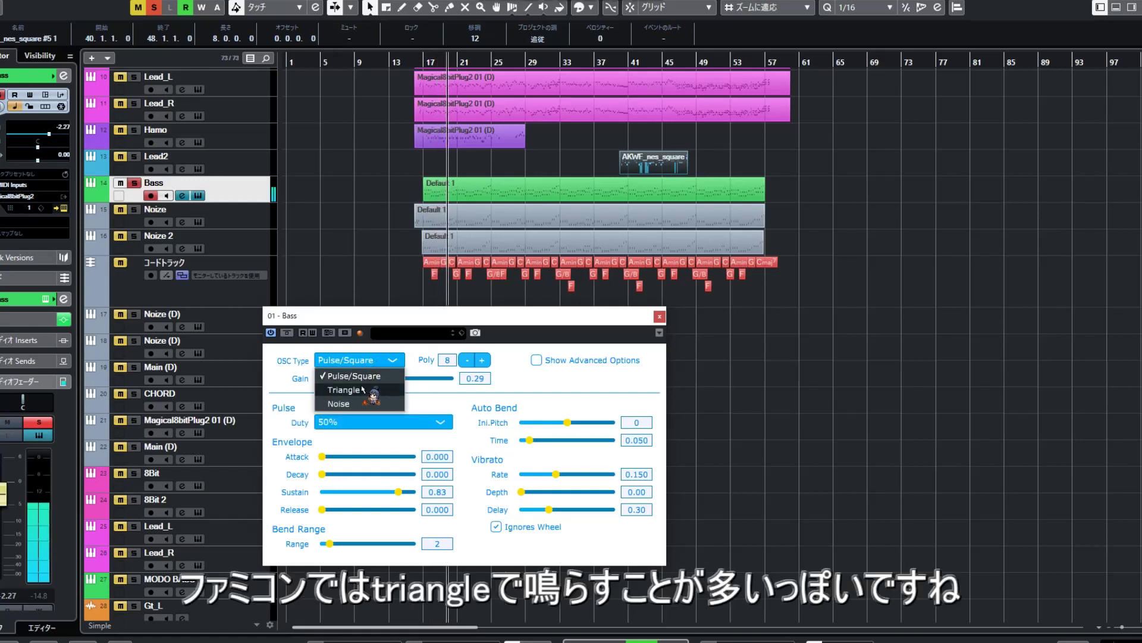
{"action": "left_click", "coordinate": [361, 391]}
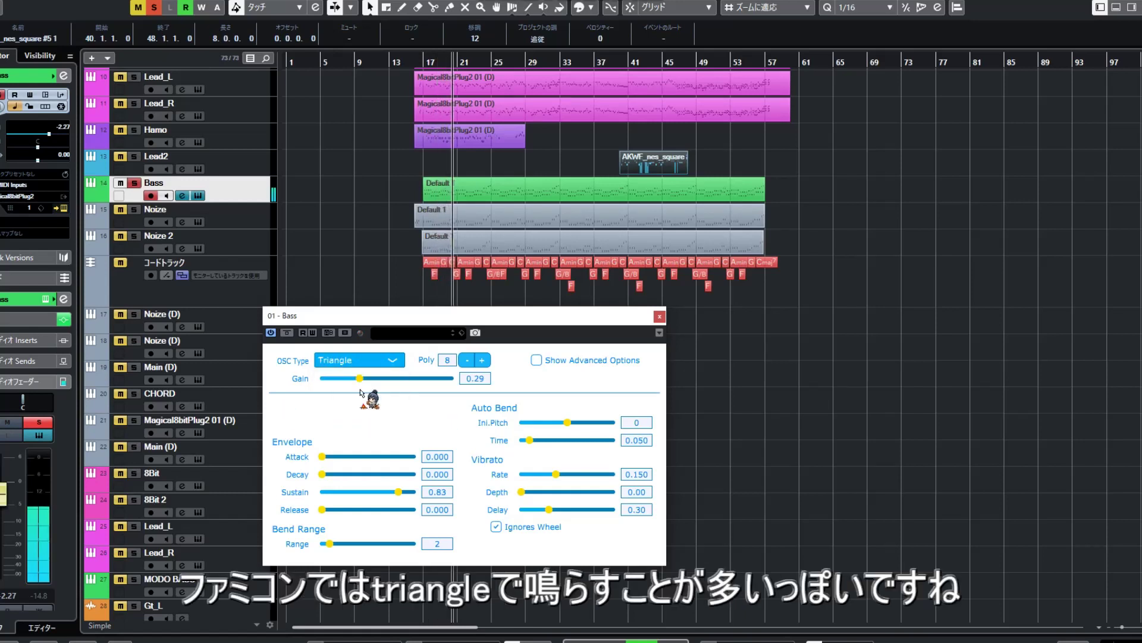
{"action": "left_click", "coordinate": [659, 317]}
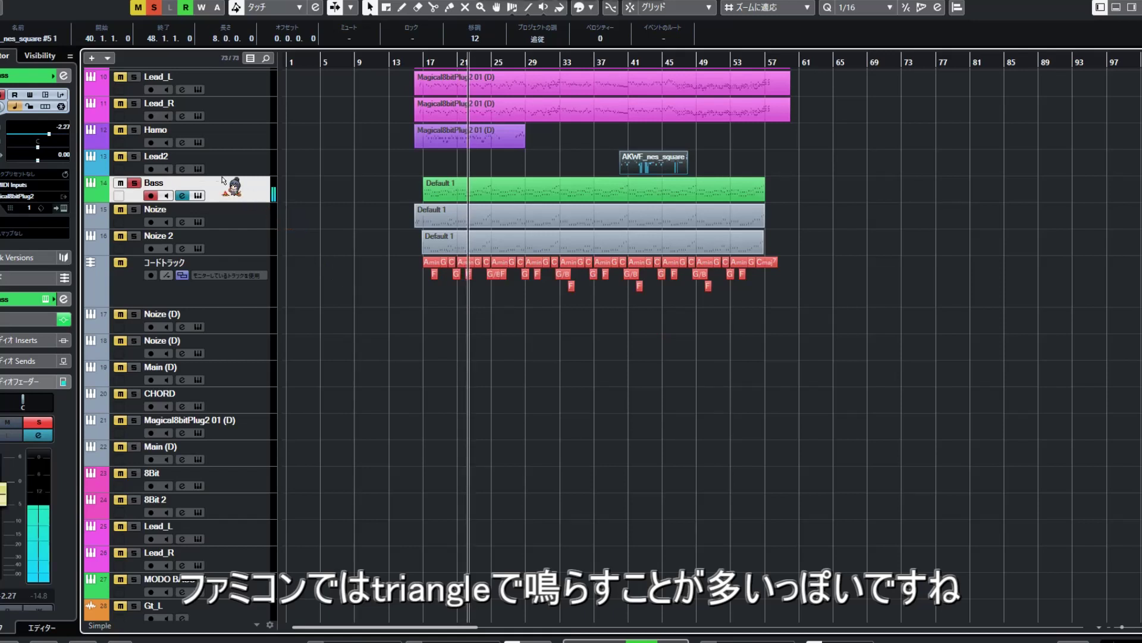
{"action": "left_click", "coordinate": [321, 195]}
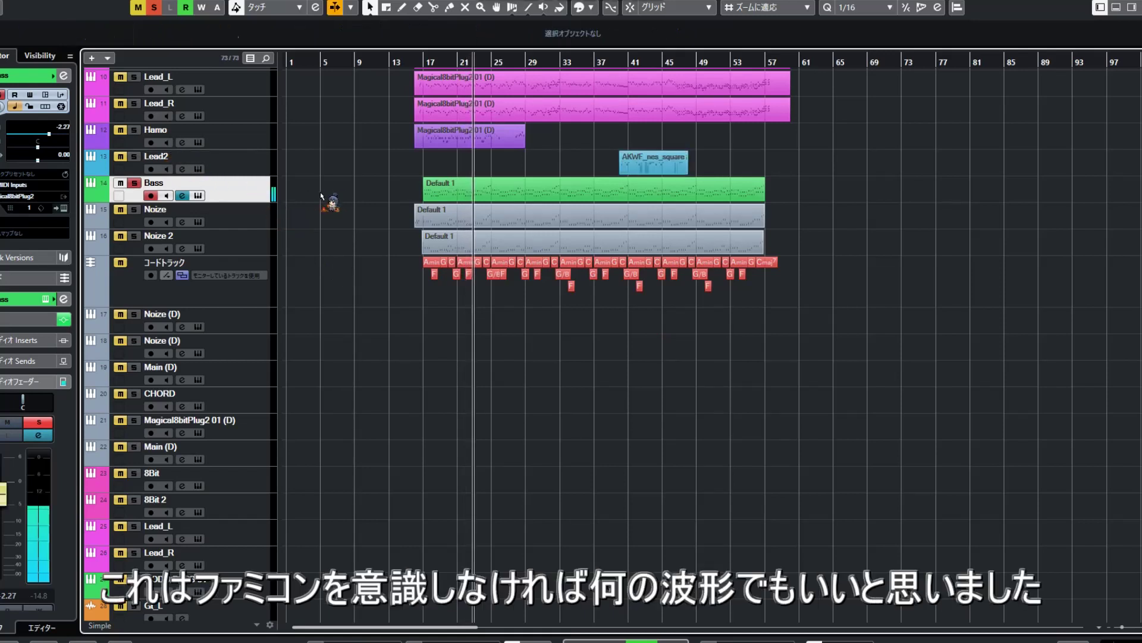
Solo the Noize track, open its synth settings away from its part and open the part's notes in the key editor.
{"action": "left_click", "coordinate": [134, 210]}
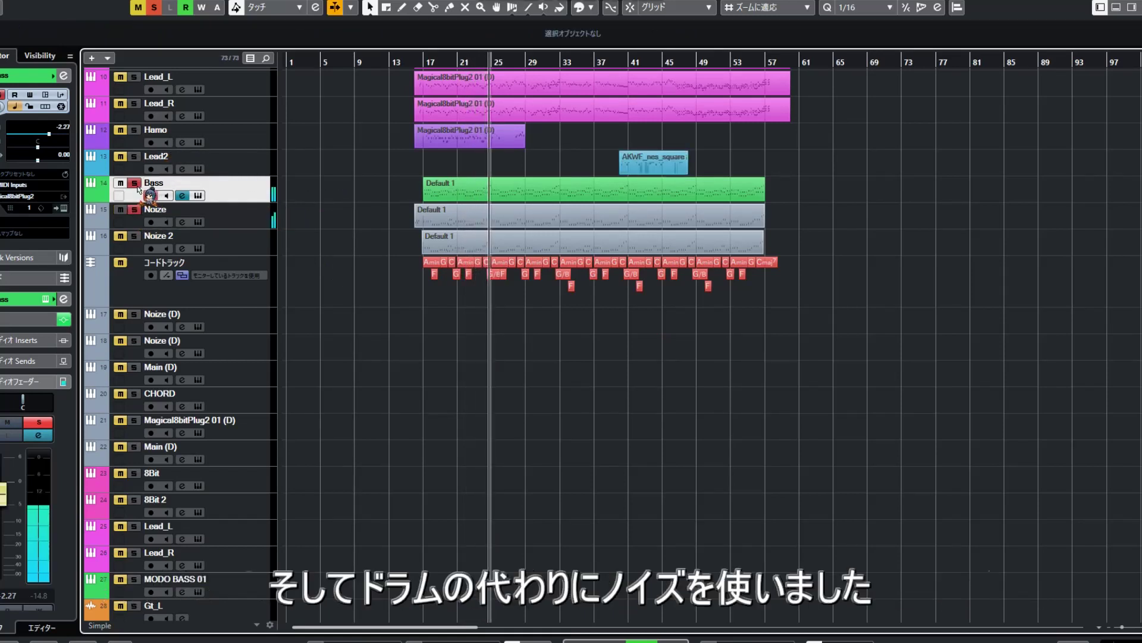
{"action": "left_click", "coordinate": [199, 222]}
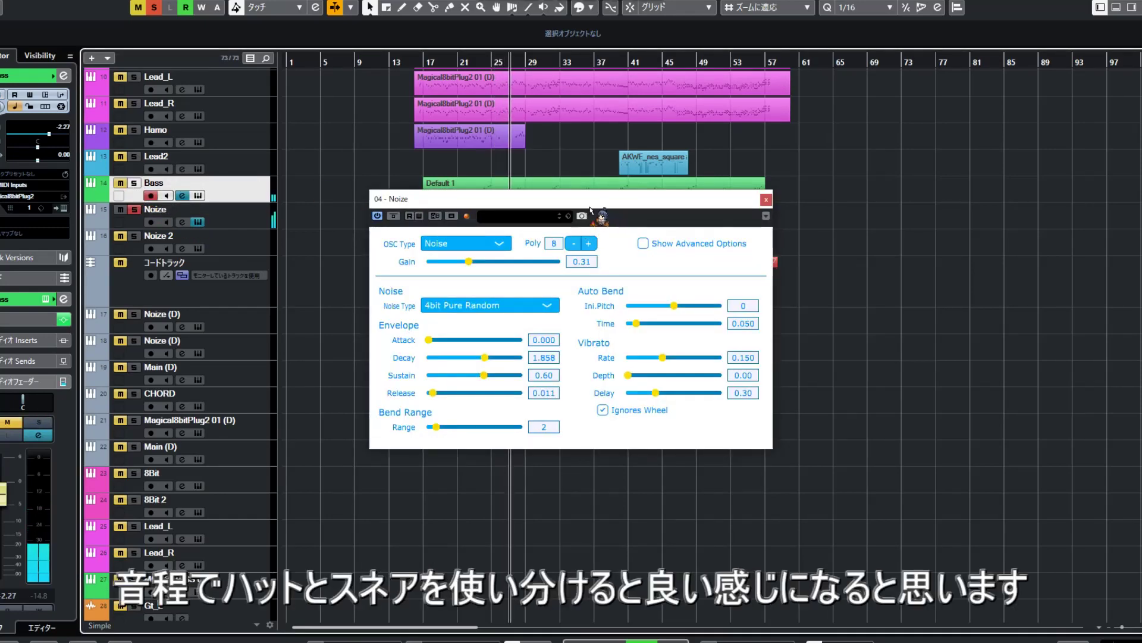
{"action": "left_click_drag", "start_coordinate": [574, 199], "coordinate": [739, 318]}
{"action": "double_click", "coordinate": [500, 237]}
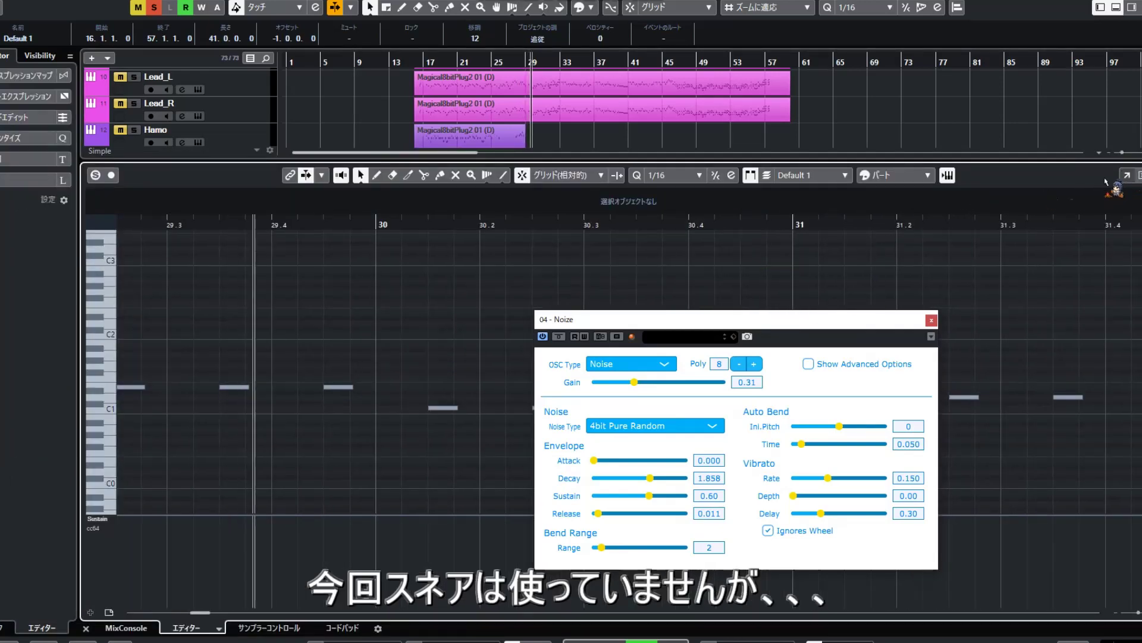
Examine the pitches of the Noize notes in a separate key editor window with the synth settings moved aside, and close the editor.
{"action": "left_click", "coordinate": [1127, 175]}
{"action": "left_click_drag", "start_coordinate": [535, 320], "coordinate": [99, 128]}
{"action": "scroll", "coordinate": [710, 322], "scroll_direction": "down", "scroll_amount": 4}
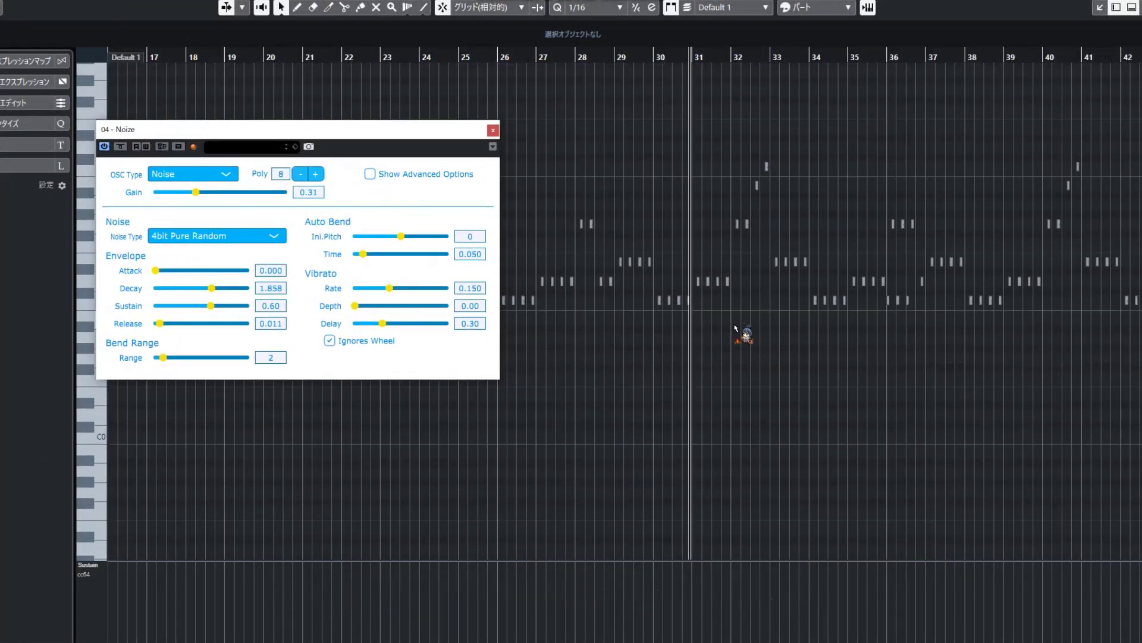
{"action": "key", "text": "h"}
{"action": "key", "text": "h"}
{"action": "key", "text": "h"}
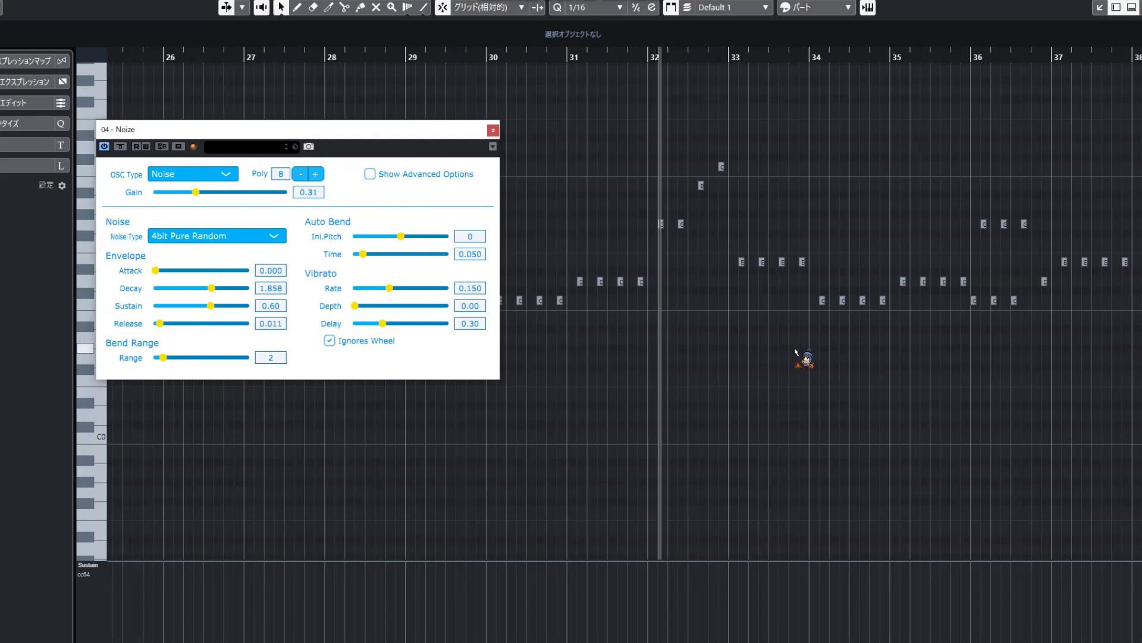
{"action": "key", "text": "Return"}
{"action": "key", "text": "Return"}
Solo the Noize 2 track from about bar 16 and swap the Noize synth settings for Noize 2's, placed below the parts.
{"action": "left_click_drag", "start_coordinate": [404, 127], "coordinate": [880, 336]}
{"action": "left_click", "coordinate": [135, 210]}
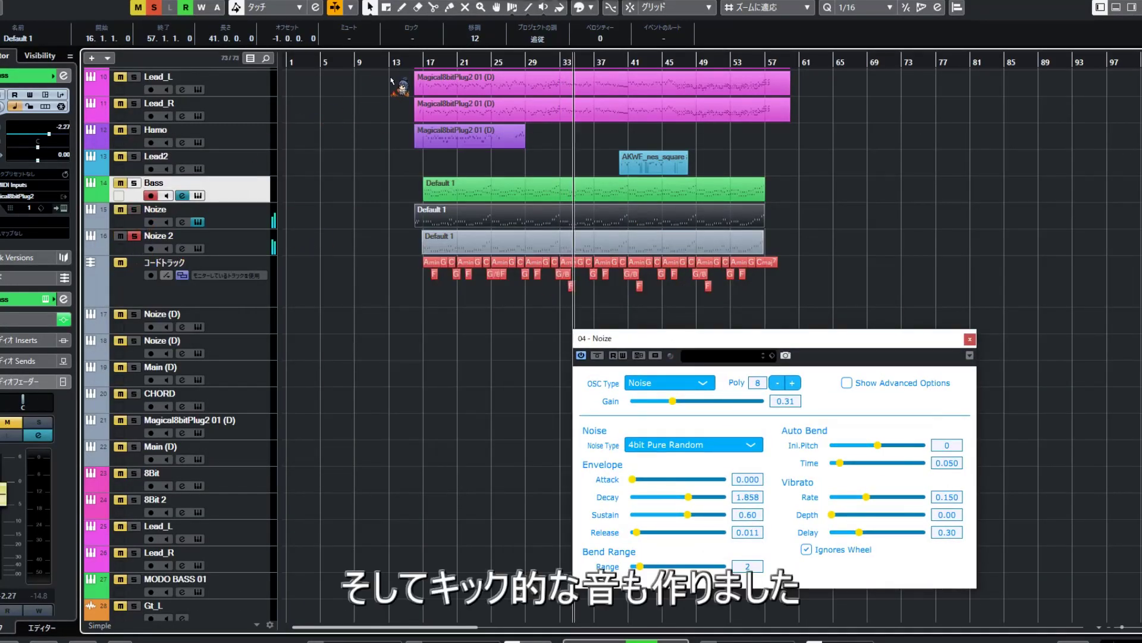
{"action": "left_click", "coordinate": [422, 59]}
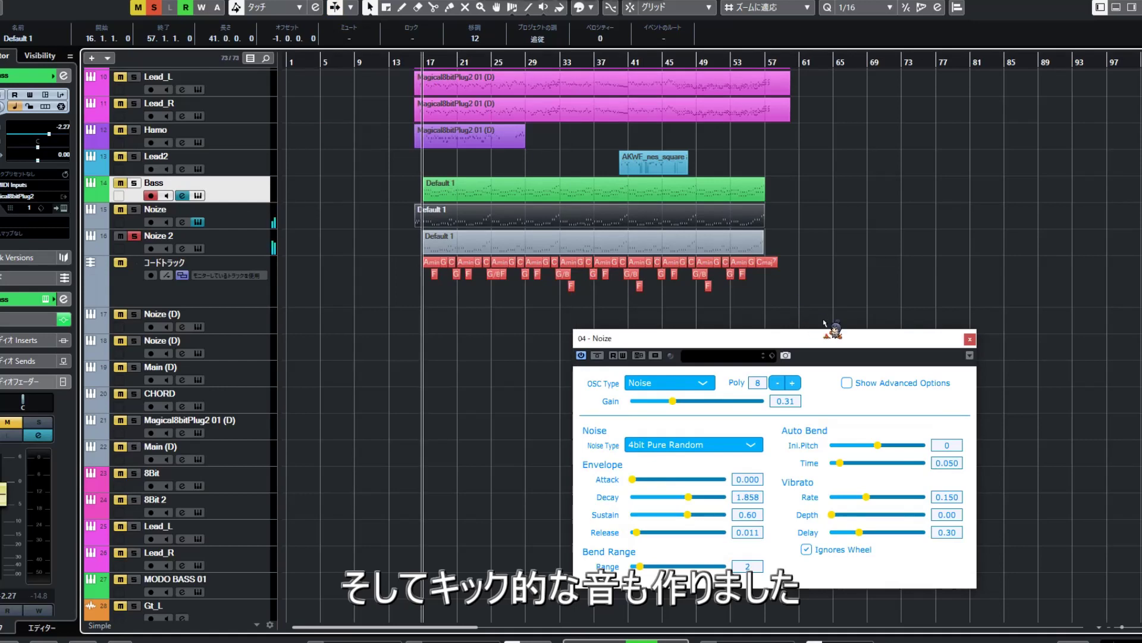
{"action": "left_click", "coordinate": [969, 339]}
{"action": "left_click", "coordinate": [197, 249]}
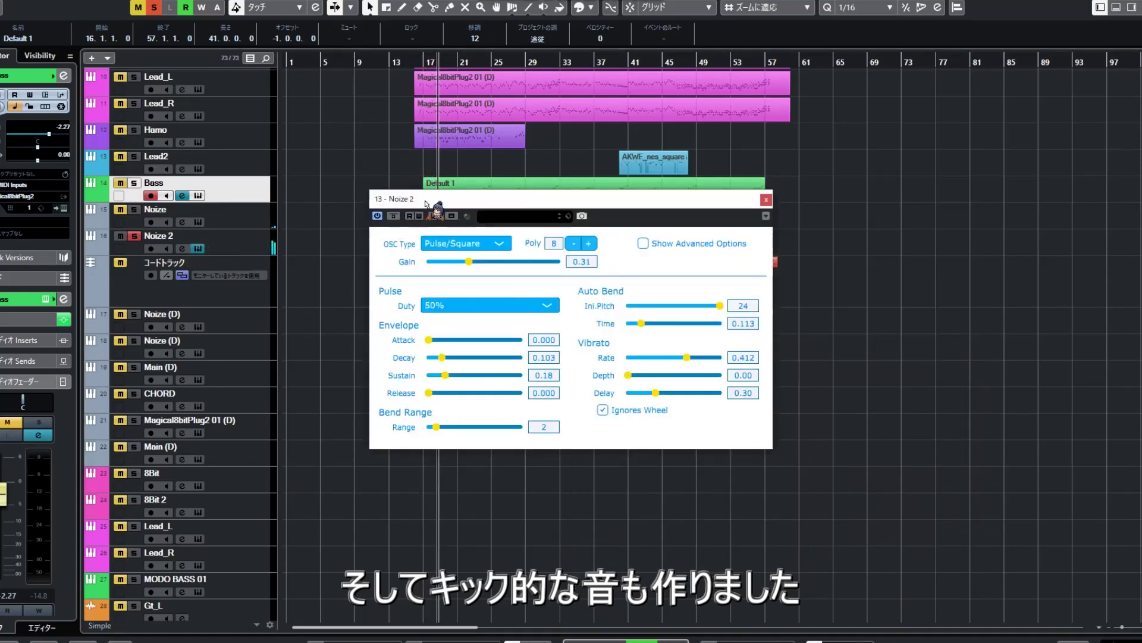
{"action": "left_click_drag", "start_coordinate": [426, 204], "coordinate": [649, 349]}
Select the Noize 2 track and examine its part's chord-root notes in a separate key editor window.
{"action": "left_click", "coordinate": [469, 240]}
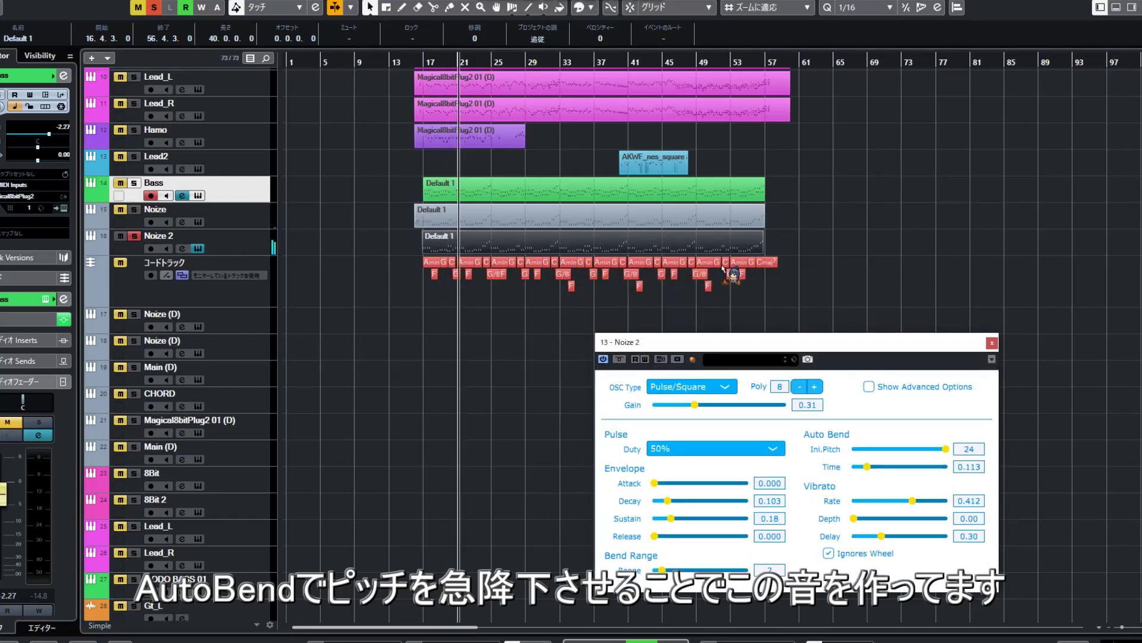
{"action": "left_click", "coordinate": [242, 252]}
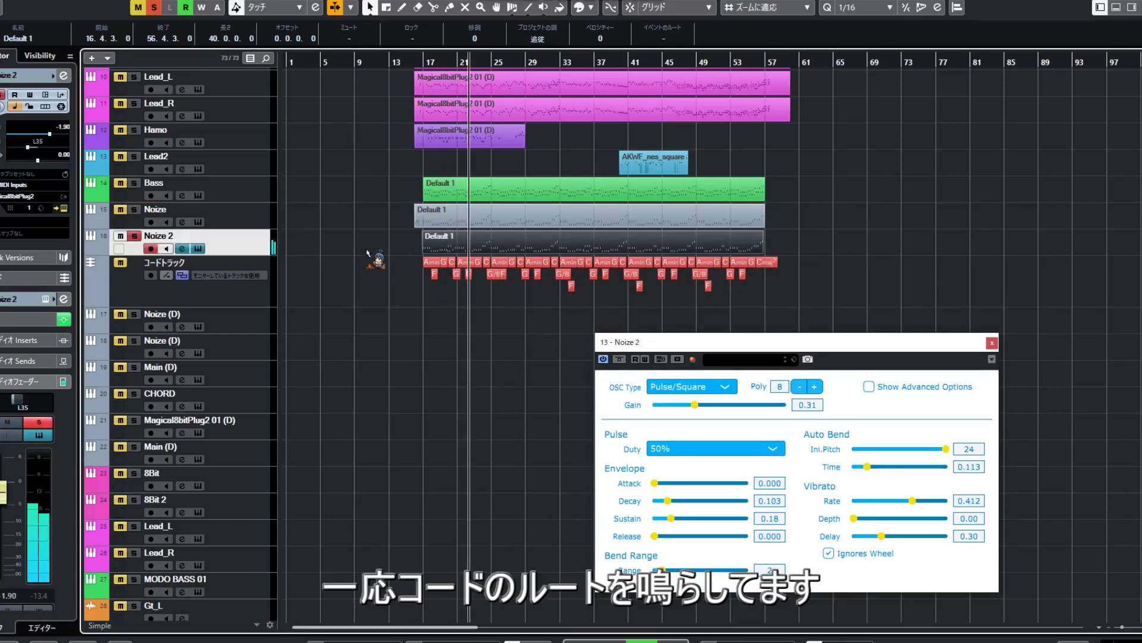
{"action": "double_click", "coordinate": [498, 245]}
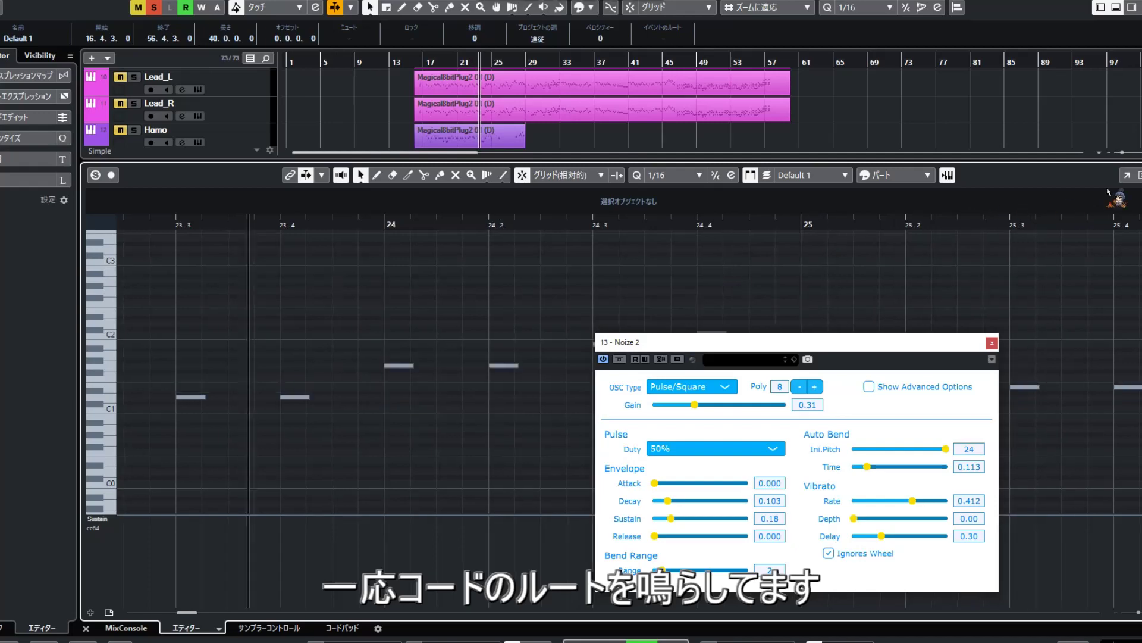
{"action": "left_click", "coordinate": [1126, 175]}
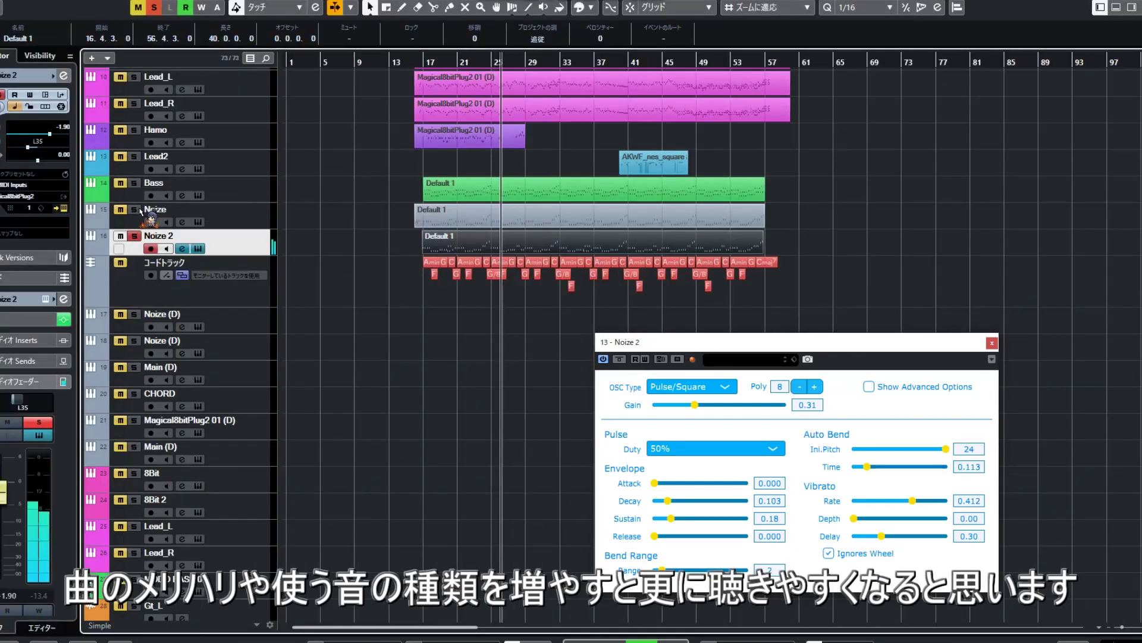
Solo all the chiptune tracks from Main down to Noize 2 together and close the Noize 2 synth settings.
{"action": "left_click", "coordinate": [238, 223]}
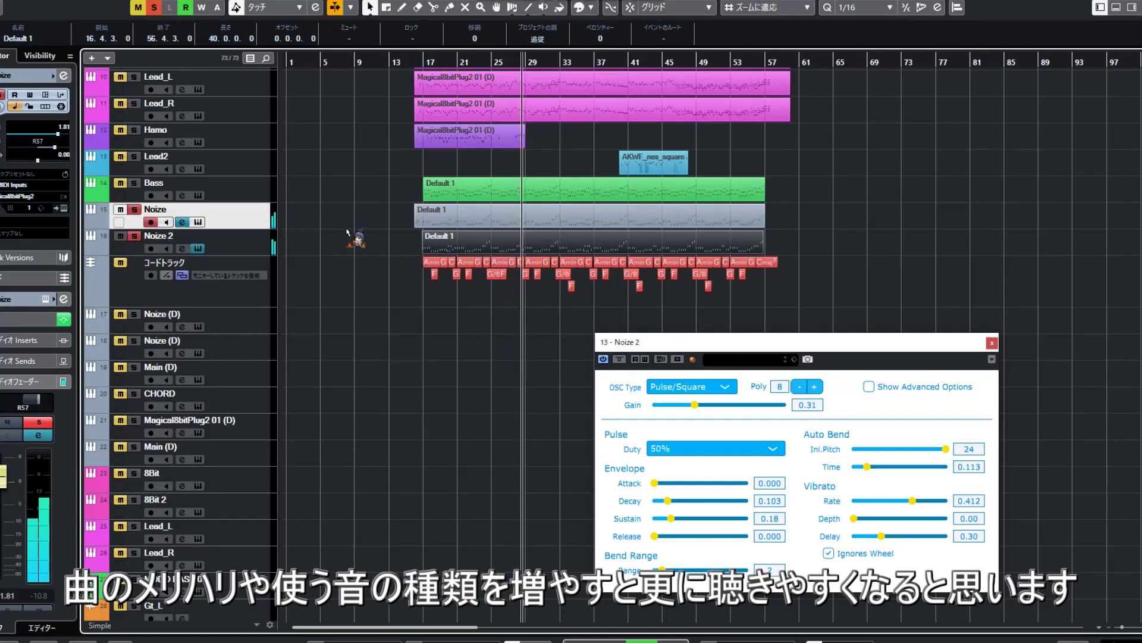
{"action": "scroll", "coordinate": [138, 184], "scroll_direction": "up", "scroll_amount": 4}
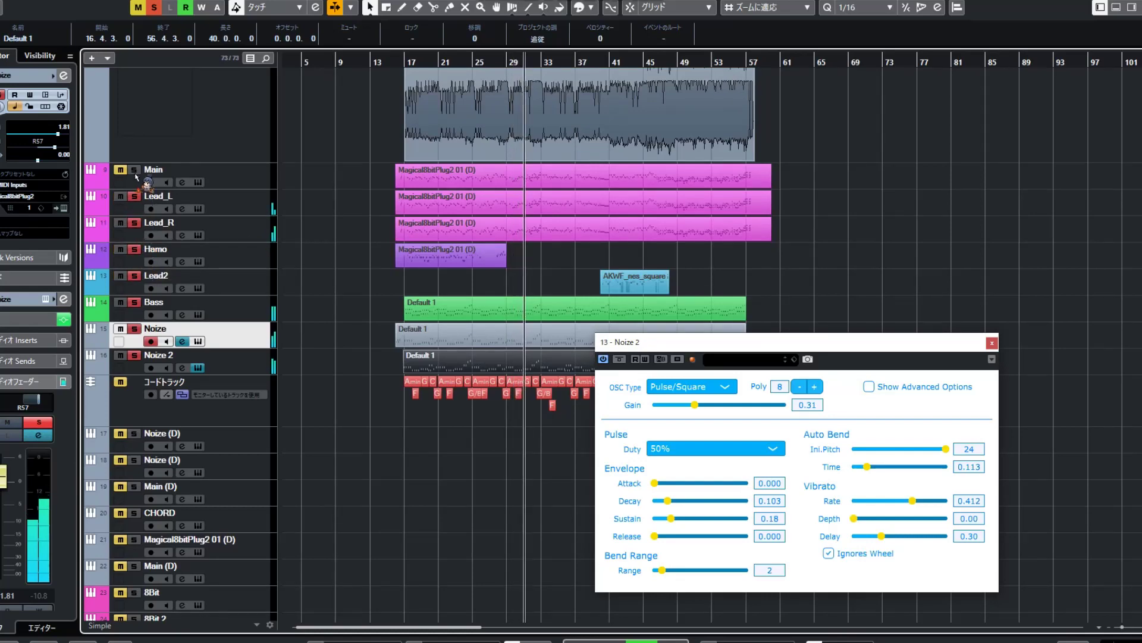
{"action": "scroll", "coordinate": [535, 268], "scroll_direction": "down", "scroll_amount": 4}
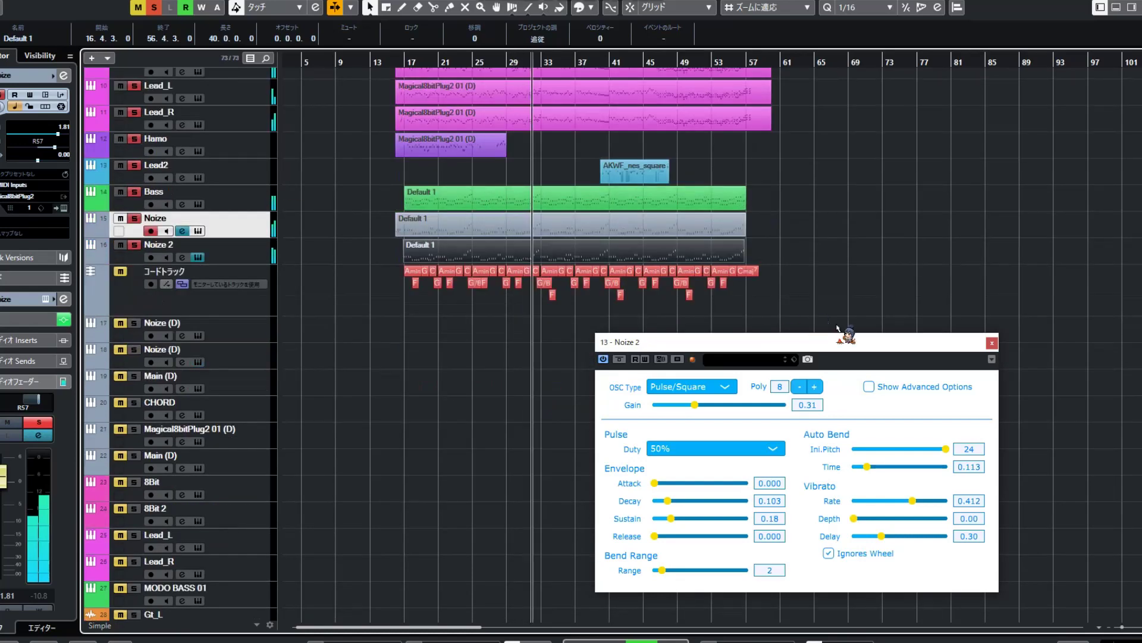
{"action": "left_click", "coordinate": [990, 344]}
Go to the second arrangement at bars 131 to 165 and play its soloed 8Bit and Lead tracks from about bar 132.
{"action": "scroll", "coordinate": [643, 350], "scroll_direction": "up", "scroll_amount": 3}
{"action": "scroll", "coordinate": [492, 315], "scroll_direction": "down", "scroll_amount": 15}
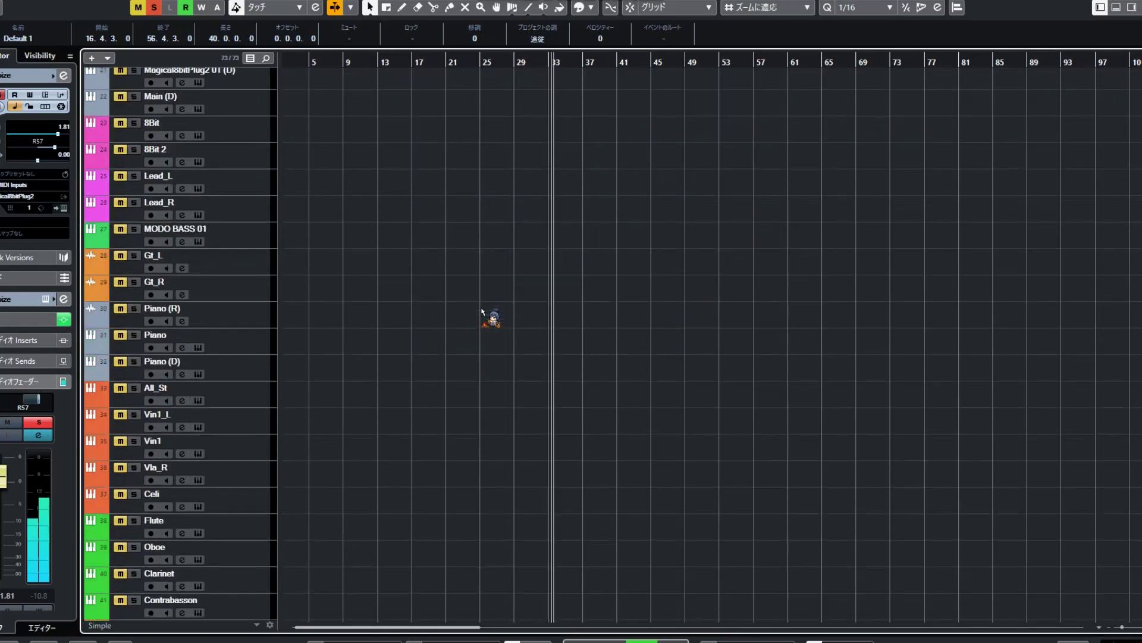
{"action": "scroll", "coordinate": [485, 312], "scroll_direction": "up", "scroll_amount": 7}
{"action": "scroll", "coordinate": [483, 319], "scroll_direction": "up", "scroll_amount": 15}
{"action": "scroll", "coordinate": [446, 286], "scroll_direction": "down", "scroll_amount": 5}
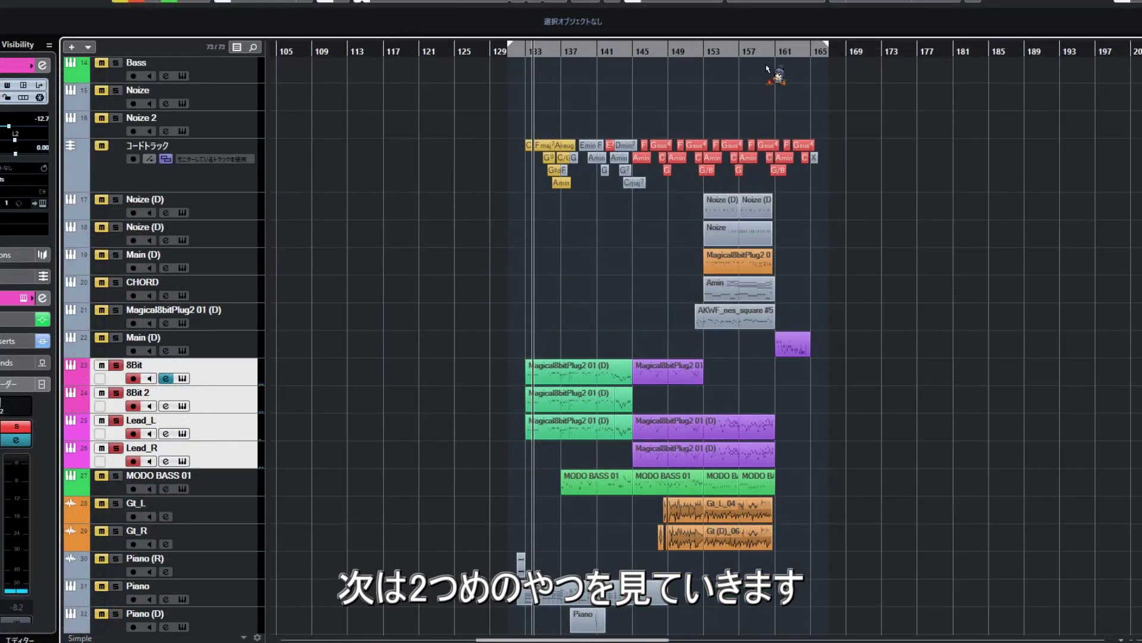
{"action": "left_click", "coordinate": [846, 52]}
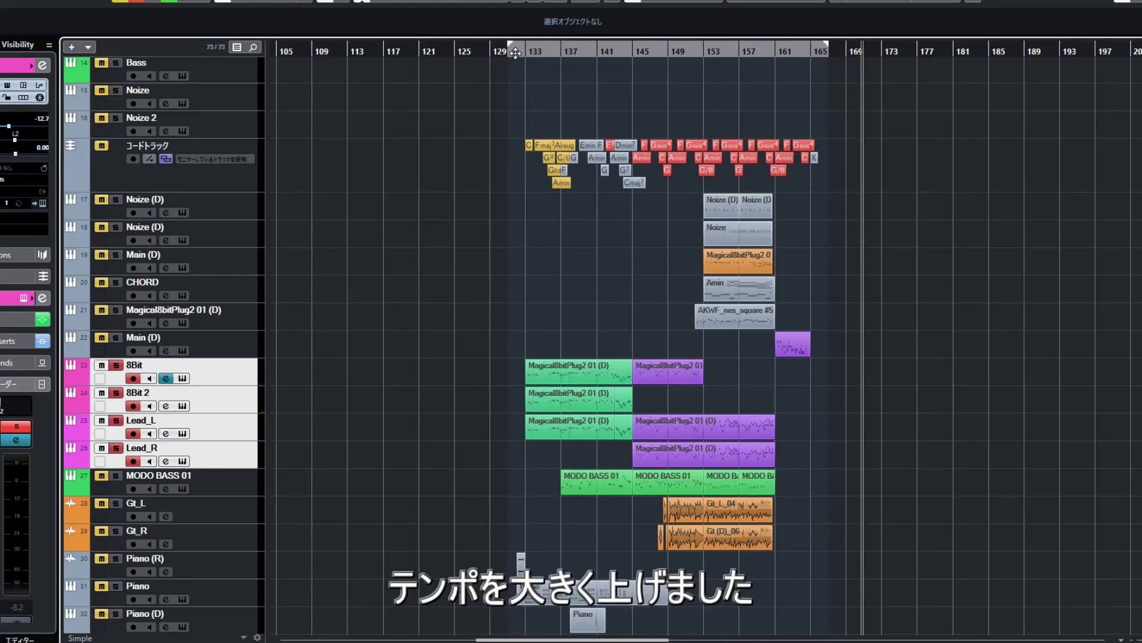
{"action": "key", "text": "h"}
{"action": "key", "text": "h"}
{"action": "key", "text": "h"}
{"action": "left_click_drag", "start_coordinate": [625, 263], "coordinate": [569, 242]}
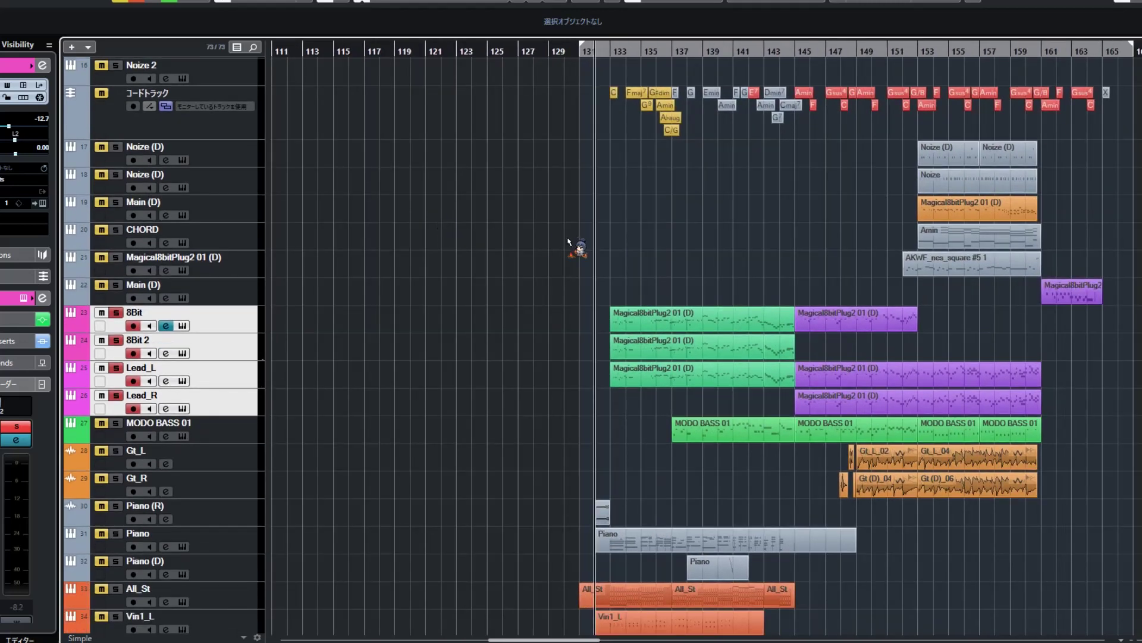
{"action": "key", "text": "space"}
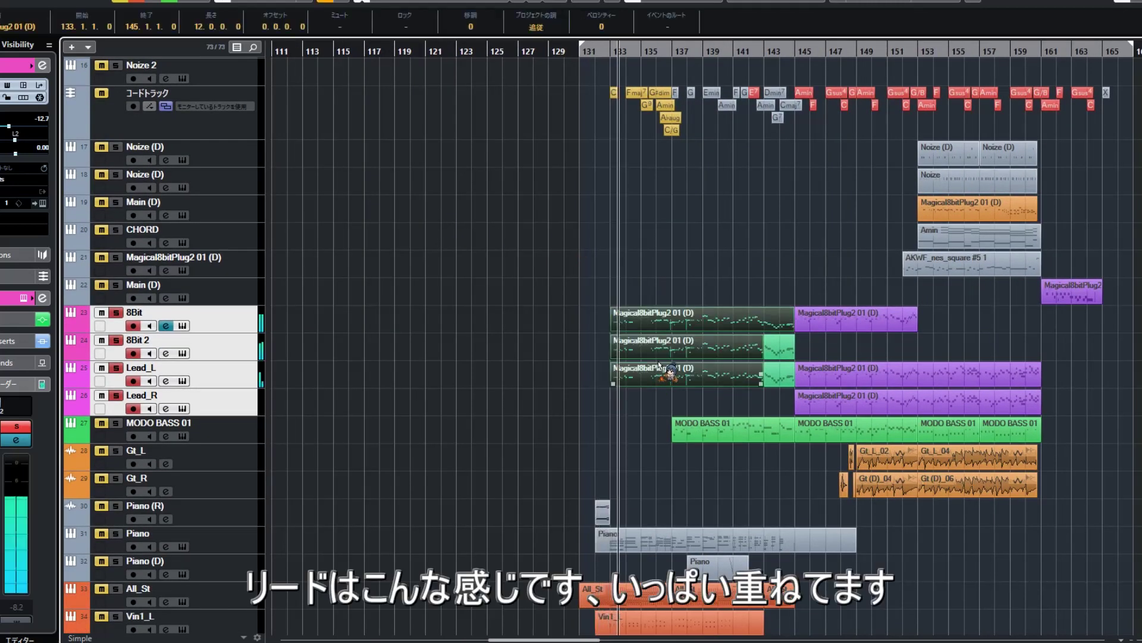
Solo only the 8Bit track and show the notes of its part starting at bar 133 in a separate key editor window.
{"action": "double_click", "coordinate": [655, 370]}
{"action": "key", "text": "ctrl+alt+e"}
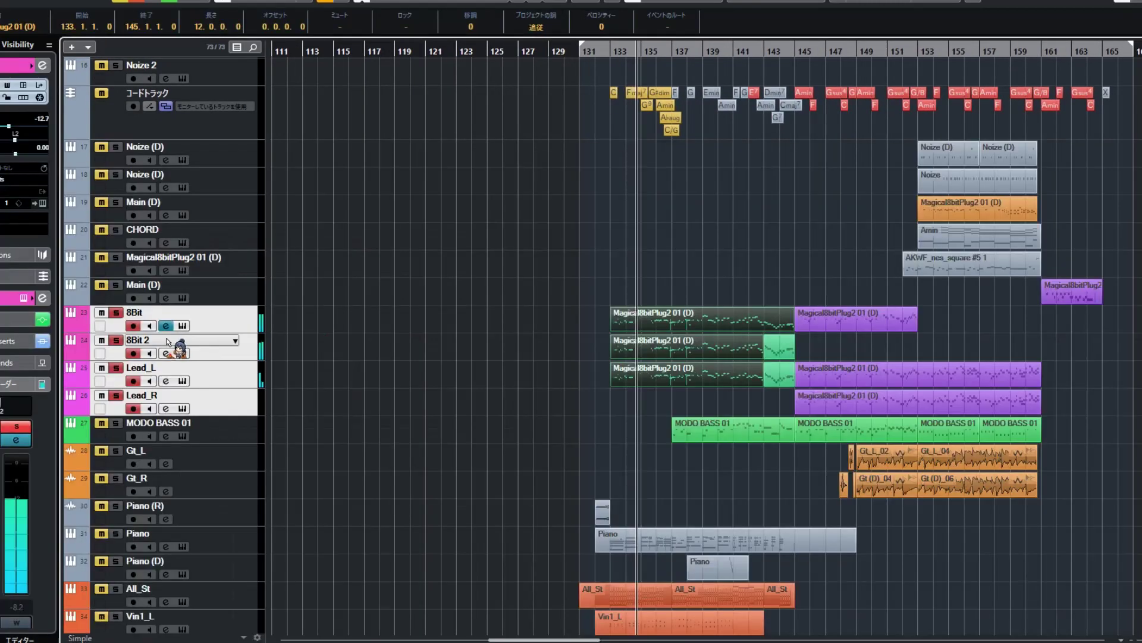
{"action": "left_click", "coordinate": [115, 394]}
{"action": "double_click", "coordinate": [690, 324]}
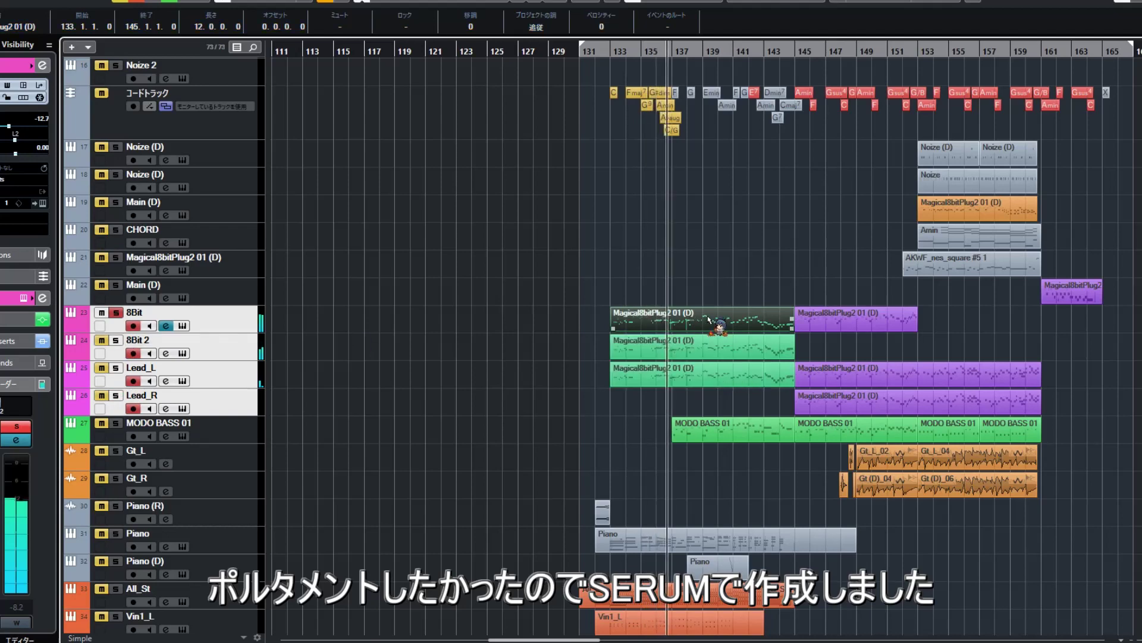
{"action": "left_click", "coordinate": [1129, 171]}
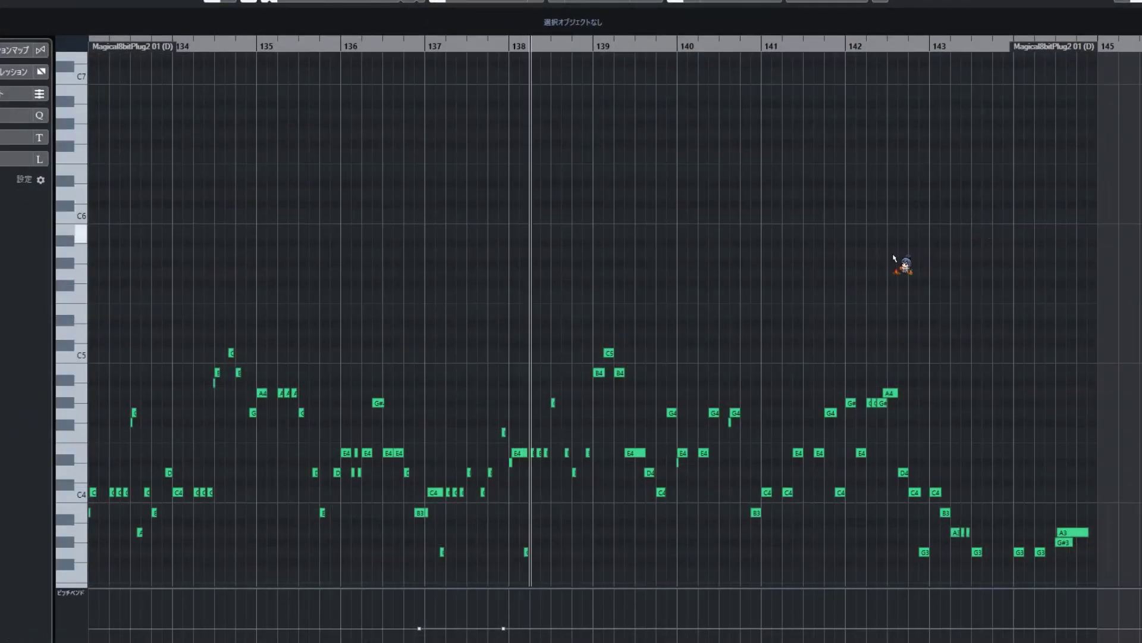
Examine the 8Bit part's lower notes through bar 145, close the key editor, and check the track's Serum synth settings.
{"action": "scroll", "coordinate": [893, 258], "scroll_direction": "down", "scroll_amount": 3}
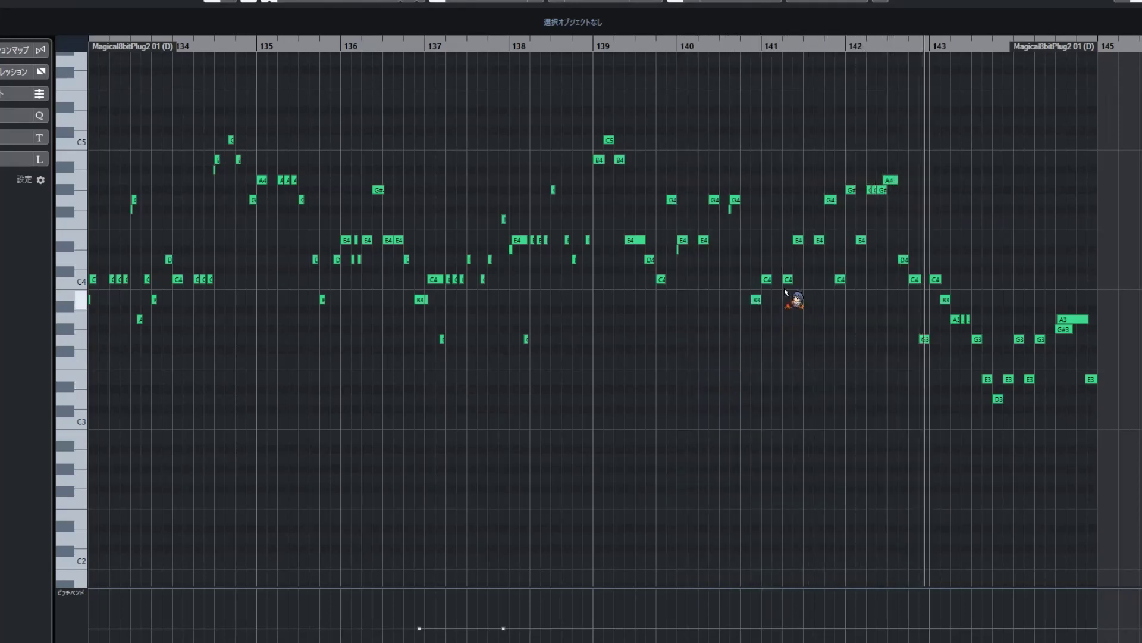
{"action": "left_click_drag", "start_coordinate": [649, 266], "coordinate": [726, 248]}
{"action": "scroll", "coordinate": [727, 249], "scroll_direction": "left", "scroll_amount": 1}
{"action": "scroll", "coordinate": [727, 248], "scroll_direction": "down", "scroll_amount": 1}
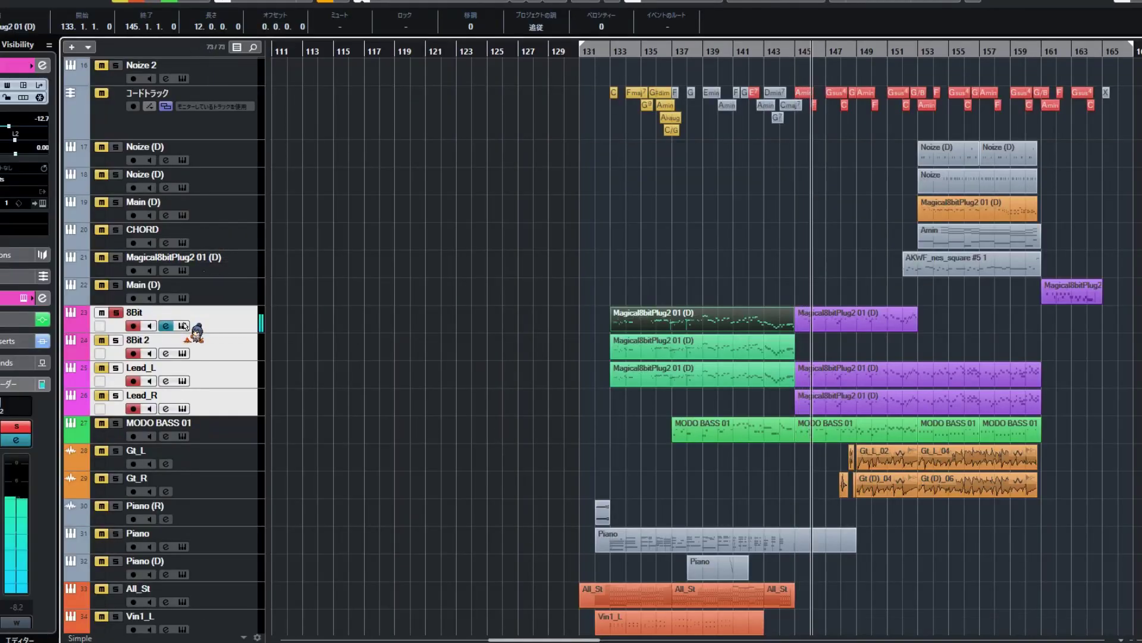
{"action": "left_click", "coordinate": [165, 325]}
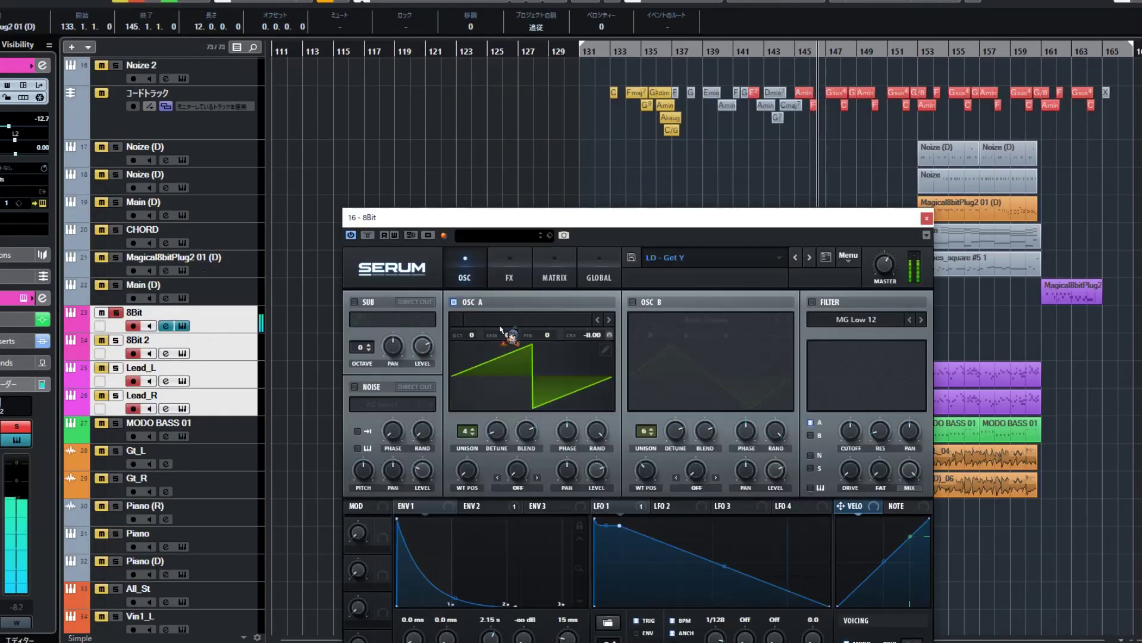
{"action": "left_click", "coordinate": [927, 219]}
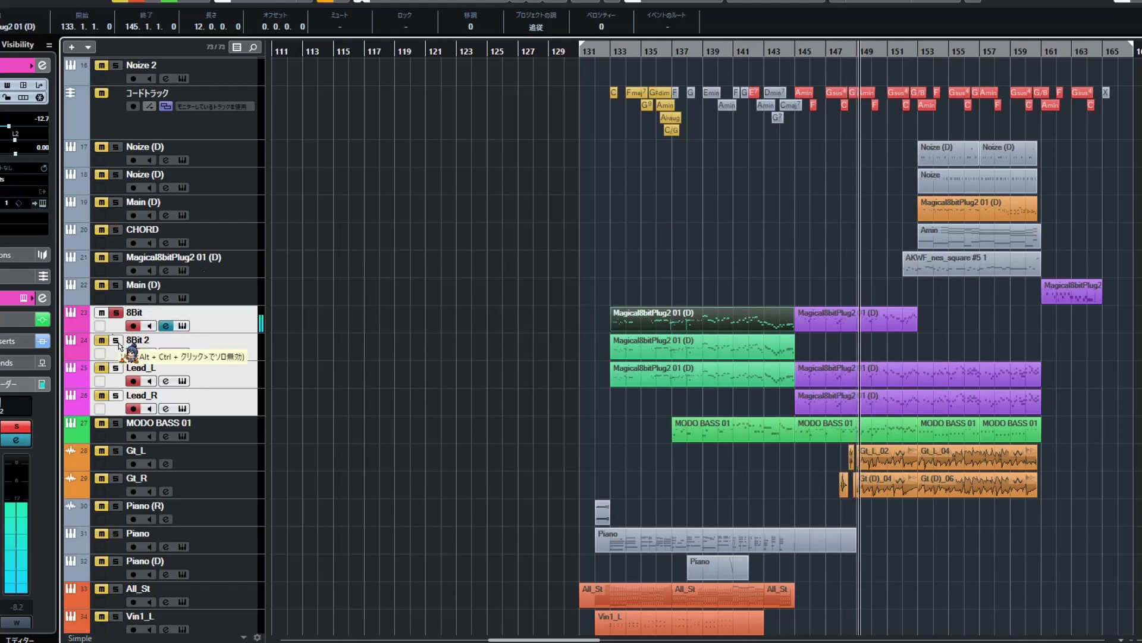
Add the Lead_L, Lead_R and 8Bit 2 tracks to the solo together with 8Bit.
{"action": "left_click", "coordinate": [117, 368]}
{"action": "left_click", "coordinate": [117, 395]}
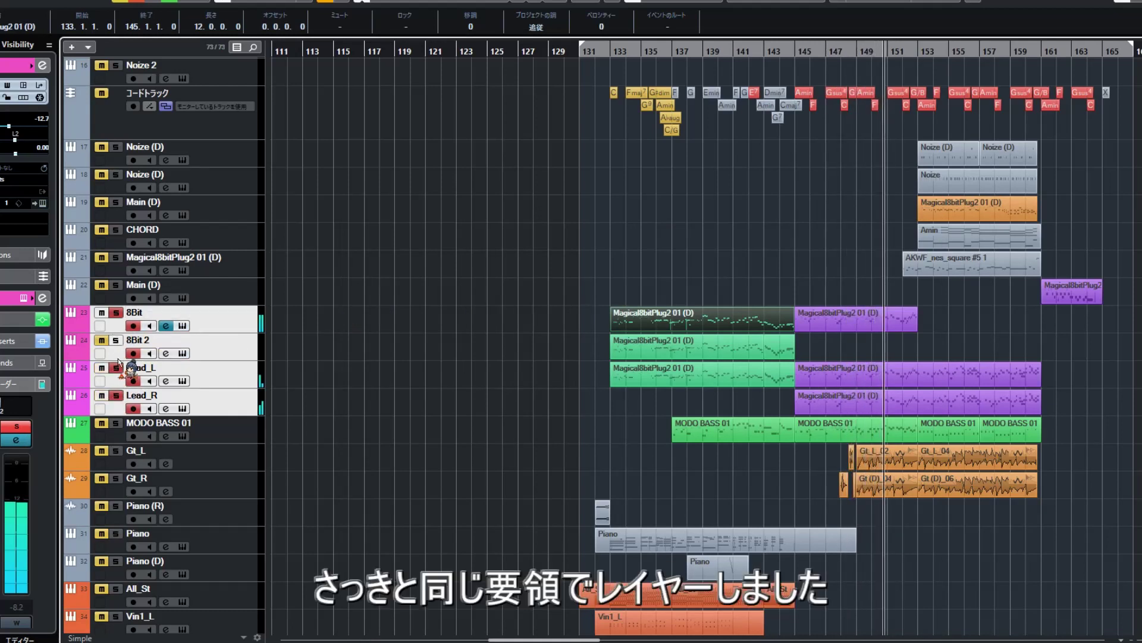
{"action": "left_click", "coordinate": [117, 340]}
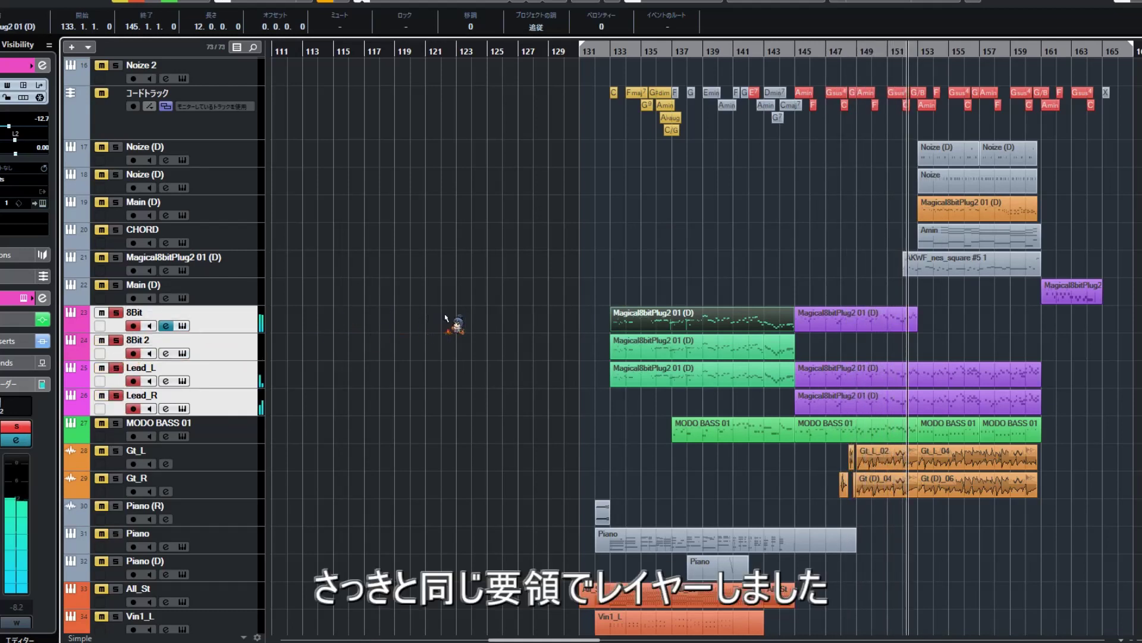
Solo only the Main (D) track above 8Bit and play its closing part from bar 161.
{"action": "scroll", "coordinate": [526, 301], "scroll_direction": "right", "scroll_amount": 2}
{"action": "scroll", "coordinate": [526, 300], "scroll_direction": "down", "scroll_amount": 1}
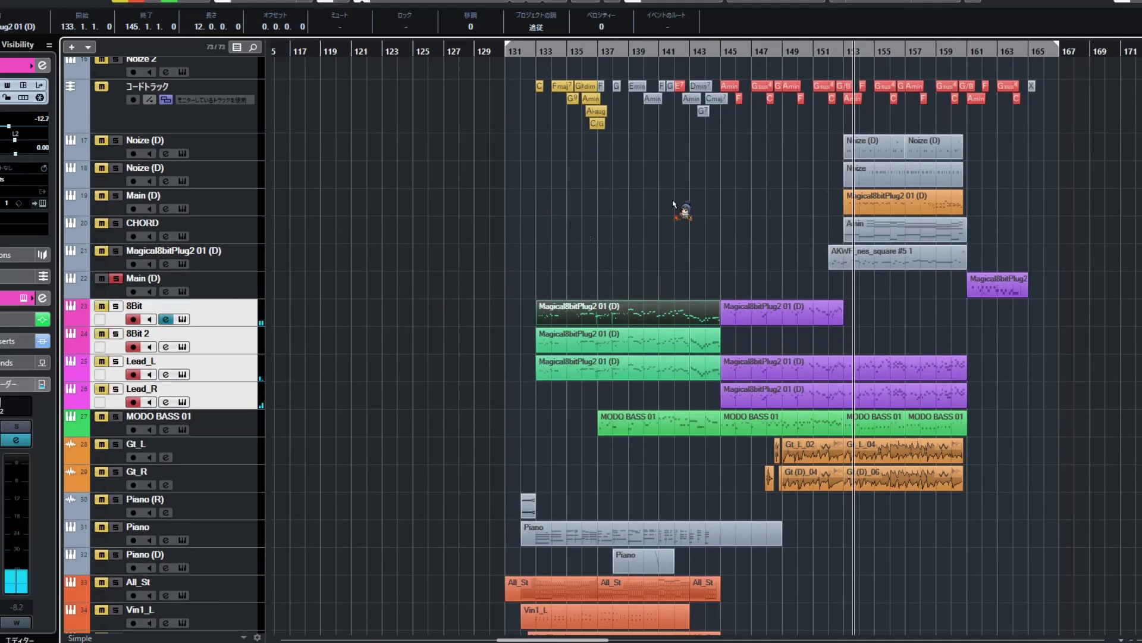
{"action": "left_click", "coordinate": [969, 54]}
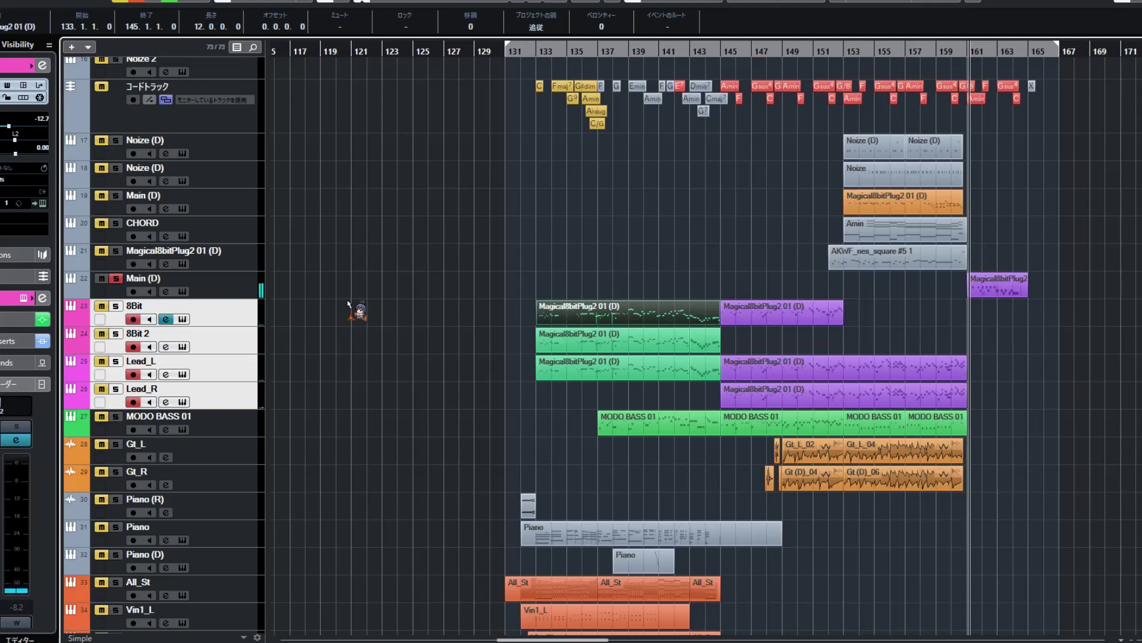
Inspect the soloed Main (D) track's Massive synth settings, then select the track and end its solo.
{"action": "left_click", "coordinate": [182, 292]}
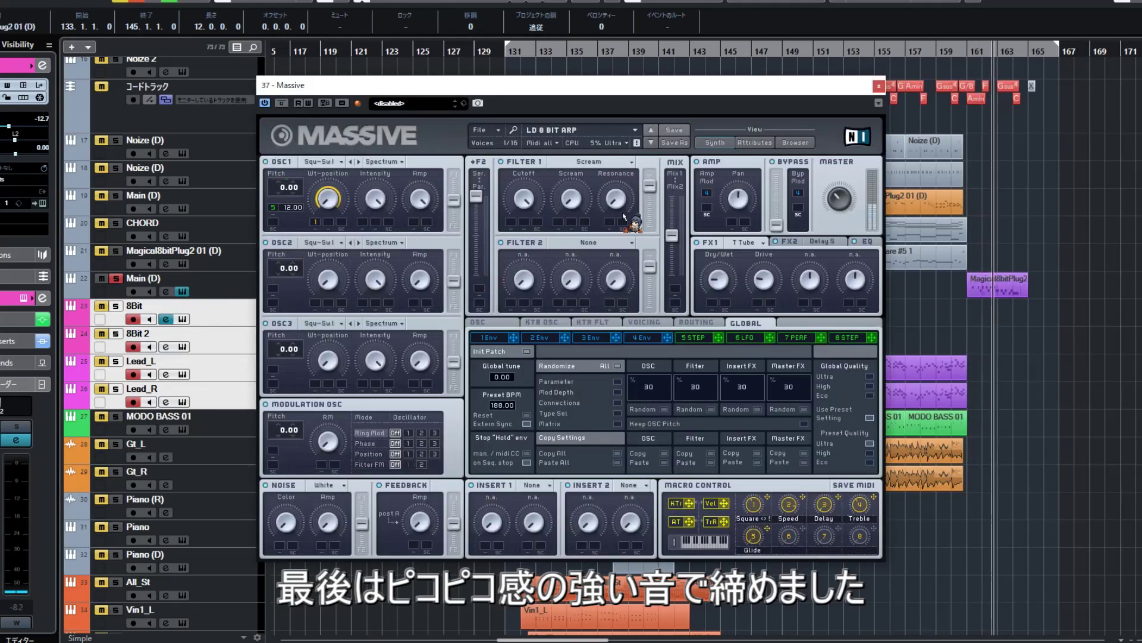
{"action": "left_click", "coordinate": [878, 87]}
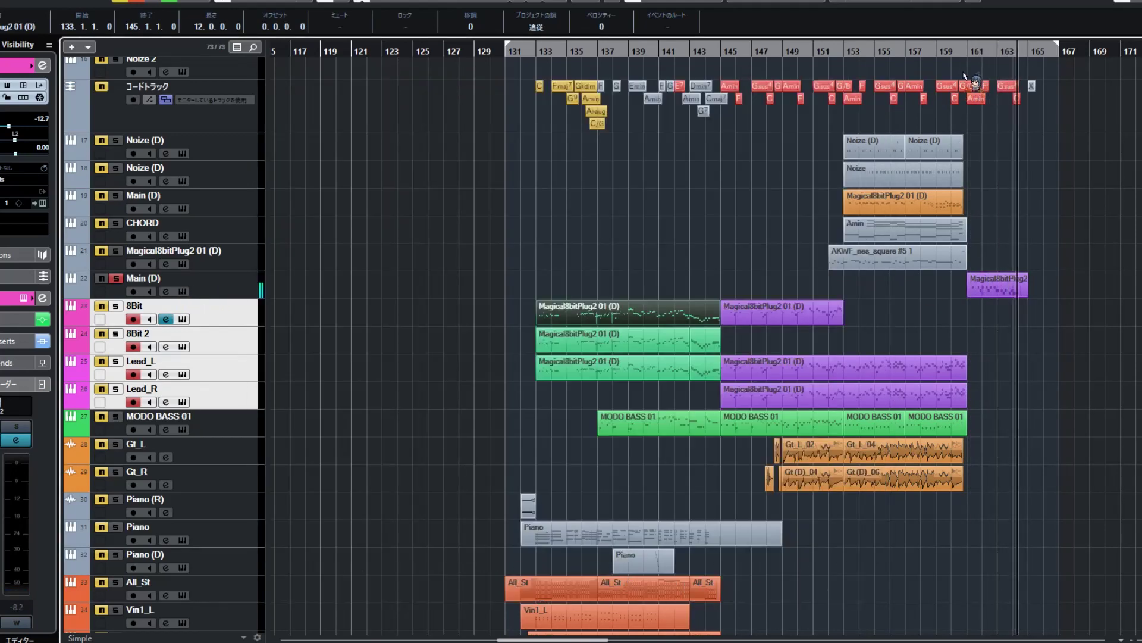
{"action": "left_click", "coordinate": [251, 288]}
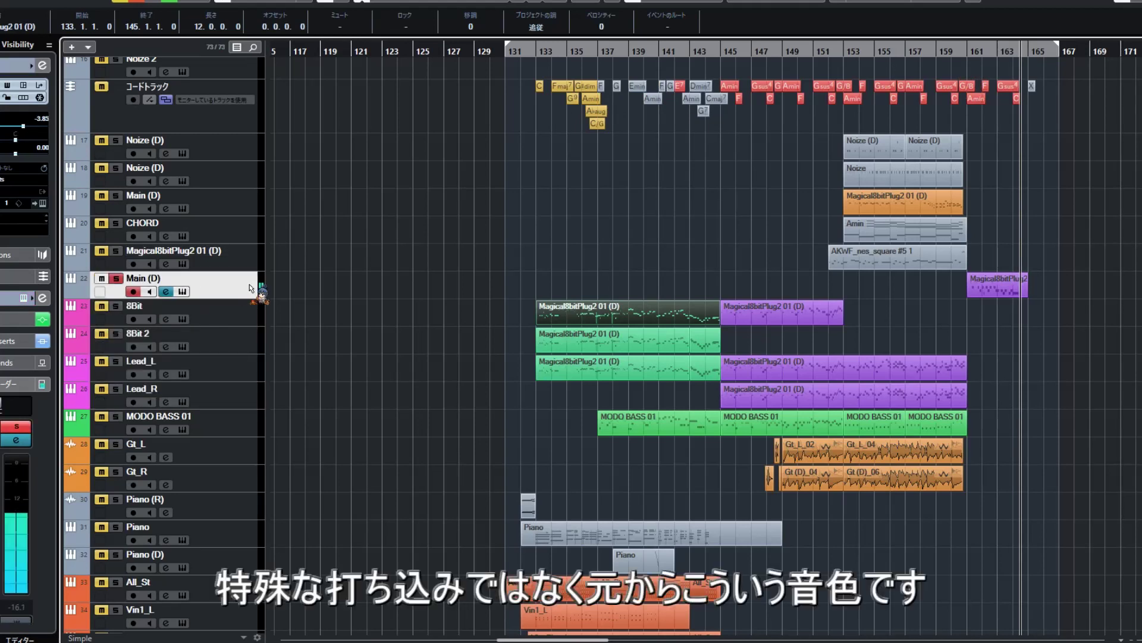
{"action": "left_click", "coordinate": [115, 278]}
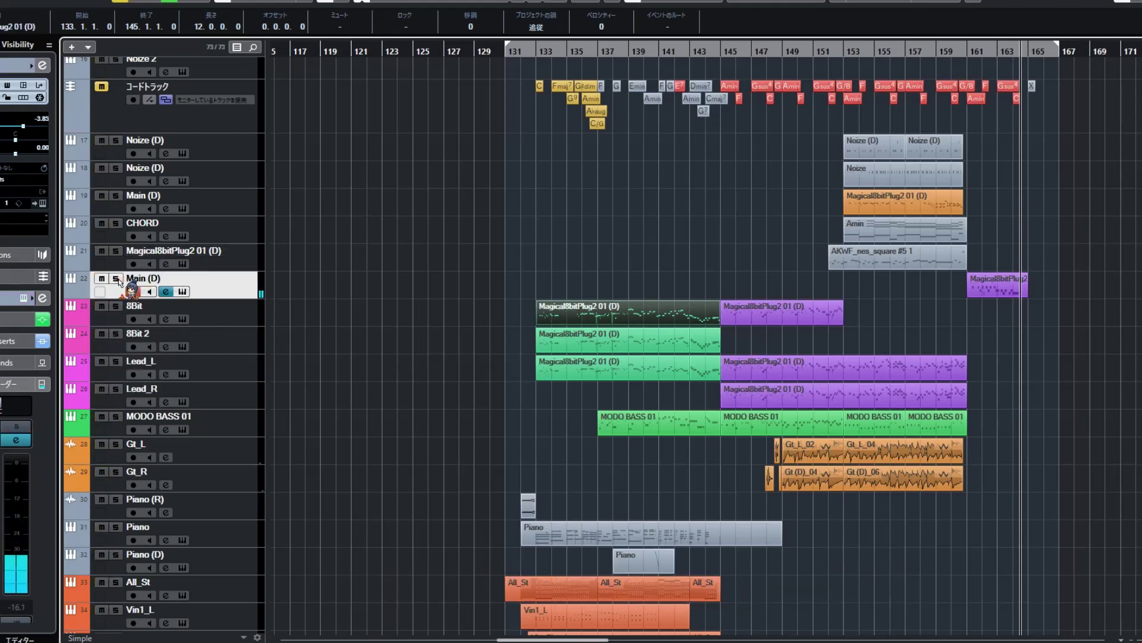
Solo the MODO BASS 01 track, select it and play it from bar 137.
{"action": "scroll", "coordinate": [459, 269], "scroll_direction": "down", "scroll_amount": 4}
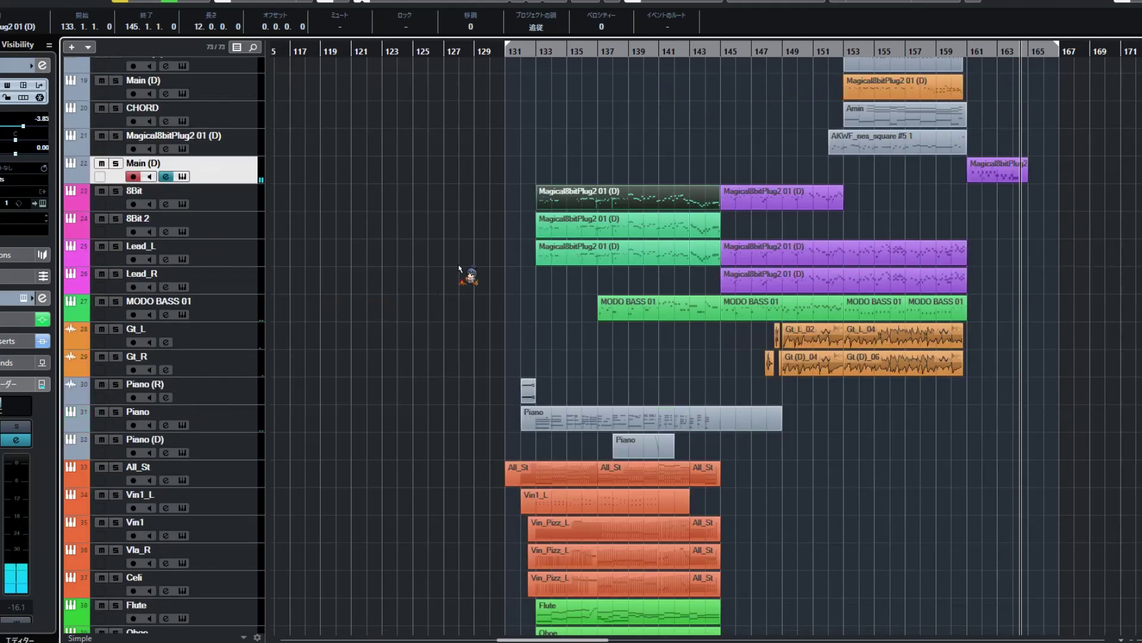
{"action": "left_click", "coordinate": [529, 52]}
{"action": "scroll", "coordinate": [450, 133], "scroll_direction": "down", "scroll_amount": 4}
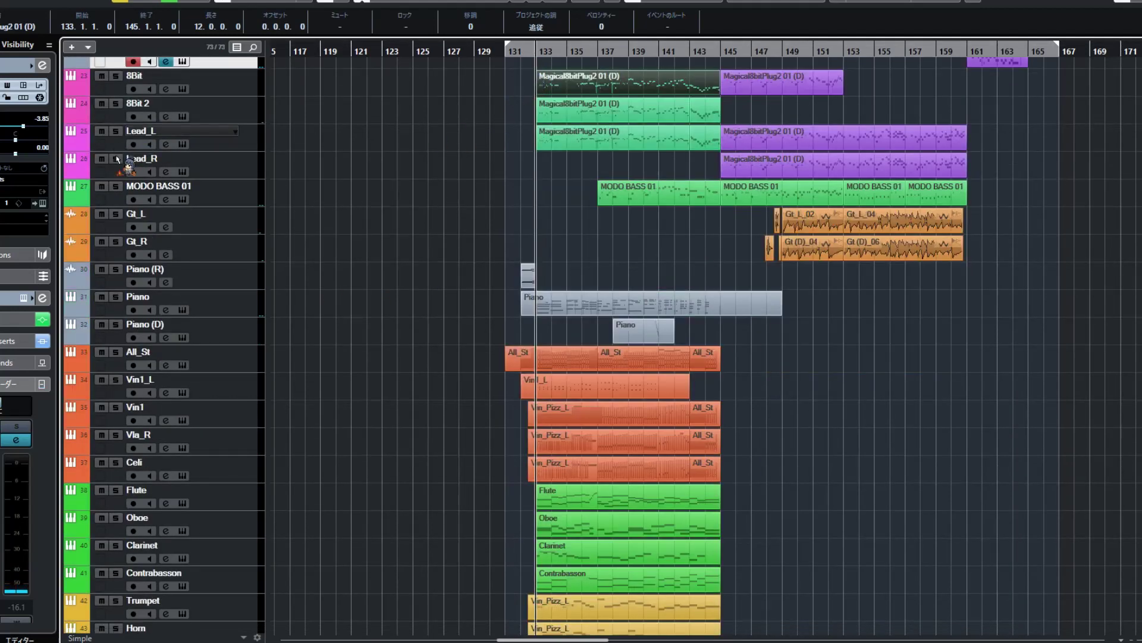
{"action": "left_click", "coordinate": [598, 52]}
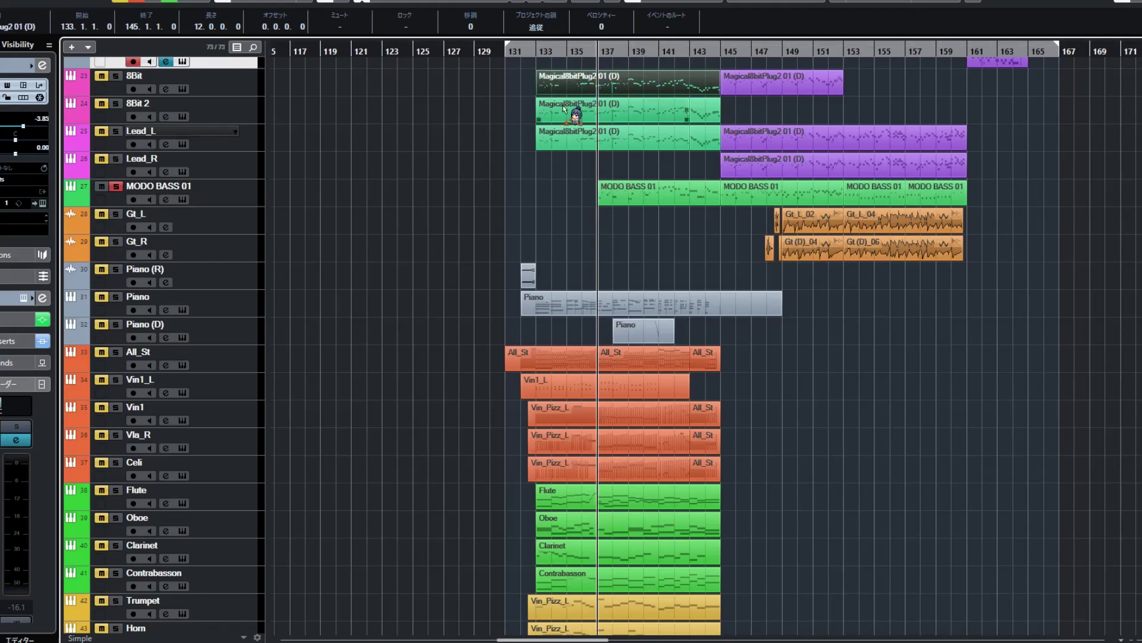
{"action": "left_click", "coordinate": [264, 198]}
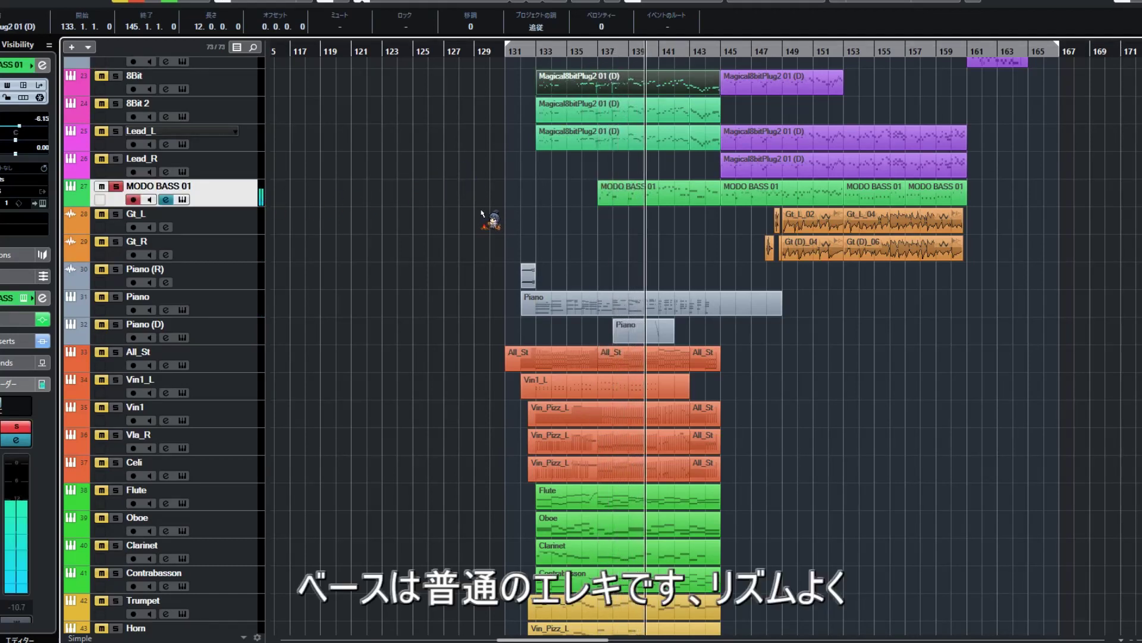
Examine the notes of the first two MODO BASS 01 parts, bars 137 to 153, in a separate key editor window.
{"action": "left_click", "coordinate": [705, 192]}
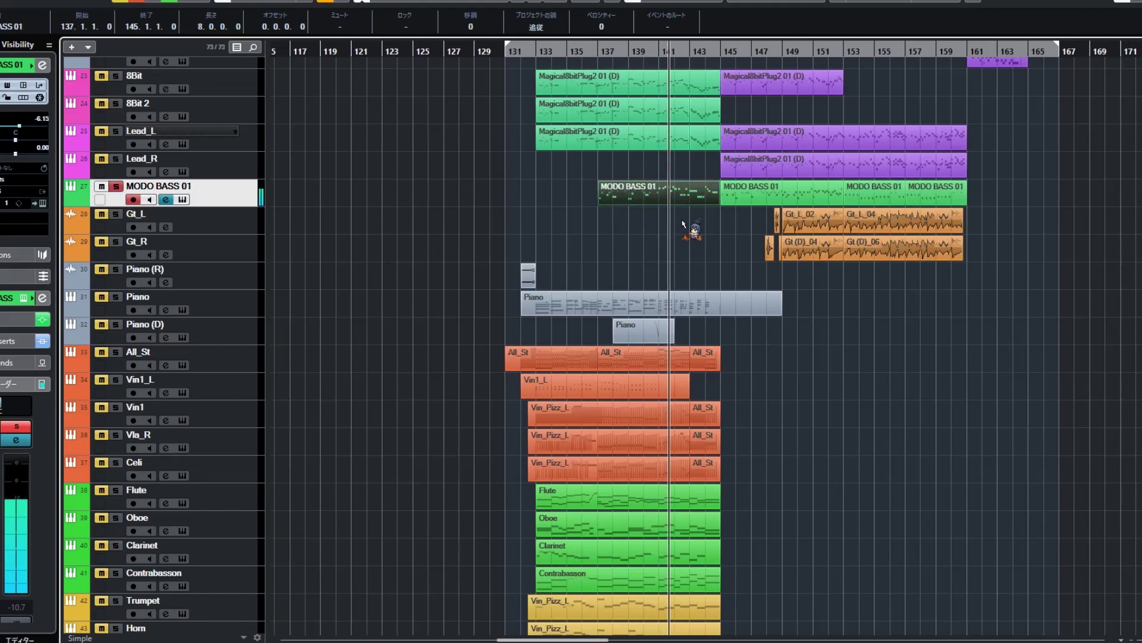
{"action": "left_click", "coordinate": [744, 201], "text": "shift"}
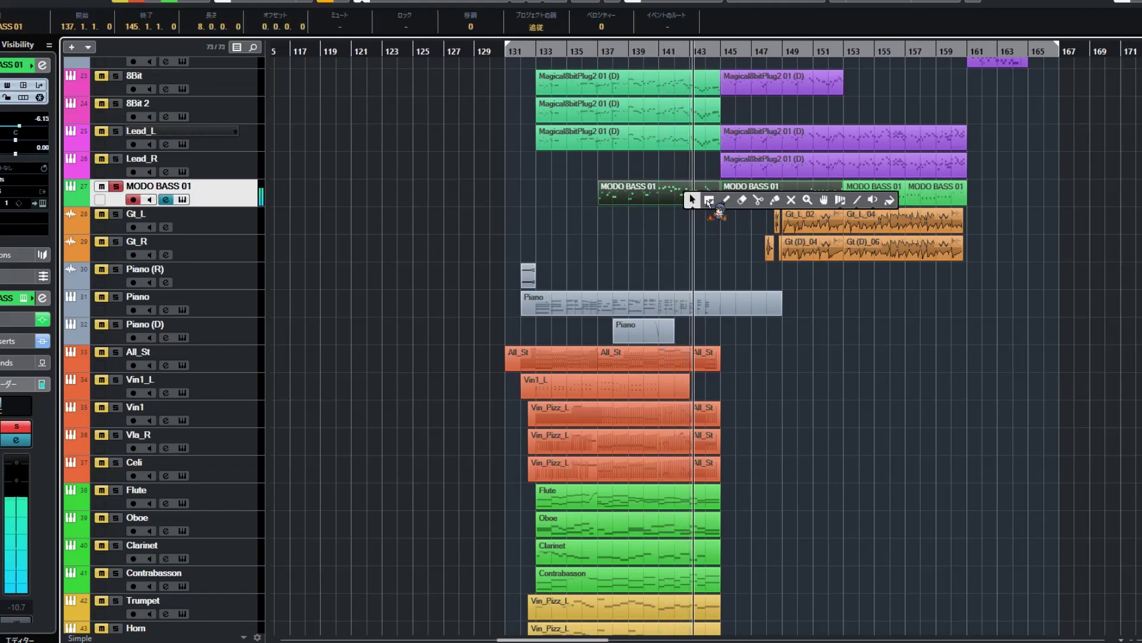
{"action": "key", "text": "Return"}
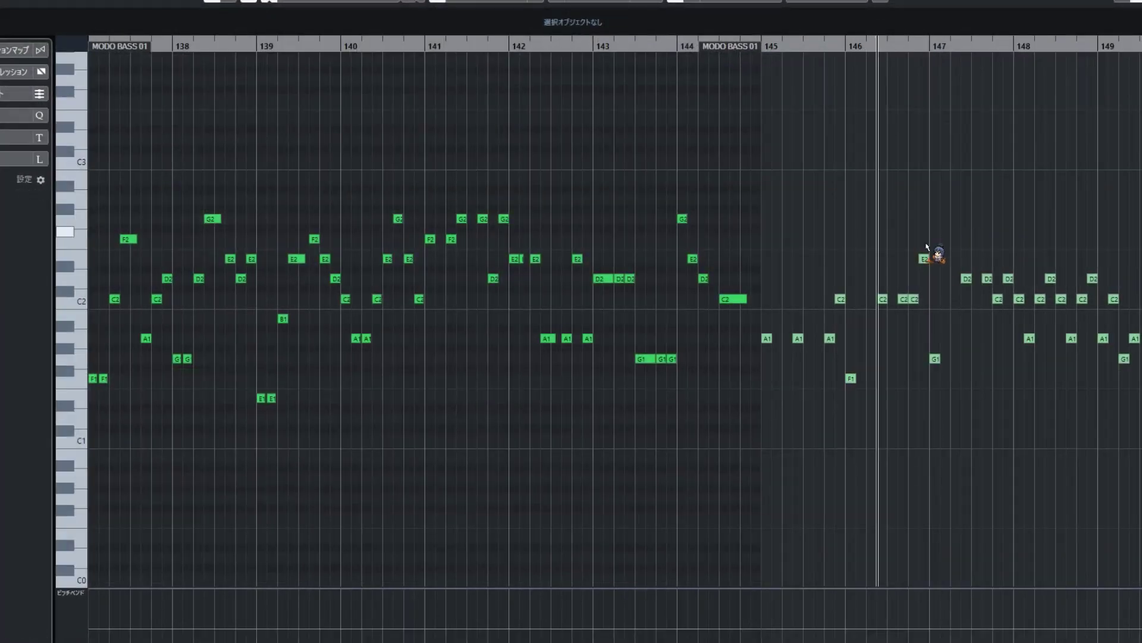
{"action": "scroll", "coordinate": [560, 392], "scroll_direction": "right", "scroll_amount": 4}
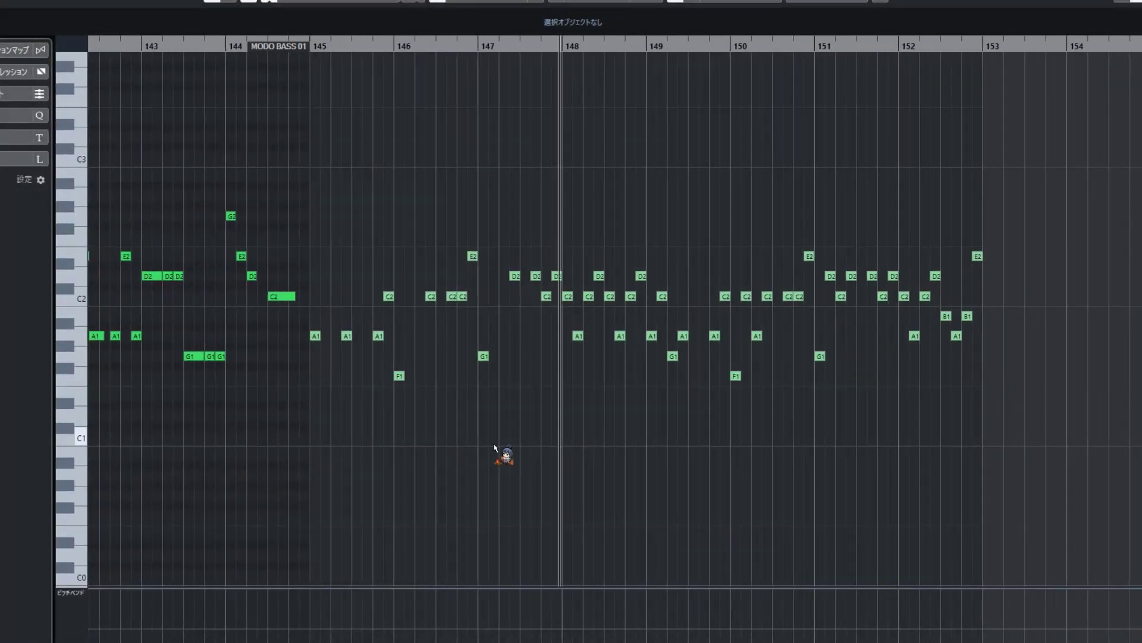
{"action": "key", "text": "ctrl+e"}
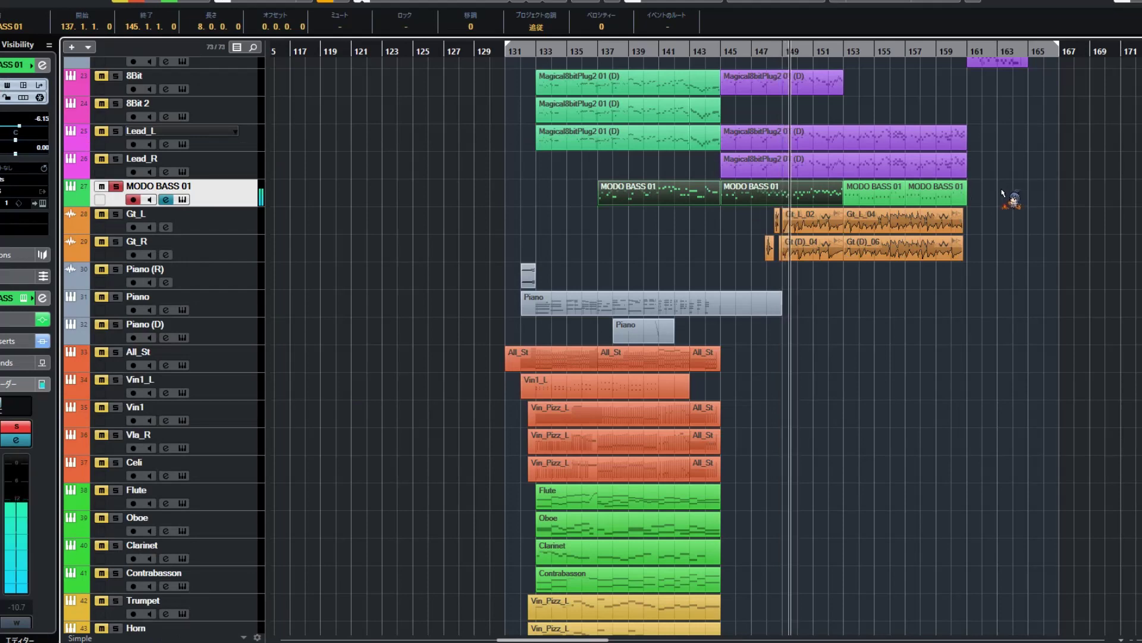
Examine the off-beat notes of the MODO BASS 01 parts from bar 153 to 161 in a separate key editor window.
{"action": "double_click", "coordinate": [852, 195]}
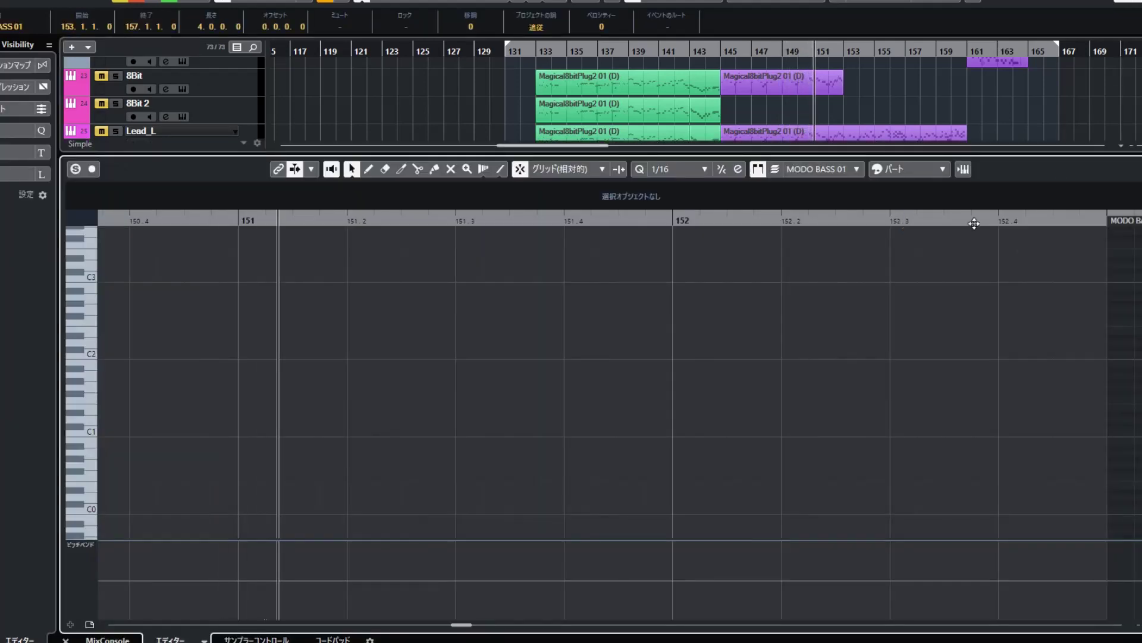
{"action": "key", "text": "ctrl+e"}
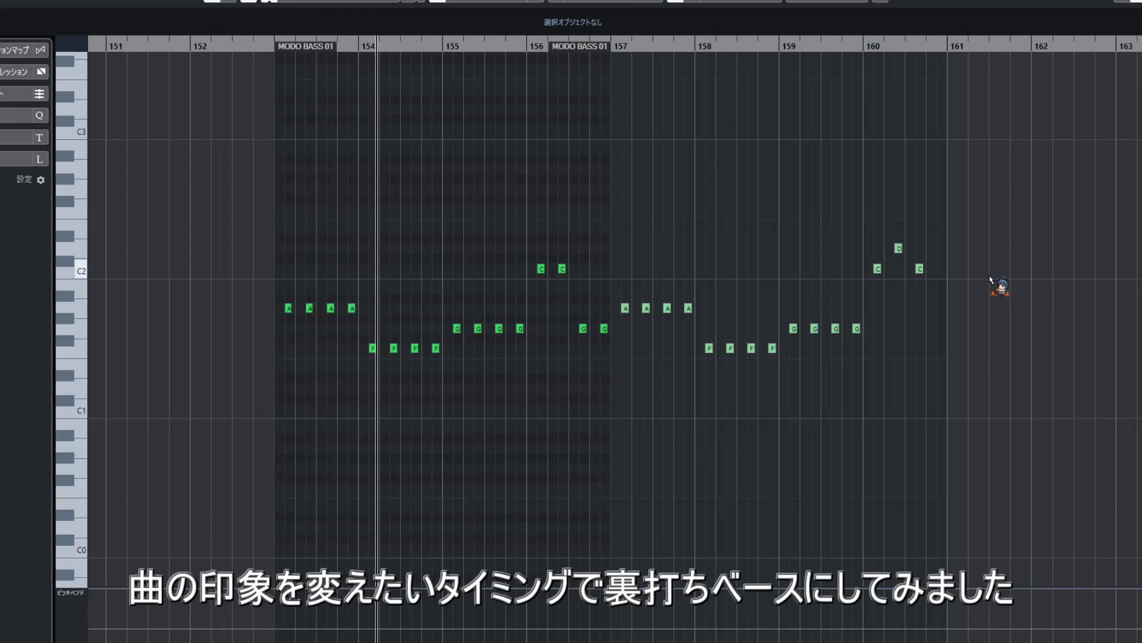
{"action": "key", "text": "Return"}
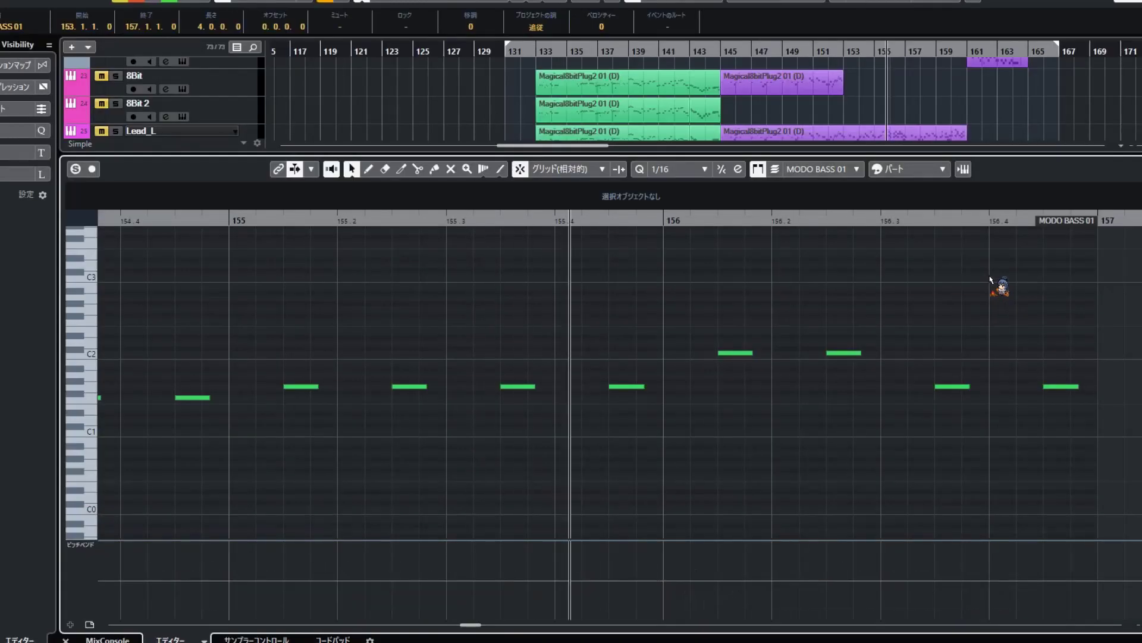
{"action": "key", "text": "Return"}
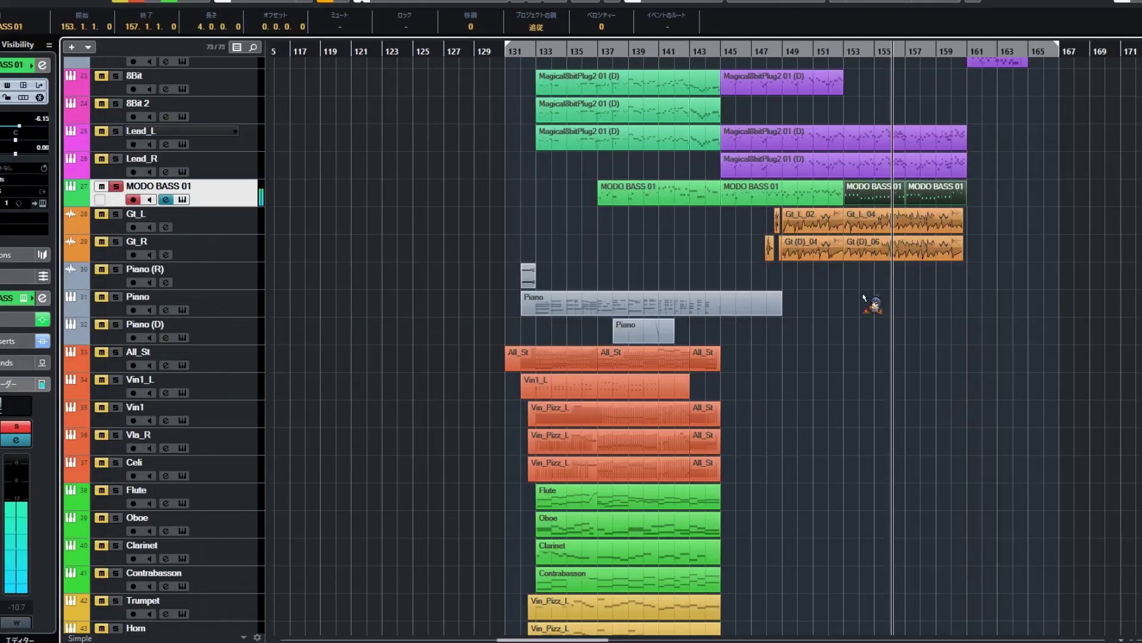
End the MODO BASS 01 solo and return the playback position to about bar 131.
{"action": "left_click", "coordinate": [116, 186]}
{"action": "double_click", "coordinate": [513, 51]}
{"action": "scroll", "coordinate": [441, 182], "scroll_direction": "down", "scroll_amount": 1}
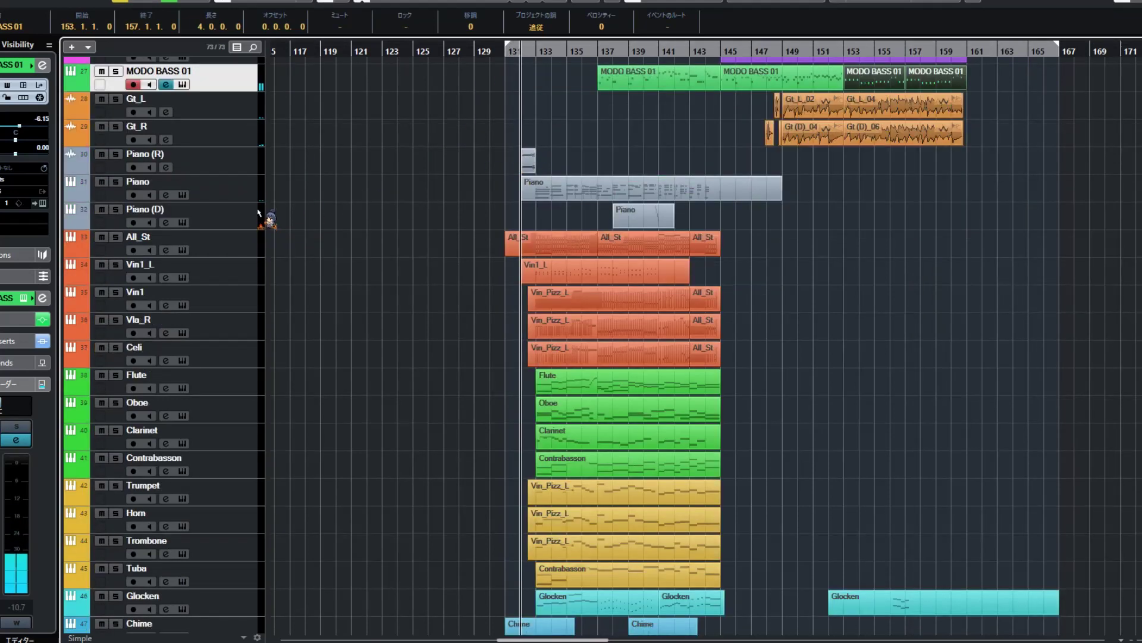
Select the four tracks from 8Bit to Lead_R and mute them together.
{"action": "scroll", "coordinate": [280, 208], "scroll_direction": "up", "scroll_amount": 2}
{"action": "left_click", "coordinate": [240, 200]}
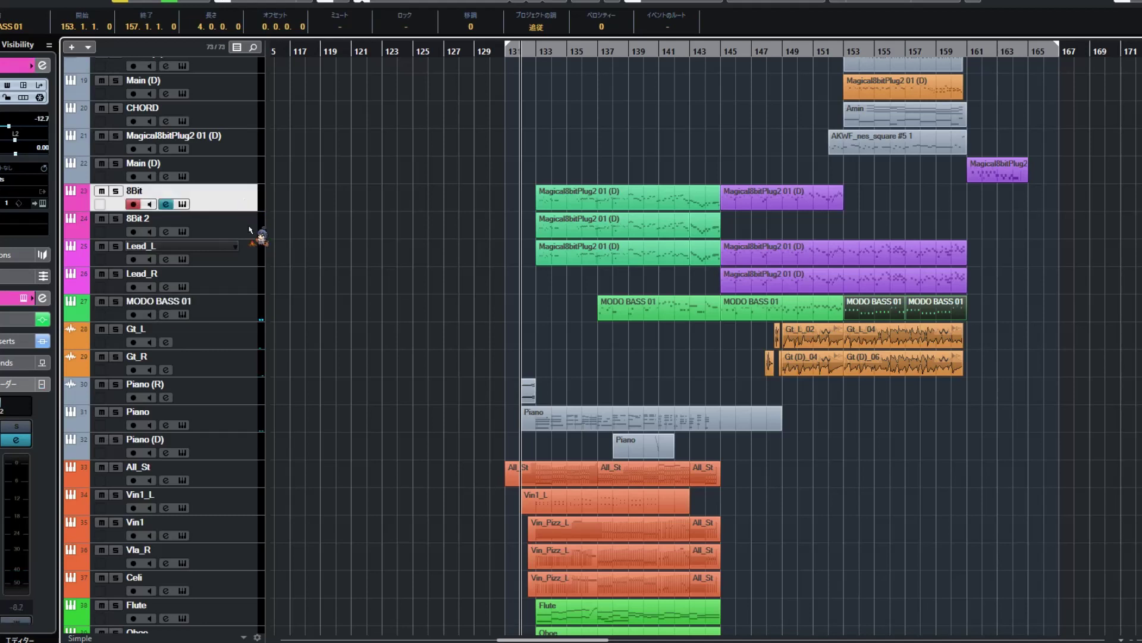
{"action": "left_click", "coordinate": [252, 290], "text": "shift"}
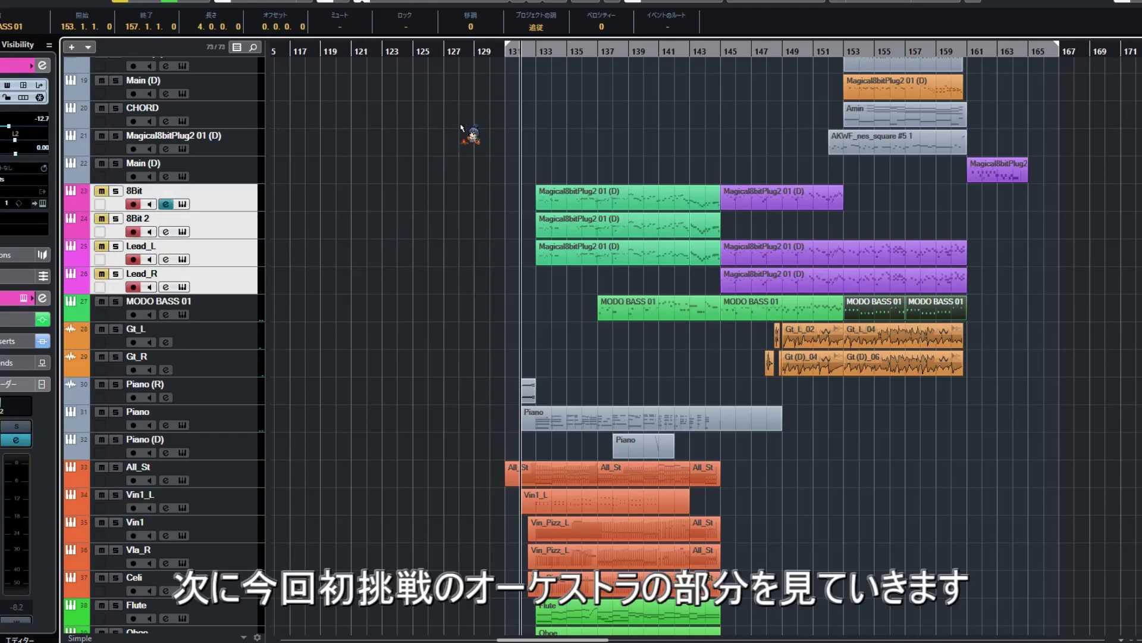
Play the orchestral section with the 8Bit and Lead tracks muted and enlarge the timeline around bars 131 to 145.
{"action": "scroll", "coordinate": [464, 264], "scroll_direction": "down", "scroll_amount": 4}
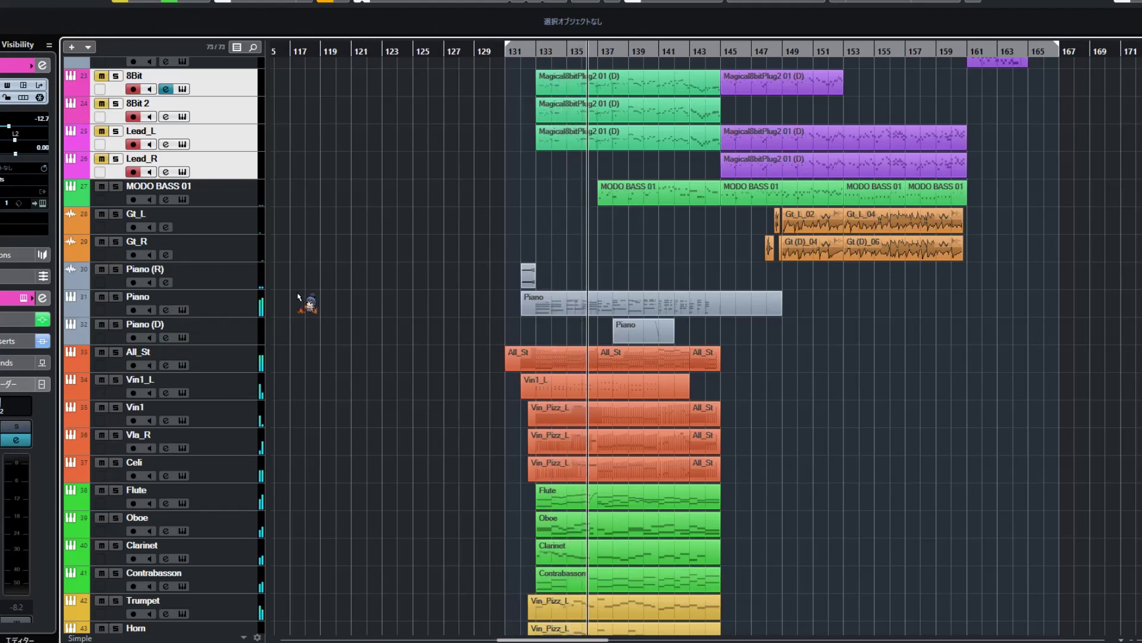
{"action": "key", "text": "h"}
{"action": "key", "text": "h"}
{"action": "key", "text": "h"}
{"action": "key", "text": "h"}
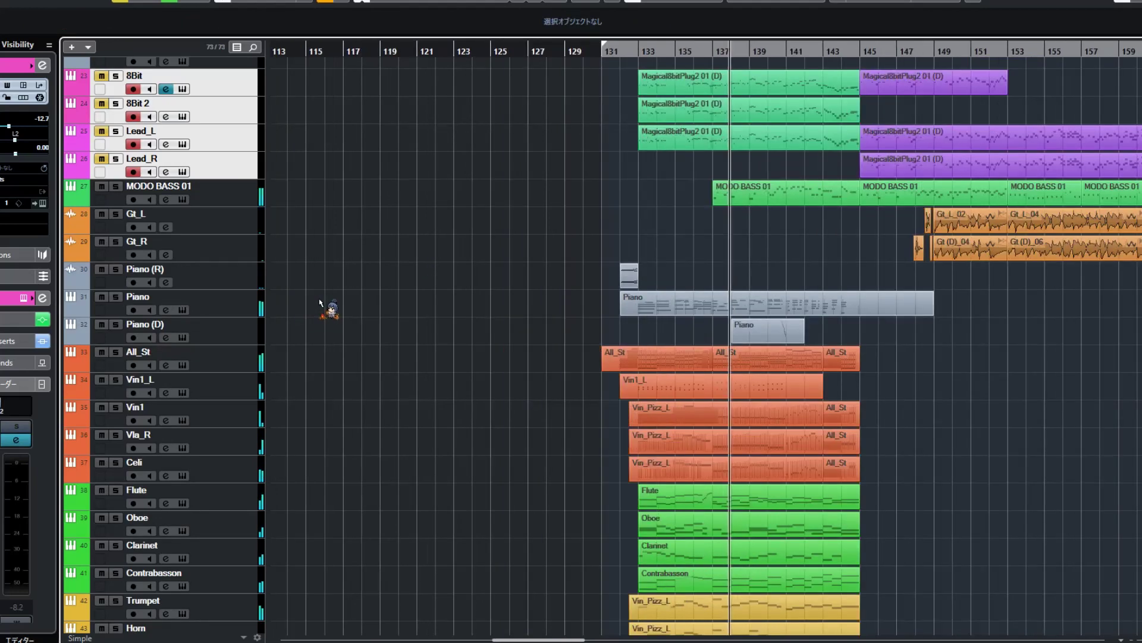
{"action": "left_click_drag", "start_coordinate": [387, 295], "coordinate": [306, 271]}
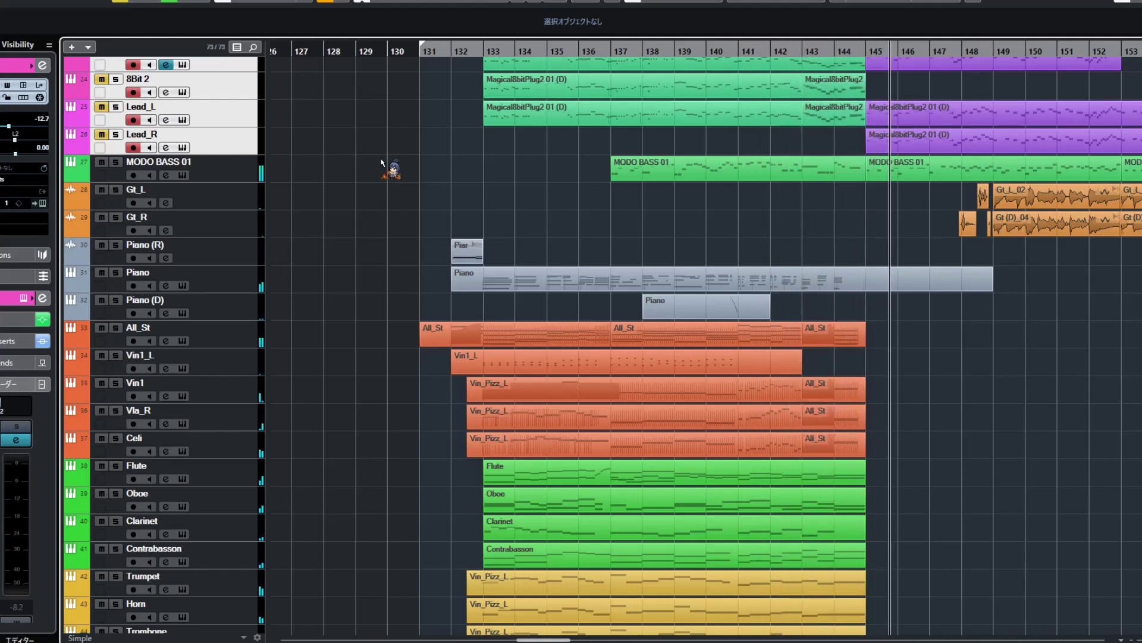
Solo the Piano (R), Piano and Piano (D) tracks, play them from bar 132 and select Piano (R).
{"action": "left_click", "coordinate": [120, 284]}
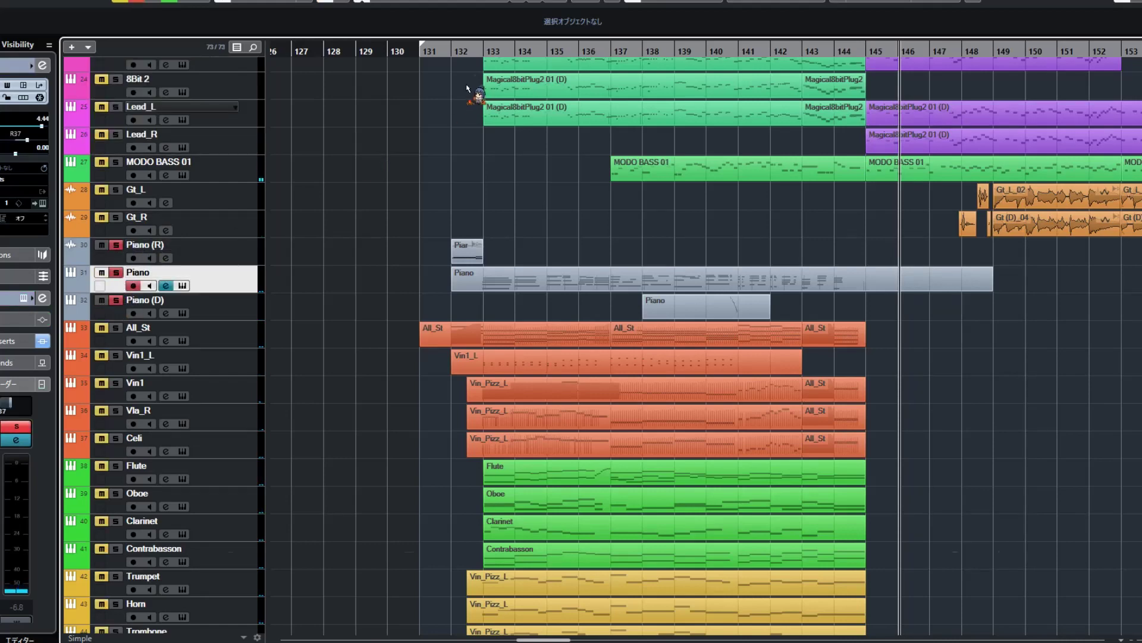
{"action": "left_click_drag", "start_coordinate": [451, 51], "coordinate": [452, 44]}
{"action": "key", "text": "space"}
{"action": "left_click", "coordinate": [249, 252]}
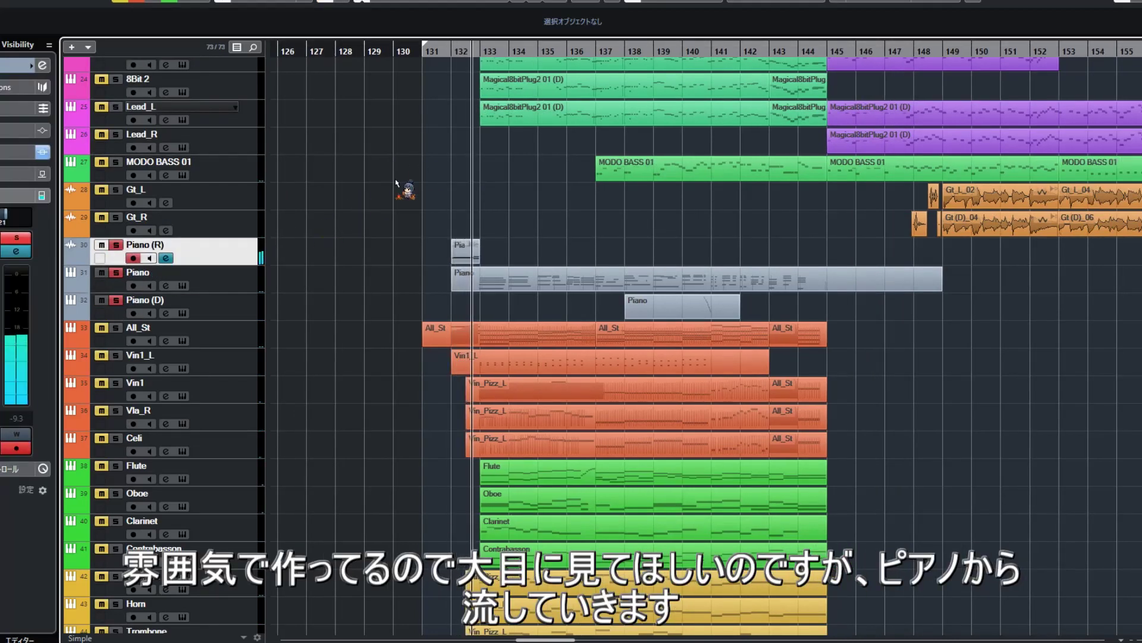
Show the chord notes of the Piano track's part in a separate key editor window.
{"action": "double_click", "coordinate": [506, 278]}
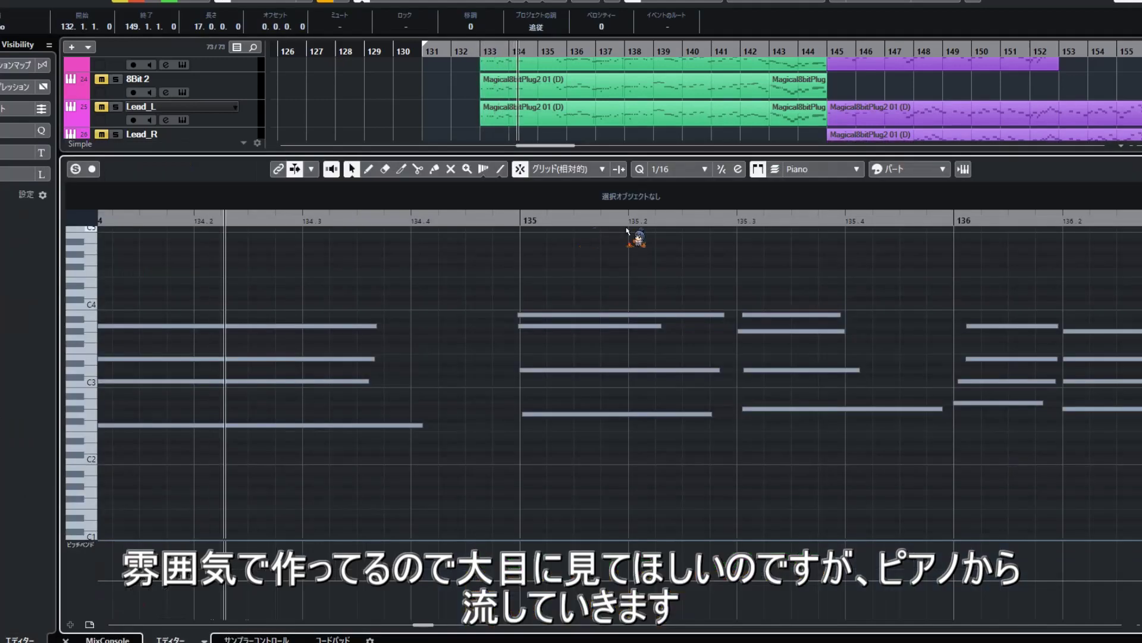
{"action": "left_click", "coordinate": [1135, 169]}
{"action": "scroll", "coordinate": [863, 262], "scroll_direction": "down", "scroll_amount": 2}
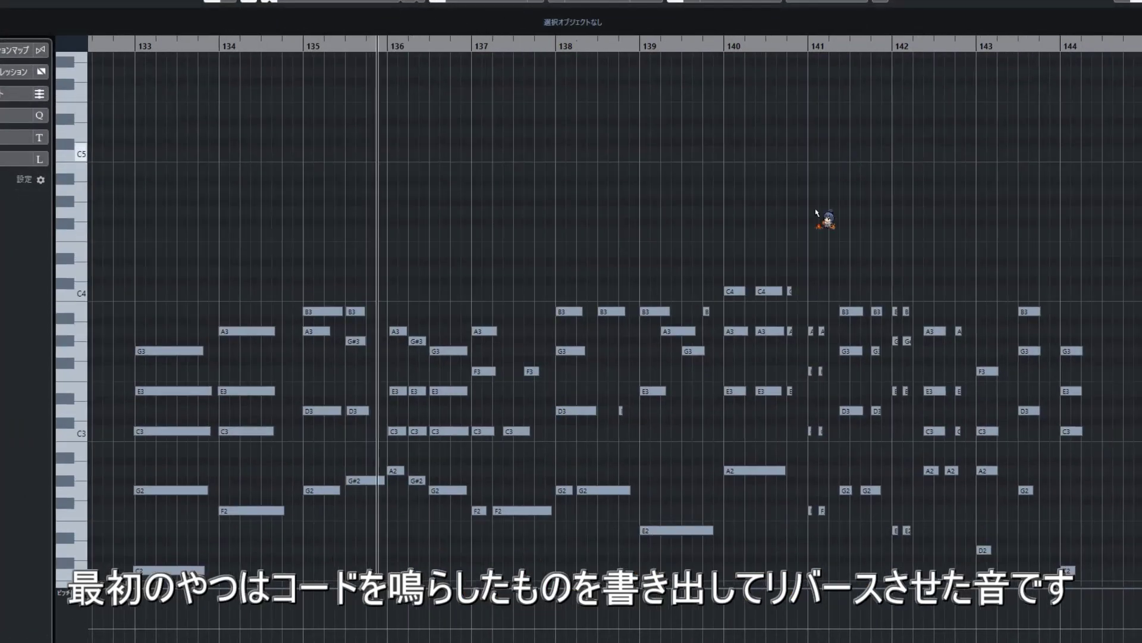
Examine the Piano part's lower notes between bars 133 and 144 and close the key editor.
{"action": "scroll", "coordinate": [765, 365], "scroll_direction": "down", "scroll_amount": 4}
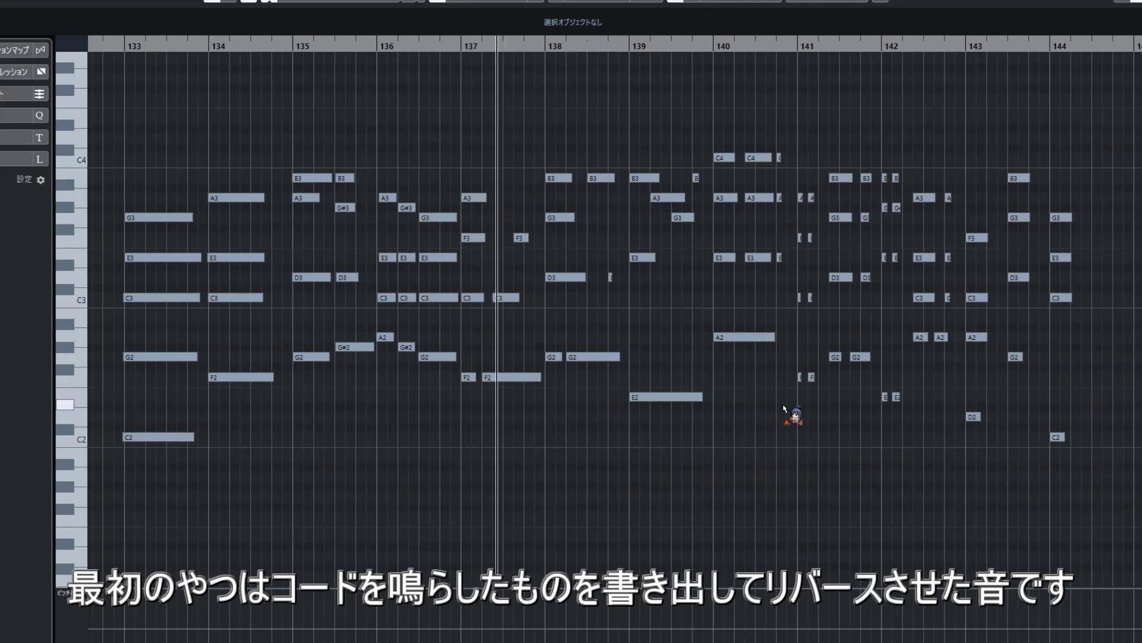
{"action": "left_click", "coordinate": [49, 602]}
{"action": "left_click", "coordinate": [137, 512]}
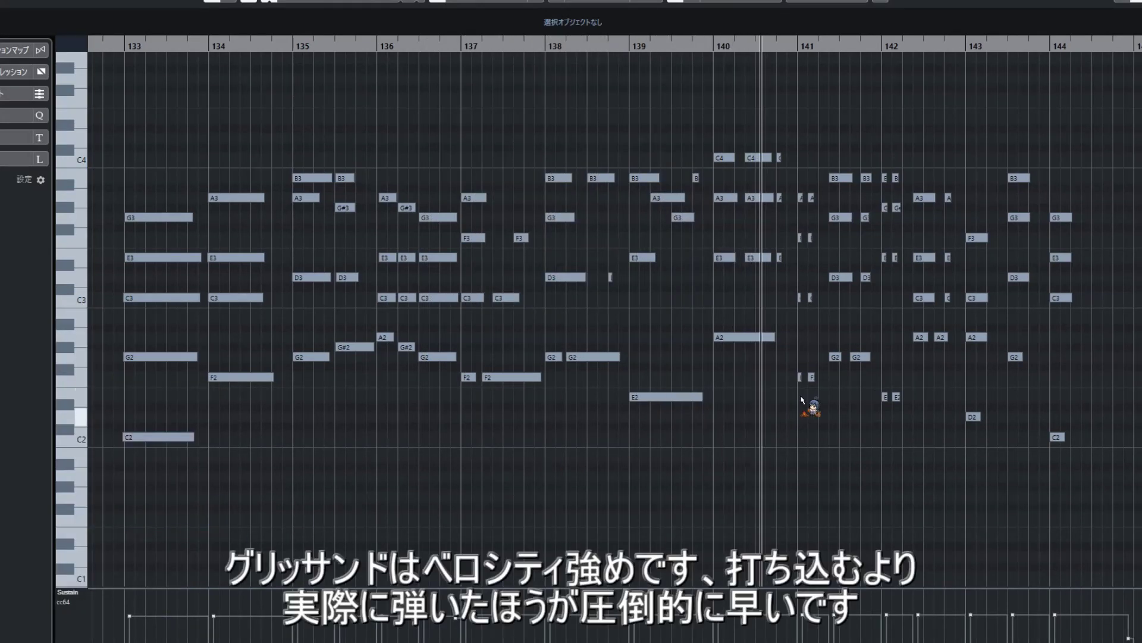
{"action": "scroll", "coordinate": [767, 390], "scroll_direction": "right", "scroll_amount": 1}
{"action": "key", "text": "Return"}
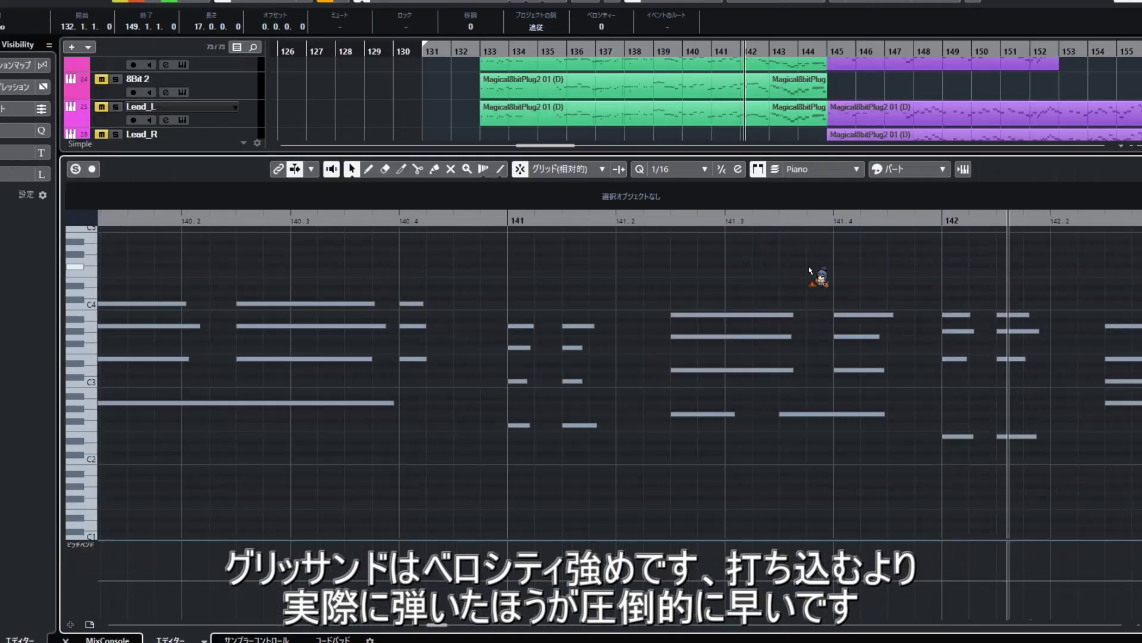
{"action": "key", "text": "Return"}
Select the Piano (D) part, play it from about bar 139, and briefly view its notes in the key editor.
{"action": "left_click", "coordinate": [696, 307]}
{"action": "left_click", "coordinate": [676, 50]}
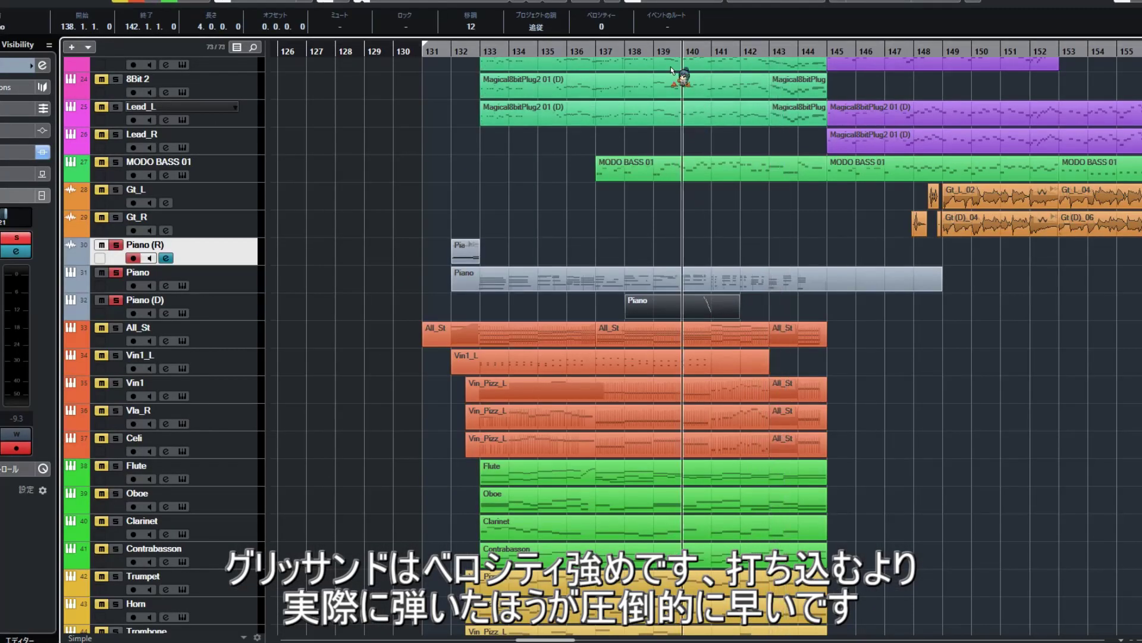
{"action": "key", "text": "Return"}
{"action": "key", "text": "Return"}
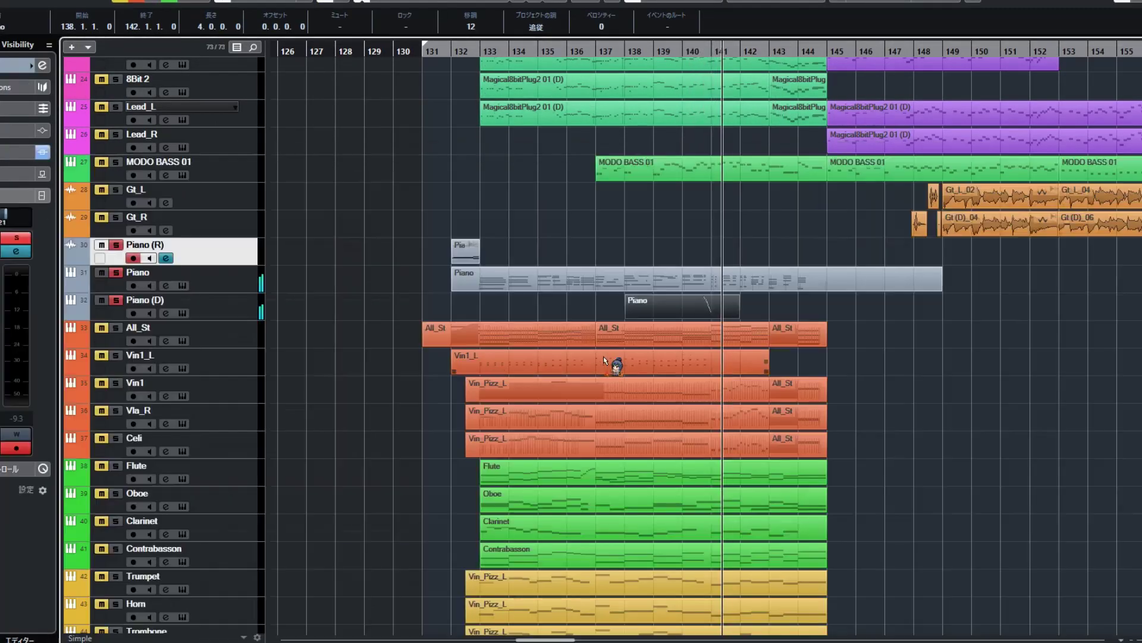
{"action": "left_click_drag", "start_coordinate": [301, 266], "coordinate": [341, 257]}
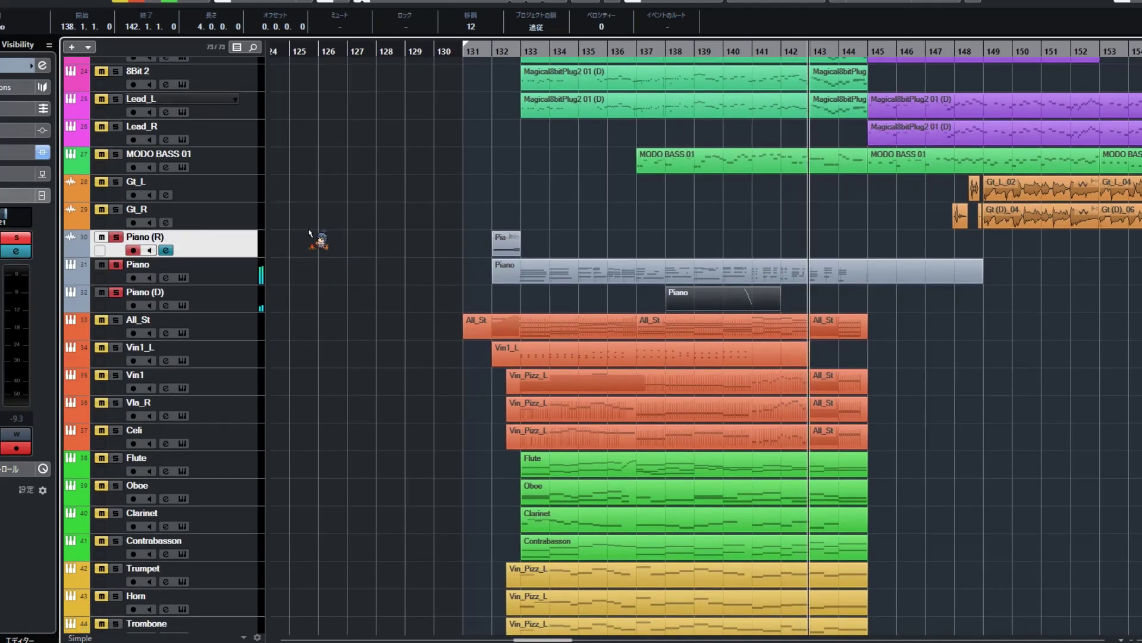
Solo the All_St track in place of the piano tracks and play it from bar 132.
{"action": "left_click", "coordinate": [244, 321]}
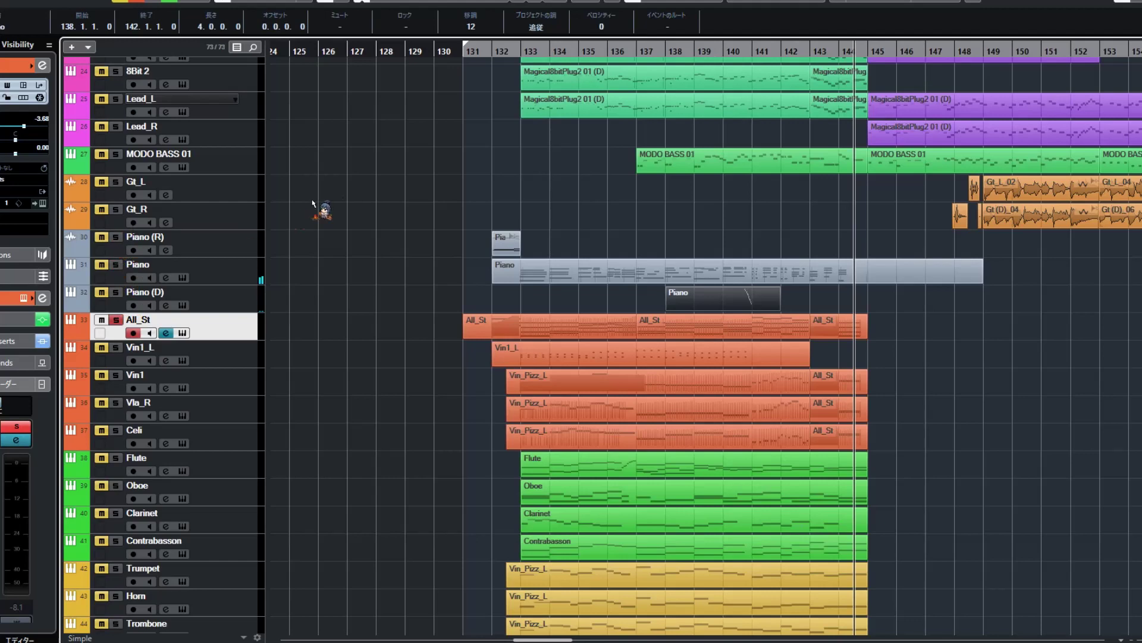
{"action": "left_click", "coordinate": [515, 49]}
{"action": "left_click", "coordinate": [491, 48]}
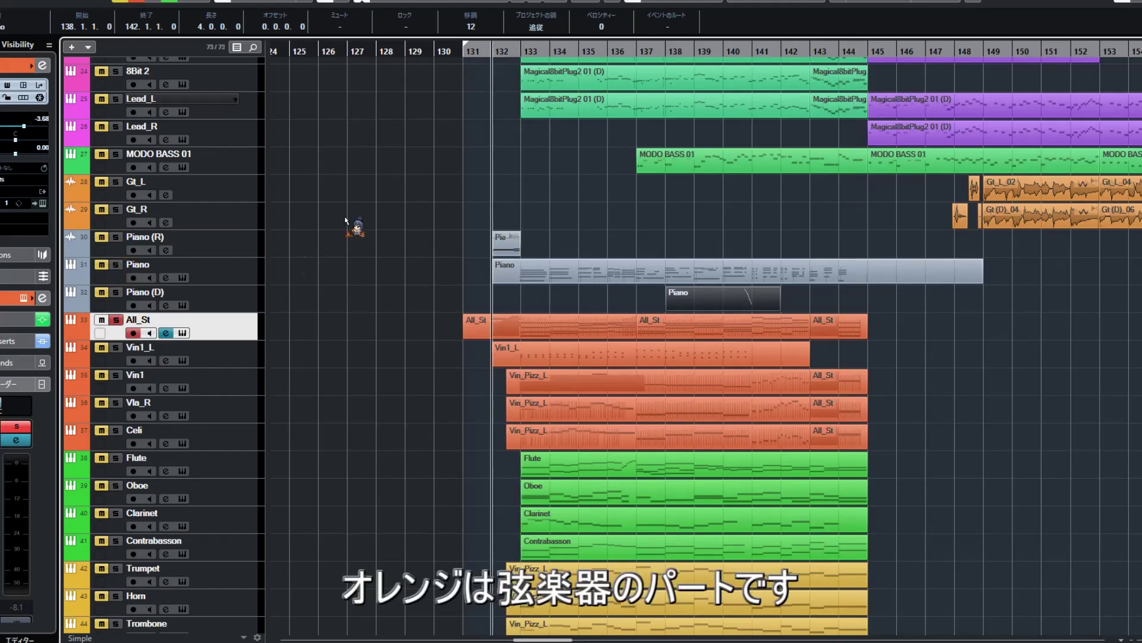
{"action": "scroll", "coordinate": [266, 304], "scroll_direction": "down", "scroll_amount": 4}
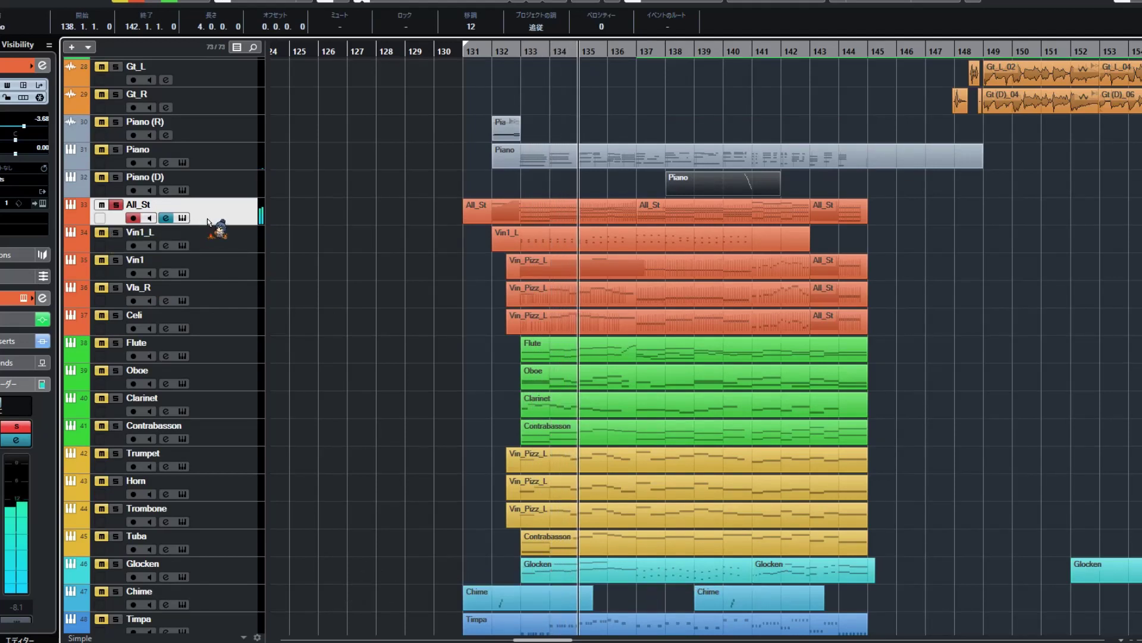
Select the All_St parts and examine their string chord notes together in the key editor.
{"action": "left_click", "coordinate": [546, 206]}
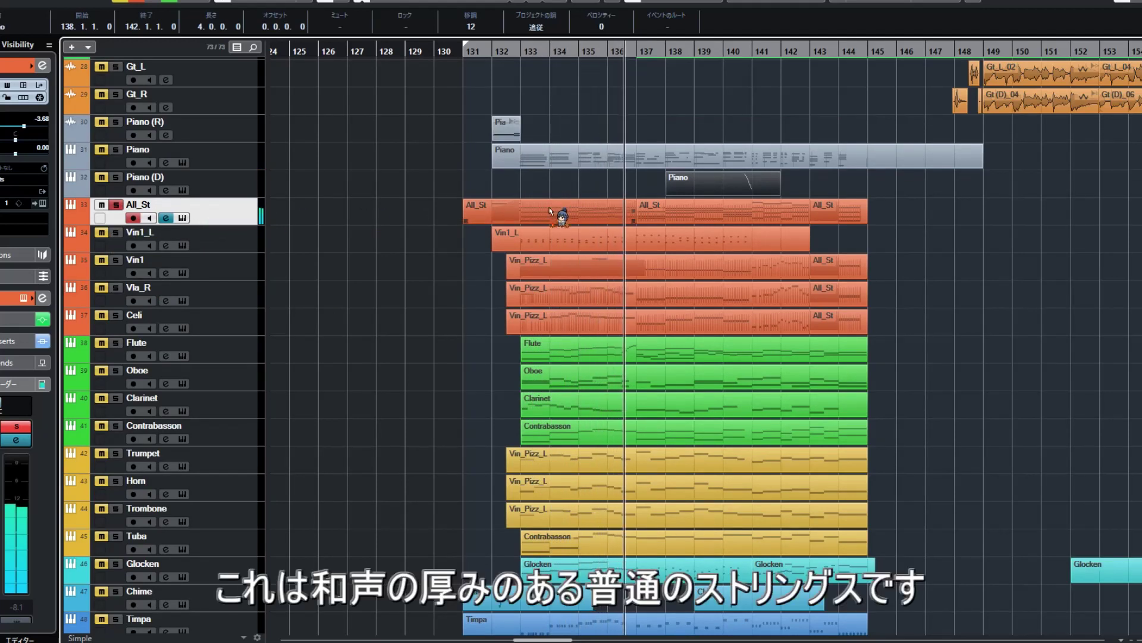
{"action": "left_click", "coordinate": [606, 215]}
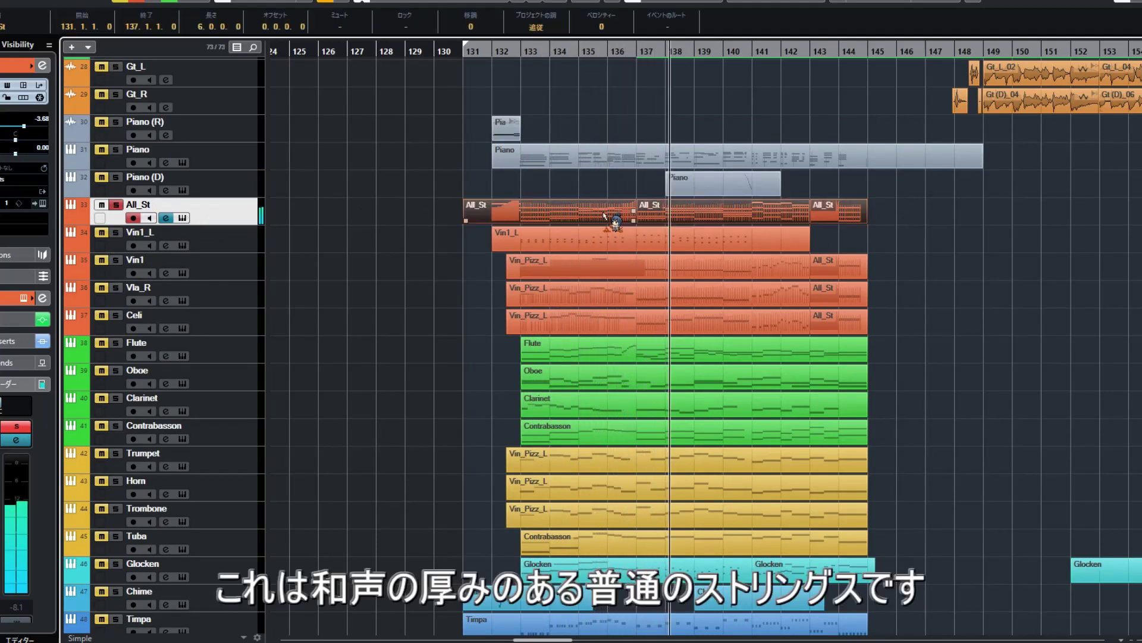
{"action": "double_click", "coordinate": [605, 215]}
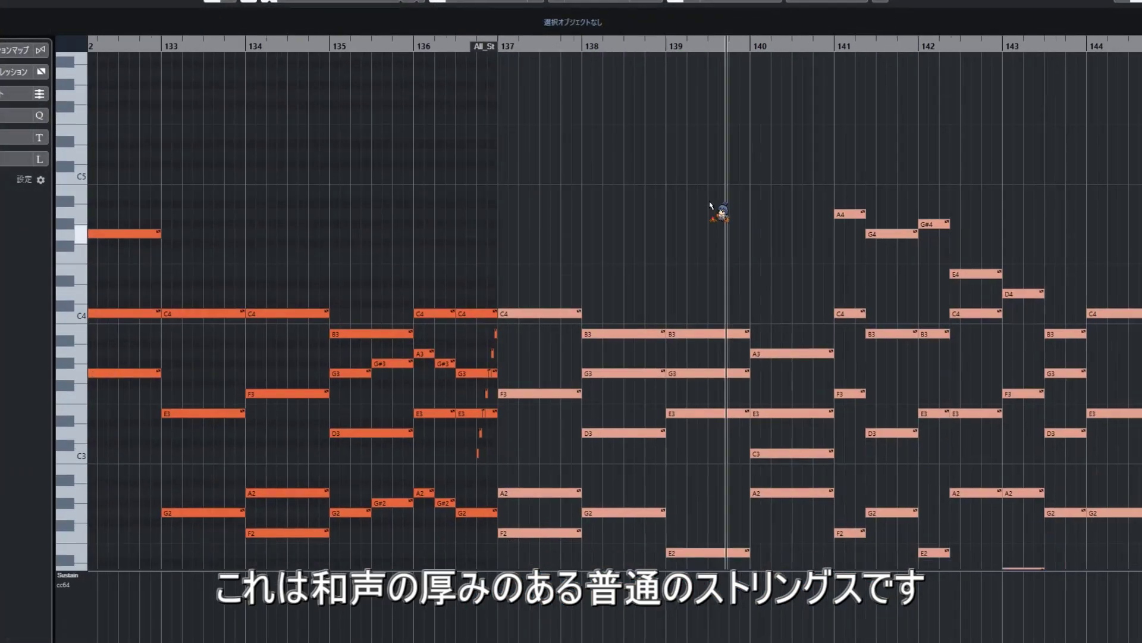
{"action": "scroll", "coordinate": [710, 206], "scroll_direction": "down", "scroll_amount": 3}
{"action": "scroll", "coordinate": [710, 205], "scroll_direction": "right", "scroll_amount": 2}
{"action": "scroll", "coordinate": [726, 357], "scroll_direction": "up", "scroll_amount": 1}
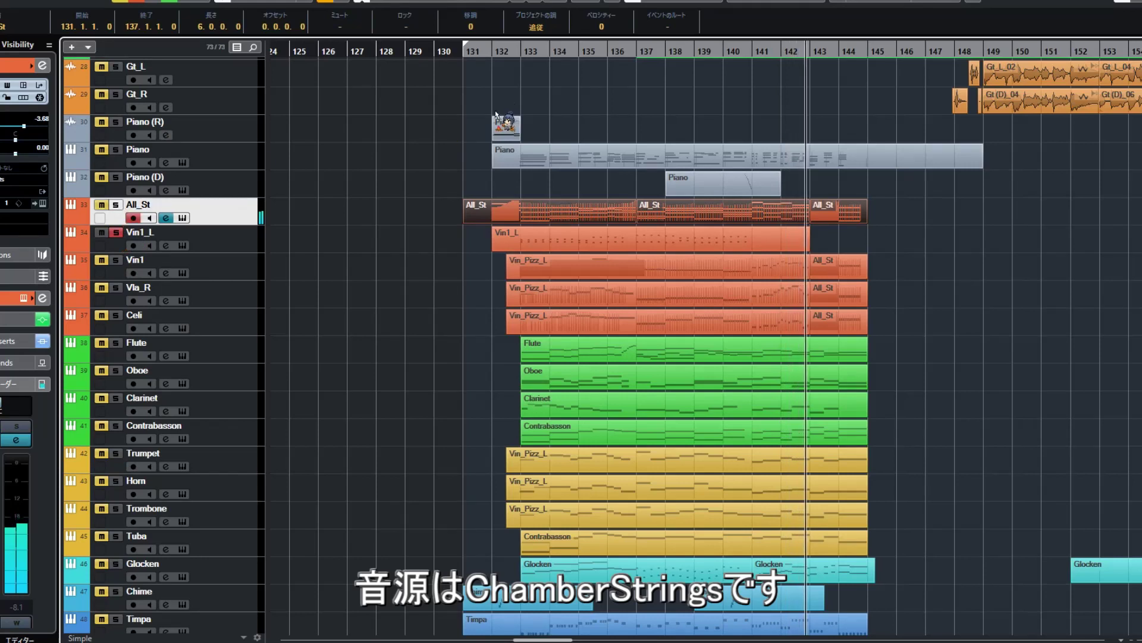
Play the soloed Vin1_L track from about bar 133, switch the solo to Vin1 and add Vla_R.
{"action": "left_click", "coordinate": [538, 52]}
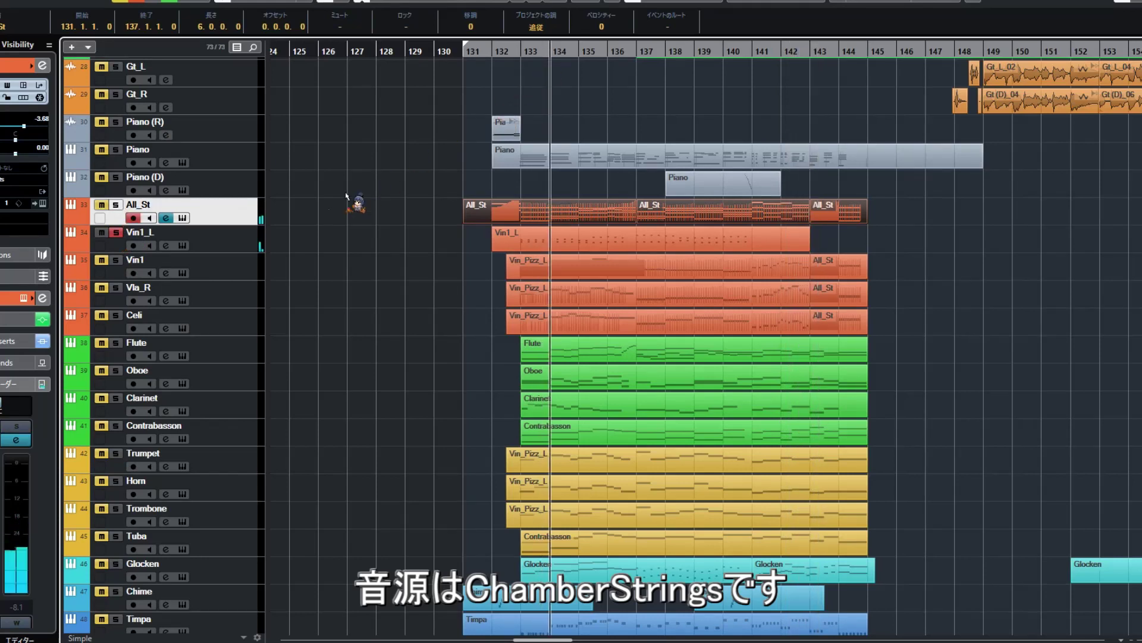
{"action": "left_click", "coordinate": [116, 260]}
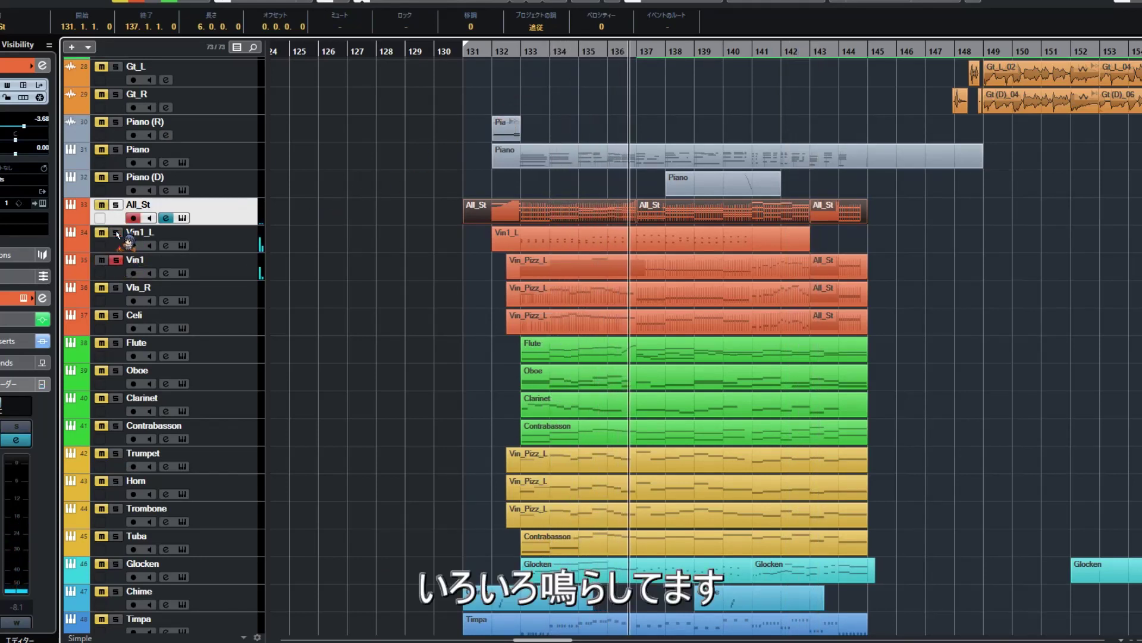
{"action": "left_click", "coordinate": [115, 288]}
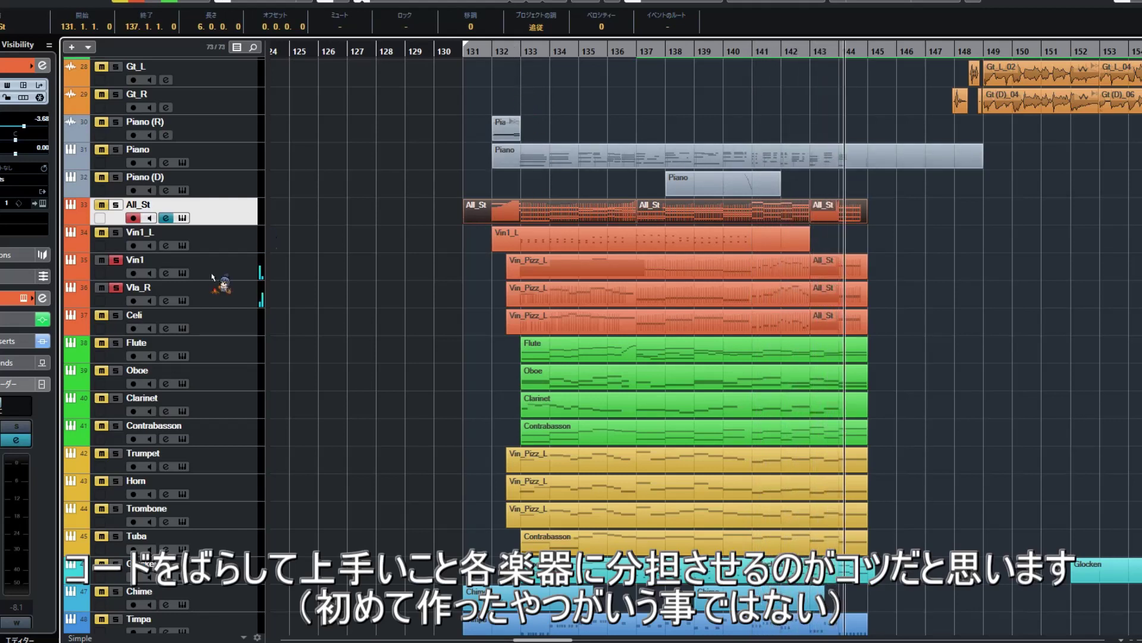
Play the soloed strings from bar 132 and add Vin1_L and All_St to the solo.
{"action": "left_click", "coordinate": [513, 52]}
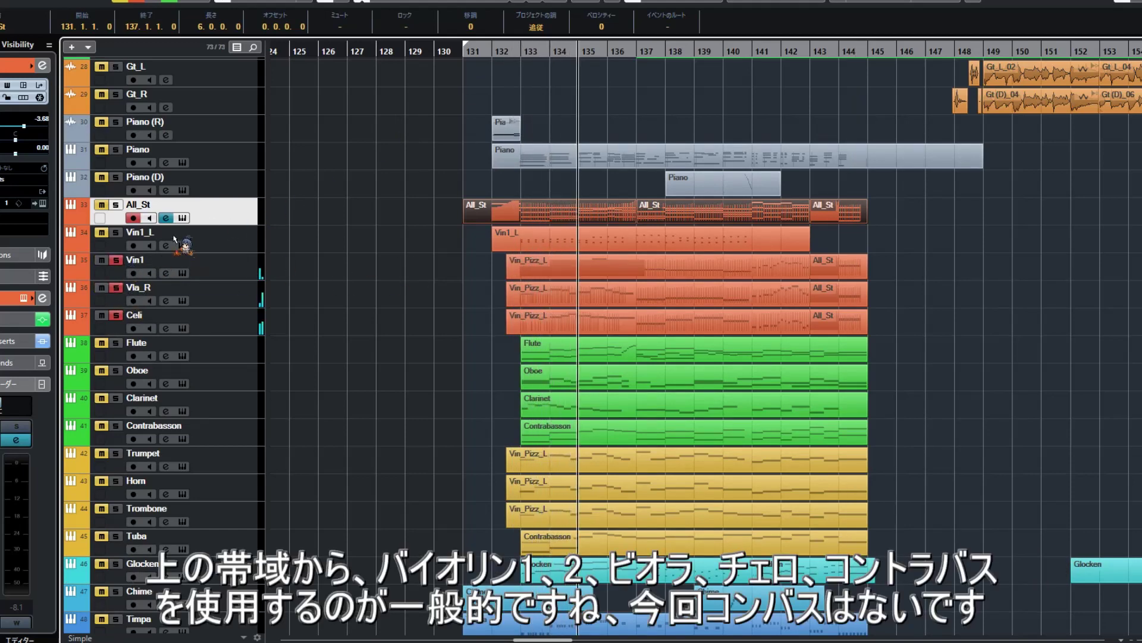
{"action": "left_click", "coordinate": [116, 232]}
{"action": "left_click", "coordinate": [116, 204]}
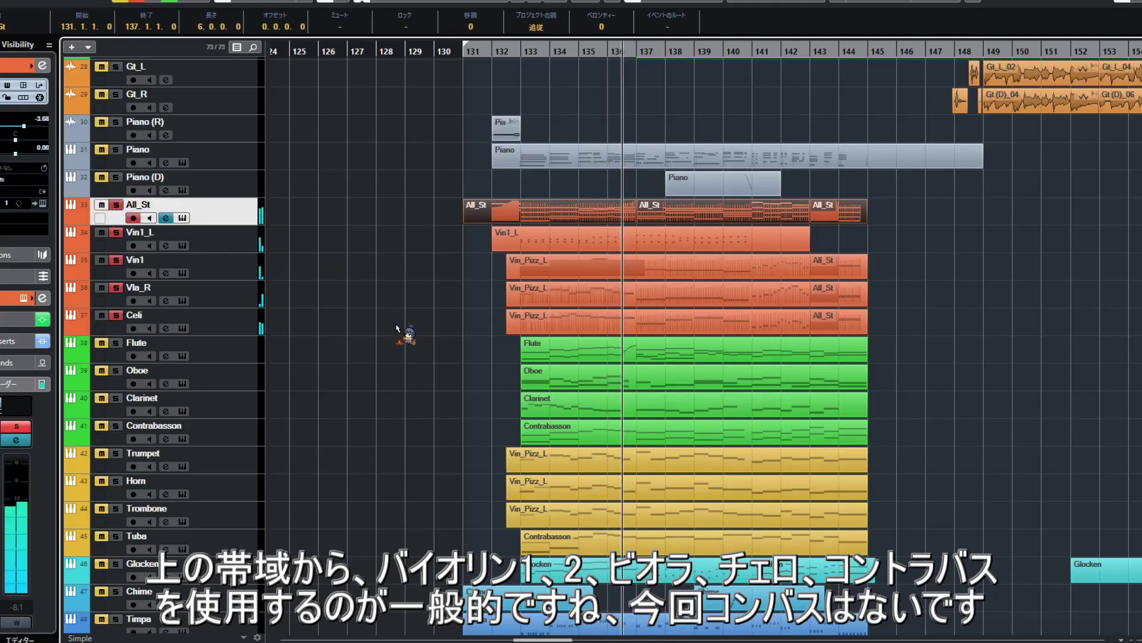
Select all parts on the five string tracks, examine their combined notes in the key editor, and close it.
{"action": "left_click_drag", "start_coordinate": [396, 325], "coordinate": [876, 215]}
{"action": "double_click", "coordinate": [857, 214]}
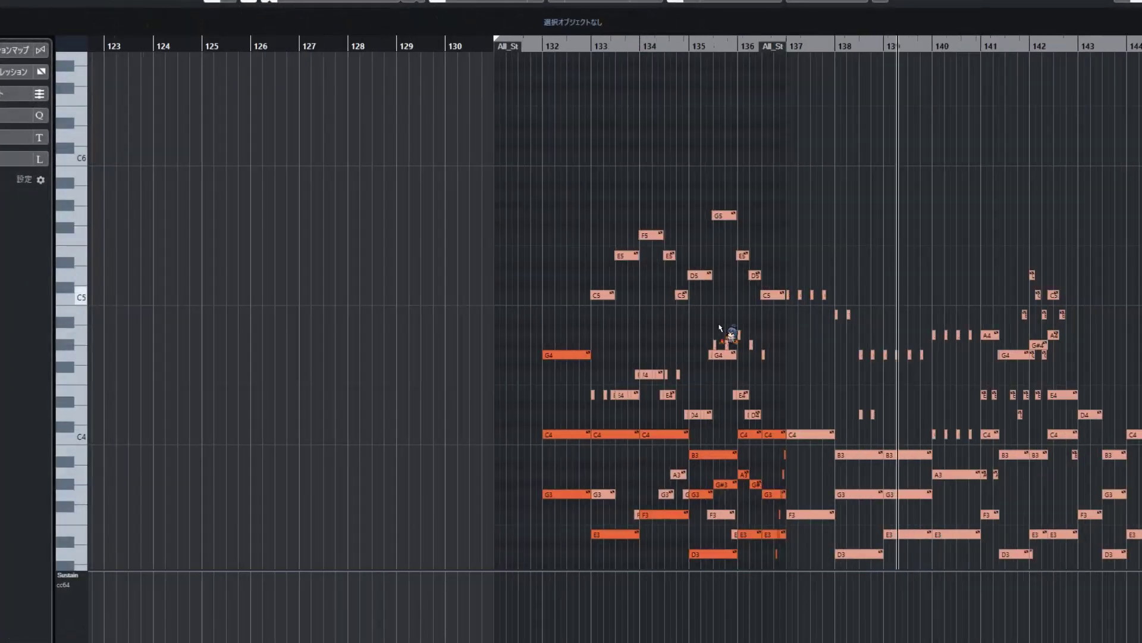
{"action": "left_click_drag", "start_coordinate": [567, 403], "coordinate": [415, 244]}
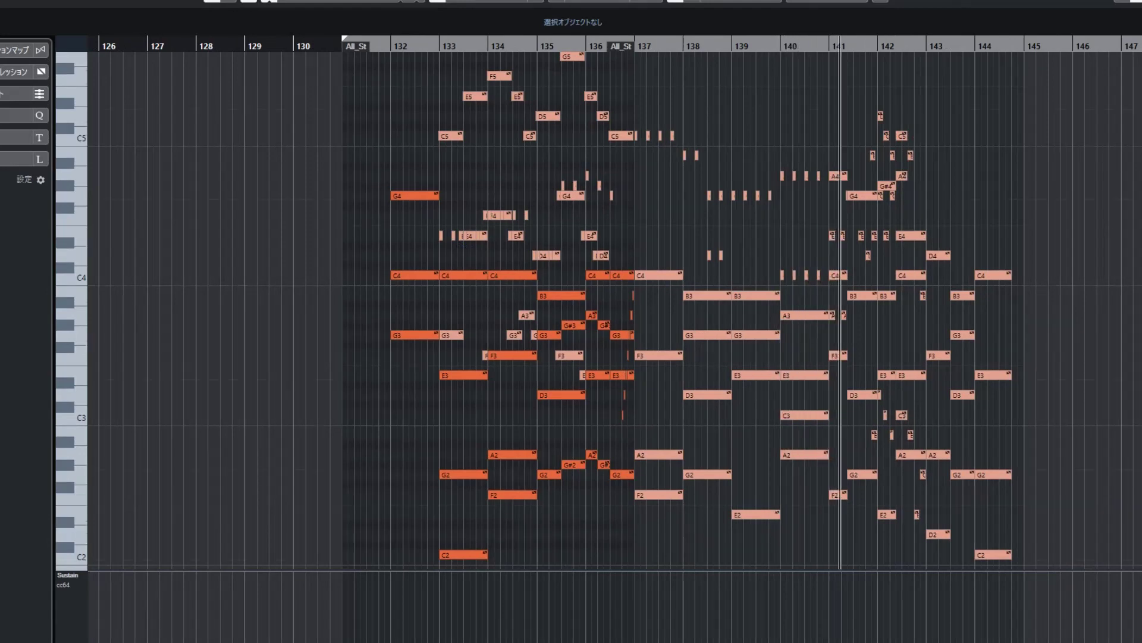
{"action": "key", "text": "shift+g"}
{"action": "key", "text": "h"}
{"action": "key", "text": "h"}
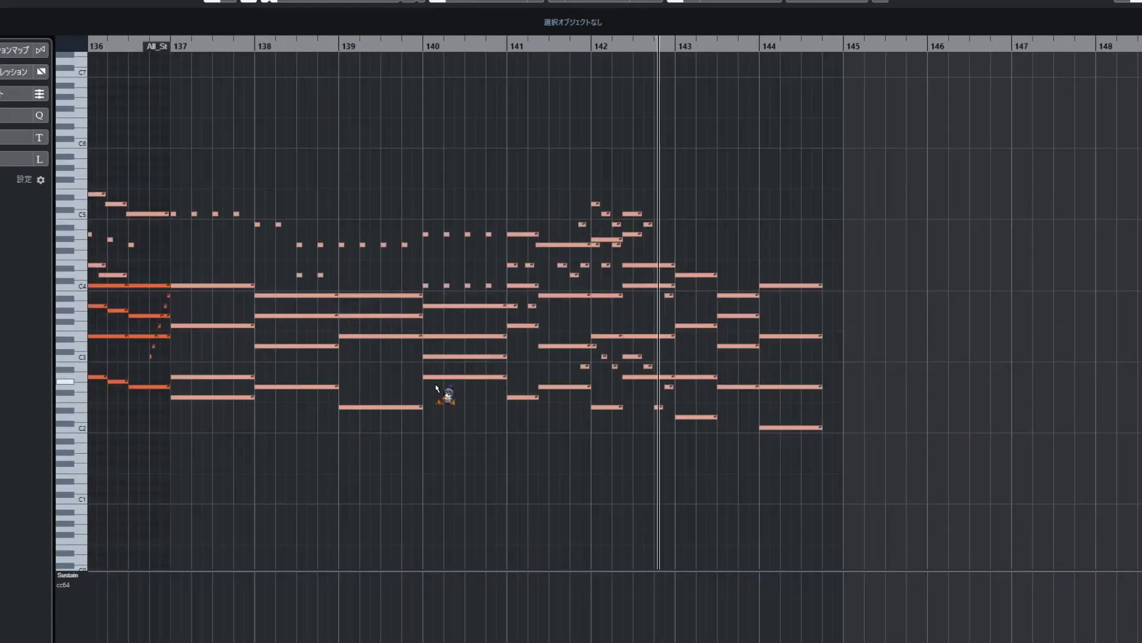
{"action": "key", "text": "Return"}
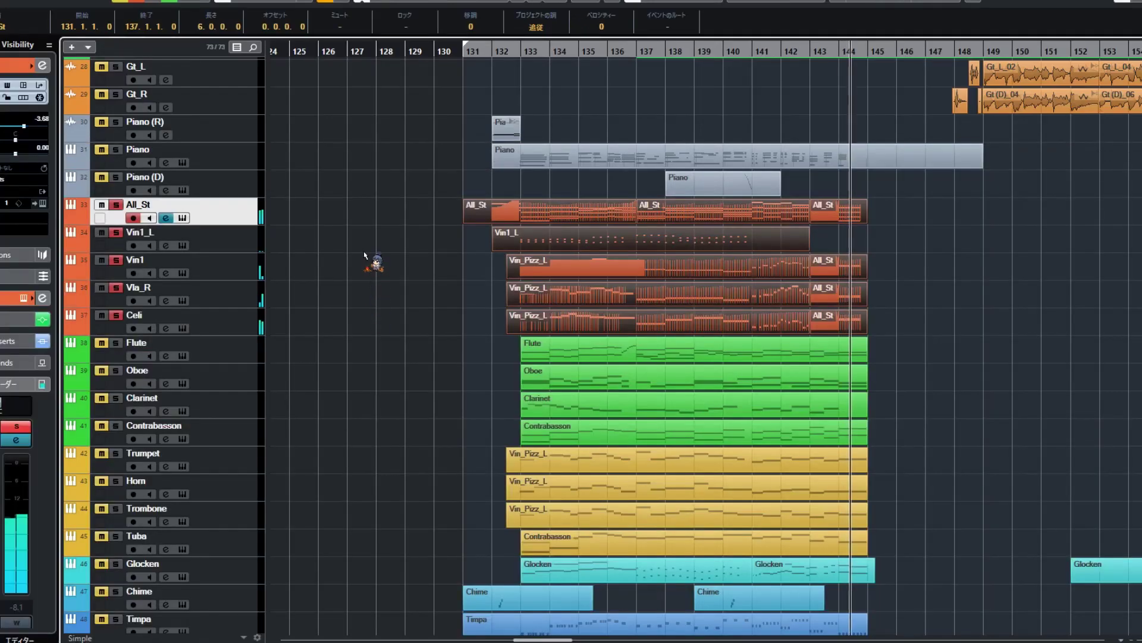
Unsolo the string tracks, solo the Flute track and play it from bar 133.
{"action": "left_click", "coordinate": [247, 328], "text": "shift"}
{"action": "key", "text": "s"}
{"action": "left_click", "coordinate": [246, 348]}
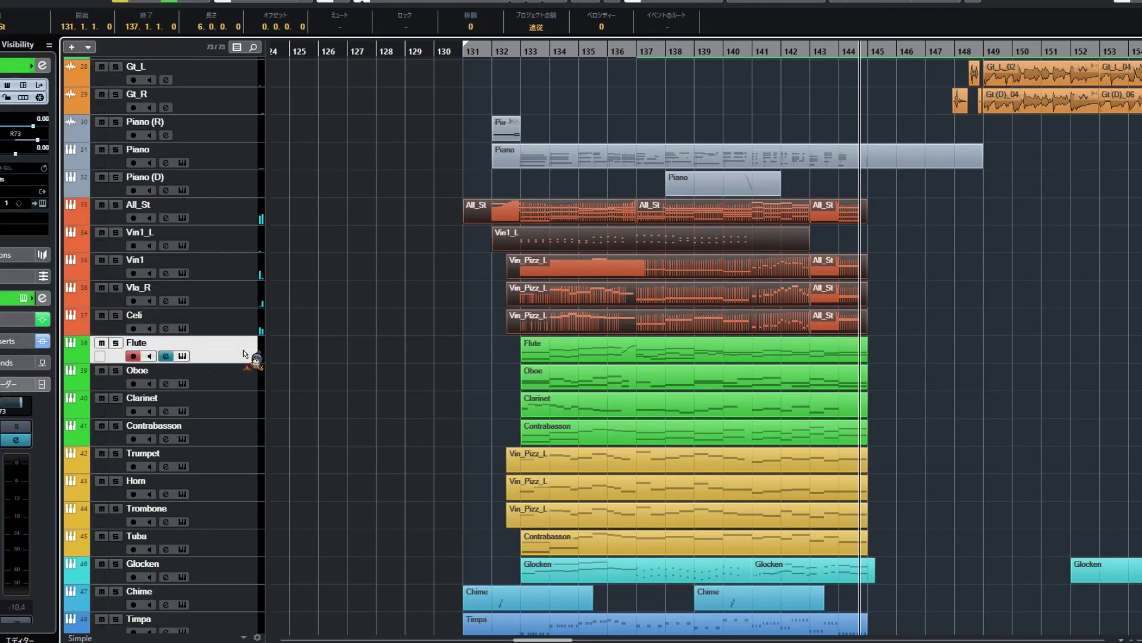
{"action": "left_click", "coordinate": [521, 54]}
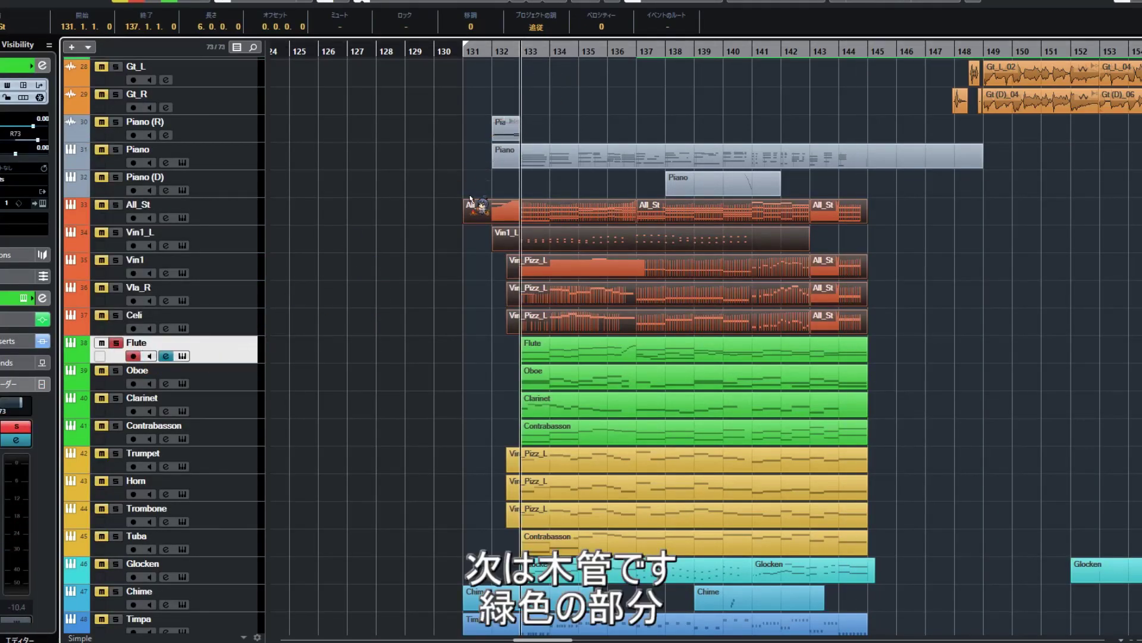
Examine the Flute part's notes in the key editor during playback and close it.
{"action": "double_click", "coordinate": [559, 352]}
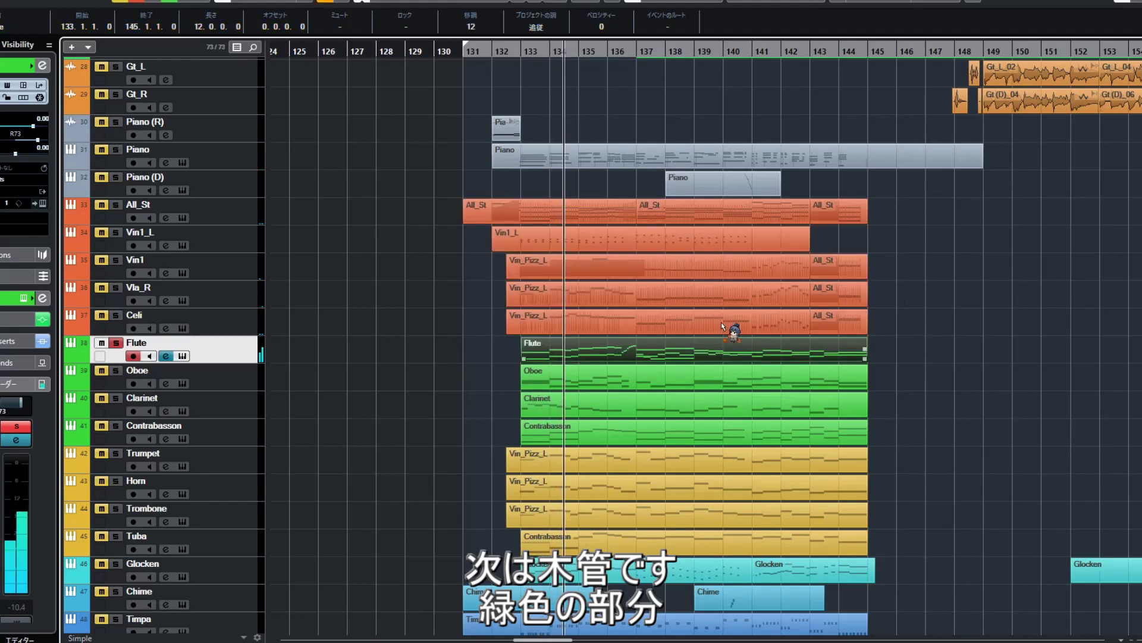
{"action": "left_click_drag", "start_coordinate": [918, 354], "coordinate": [973, 425]}
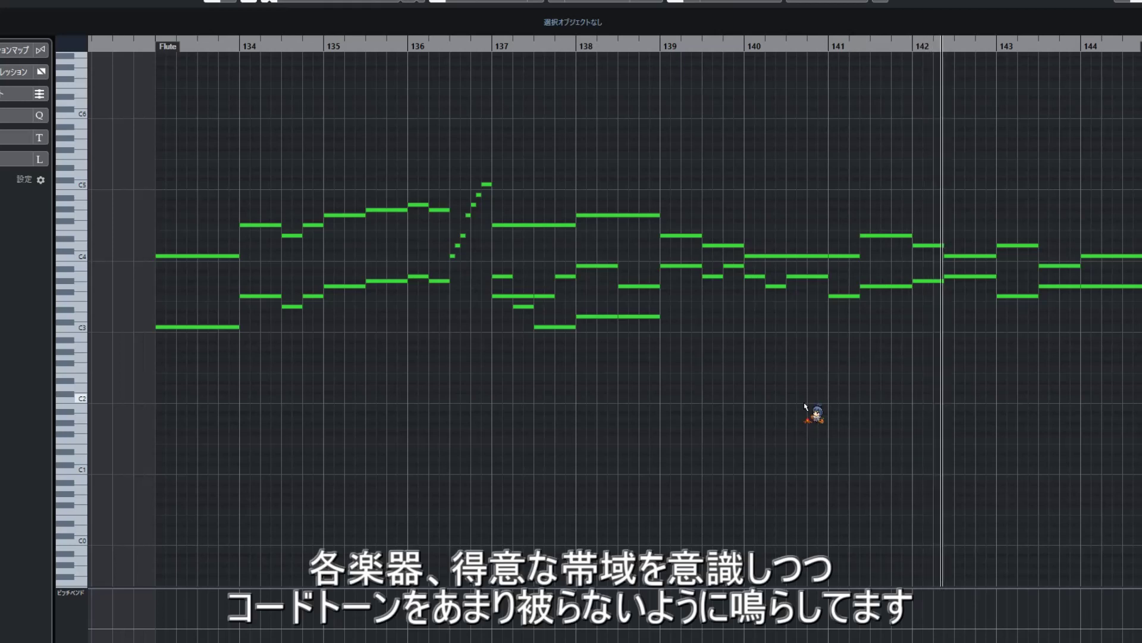
{"action": "key", "text": "Return"}
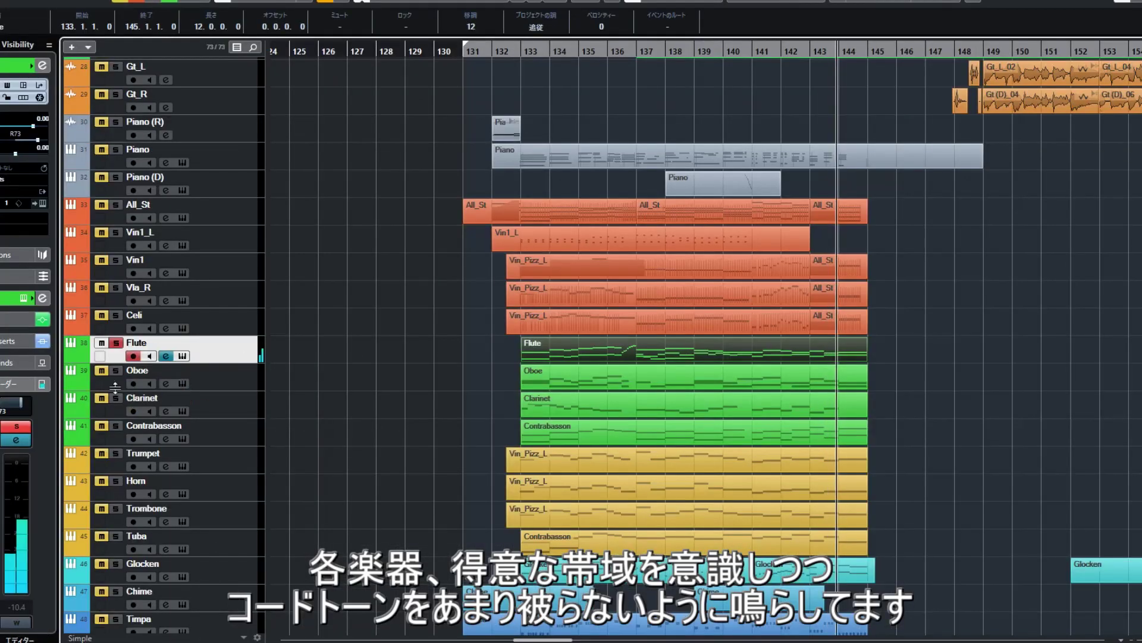
Solo Oboe in place of Flute, play it from bar 132 and examine its part's notes in the key editor.
{"action": "left_click", "coordinate": [116, 343]}
{"action": "left_click", "coordinate": [509, 52]}
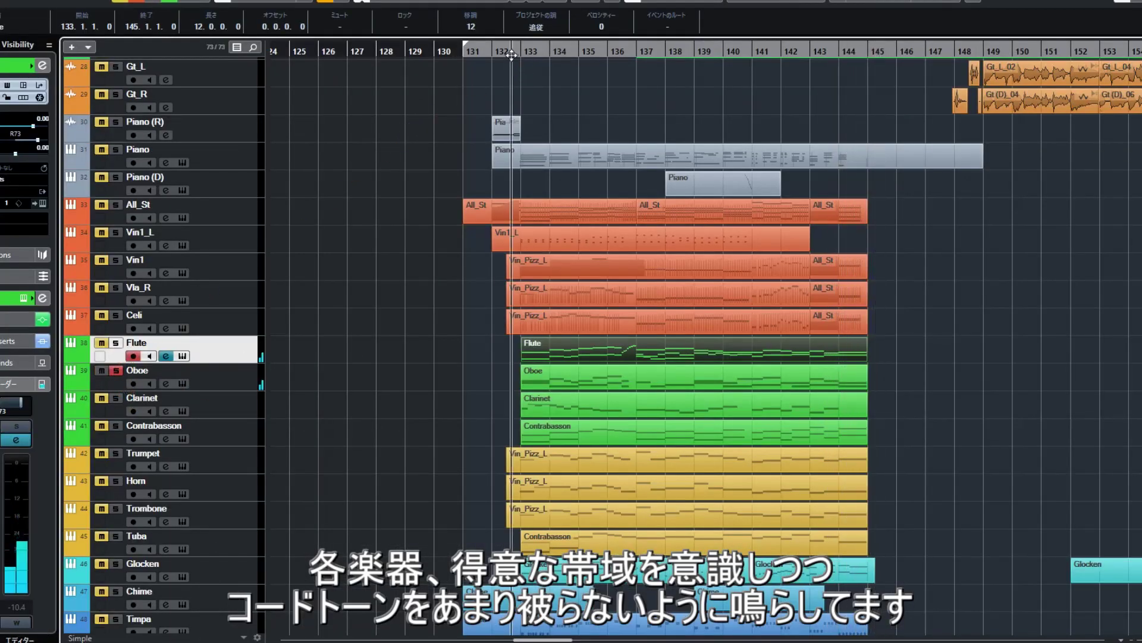
{"action": "double_click", "coordinate": [587, 387]}
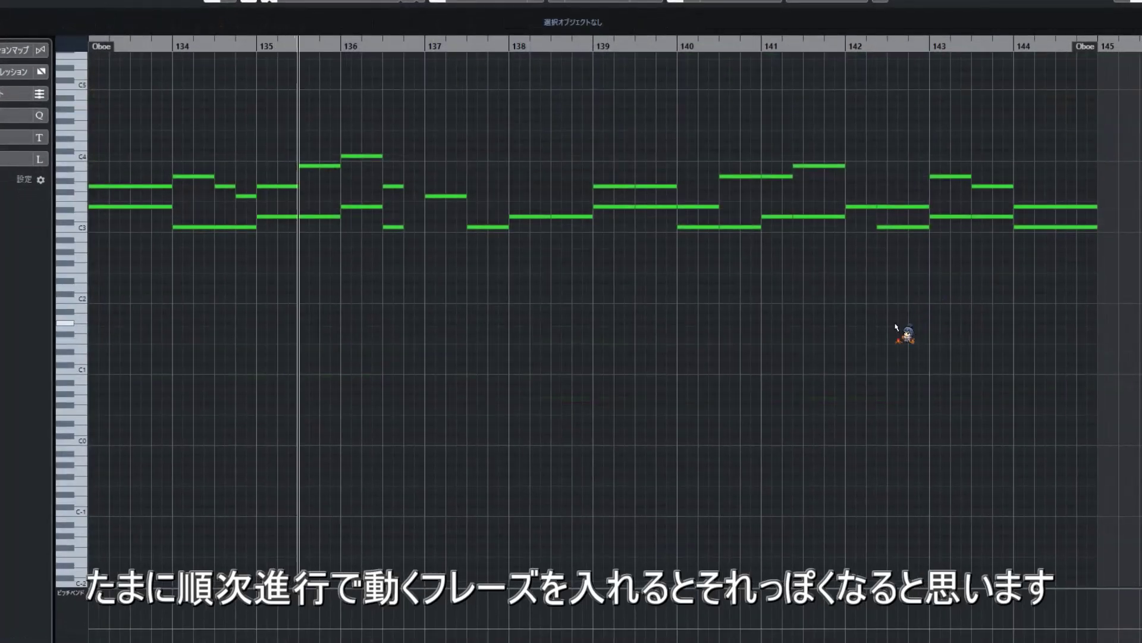
{"action": "left_click_drag", "start_coordinate": [808, 367], "coordinate": [875, 389]}
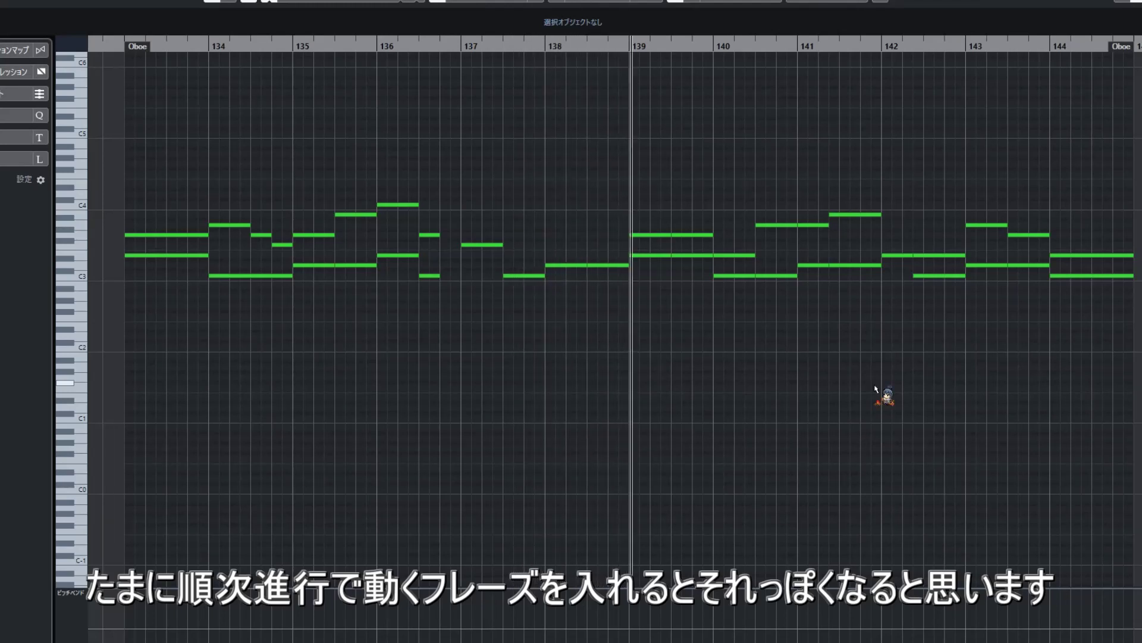
{"action": "key", "text": "Return"}
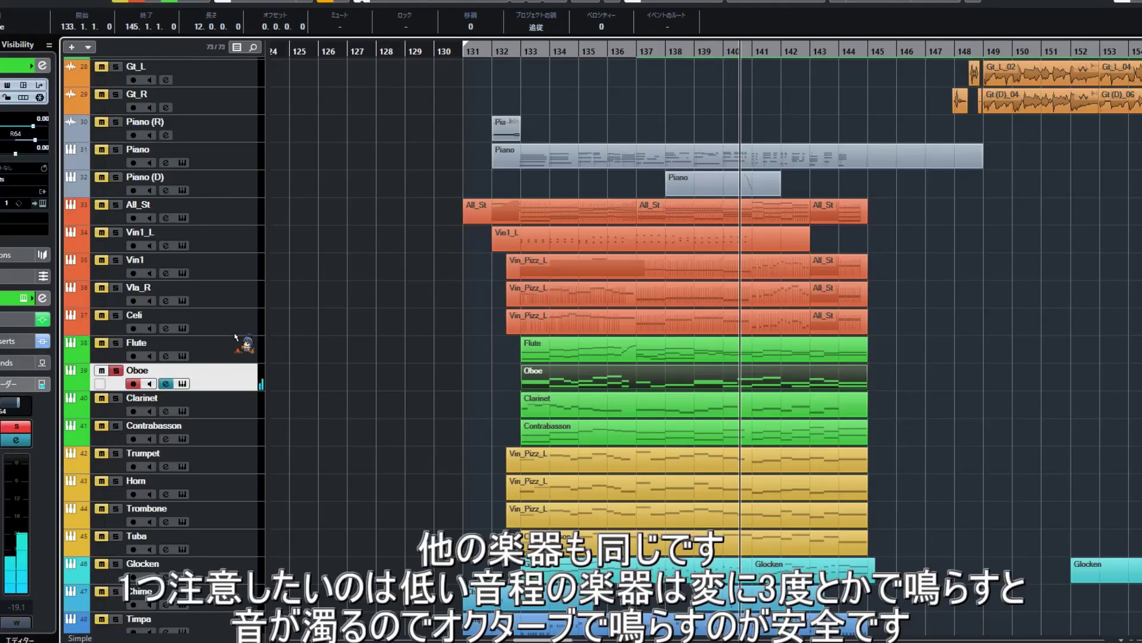
Solo the Clarinet track in place of the Oboe and select it.
{"action": "left_click", "coordinate": [115, 399]}
{"action": "left_click", "coordinate": [117, 370]}
{"action": "left_click", "coordinate": [250, 408]}
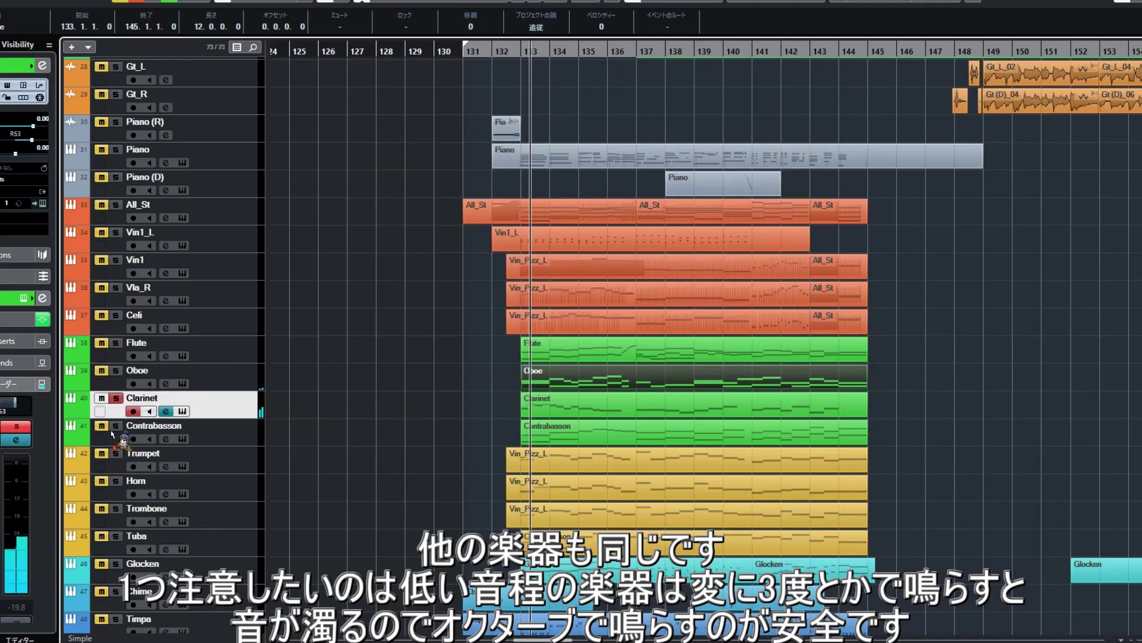
Select the Flute, Oboe, Clarinet and Contrabasson parts and examine their notes together in an enlarged key editor.
{"action": "left_click_drag", "start_coordinate": [497, 434], "coordinate": [777, 341]}
{"action": "key", "text": "Return"}
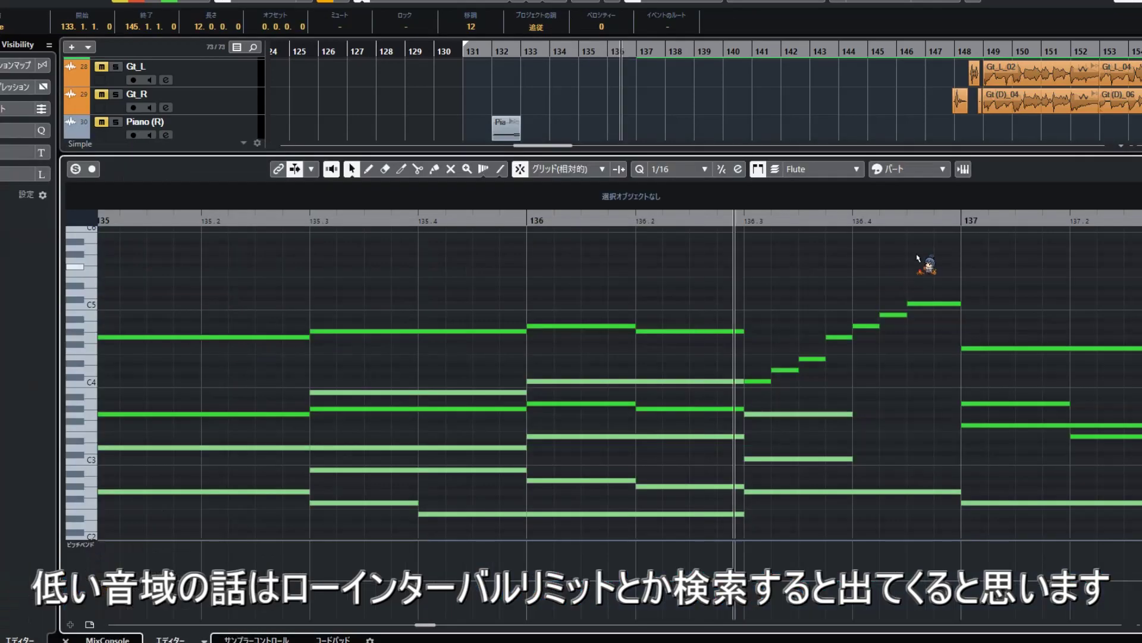
{"action": "left_click", "coordinate": [1137, 169]}
{"action": "scroll", "coordinate": [479, 470], "scroll_direction": "up", "scroll_amount": 1}
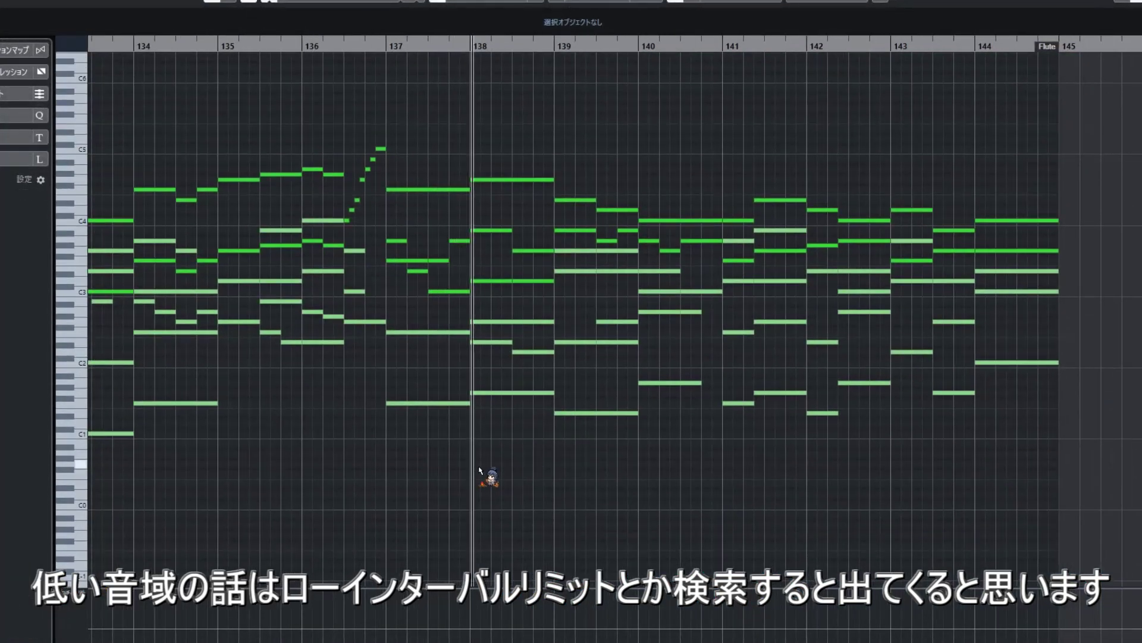
{"action": "scroll", "coordinate": [607, 466], "scroll_direction": "left", "scroll_amount": 2}
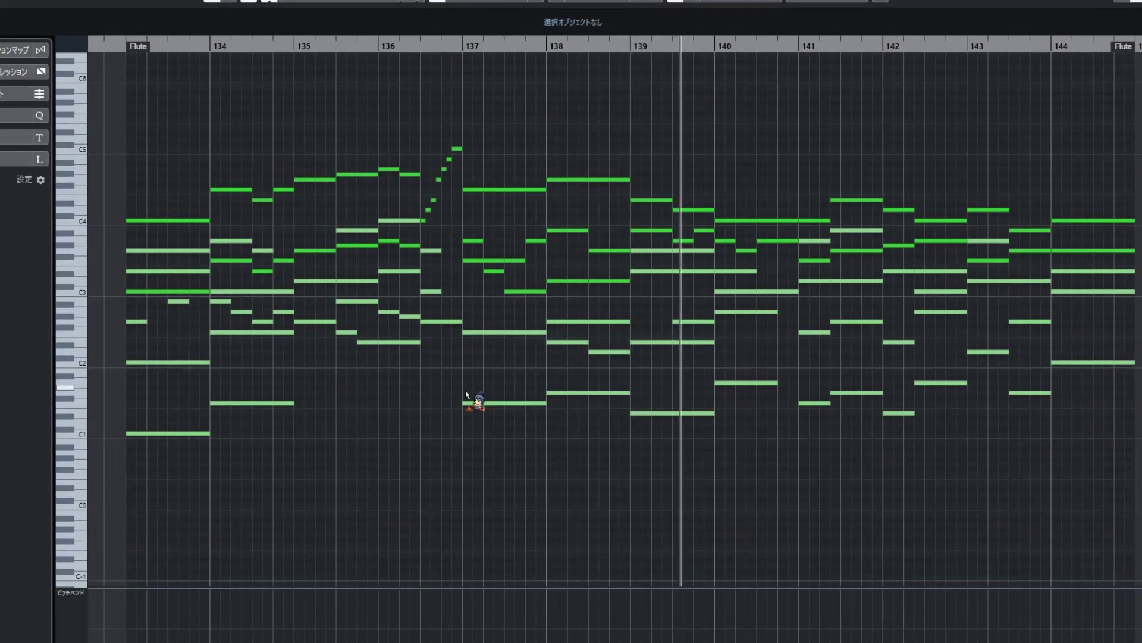
Close the woodwinds' key editor, play from bar 132 and solo the Trumpet track in place of the woodwinds.
{"action": "key", "text": "Return"}
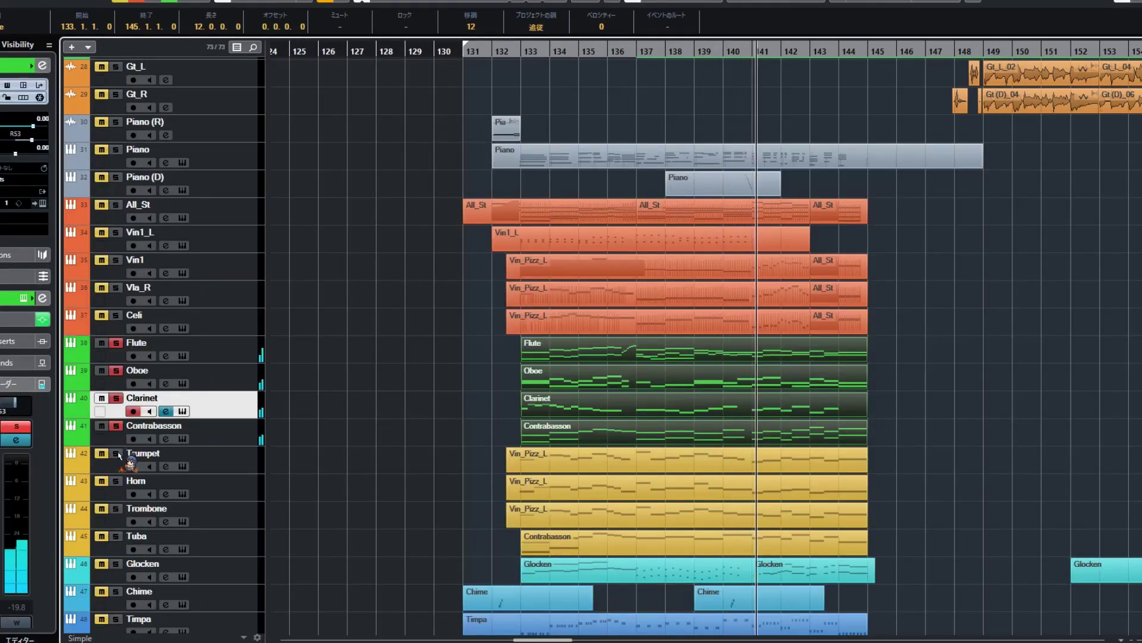
{"action": "left_click", "coordinate": [514, 55]}
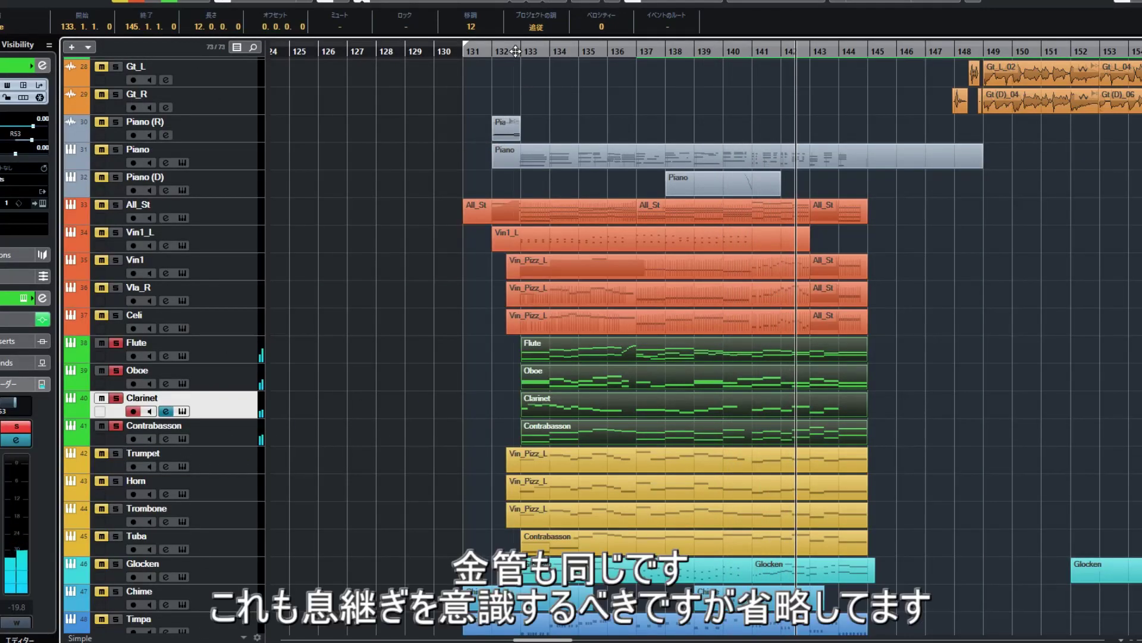
{"action": "left_click", "coordinate": [120, 433]}
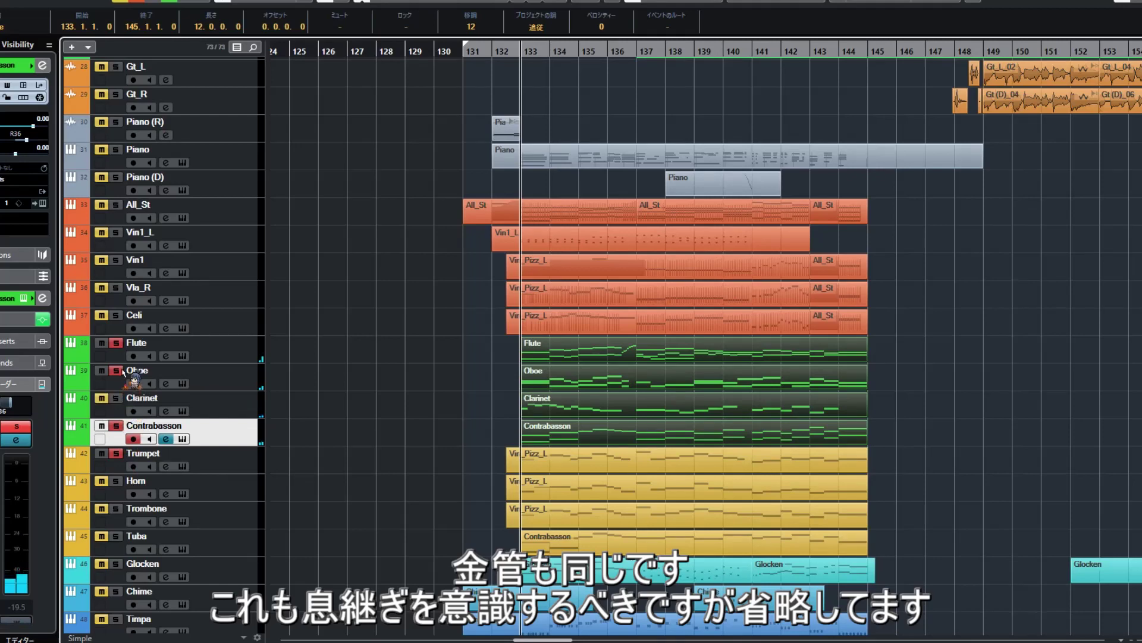
{"action": "scroll", "coordinate": [178, 425], "scroll_direction": "down", "scroll_amount": 4}
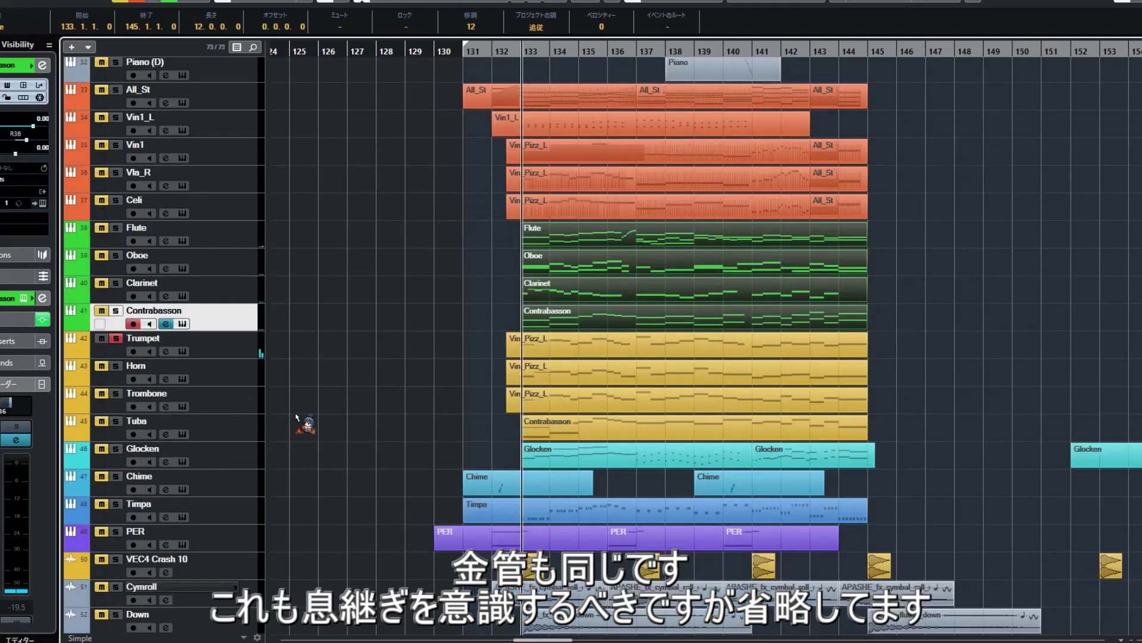
Select the Trumpet track, examine its part's notes in an enlarged key editor during playback and close it.
{"action": "left_click", "coordinate": [250, 354]}
{"action": "double_click", "coordinate": [518, 351]}
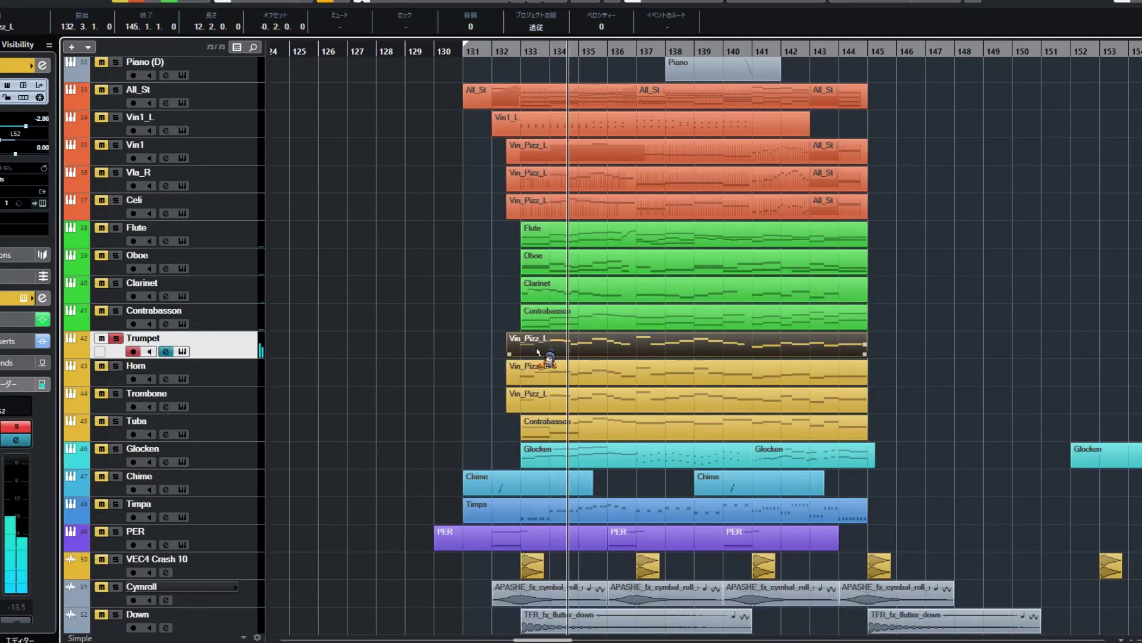
{"action": "left_click", "coordinate": [1134, 170]}
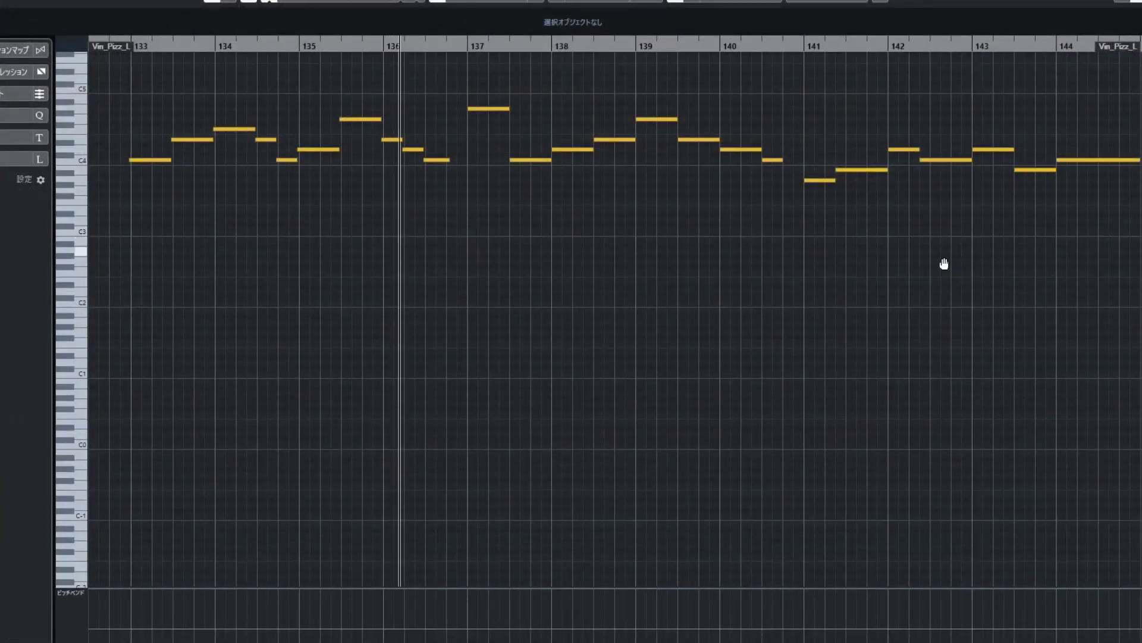
{"action": "left_click_drag", "start_coordinate": [944, 262], "coordinate": [946, 341]}
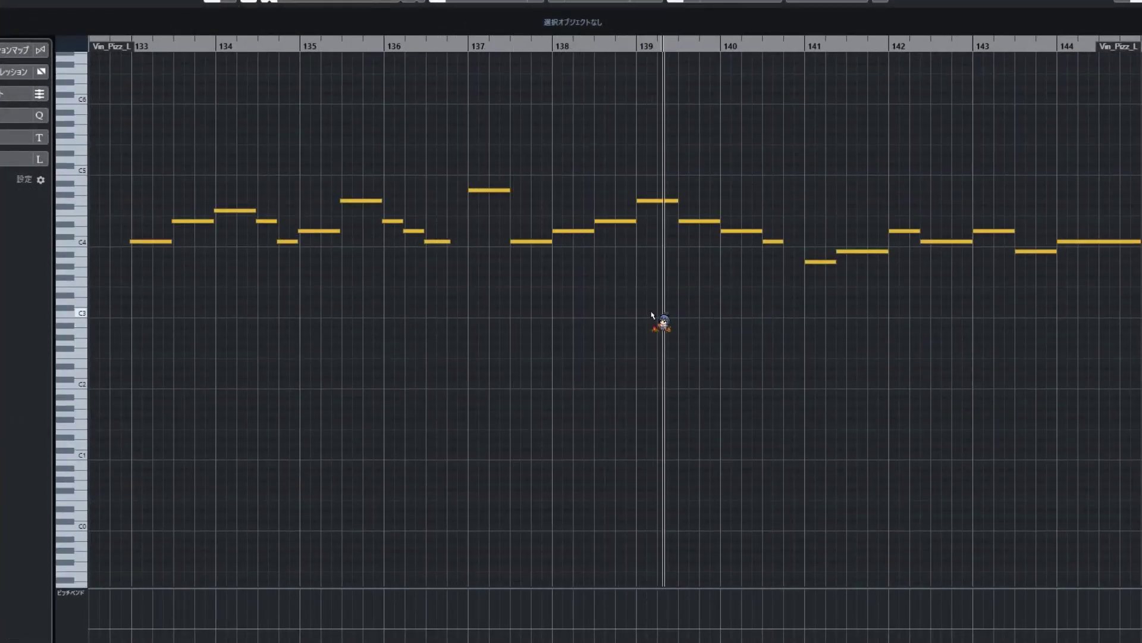
{"action": "left_click_drag", "start_coordinate": [594, 315], "coordinate": [566, 321]}
{"action": "key", "text": "Return"}
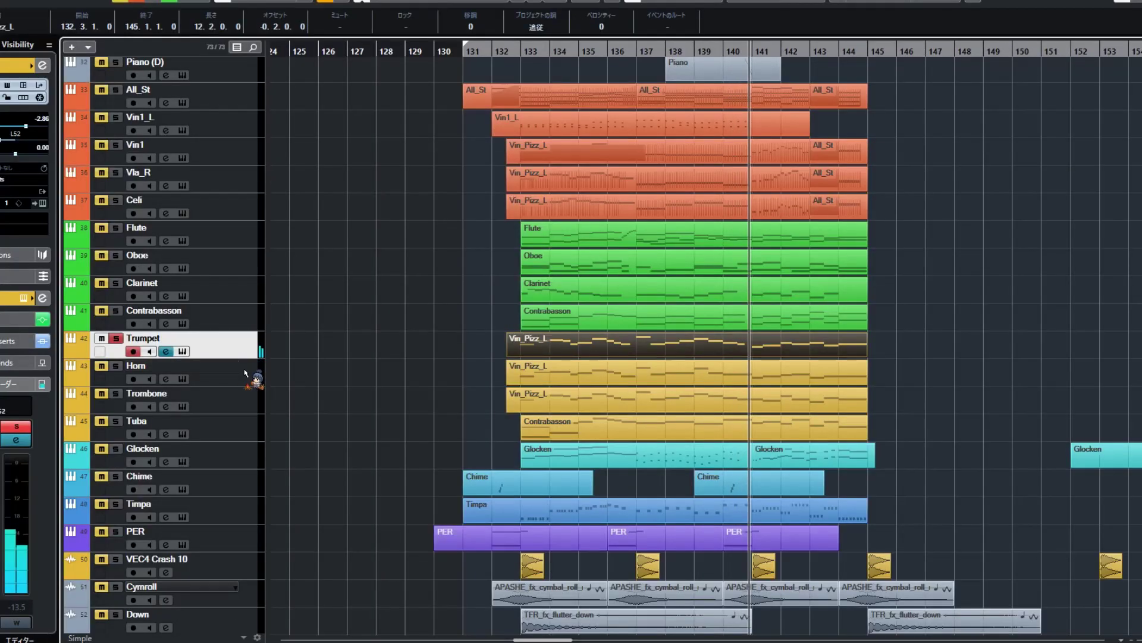
Solo the Horn in place of the Trumpet, play it from bar 133, and solo Trombone and Tuba in its place.
{"action": "left_click", "coordinate": [116, 365]}
{"action": "left_click", "coordinate": [521, 52]}
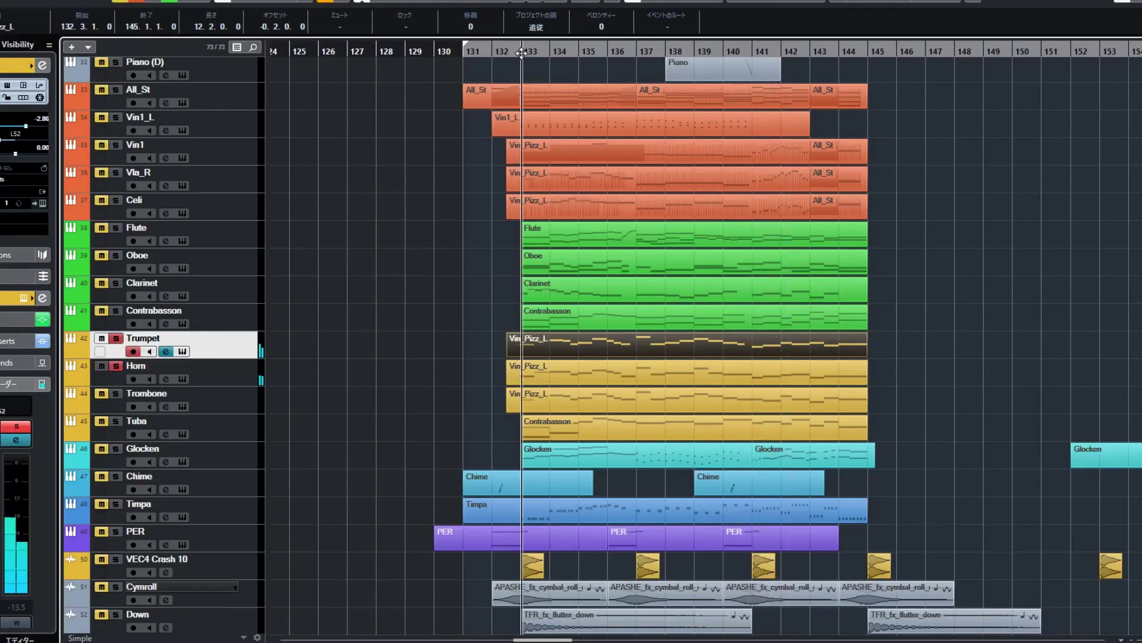
{"action": "left_click", "coordinate": [116, 338]}
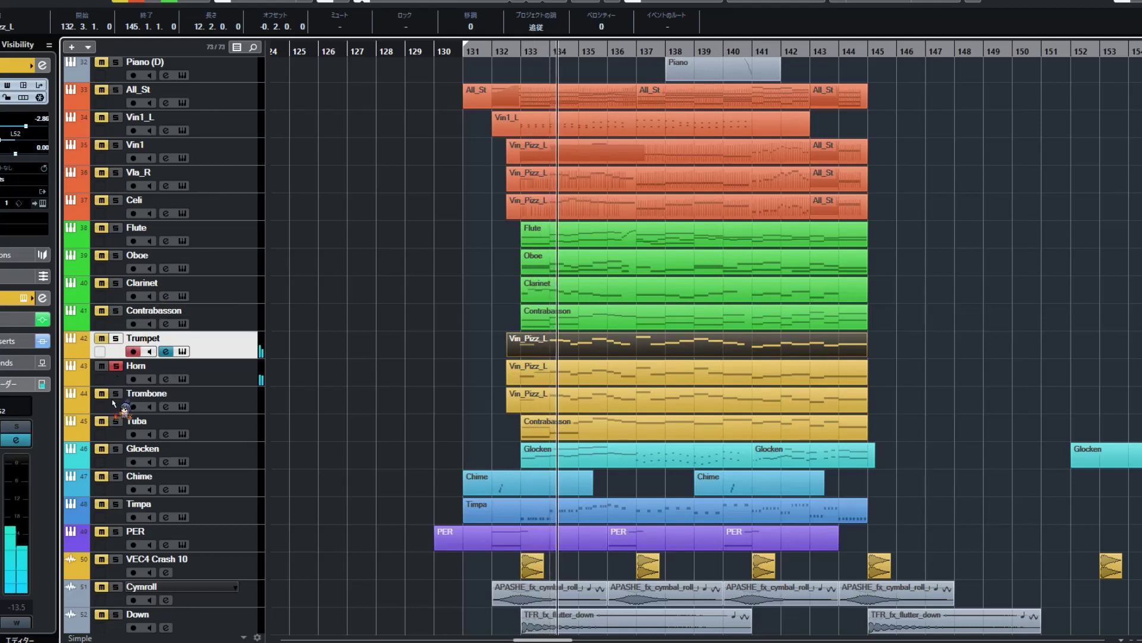
{"action": "left_click", "coordinate": [116, 421]}
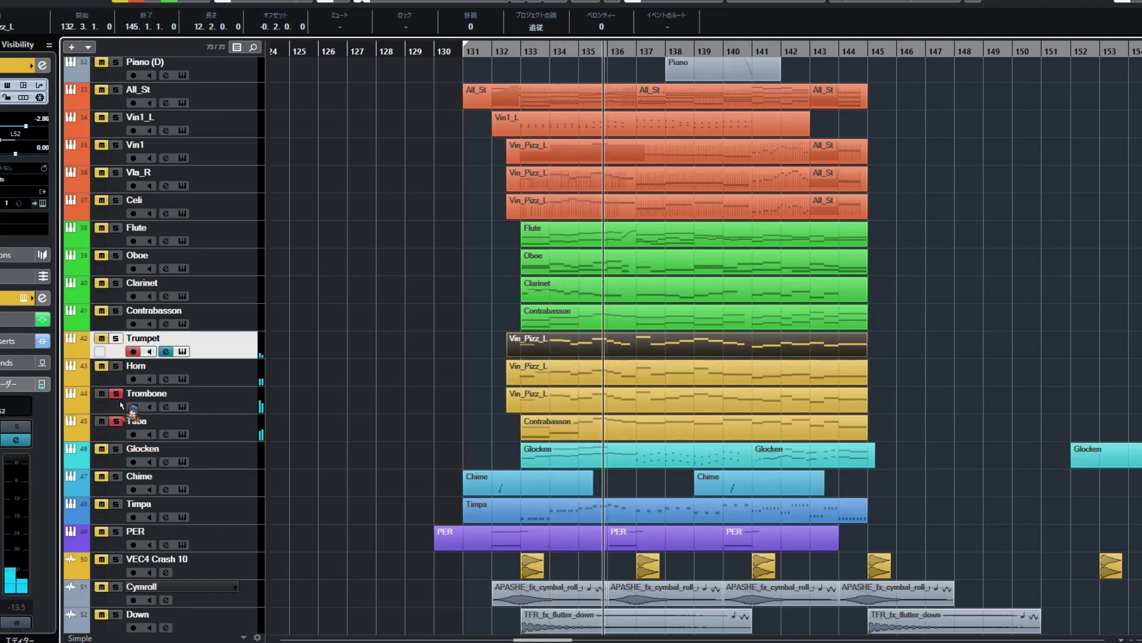
Select the Trumpet, Horn and Trombone tracks, solo them together with the Tuba and play from bar 132.
{"action": "left_click", "coordinate": [249, 388]}
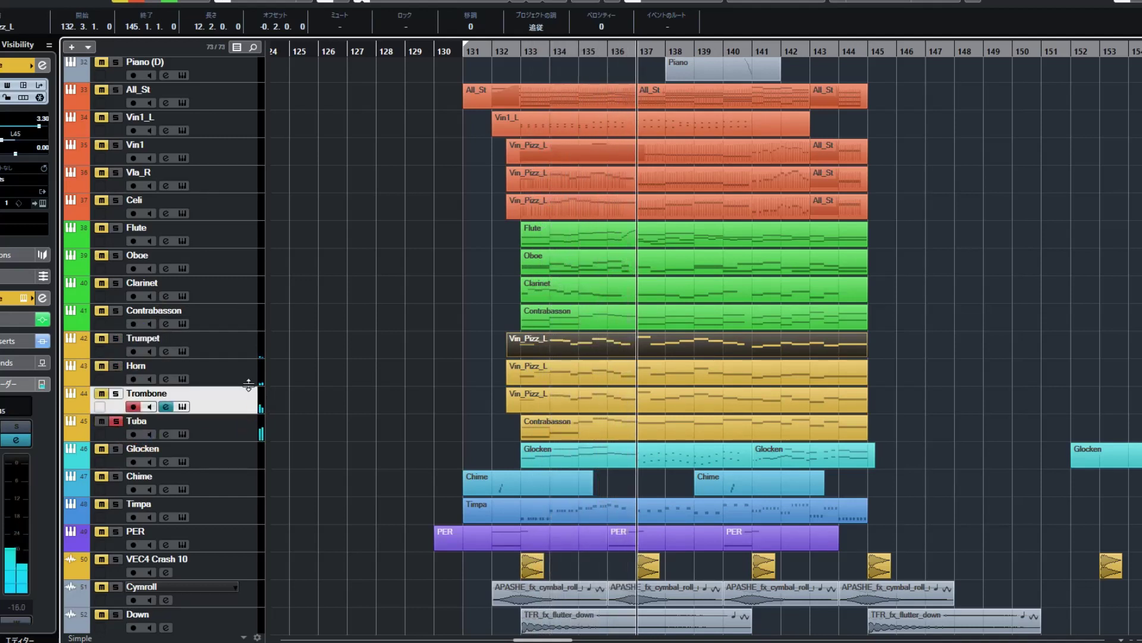
{"action": "left_click", "coordinate": [254, 347], "text": "shift"}
{"action": "key", "text": "s"}
{"action": "key", "text": "space"}
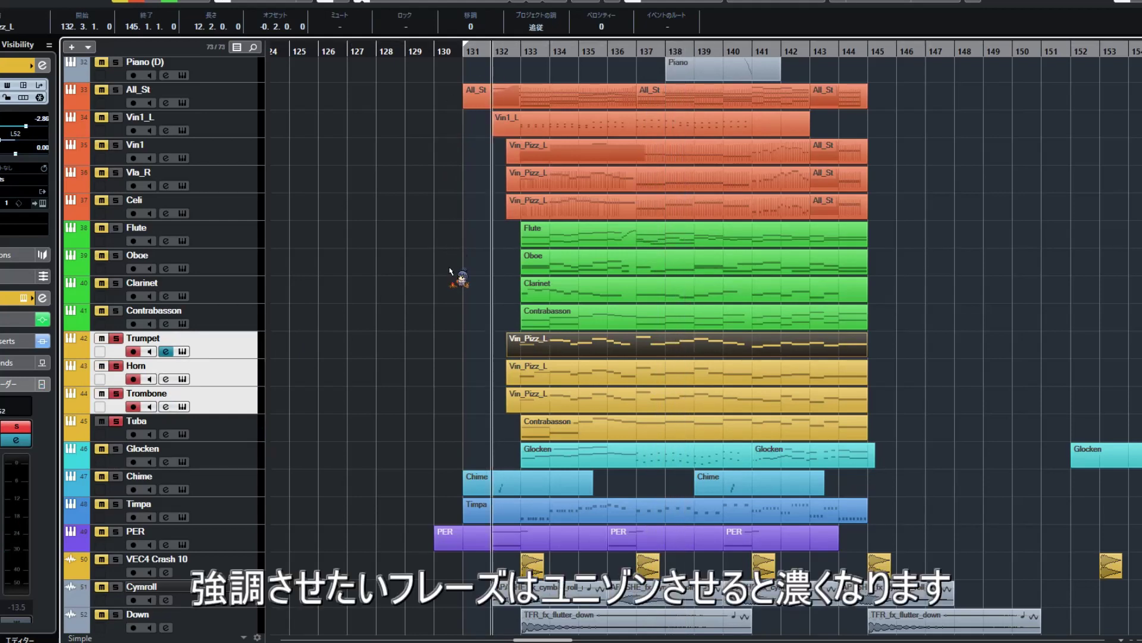
Select the Trumpet, Horn, Trombone and Tuba parts, examine their notes together in the key editor and close it.
{"action": "left_click_drag", "start_coordinate": [454, 334], "coordinate": [586, 420]}
{"action": "key", "text": "Return"}
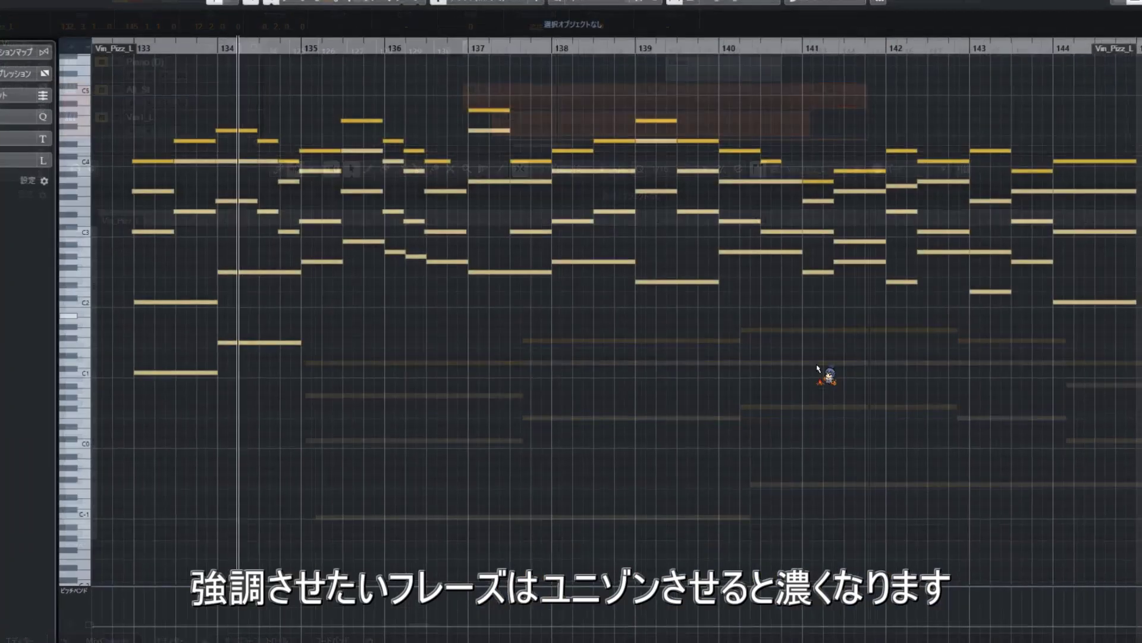
{"action": "left_click_drag", "start_coordinate": [816, 368], "coordinate": [781, 435]}
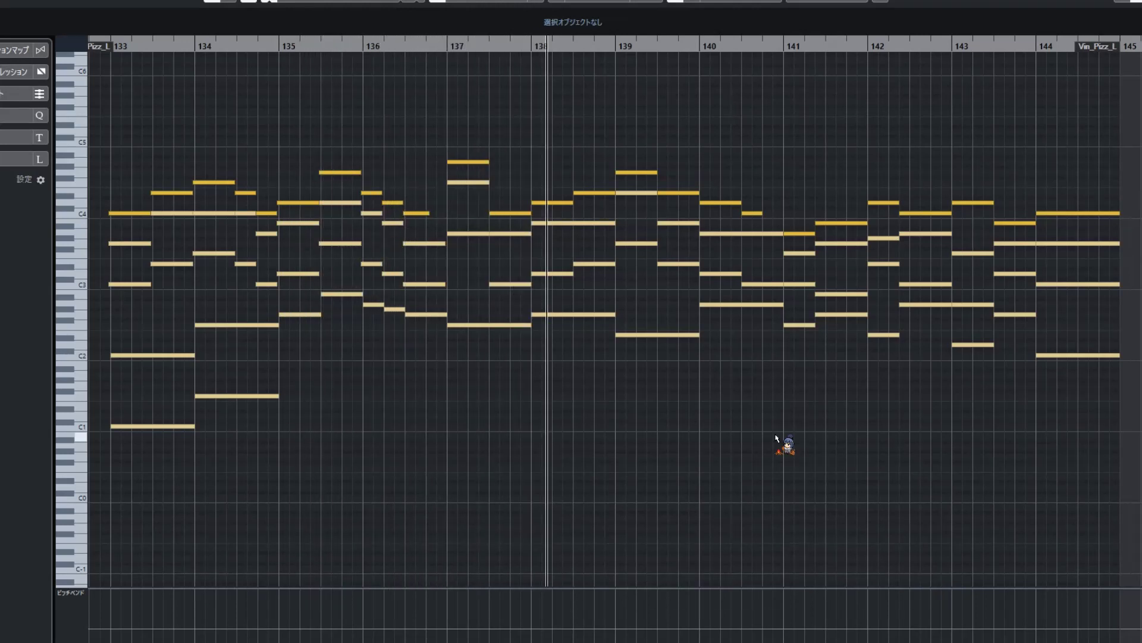
{"action": "key", "text": "Return"}
{"action": "key", "text": "Return"}
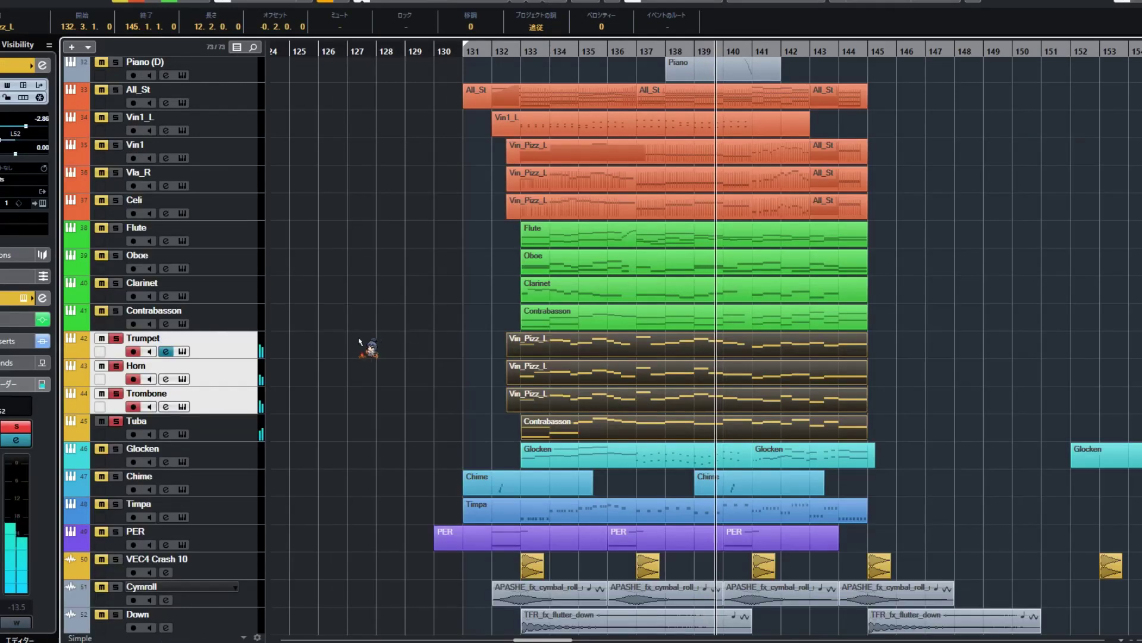
Add the woodwind tracks Flute to Contrabasson and the string tracks All_St to Celi to the solo, playing from bar 132.
{"action": "left_click", "coordinate": [250, 321]}
{"action": "left_click", "coordinate": [243, 232], "text": "shift"}
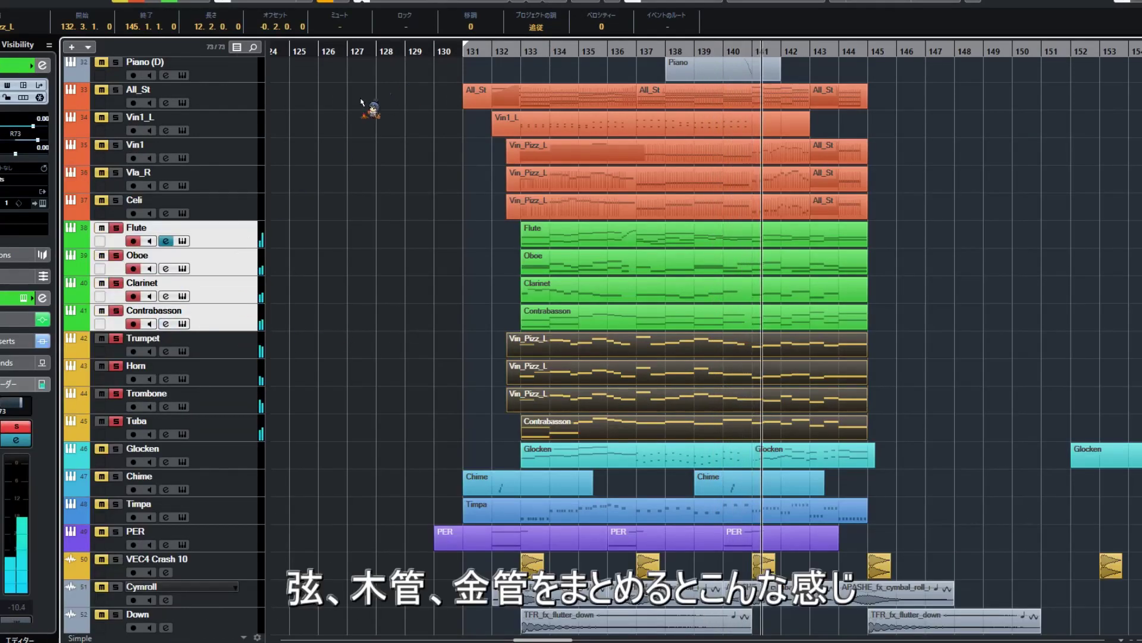
{"action": "scroll", "coordinate": [291, 228], "scroll_direction": "up", "scroll_amount": 4}
{"action": "left_click", "coordinate": [228, 326]}
{"action": "left_click", "coordinate": [238, 211], "text": "shift"}
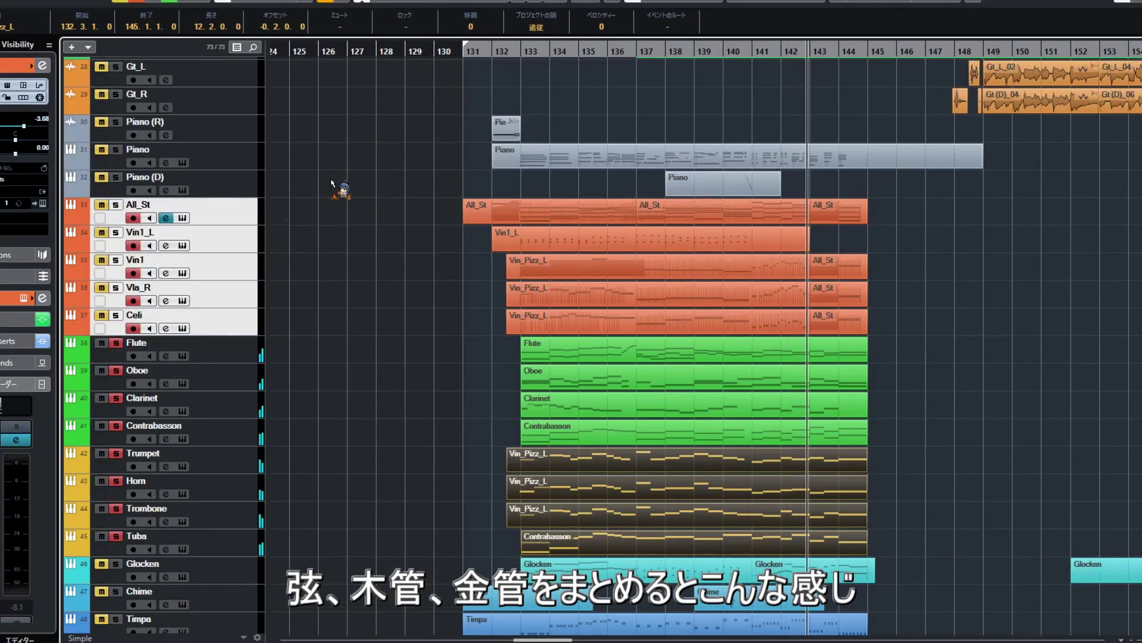
{"action": "left_click", "coordinate": [498, 52]}
{"action": "key", "text": "s"}
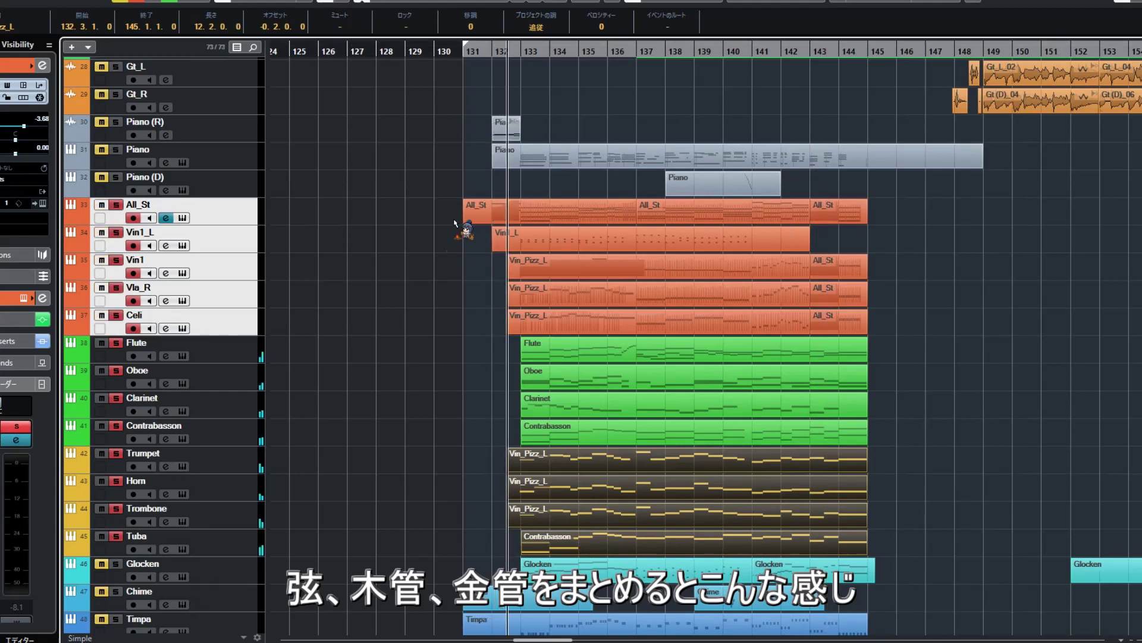
Select all string, woodwind and brass tracks and parts, examine their notes together in an enlarged key editor and close it.
{"action": "scroll", "coordinate": [439, 296], "scroll_direction": "down", "scroll_amount": 4}
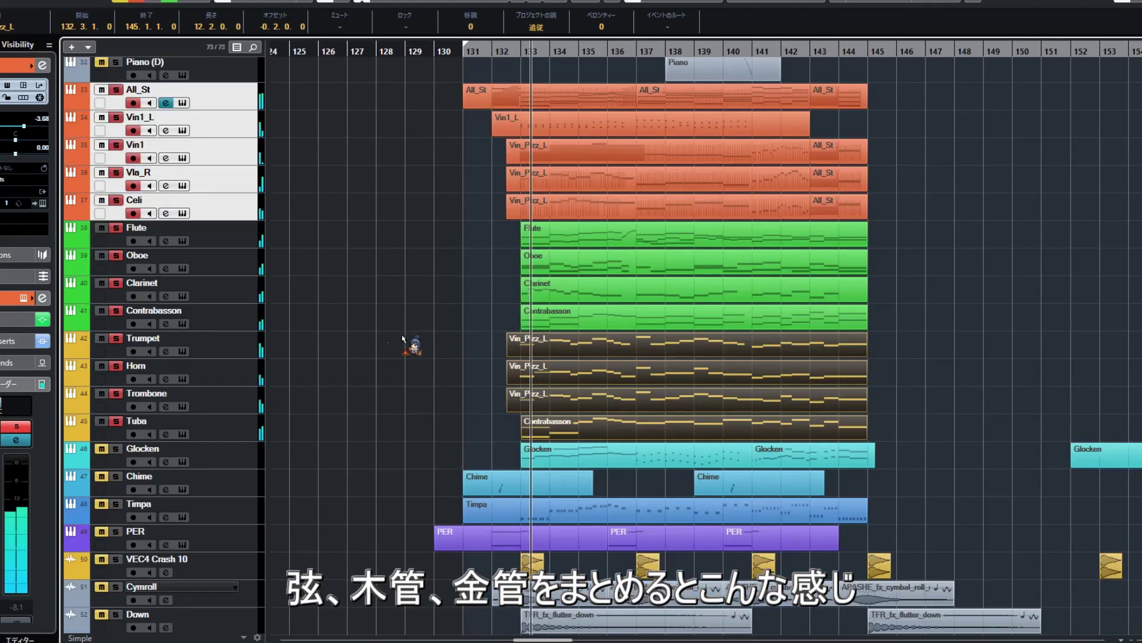
{"action": "left_click", "coordinate": [251, 438], "text": "shift"}
{"action": "scroll", "coordinate": [351, 399], "scroll_direction": "up", "scroll_amount": 4}
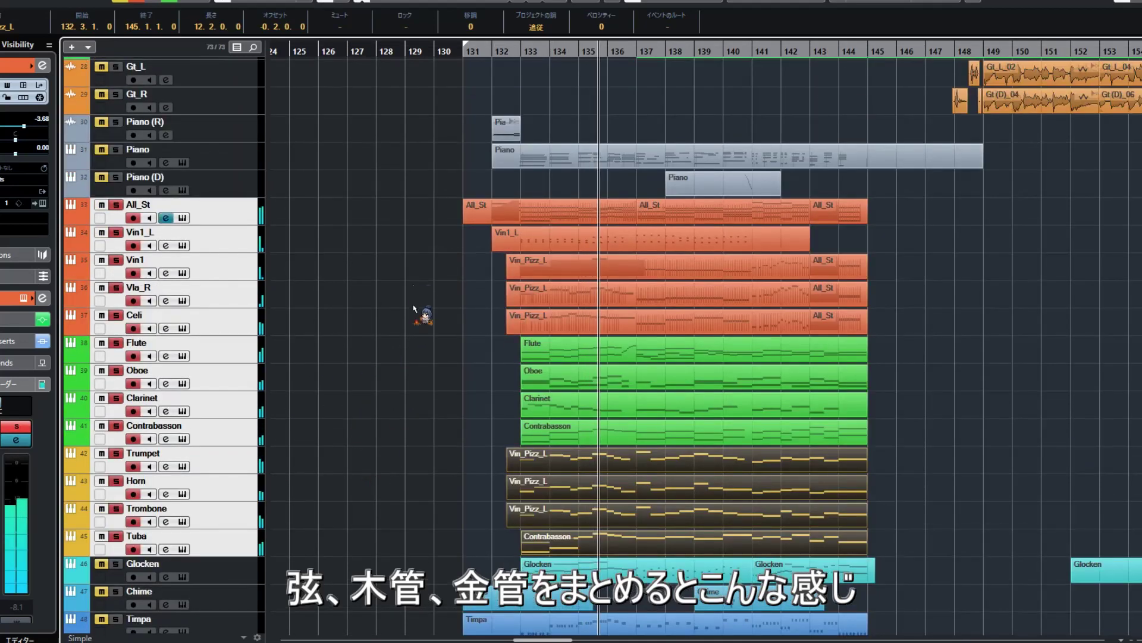
{"action": "left_click_drag", "start_coordinate": [407, 203], "coordinate": [913, 533]}
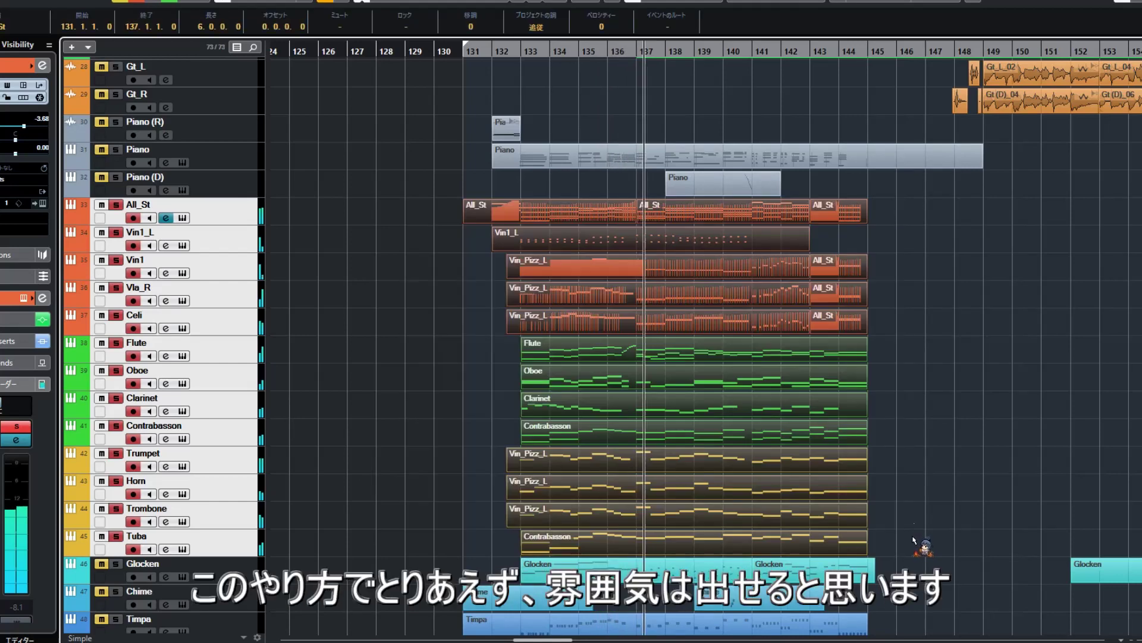
{"action": "key", "text": "Return"}
{"action": "left_click", "coordinate": [1134, 169]}
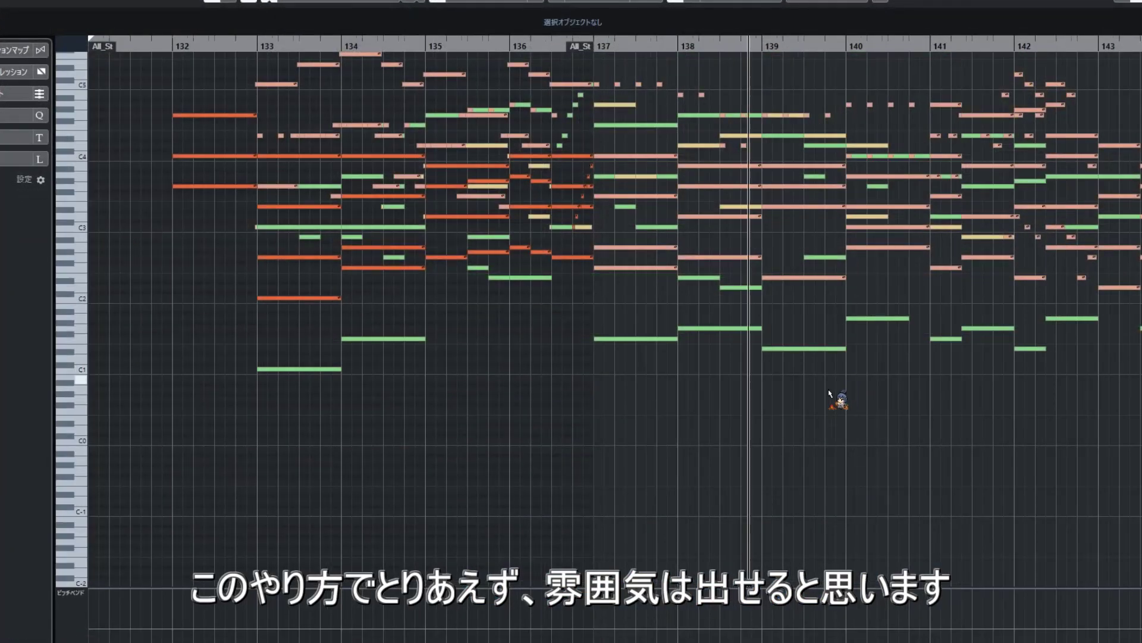
{"action": "left_click_drag", "start_coordinate": [826, 394], "coordinate": [692, 490]}
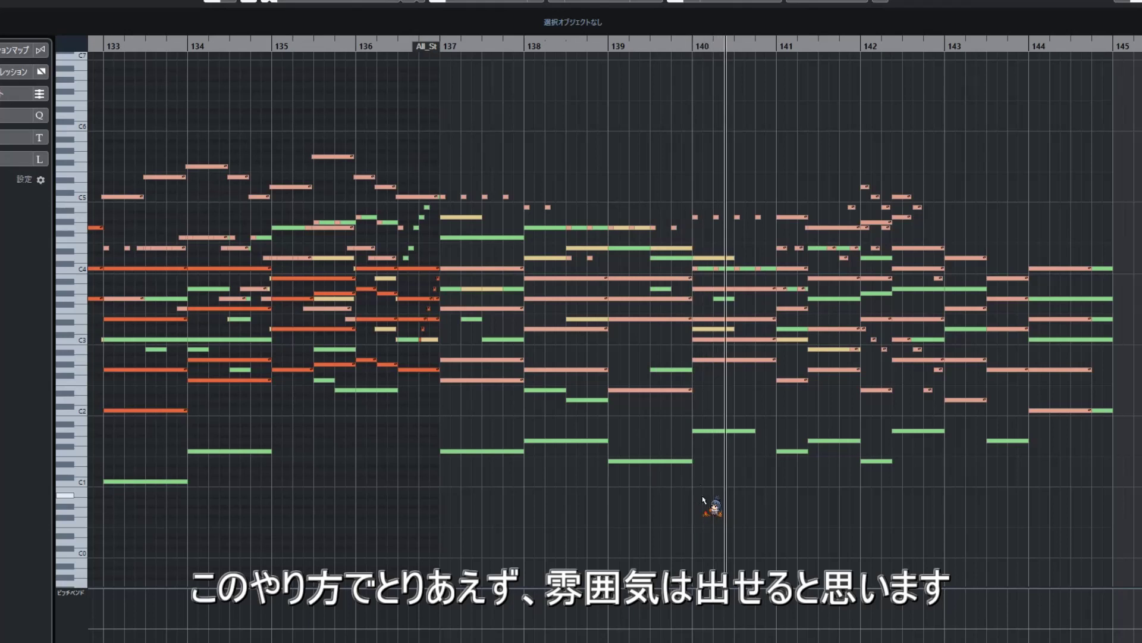
{"action": "key", "text": "Return"}
Deselect the parts, solo the Glocken track in place of the orchestra and open its PanCake2 auto-pan insert during playback.
{"action": "left_click", "coordinate": [397, 337]}
{"action": "scroll", "coordinate": [397, 337], "scroll_direction": "down", "scroll_amount": 4}
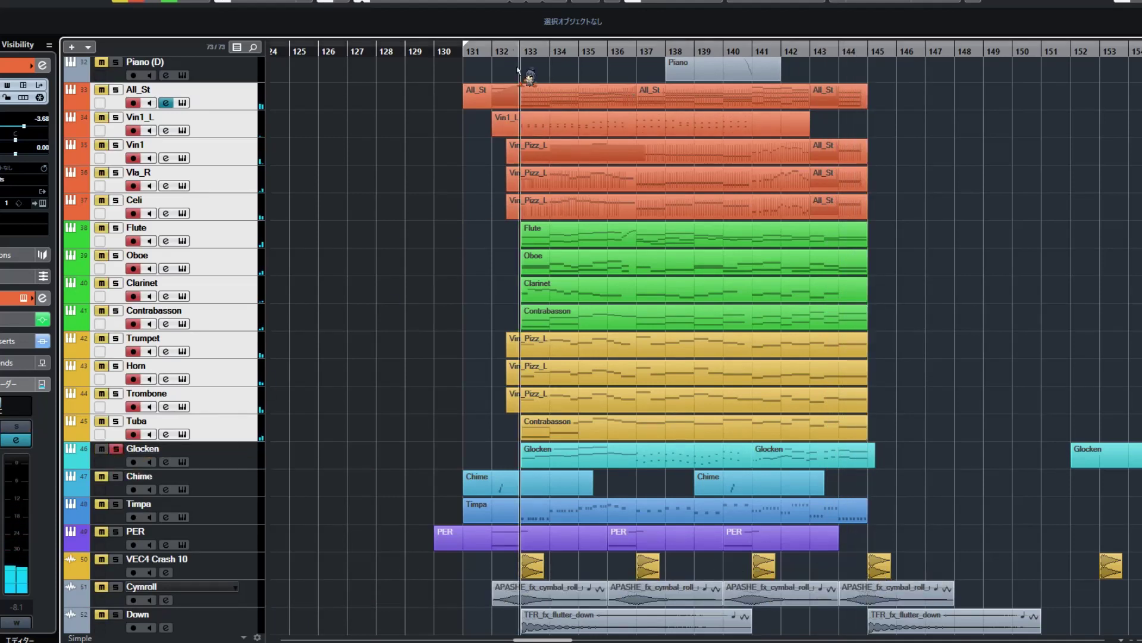
{"action": "left_click", "coordinate": [166, 464]}
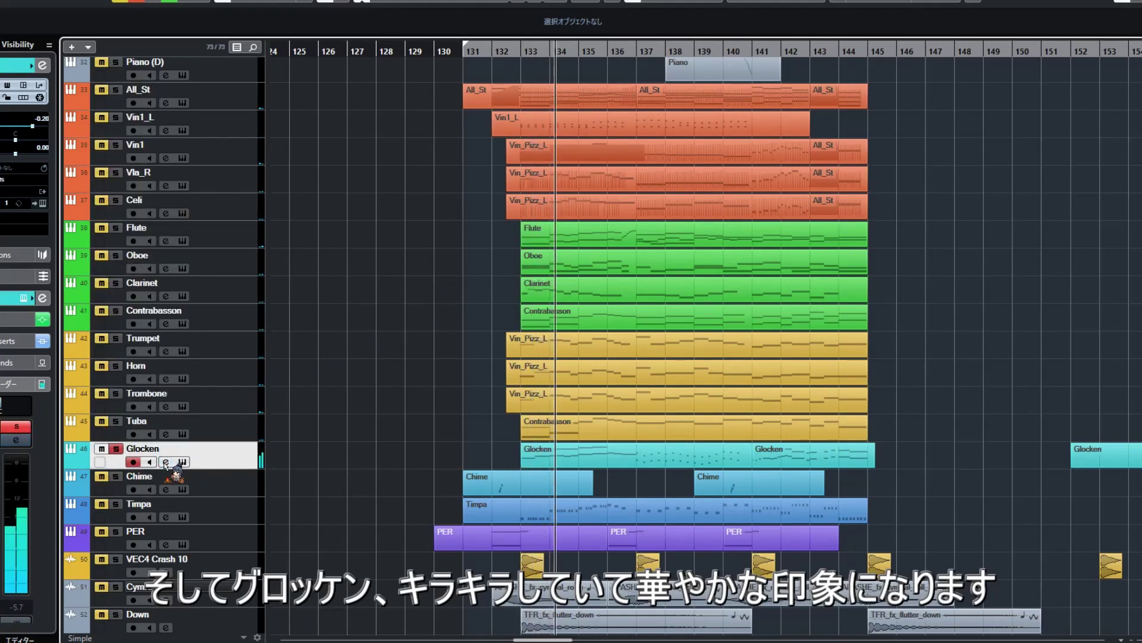
{"action": "left_click", "coordinate": [165, 464]}
{"action": "left_click", "coordinate": [173, 502]}
{"action": "left_click", "coordinate": [454, 362]}
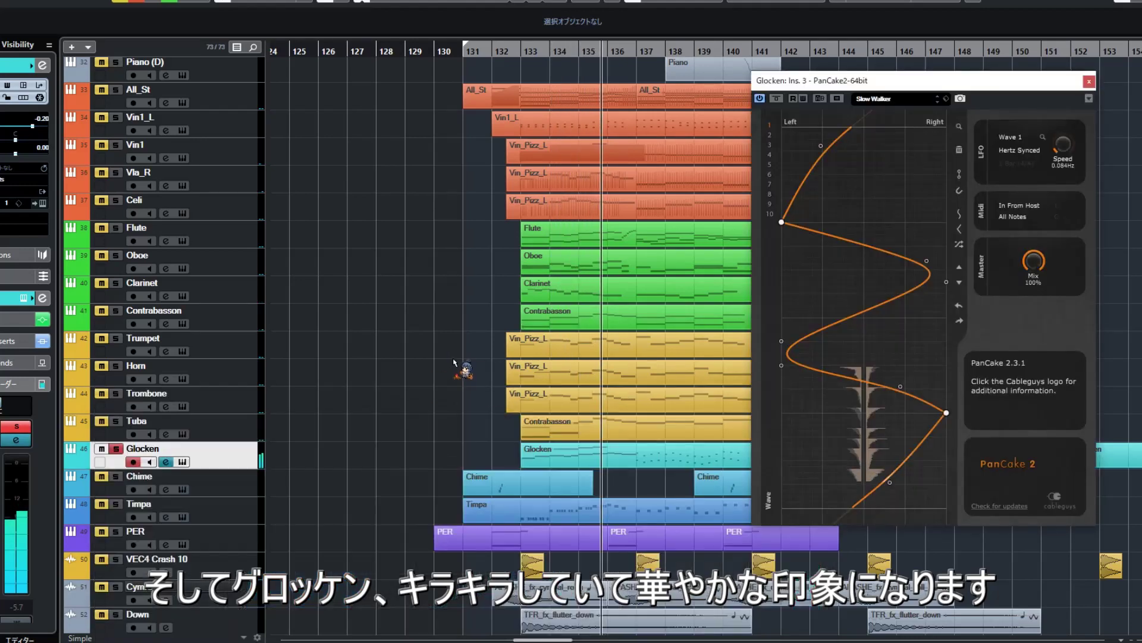
Close the PanCake2 window, examine the first Glocken part's notes in an enlarged key editor and close it.
{"action": "double_click", "coordinate": [565, 461]}
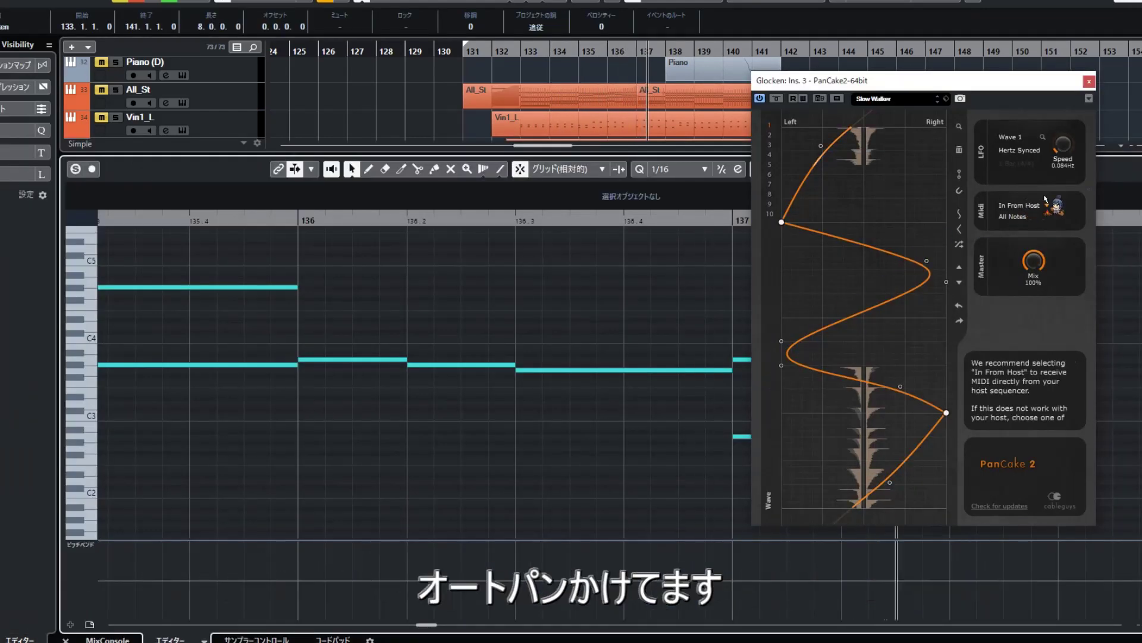
{"action": "left_click", "coordinate": [1128, 169]}
{"action": "left_click", "coordinate": [1088, 82]}
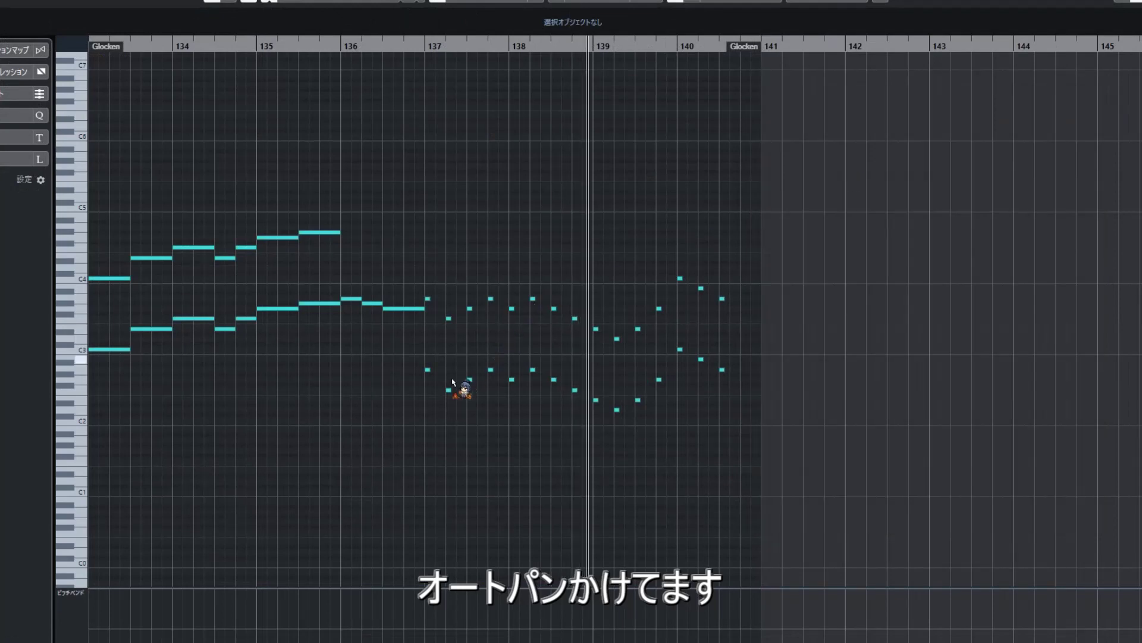
{"action": "key", "text": "Return"}
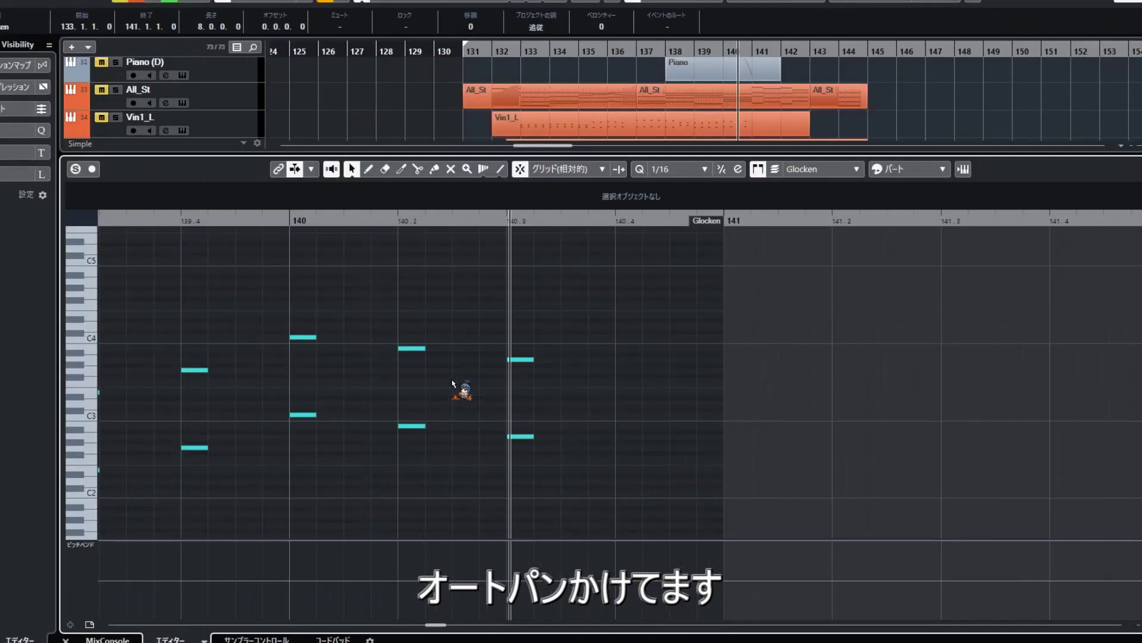
{"action": "key", "text": "Return"}
{"action": "left_click", "coordinate": [482, 458]}
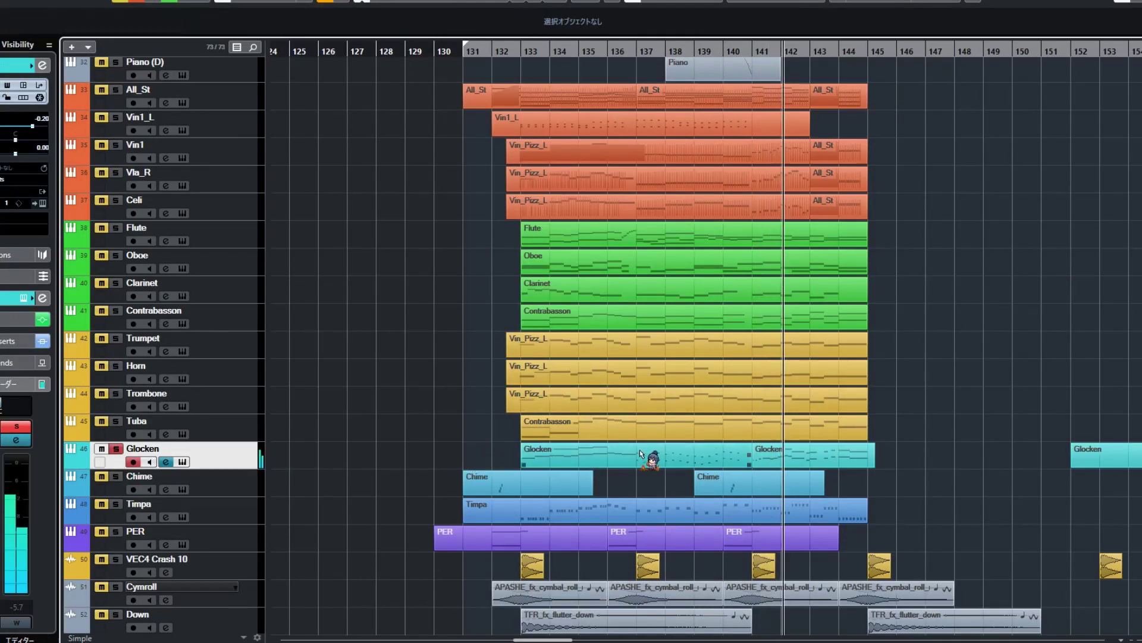
Solo the Chime and Timpa tracks in place of Glocken from bar 132, and examine the Timpa part's notes in the key editor.
{"action": "scroll", "coordinate": [595, 450], "scroll_direction": "down", "scroll_amount": 1}
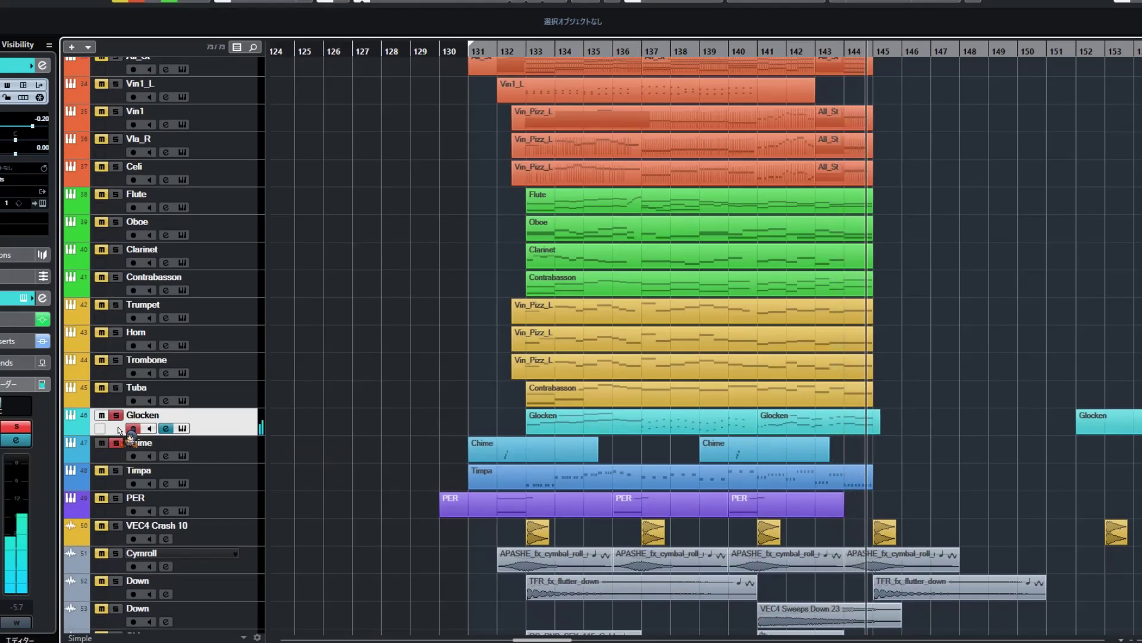
{"action": "left_click", "coordinate": [496, 49]}
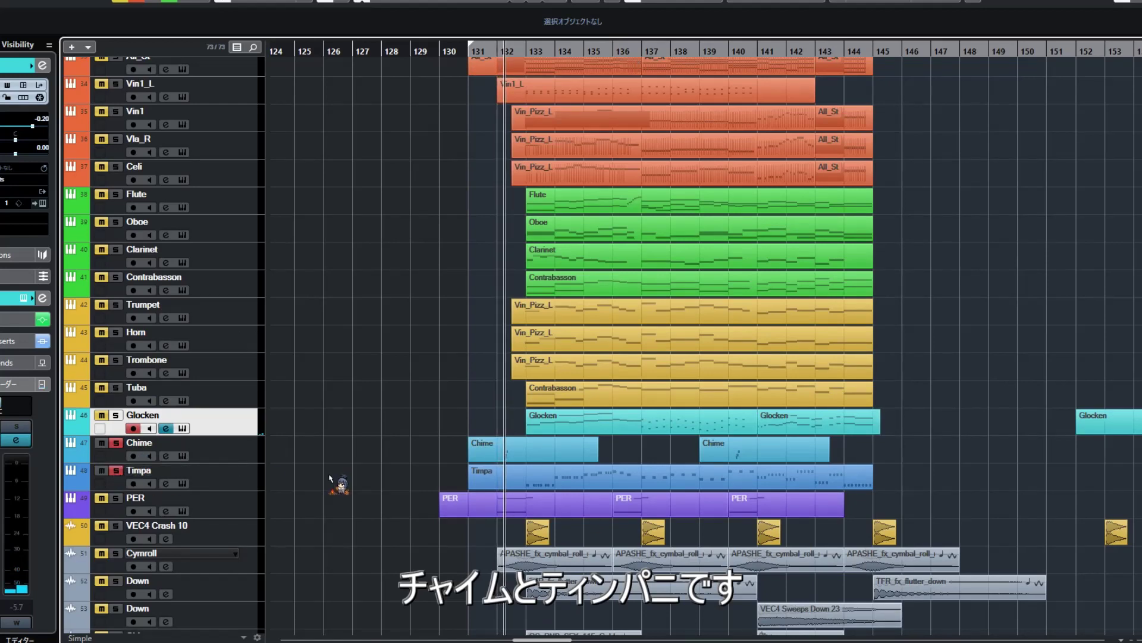
{"action": "left_click", "coordinate": [518, 479]}
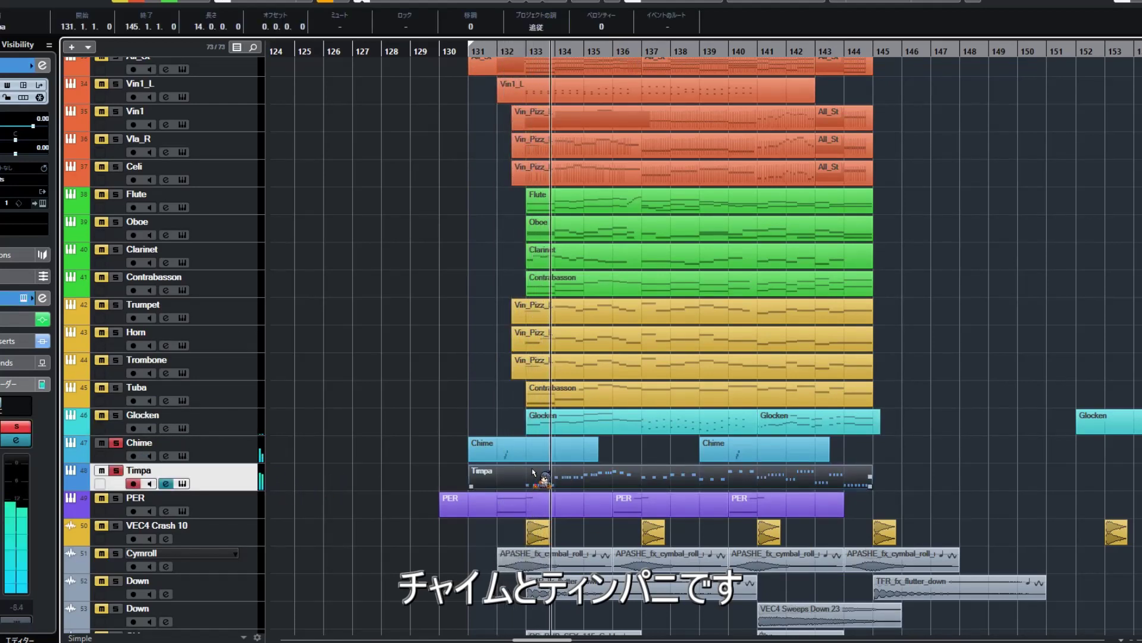
{"action": "double_click", "coordinate": [533, 473]}
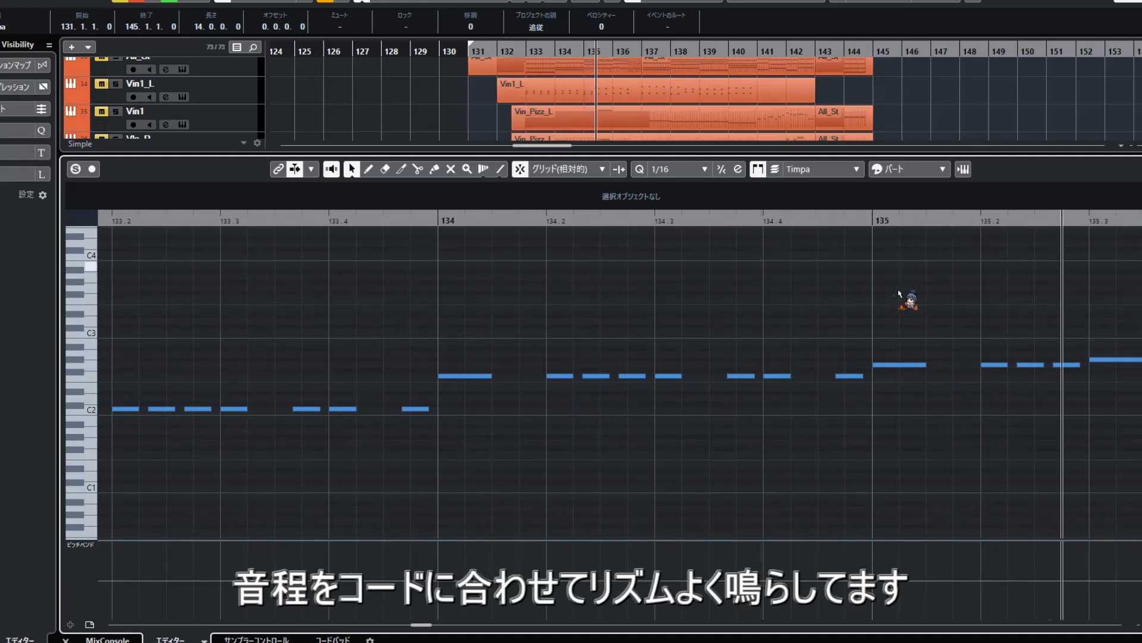
{"action": "key", "text": "Return"}
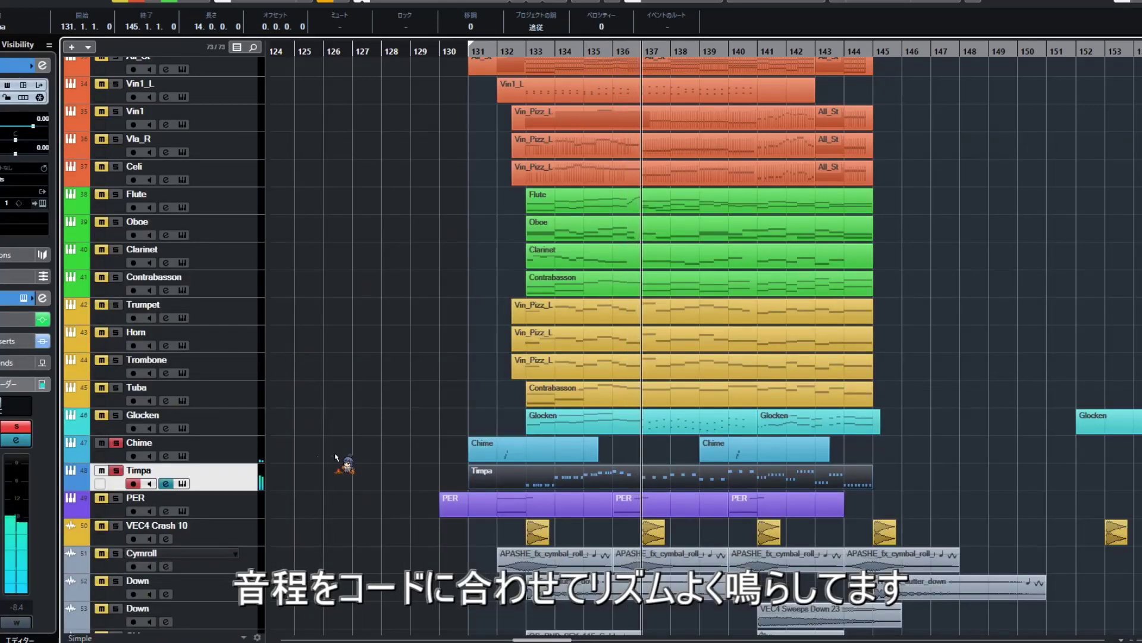
Replace the Timpa solo with the percussion and FX tracks, auditioning PER, Cymroll and both Down tracks.
{"action": "left_click", "coordinate": [117, 499]}
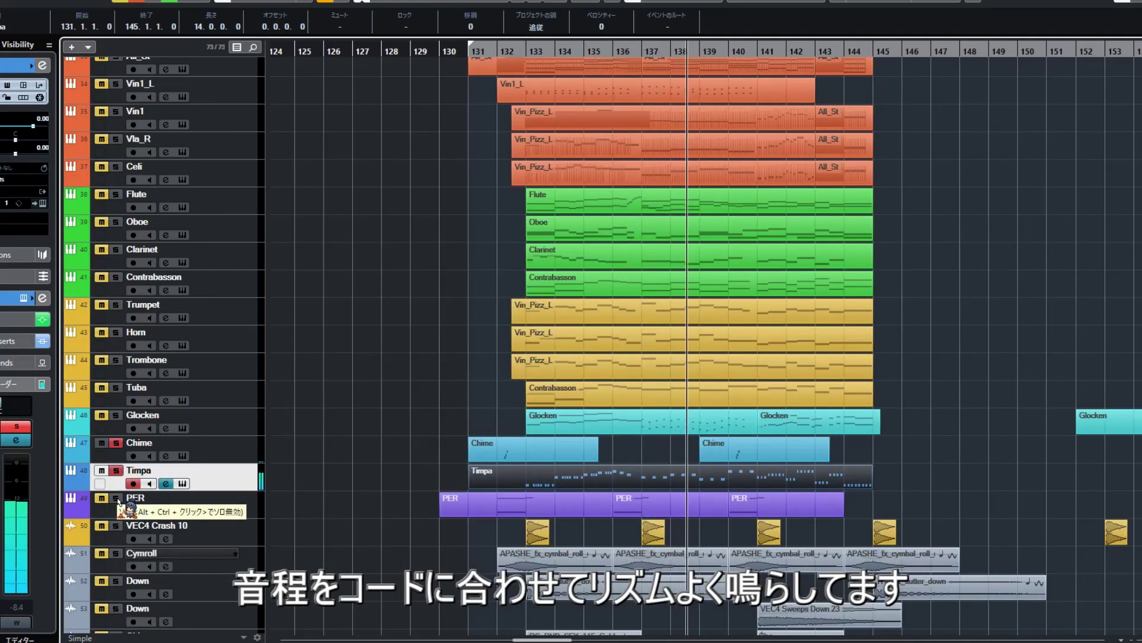
{"action": "left_click", "coordinate": [117, 470]}
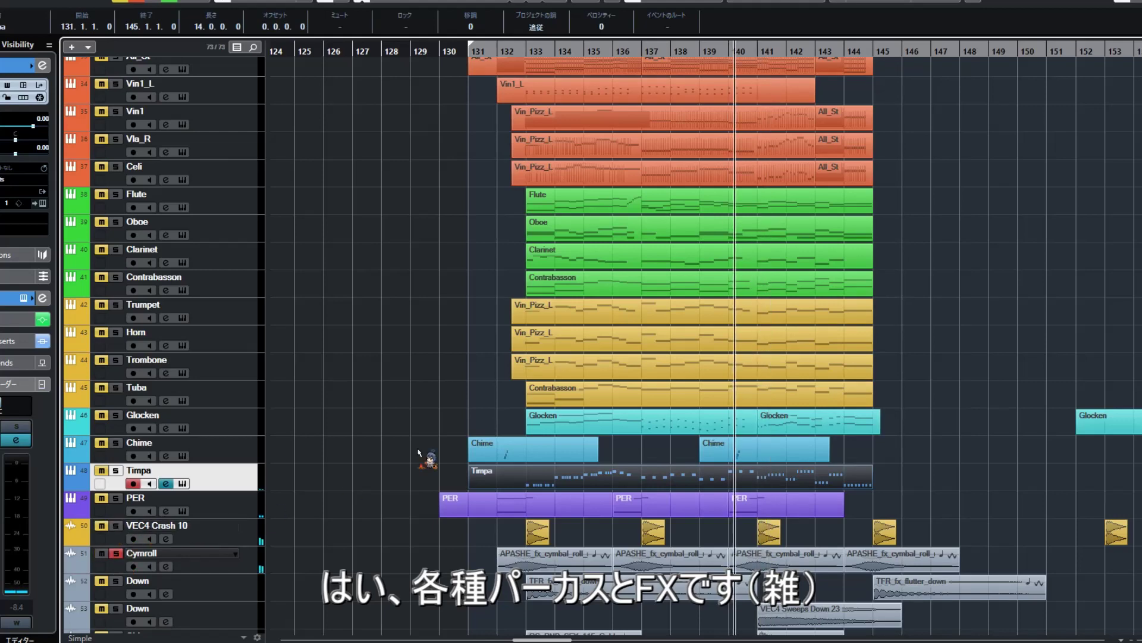
{"action": "scroll", "coordinate": [420, 453], "scroll_direction": "down", "scroll_amount": 5}
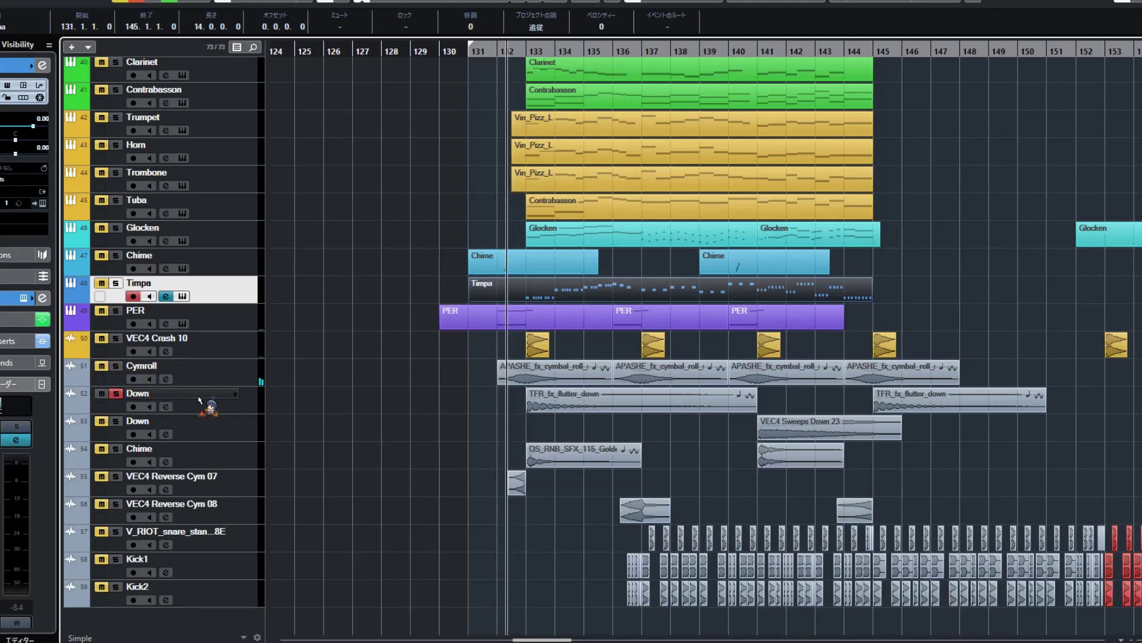
{"action": "left_click", "coordinate": [115, 422]}
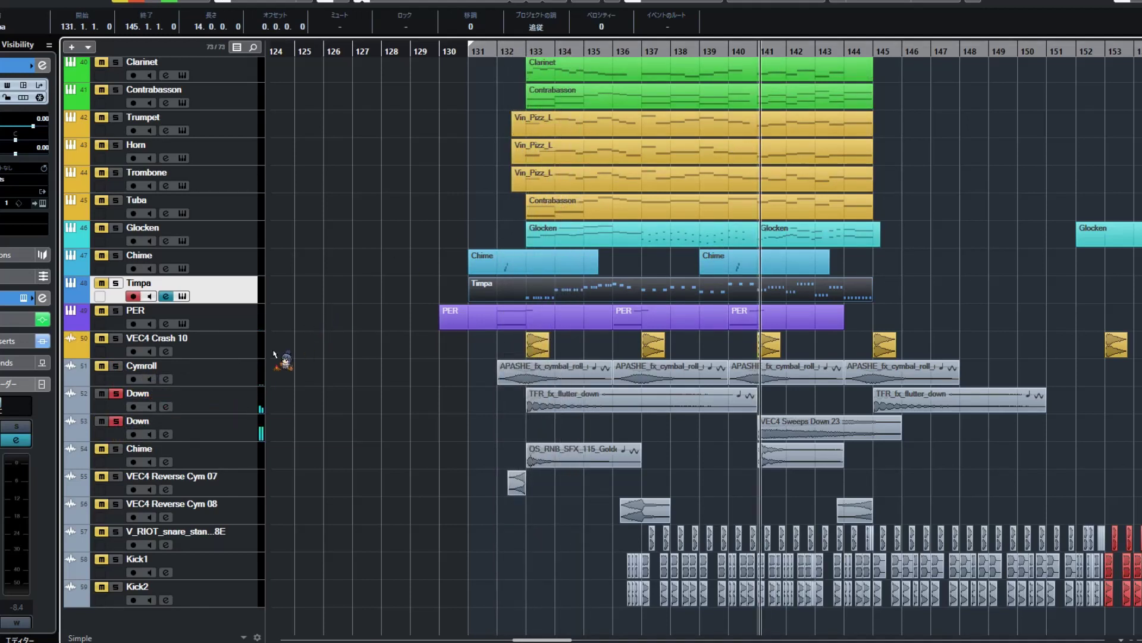
Audition the audio Chime track, VEC4 Reverse Cym 07 and VEC4 Reverse Cym 08 in solo one after another.
{"action": "left_click", "coordinate": [136, 450]}
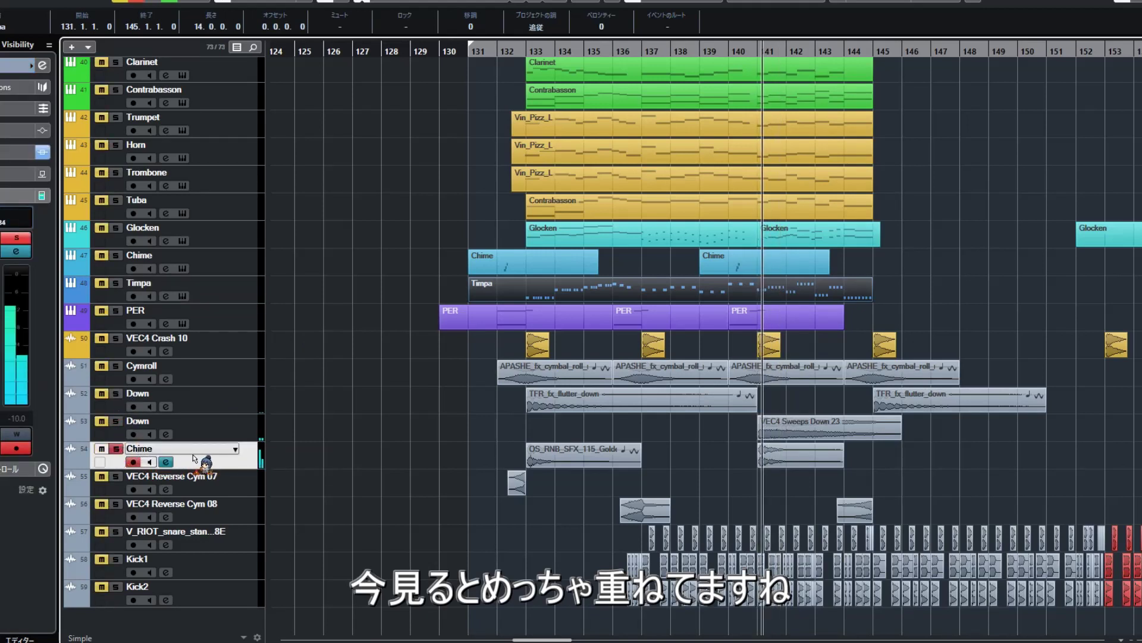
{"action": "left_click", "coordinate": [116, 477]}
{"action": "left_click", "coordinate": [117, 449]}
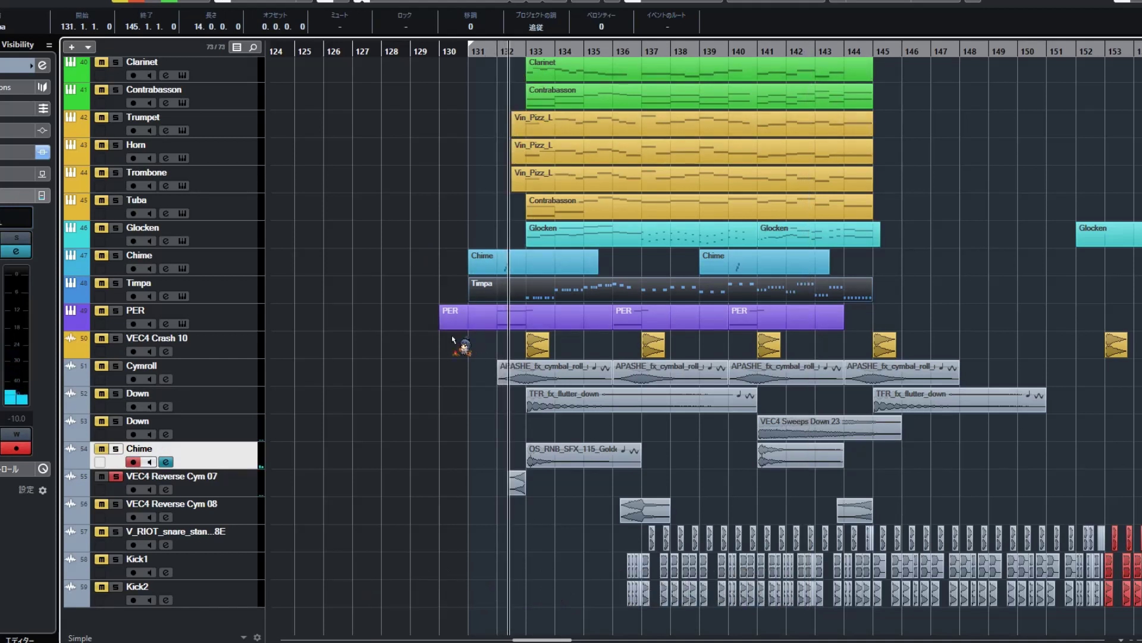
{"action": "left_click", "coordinate": [116, 504], "text": "ctrl"}
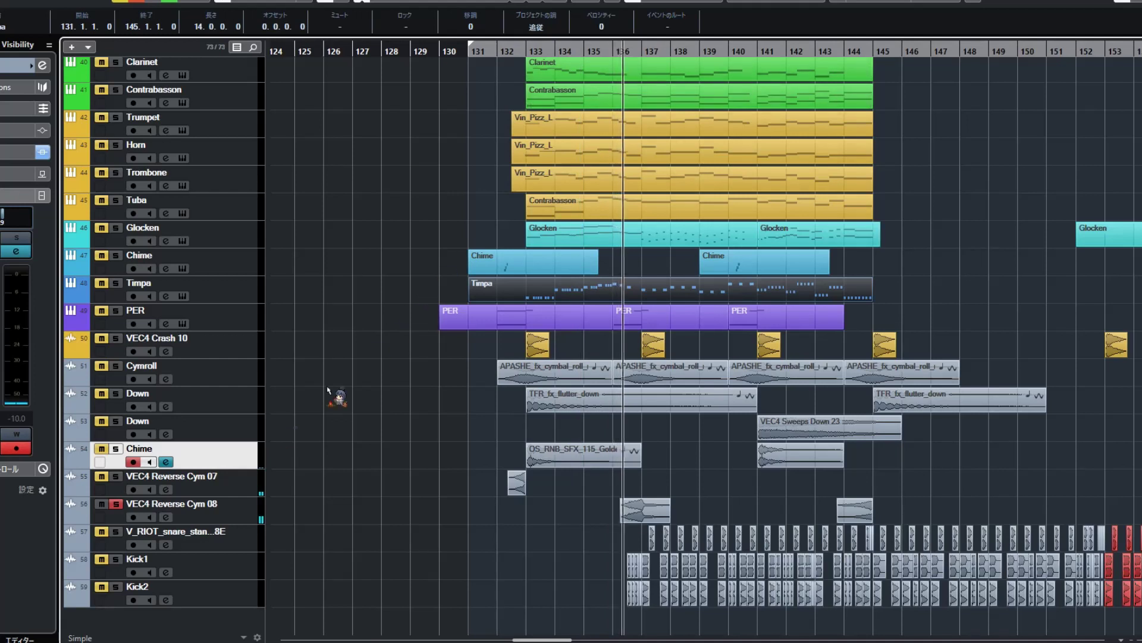
Solo the V_RIOT snare, Kick1 and Kick2 tracks together in place of the reverse cymbals.
{"action": "left_click", "coordinate": [116, 532], "text": "ctrl"}
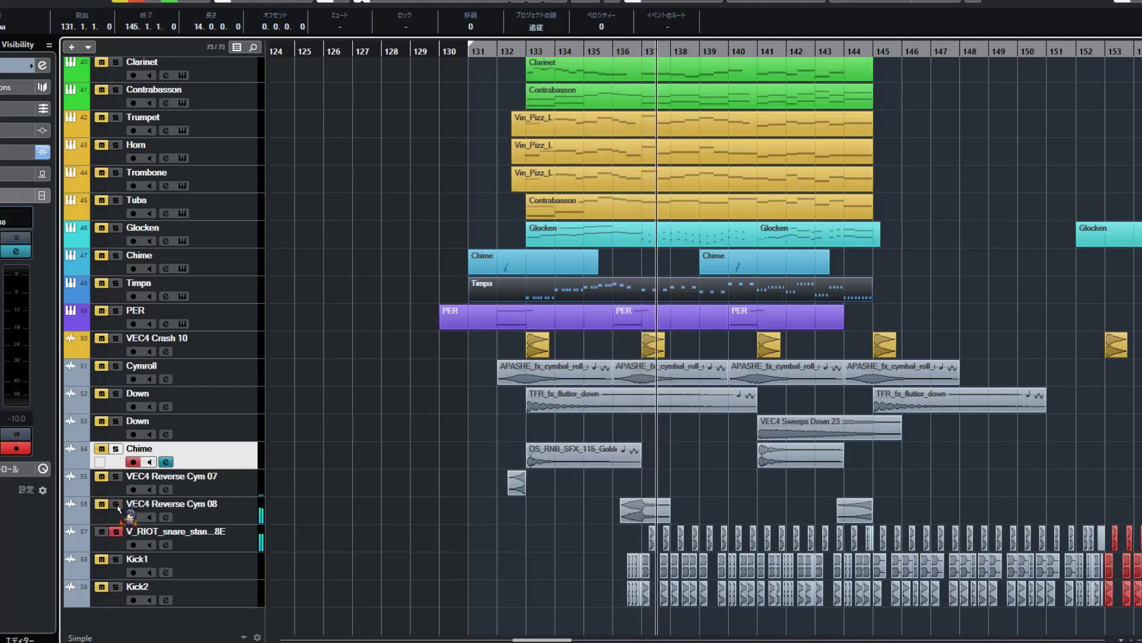
{"action": "left_click", "coordinate": [119, 542]}
{"action": "left_click", "coordinate": [117, 531]}
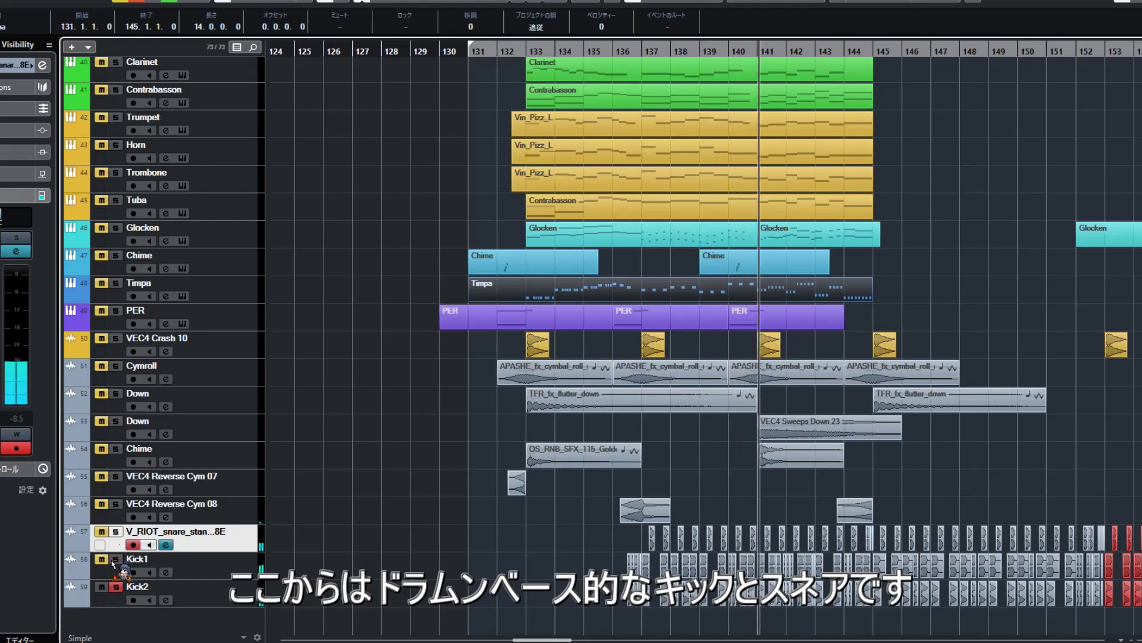
{"action": "left_click", "coordinate": [116, 560]}
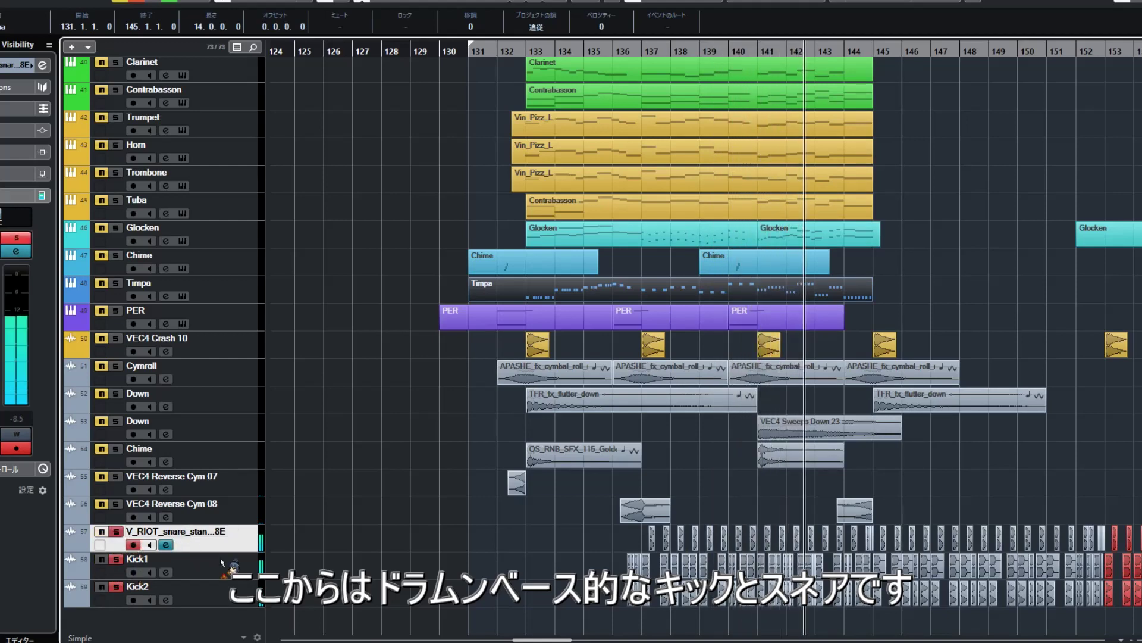
Select the V_RIOT snare, Kick1 and Kick2 tracks, clear their solo and play the arrangement from bar 133.
{"action": "left_click", "coordinate": [246, 602], "text": "shift"}
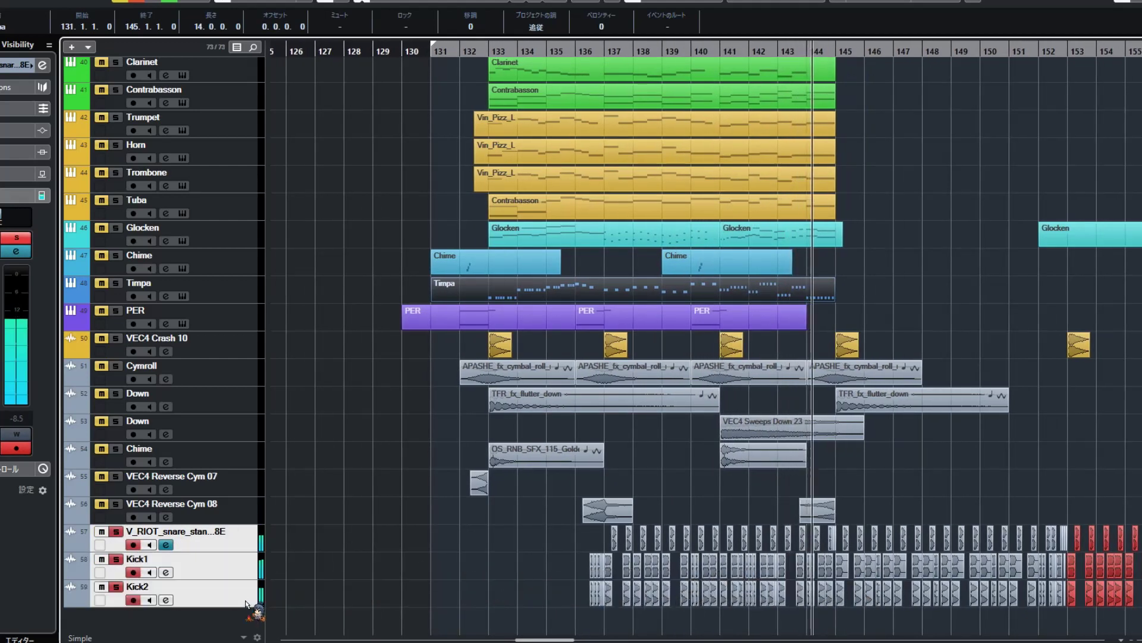
{"action": "key", "text": "s"}
{"action": "left_click", "coordinate": [490, 46]}
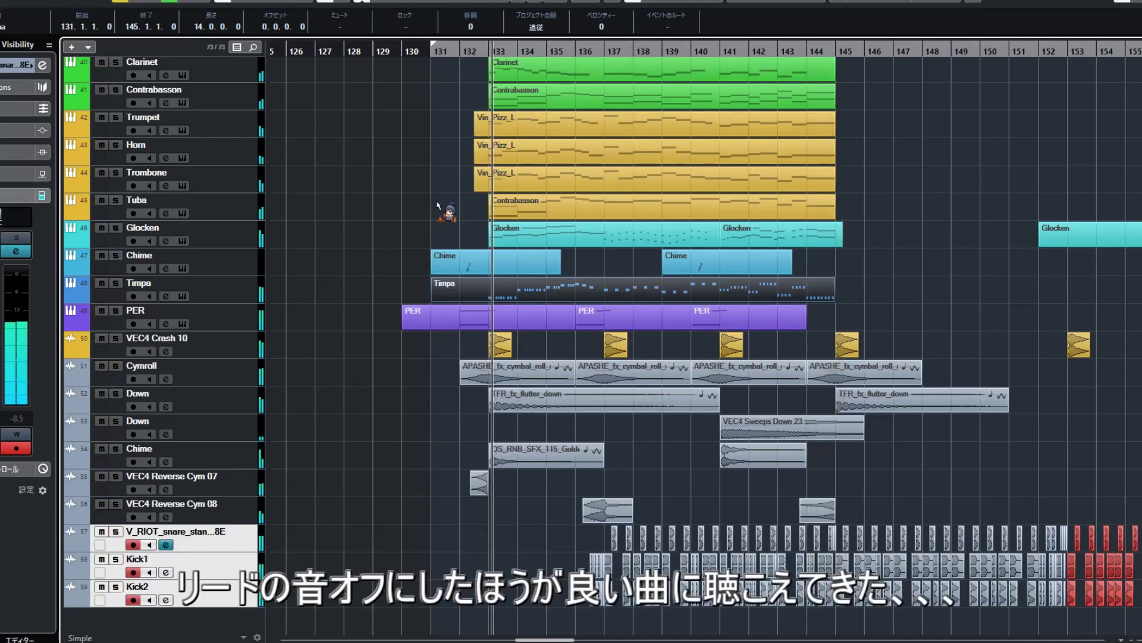
Deselect the Timpa part and unmute the four lead tracks 8Bit, 8Bit 2, Lead_L and Lead_R during playback.
{"action": "left_click", "coordinate": [374, 317]}
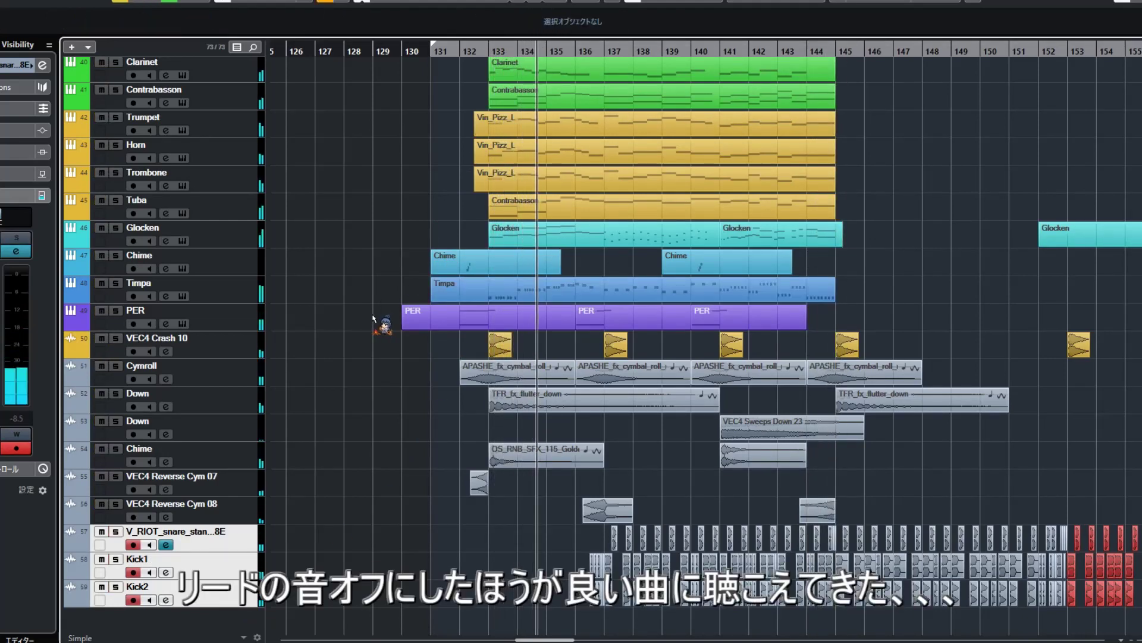
{"action": "scroll", "coordinate": [375, 317], "scroll_direction": "up", "scroll_amount": 10}
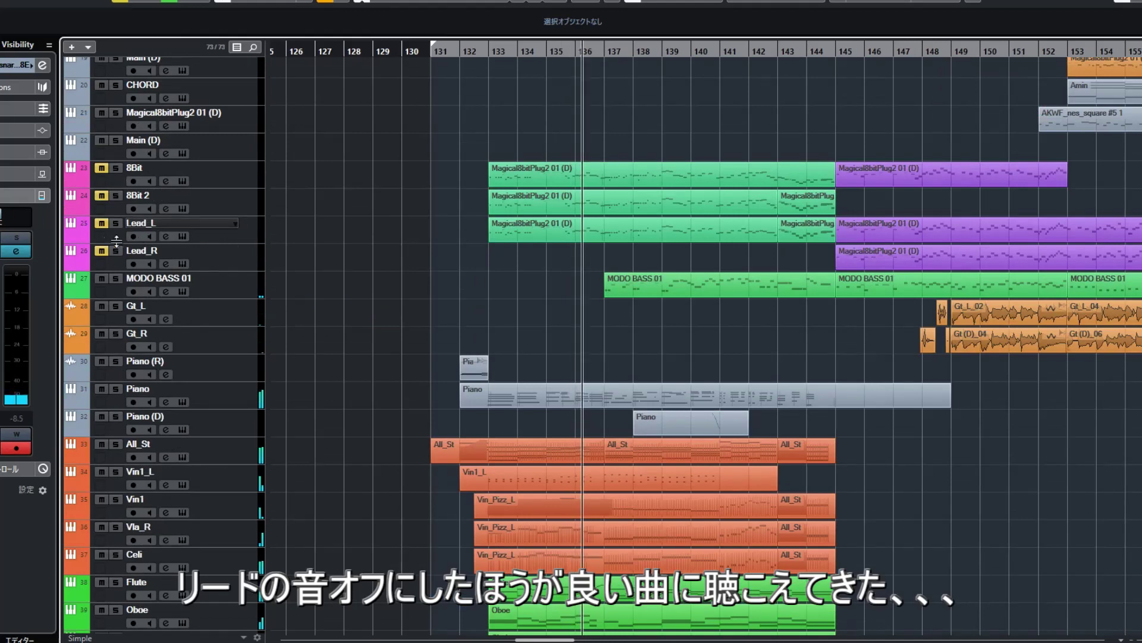
{"action": "left_click_drag", "start_coordinate": [102, 251], "coordinate": [104, 170]}
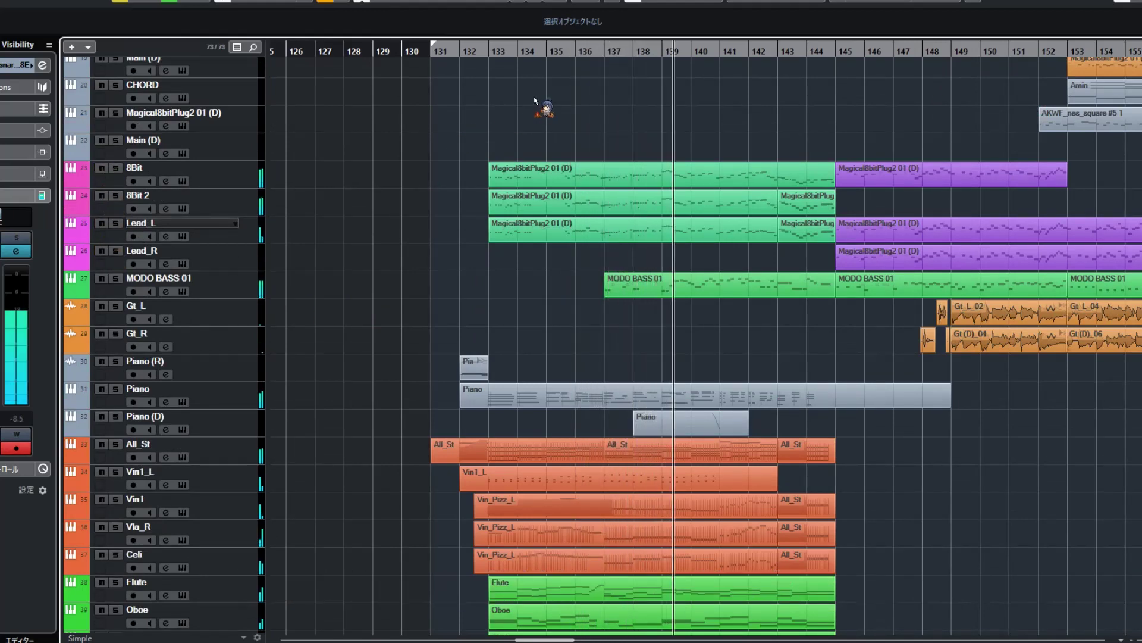
{"action": "scroll", "coordinate": [700, 214], "scroll_direction": "down", "scroll_amount": 2}
{"action": "scroll", "coordinate": [887, 270], "scroll_direction": "down", "scroll_amount": 6}
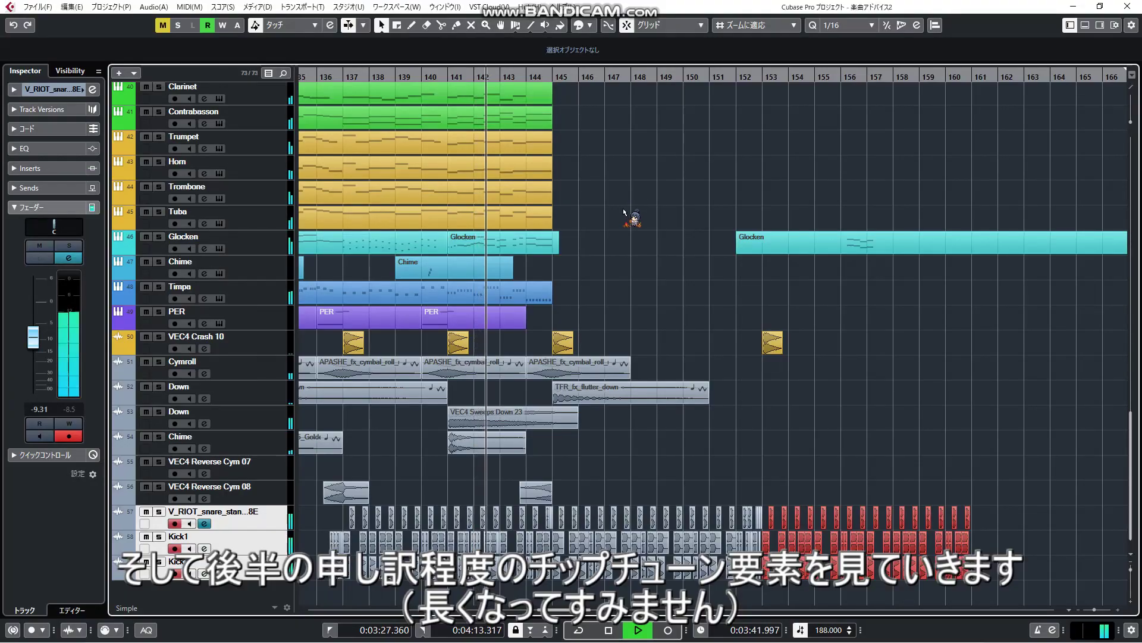
Audition the 8Bit, Lead_L and Lead_R tracks in solo in the section after bar 145, and clear their solo.
{"action": "scroll", "coordinate": [630, 255], "scroll_direction": "up", "scroll_amount": 3}
{"action": "scroll", "coordinate": [635, 259], "scroll_direction": "up", "scroll_amount": 9}
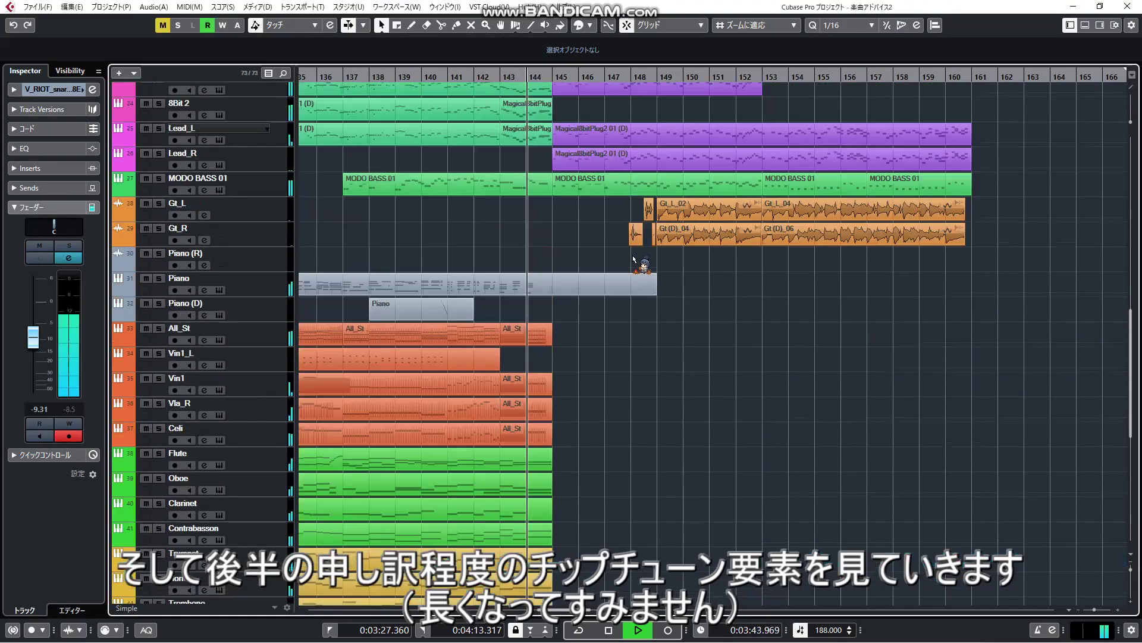
{"action": "scroll", "coordinate": [634, 259], "scroll_direction": "up", "scroll_amount": 3}
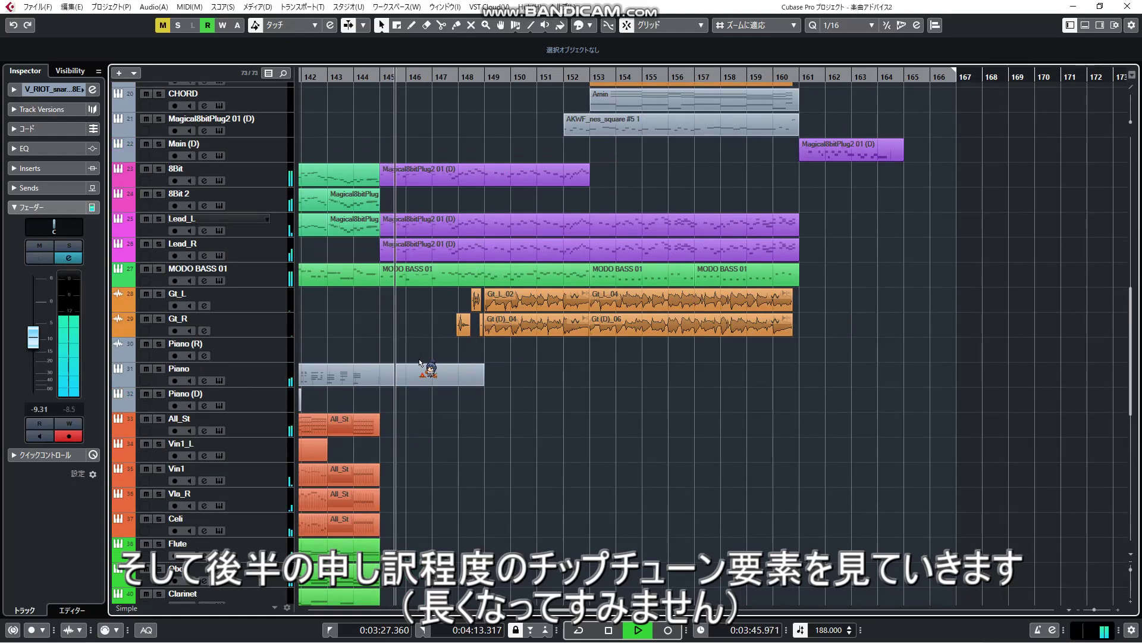
{"action": "scroll", "coordinate": [417, 368], "scroll_direction": "up", "scroll_amount": 4}
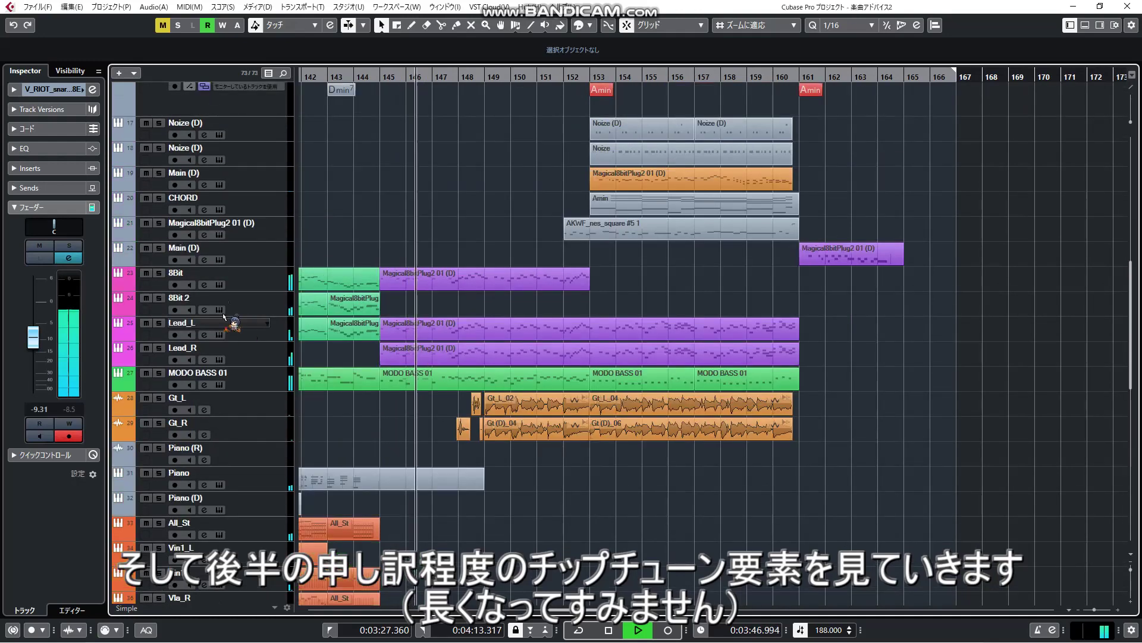
{"action": "left_click", "coordinate": [159, 273]}
{"action": "left_click", "coordinate": [159, 323]}
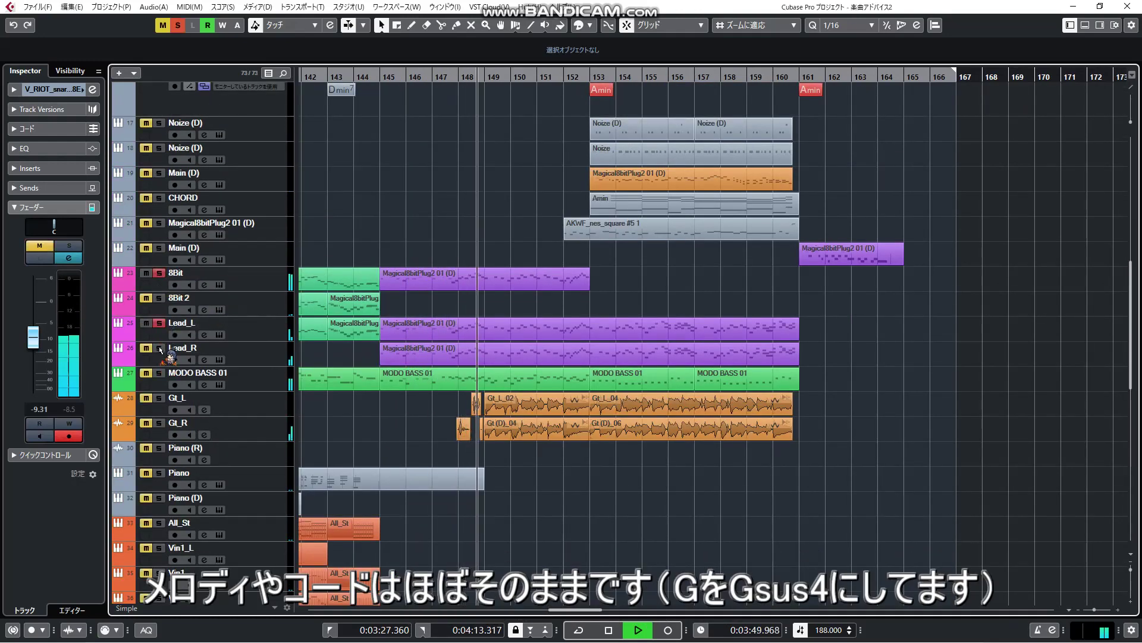
{"action": "left_click", "coordinate": [159, 348]}
{"action": "left_click", "coordinate": [159, 347]}
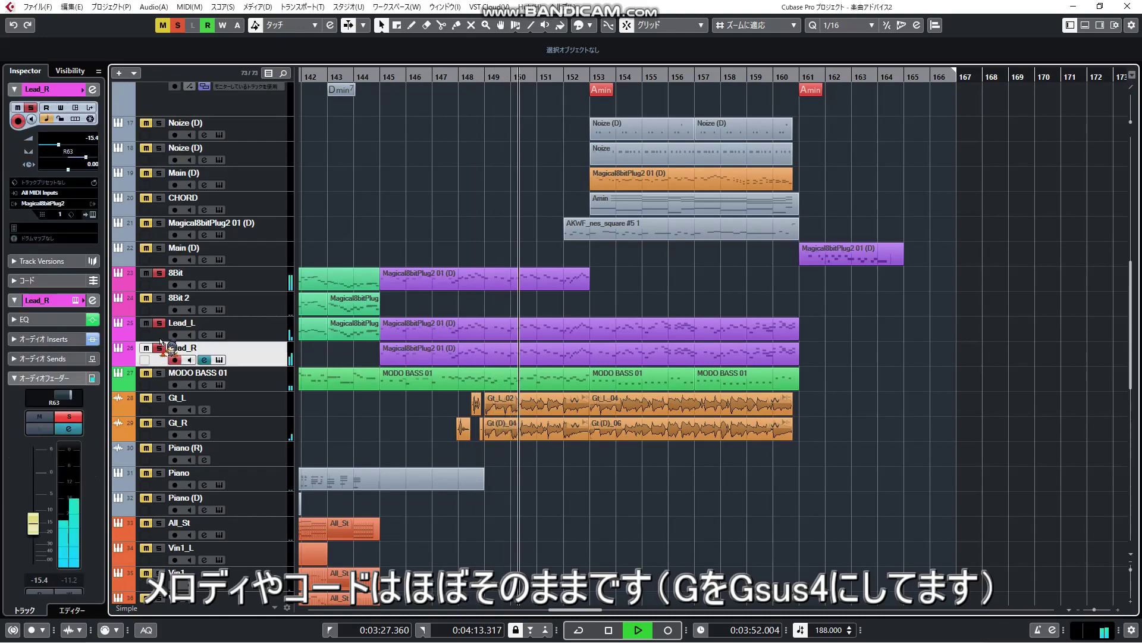
{"action": "left_click", "coordinate": [158, 273]}
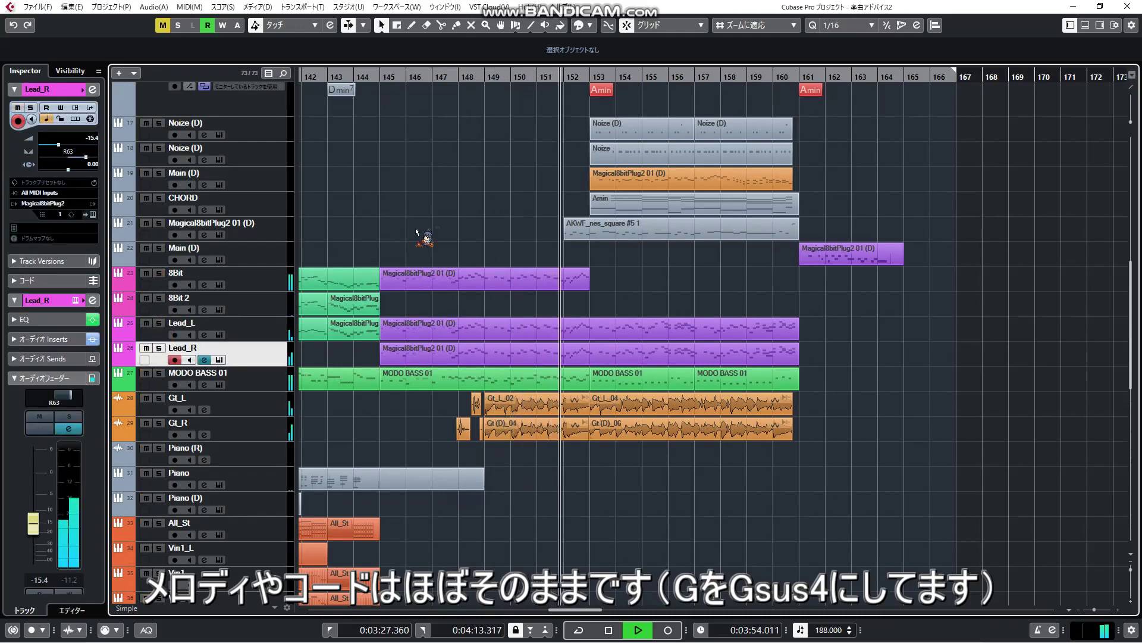
Solo Magical8bitPlug2 01 (D), Main (D), Lead_L and Lead_R, and view the Magical8bitPlug2 01 (D) instrument settings before closing them.
{"action": "scroll", "coordinate": [426, 233], "scroll_direction": "up", "scroll_amount": 2}
{"action": "left_click", "coordinate": [160, 326]}
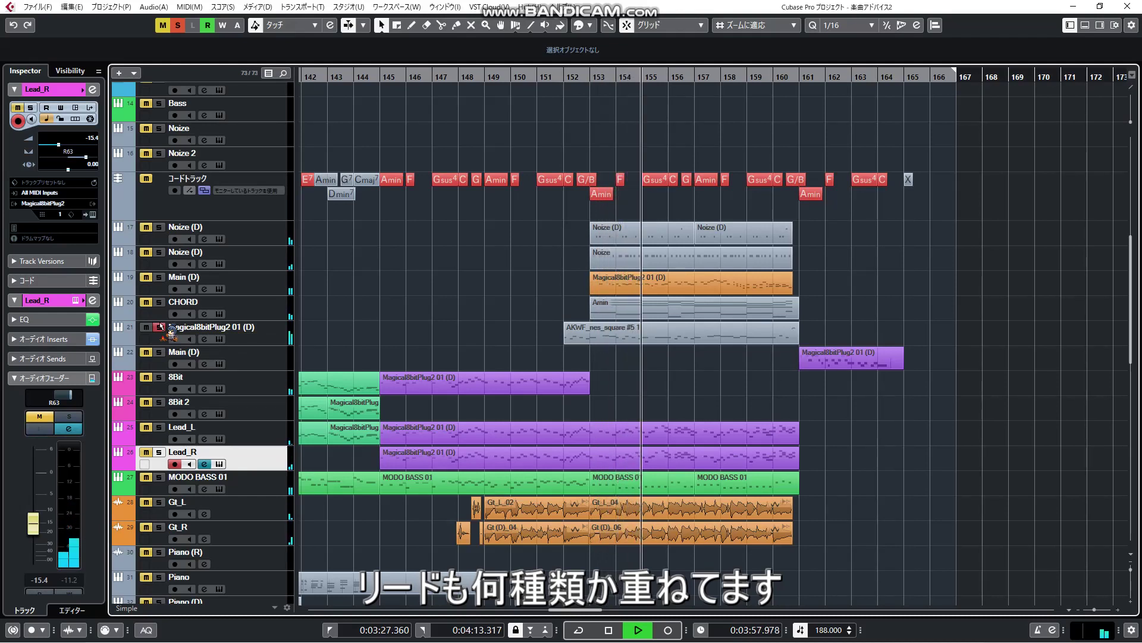
{"action": "left_click", "coordinate": [159, 427]}
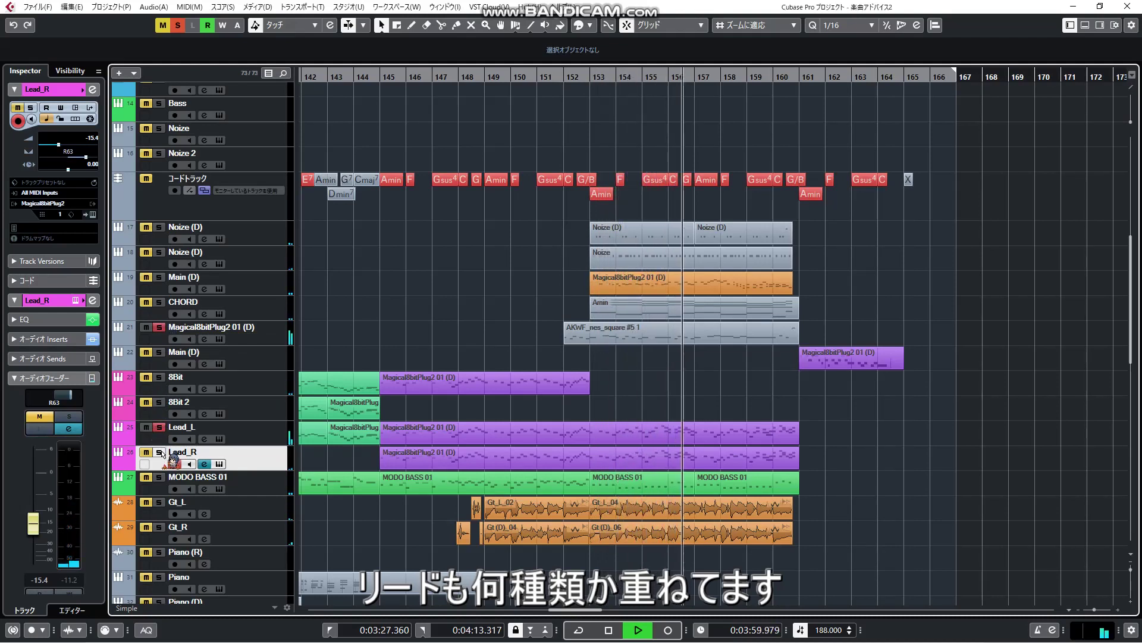
{"action": "left_click", "coordinate": [159, 452]}
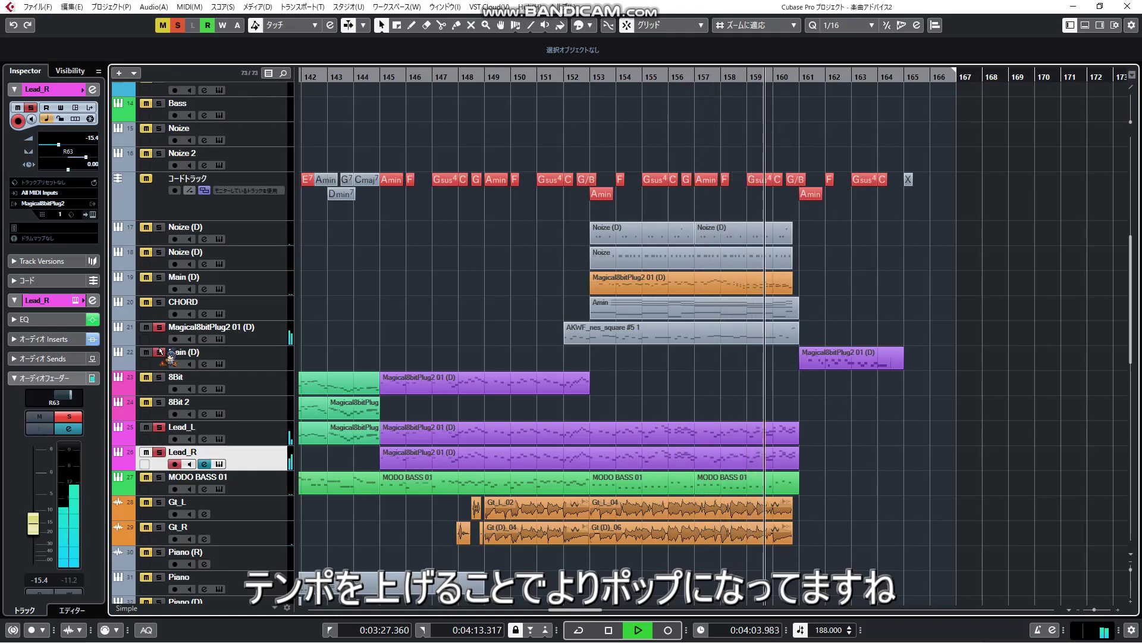
{"action": "left_click", "coordinate": [219, 339]}
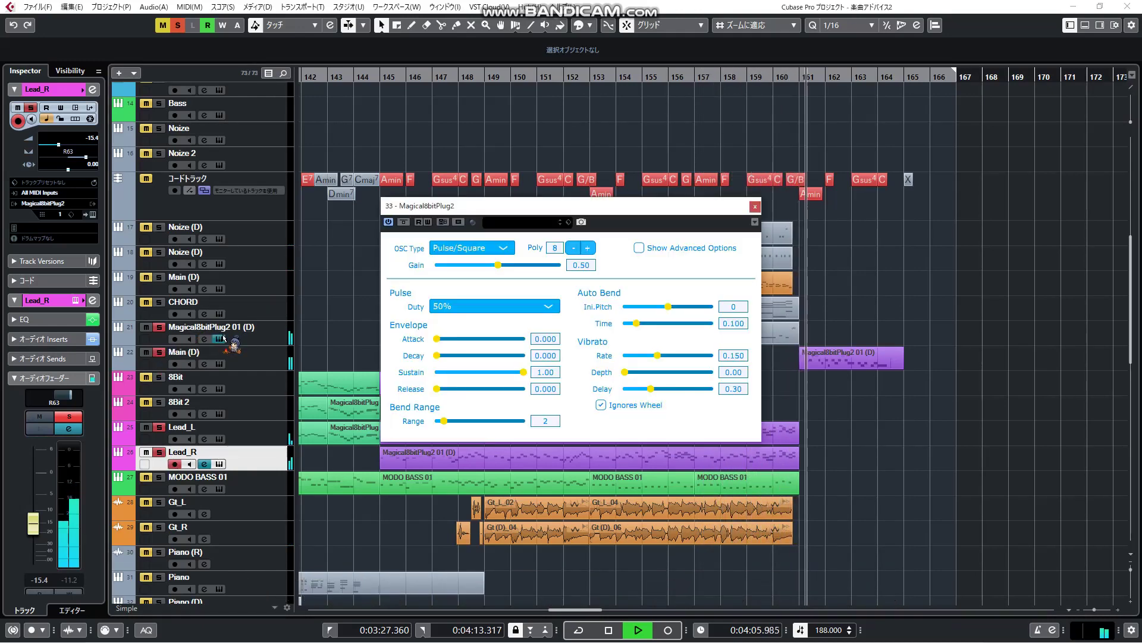
{"action": "left_click", "coordinate": [221, 338]}
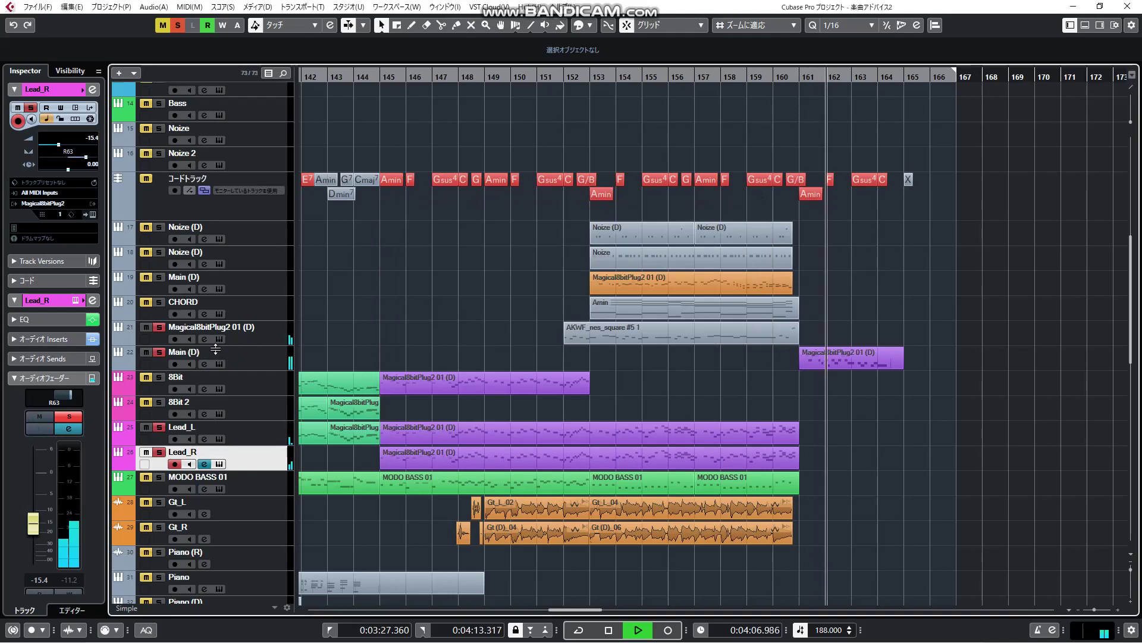
Clear the solo on the Lead_L, Lead_R, Magical8bitPlug2 01 (D) and Main (D) tracks.
{"action": "left_click", "coordinate": [259, 431], "text": "shift"}
{"action": "left_click", "coordinate": [273, 351]}
{"action": "left_click", "coordinate": [272, 336]}
{"action": "left_click", "coordinate": [281, 333], "text": "shift"}
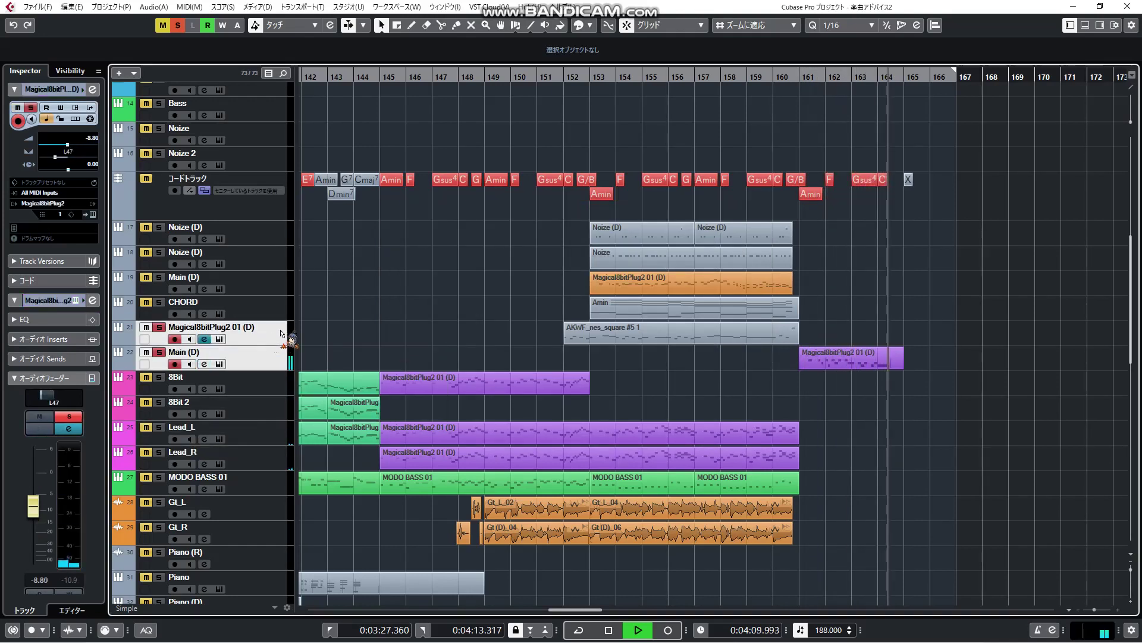
{"action": "key", "text": "s"}
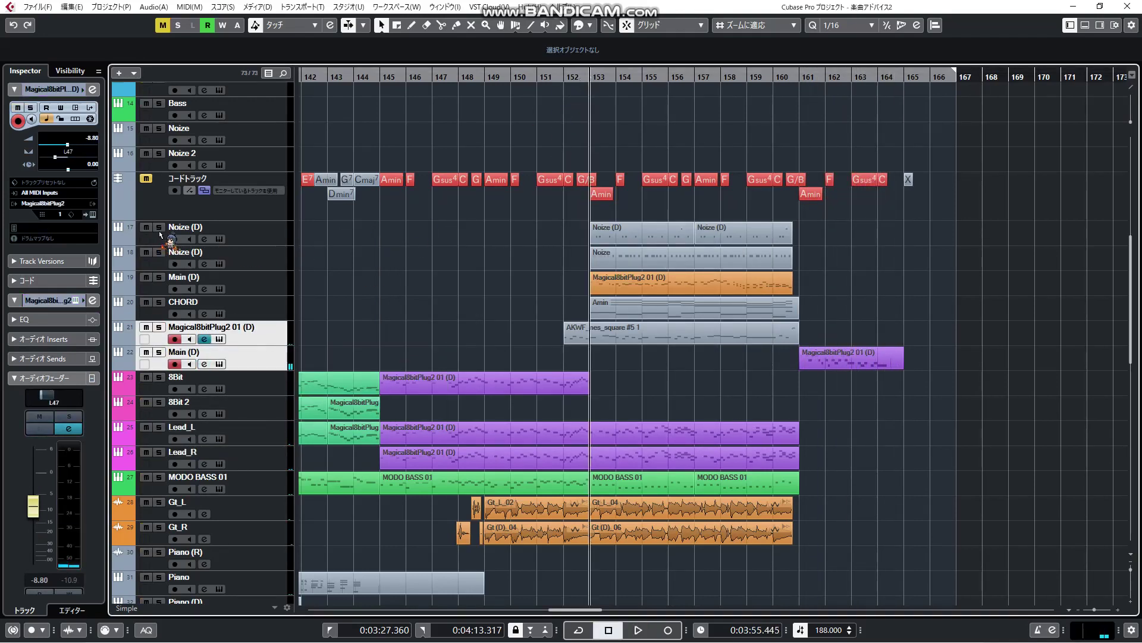
Solo the first Noize (D) track, play it from bar 153 and open its instrument settings.
{"action": "left_click", "coordinate": [160, 235]}
{"action": "key", "text": "s"}
{"action": "key", "text": "space"}
{"action": "left_click", "coordinate": [220, 239]}
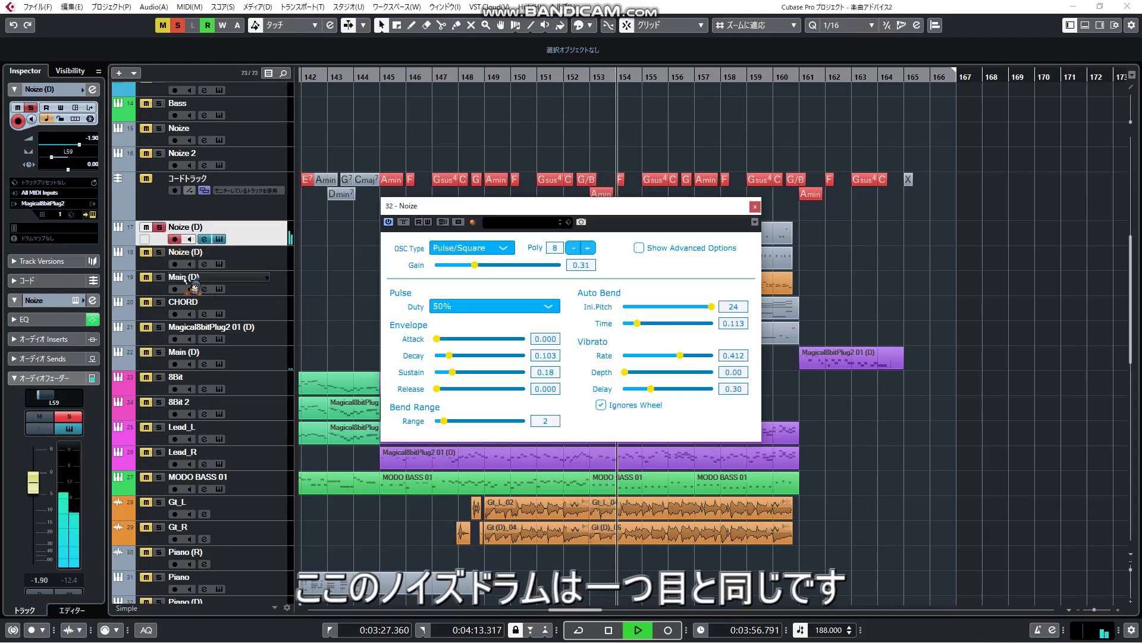
Solo the second Noize (D) track, compare its instrument settings side by side with the first Noize (D) track's, and close both.
{"action": "left_click", "coordinate": [160, 252]}
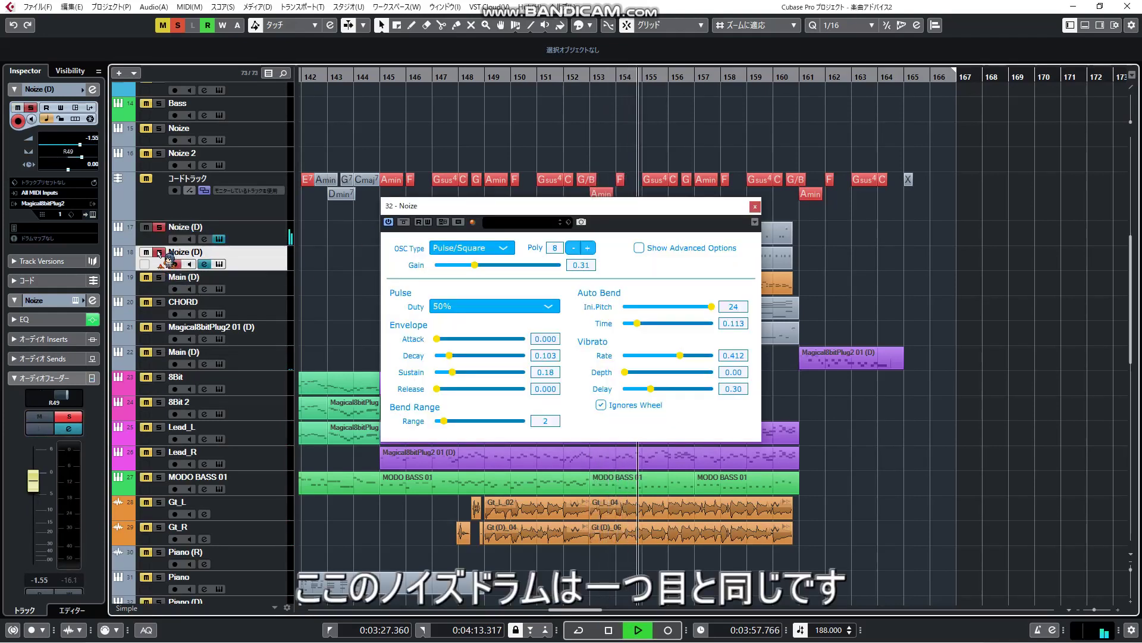
{"action": "left_click", "coordinate": [220, 263]}
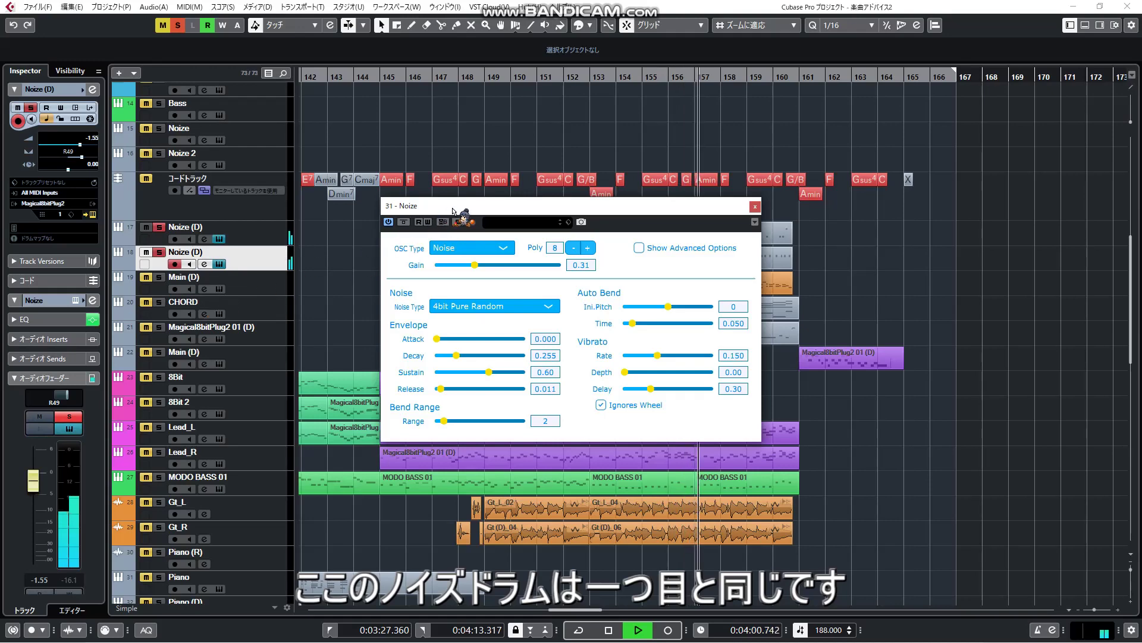
{"action": "left_click_drag", "start_coordinate": [453, 211], "coordinate": [726, 275]}
{"action": "left_click_drag", "start_coordinate": [721, 214], "coordinate": [520, 238]}
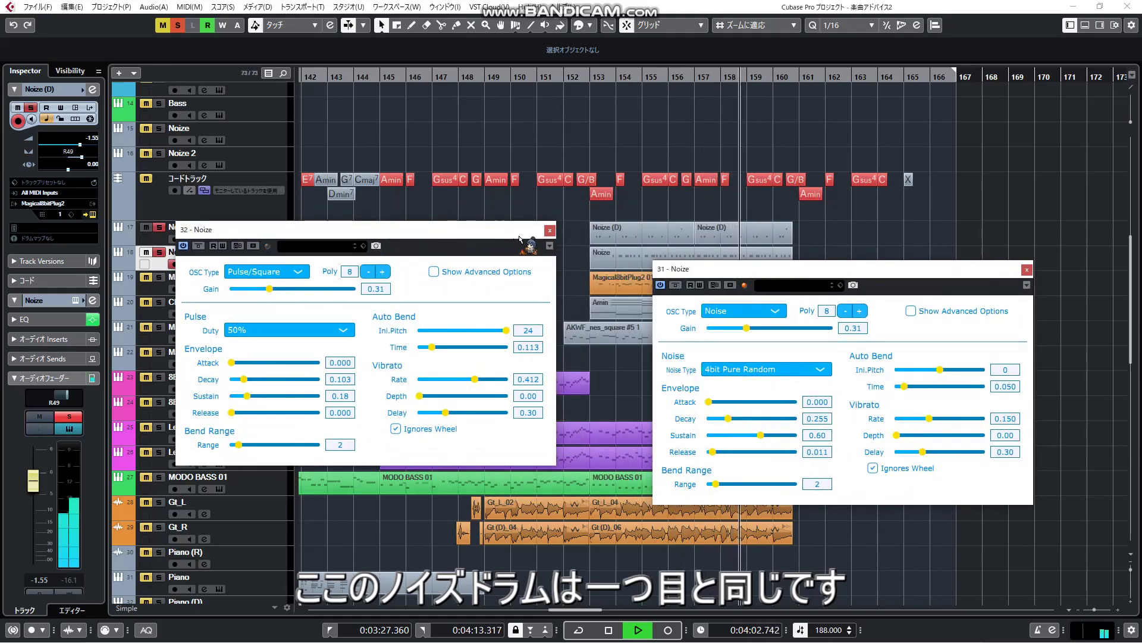
{"action": "left_click", "coordinate": [549, 231]}
{"action": "left_click", "coordinate": [1027, 270]}
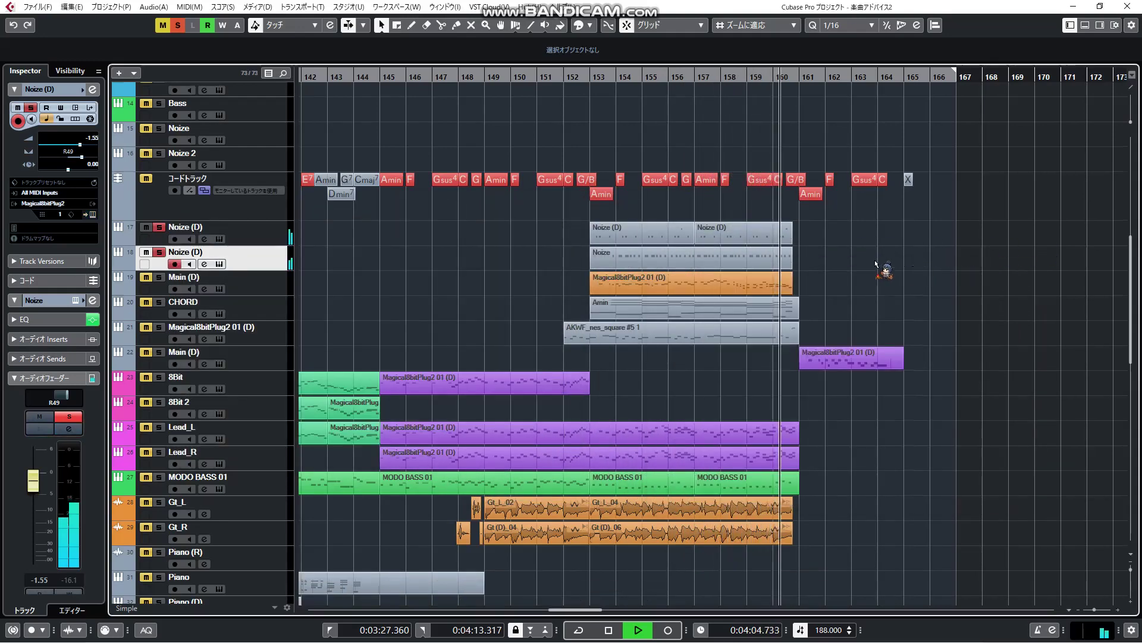
Play from bar 153 with only the CHORD and Magical8bitPlug2 01 (D) tracks soloed, selecting their parts.
{"action": "left_click", "coordinate": [412, 78]}
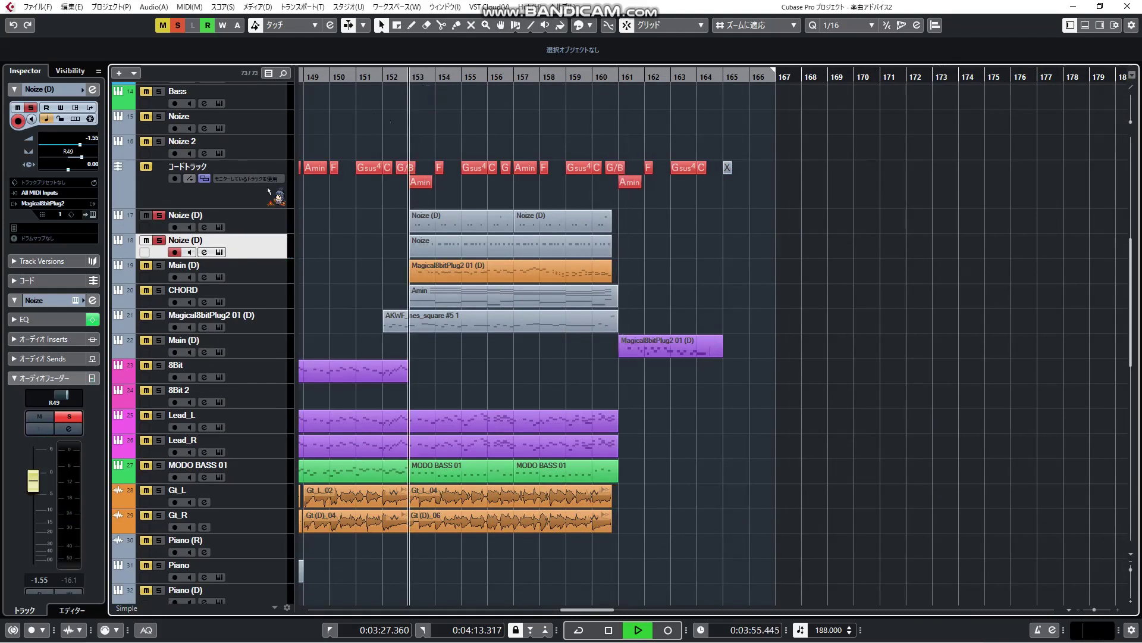
{"action": "left_click", "coordinate": [159, 241]}
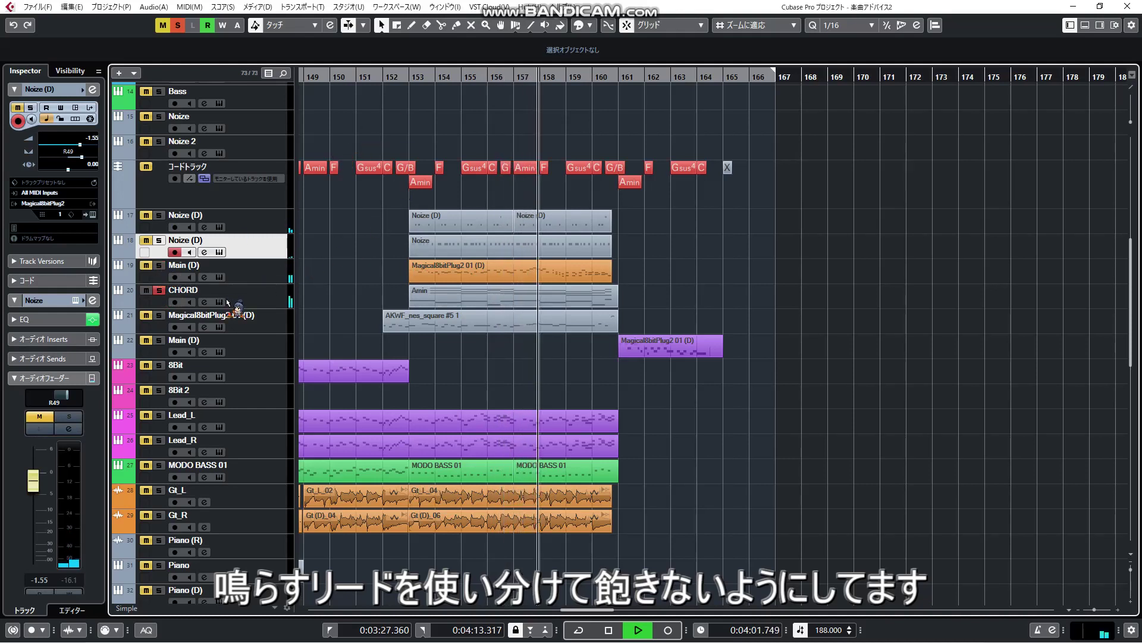
{"action": "left_click", "coordinate": [424, 294]}
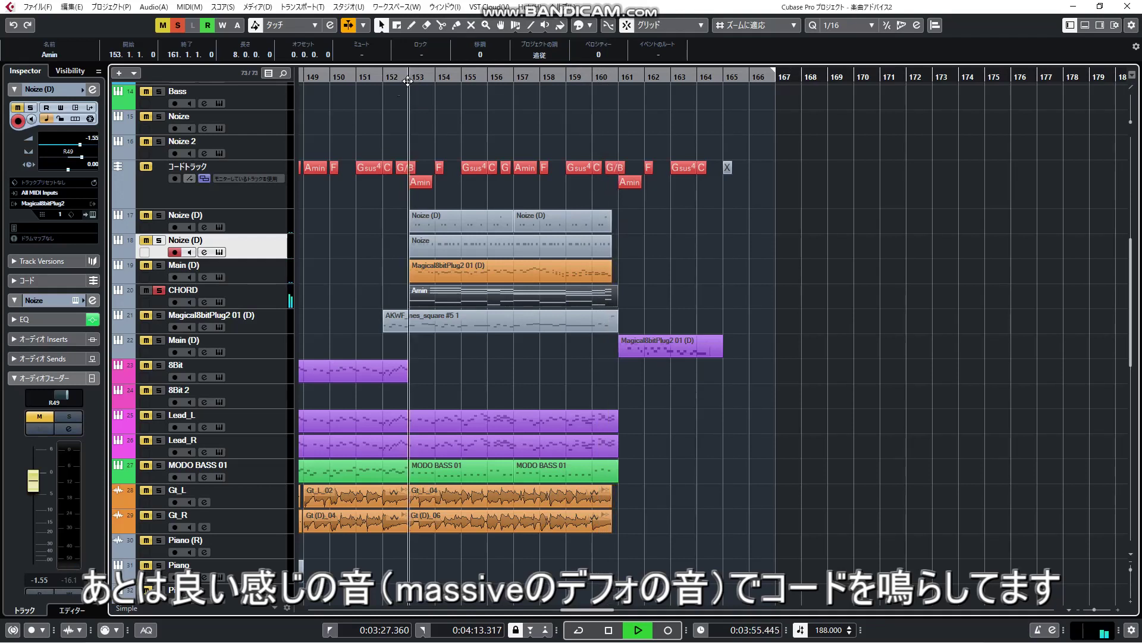
{"action": "left_click", "coordinate": [159, 315]}
{"action": "left_click", "coordinate": [464, 321]}
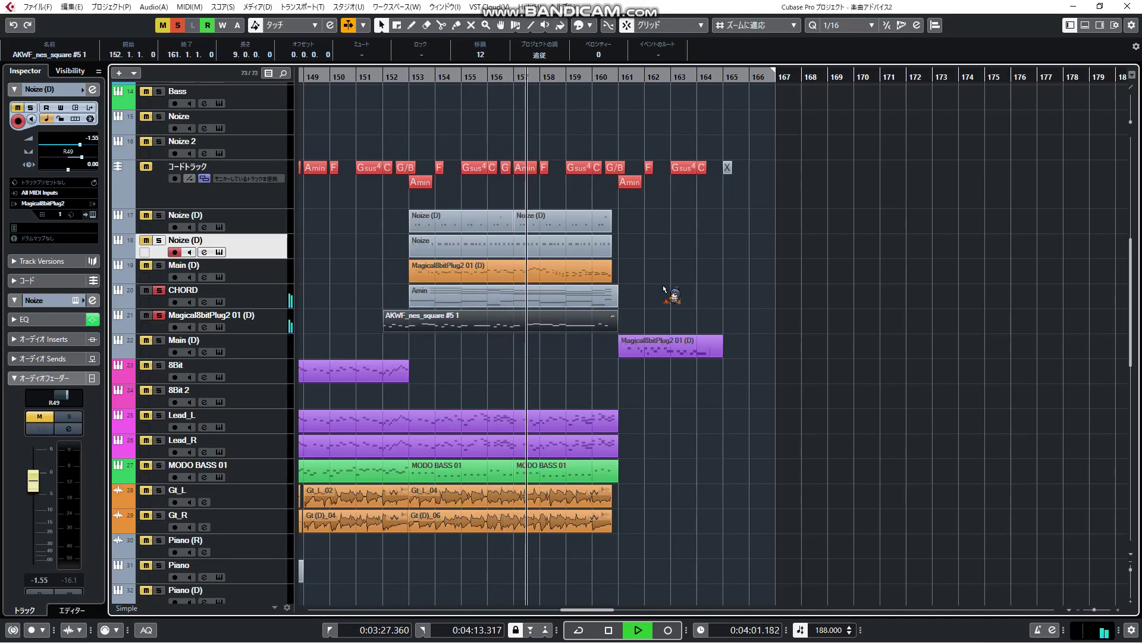
Examine the last high notes of the AKWF_nes_square #5 1 part in a separate key editor, and close the editor.
{"action": "key", "text": "ctrl+e"}
{"action": "left_click", "coordinate": [1107, 185]}
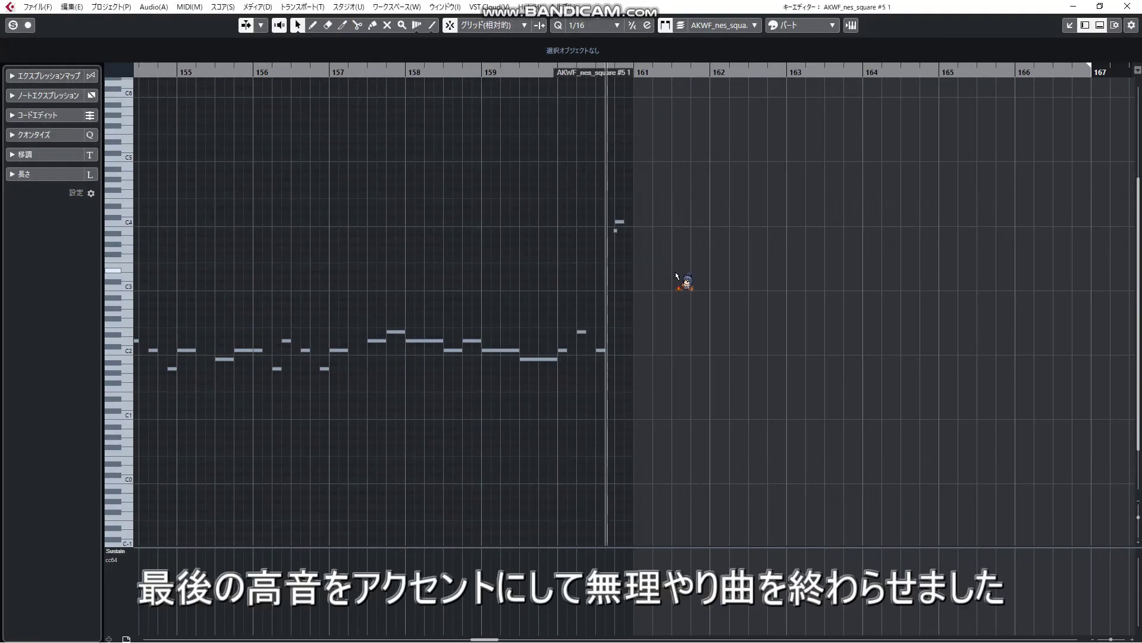
{"action": "key", "text": "Return"}
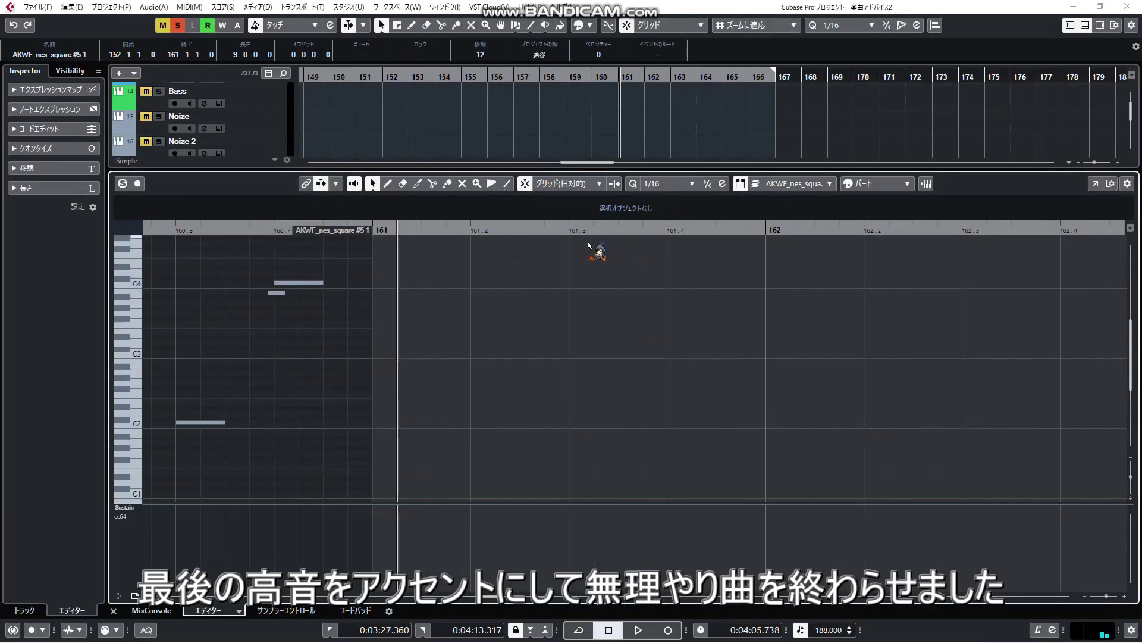
{"action": "key", "text": "Return"}
Clear the solo on the Magical8bitPlug2 01 (D) and CHORD tracks.
{"action": "left_click", "coordinate": [160, 315]}
{"action": "left_click", "coordinate": [158, 290]}
{"action": "left_click_drag", "start_coordinate": [680, 311], "coordinate": [986, 215]}
Solo the MODO BASS 01, Gt_L and Gt_R tracks and play them from bar 145.
{"action": "left_click", "coordinate": [508, 100]}
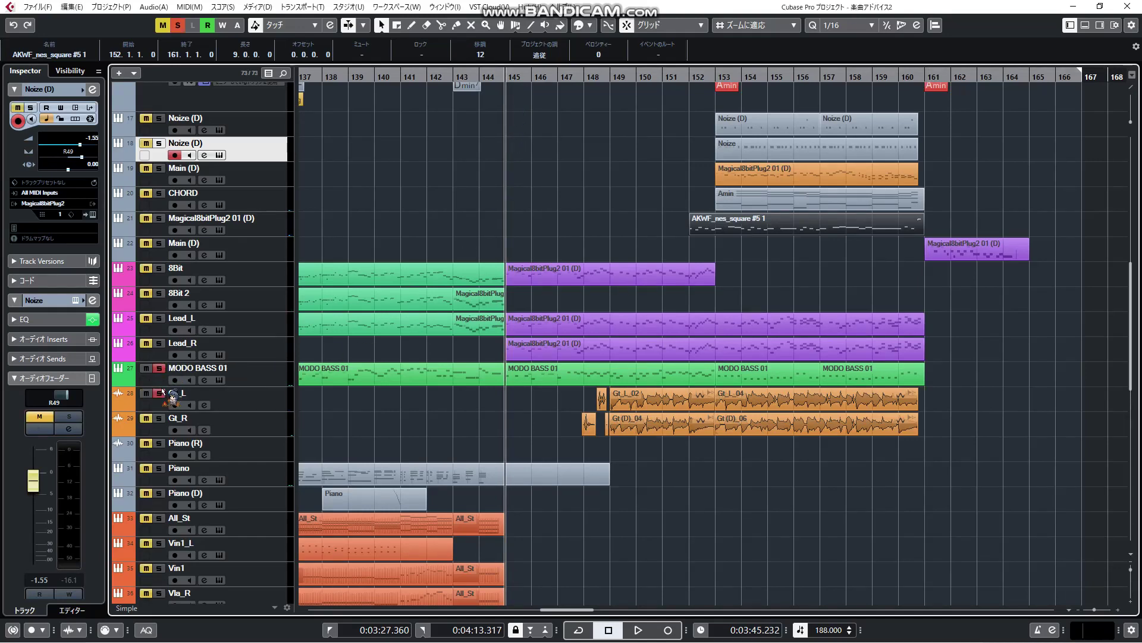
{"action": "left_click", "coordinate": [159, 418]}
{"action": "key", "text": "space"}
{"action": "key", "text": "h"}
{"action": "key", "text": "h"}
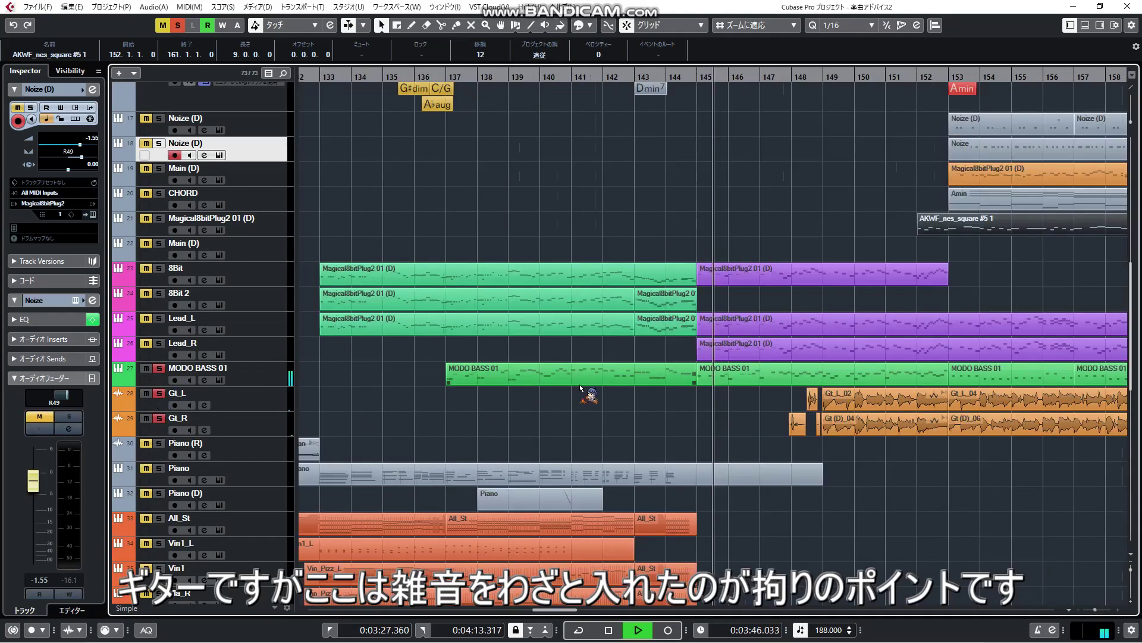
Select the short guitar noise clips just before bar 149 on the Gt_L and Gt_R tracks.
{"action": "left_click", "coordinate": [605, 402]}
{"action": "key", "text": "h"}
{"action": "key", "text": "h"}
{"action": "key", "text": "h"}
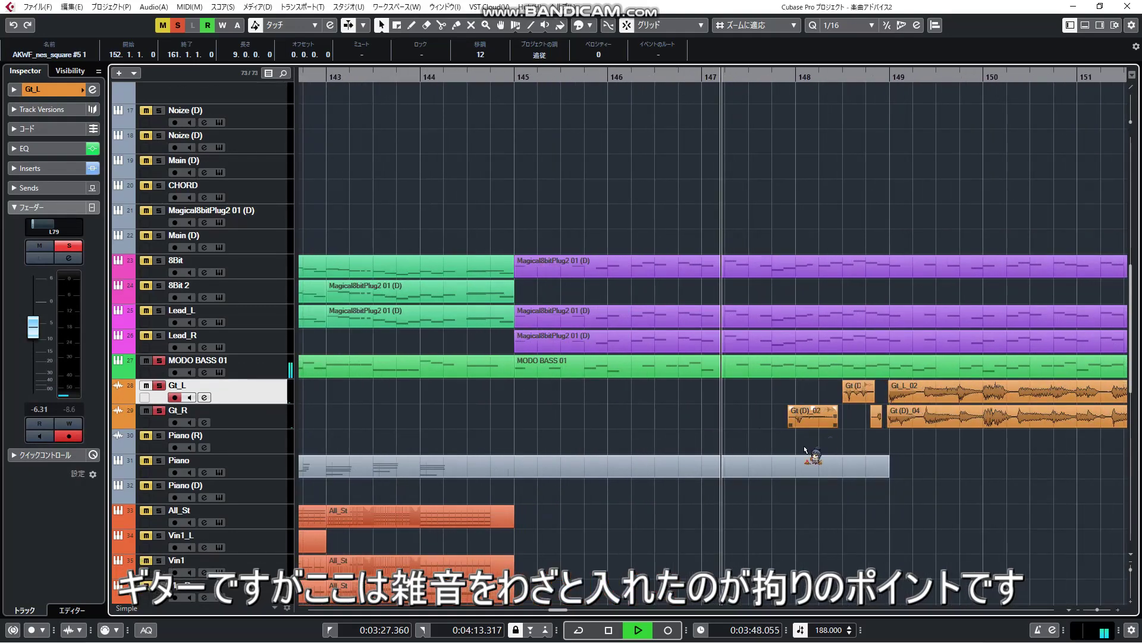
{"action": "left_click_drag", "start_coordinate": [737, 434], "coordinate": [899, 399]}
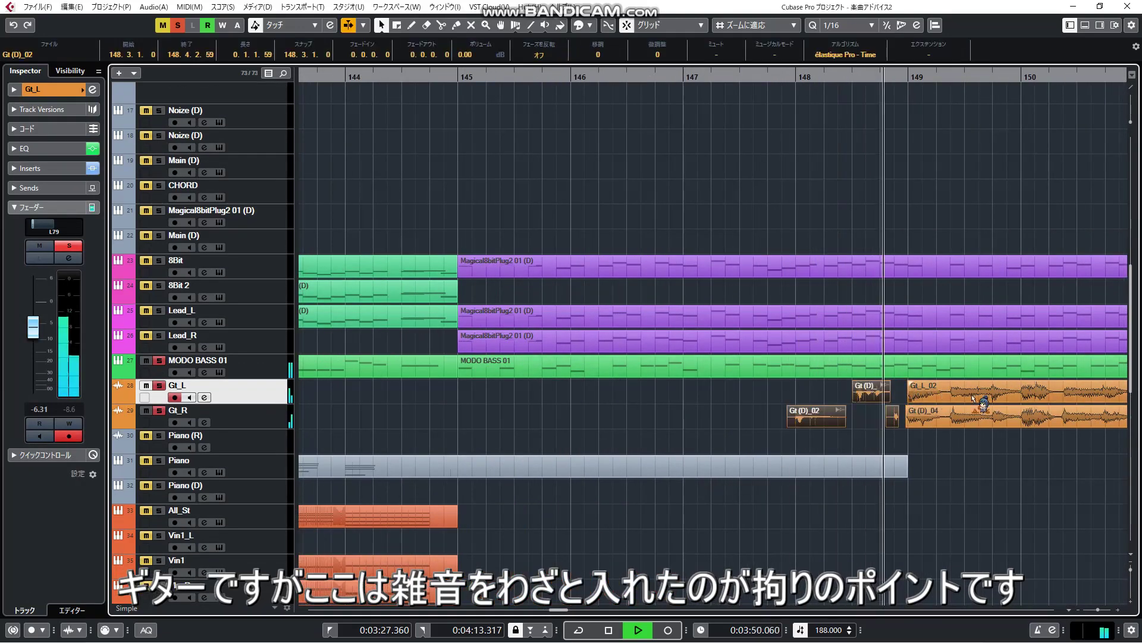
Add the Glocken track to the soloed bass and guitars while playback continues.
{"action": "scroll", "coordinate": [857, 404], "scroll_direction": "right", "scroll_amount": 1}
{"action": "key", "text": "g"}
{"action": "key", "text": "g"}
{"action": "key", "text": "g"}
{"action": "key", "text": "g"}
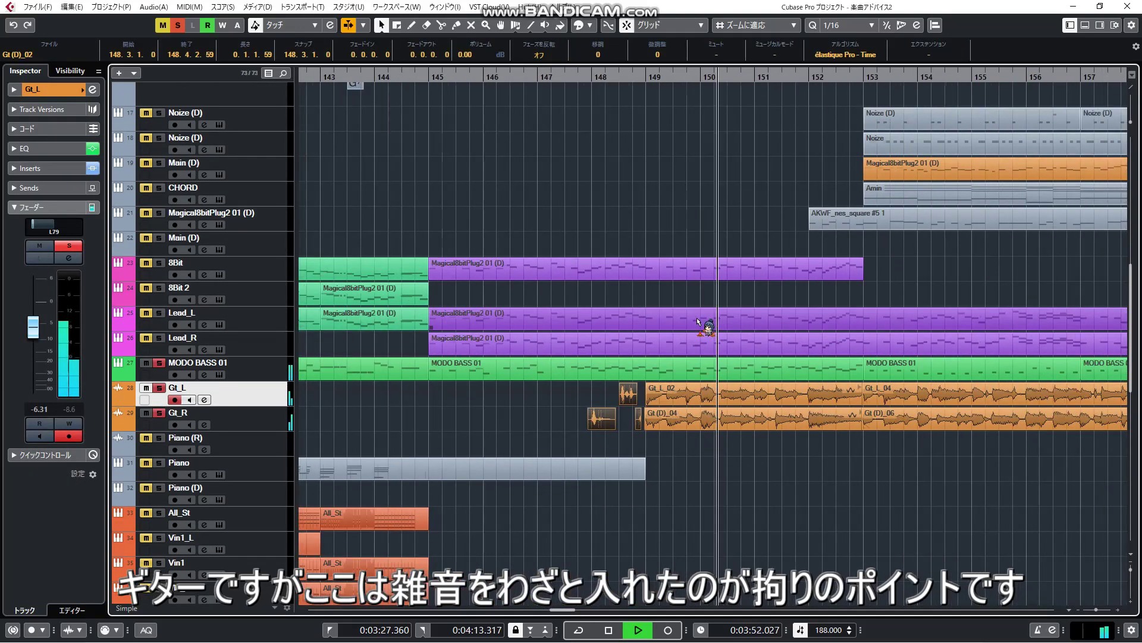
{"action": "key", "text": "g"}
{"action": "key", "text": "g"}
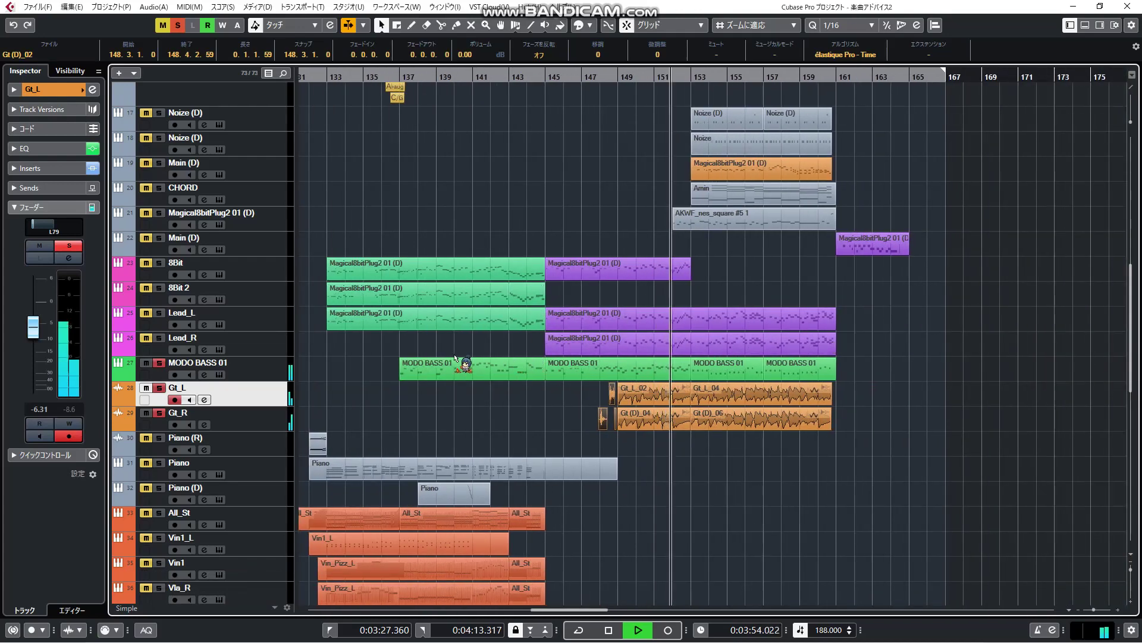
{"action": "scroll", "coordinate": [409, 359], "scroll_direction": "down", "scroll_amount": 10}
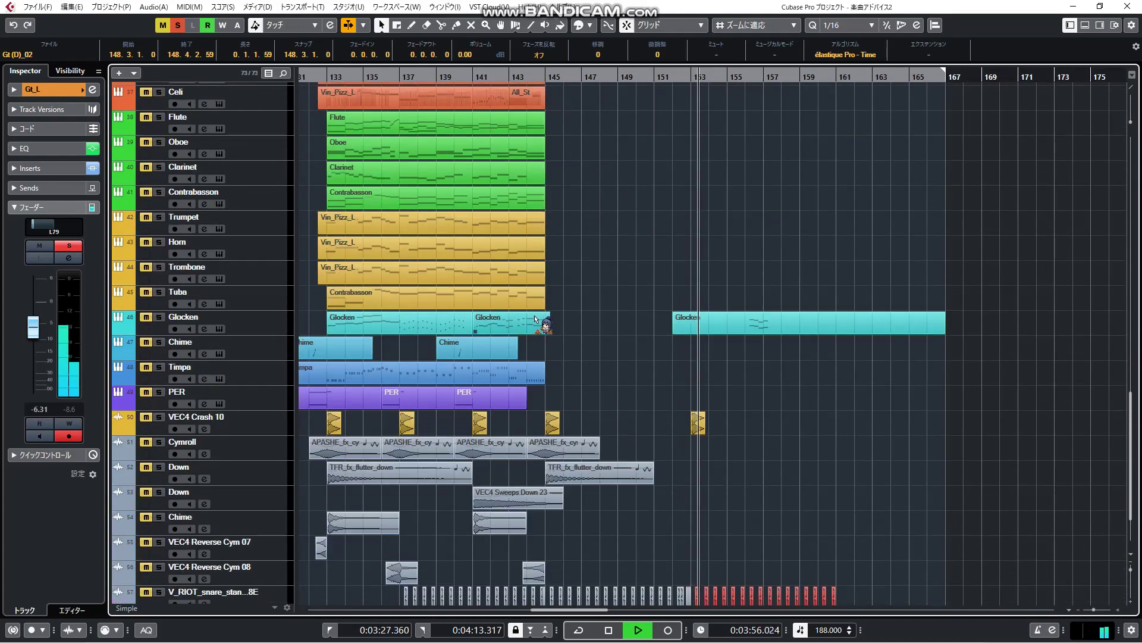
{"action": "left_click", "coordinate": [159, 316]}
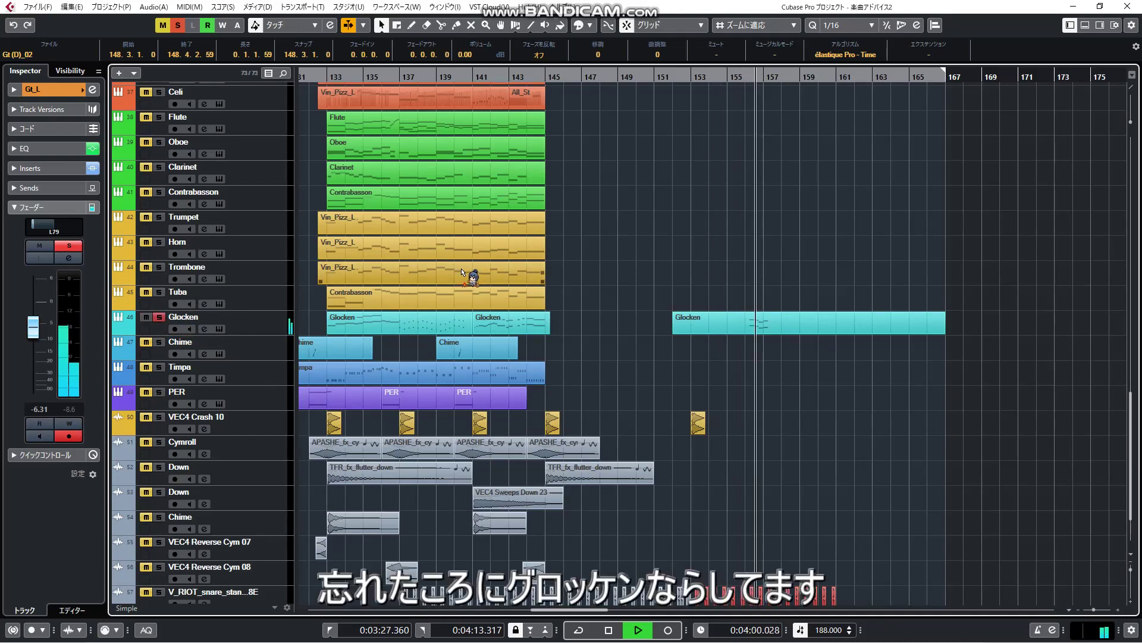
Stop playback and clear the solo on the MODO BASS 01, Gt_L and Gt_R tracks together.
{"action": "scroll", "coordinate": [635, 281], "scroll_direction": "down", "scroll_amount": 2}
{"action": "scroll", "coordinate": [613, 288], "scroll_direction": "up", "scroll_amount": 10}
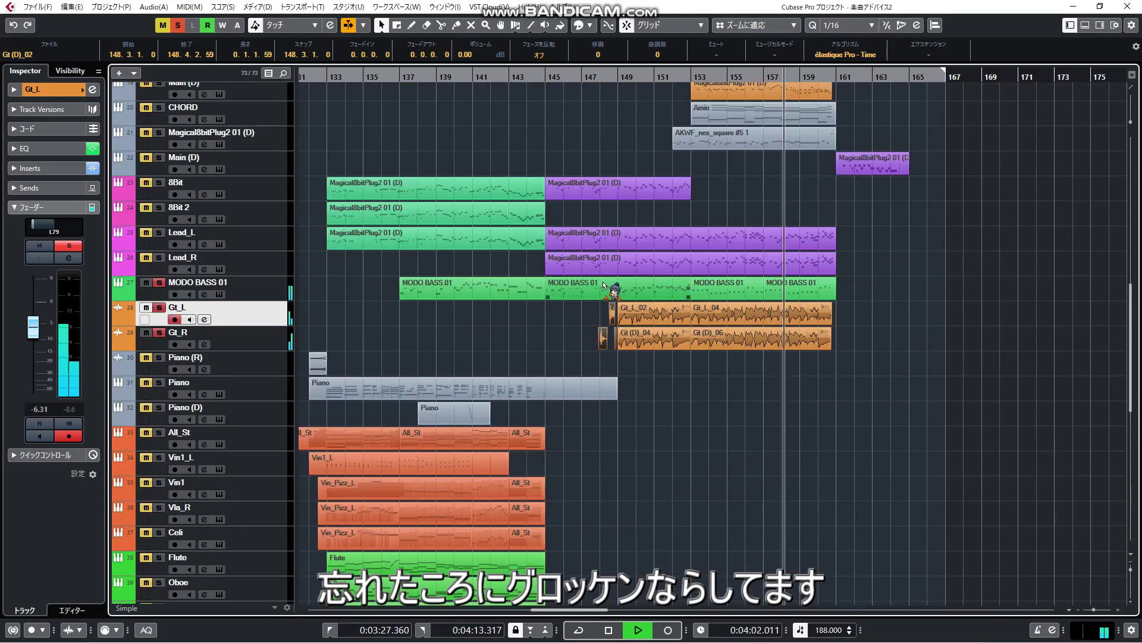
{"action": "scroll", "coordinate": [607, 286], "scroll_direction": "up", "scroll_amount": 4}
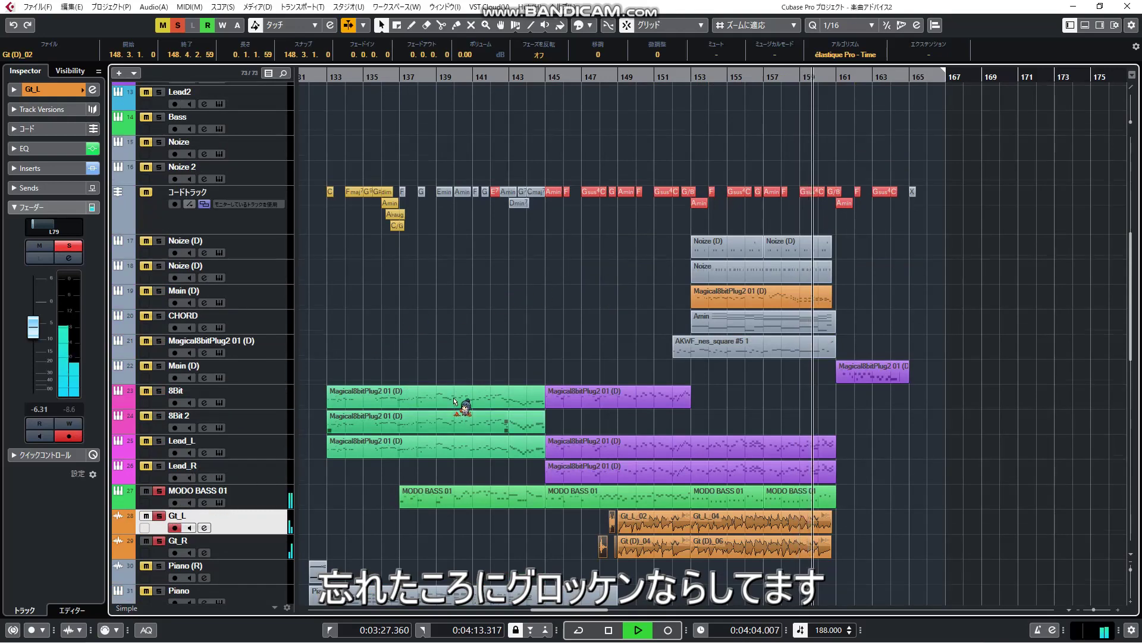
{"action": "scroll", "coordinate": [464, 402], "scroll_direction": "down", "scroll_amount": 5}
{"action": "key", "text": "space"}
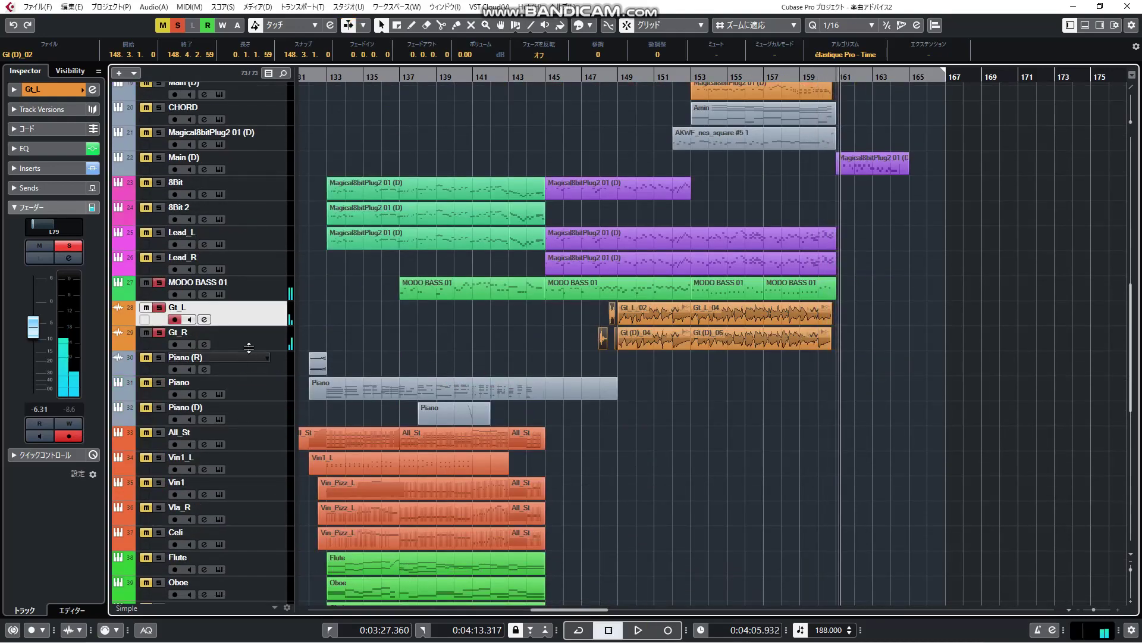
{"action": "left_click", "coordinate": [261, 333]}
{"action": "left_click", "coordinate": [277, 292]}
{"action": "left_click", "coordinate": [276, 292], "text": "shift"}
{"action": "key", "text": "s"}
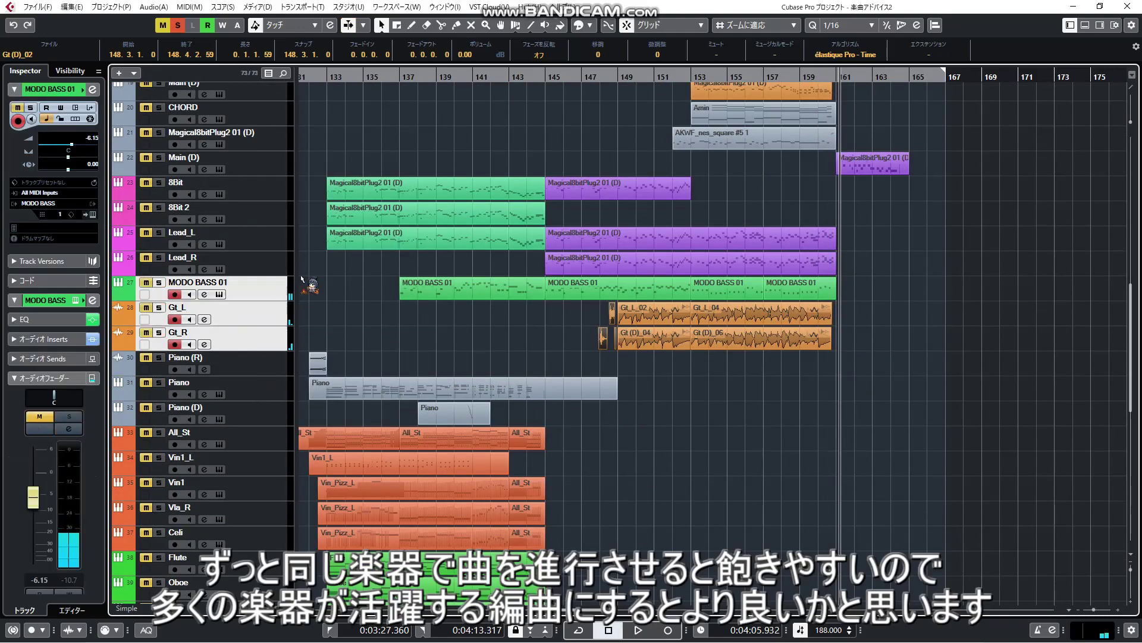
Clear the Glocken track's solo and play the full arrangement from bar 145.
{"action": "left_click", "coordinate": [536, 80]}
{"action": "scroll", "coordinate": [416, 199], "scroll_direction": "up", "scroll_amount": 15}
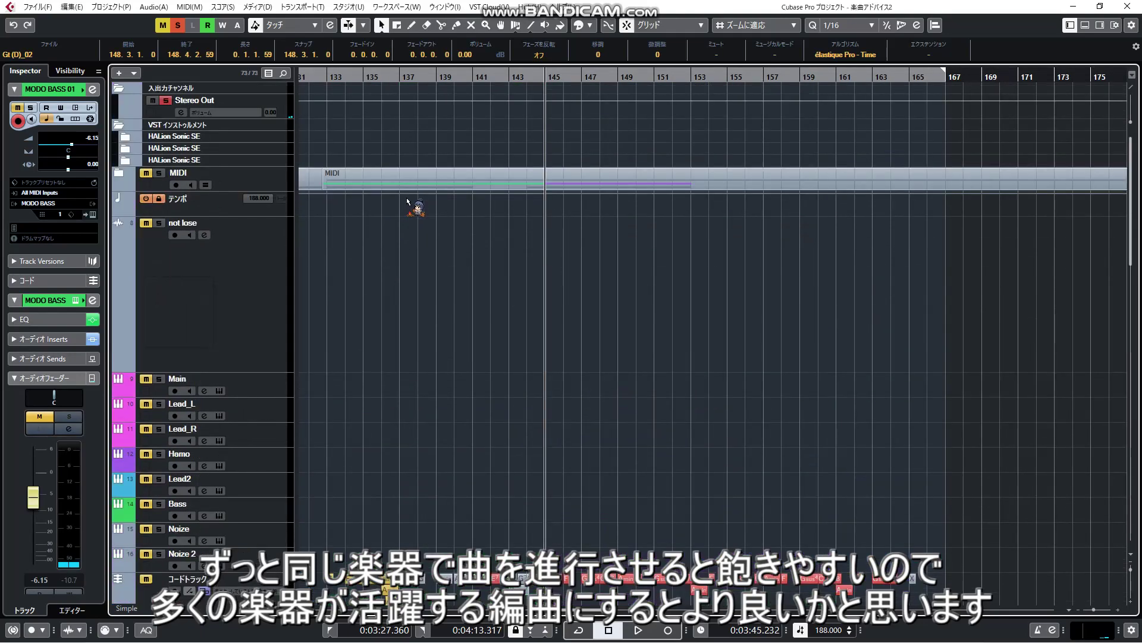
{"action": "scroll", "coordinate": [408, 202], "scroll_direction": "down", "scroll_amount": 10}
{"action": "left_click", "coordinate": [159, 416]}
{"action": "key", "text": "space"}
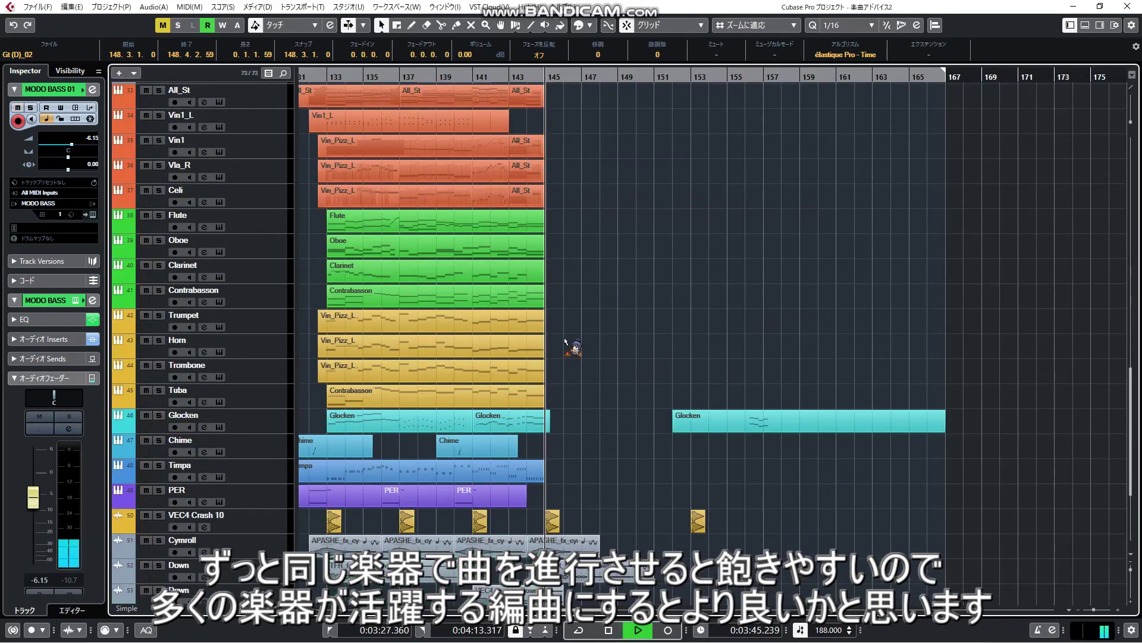
{"action": "scroll", "coordinate": [589, 333], "scroll_direction": "down", "scroll_amount": 5}
{"action": "scroll", "coordinate": [608, 317], "scroll_direction": "up", "scroll_amount": 10}
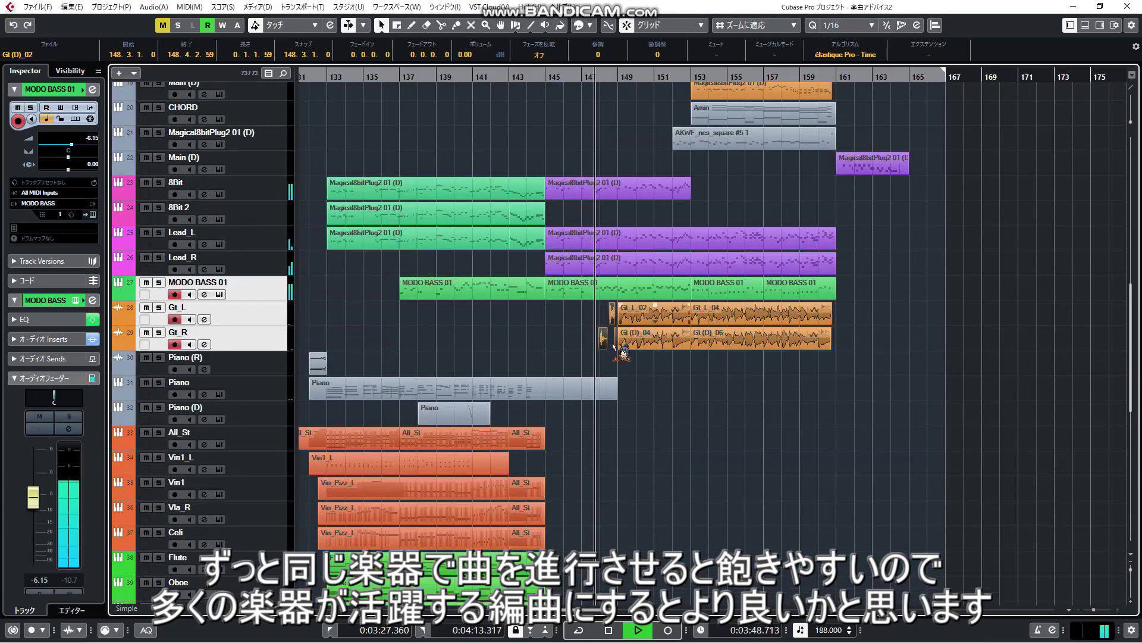
{"action": "left_click", "coordinate": [563, 325]}
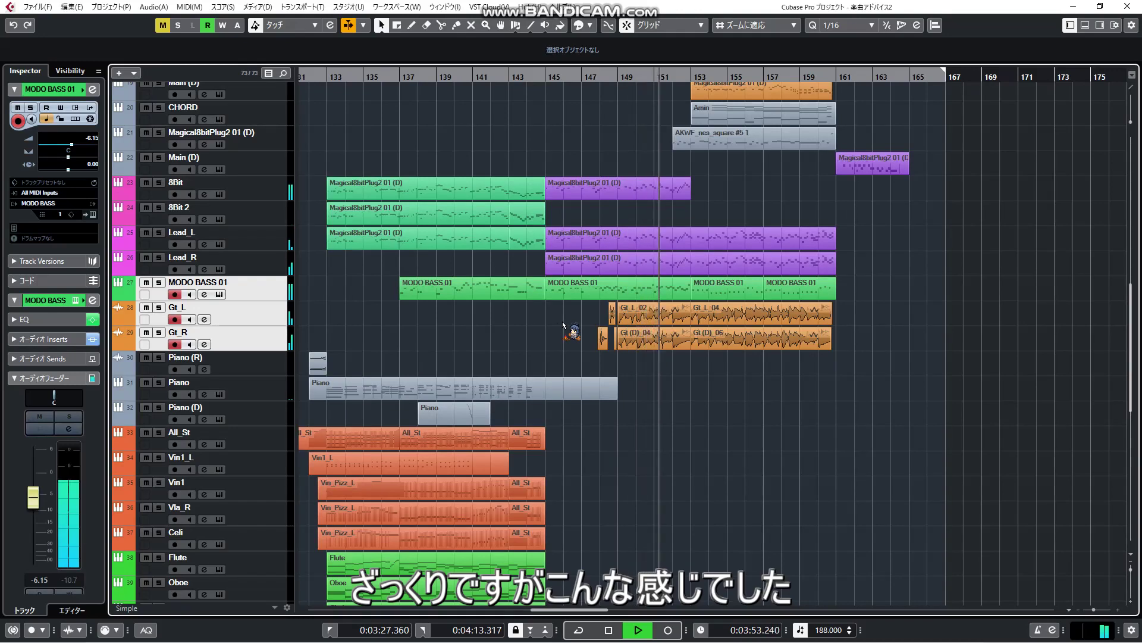
{"action": "scroll", "coordinate": [563, 324], "scroll_direction": "up", "scroll_amount": 3}
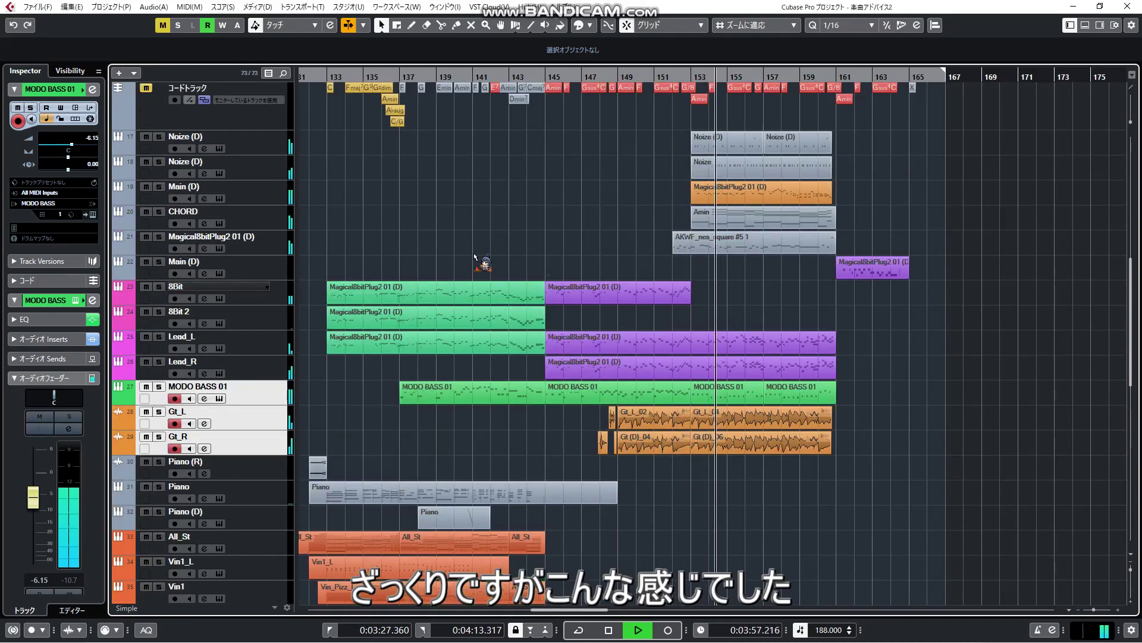
{"action": "scroll", "coordinate": [564, 284], "scroll_direction": "up", "scroll_amount": 3}
{"action": "left_click_drag", "start_coordinate": [589, 320], "coordinate": [499, 283]}
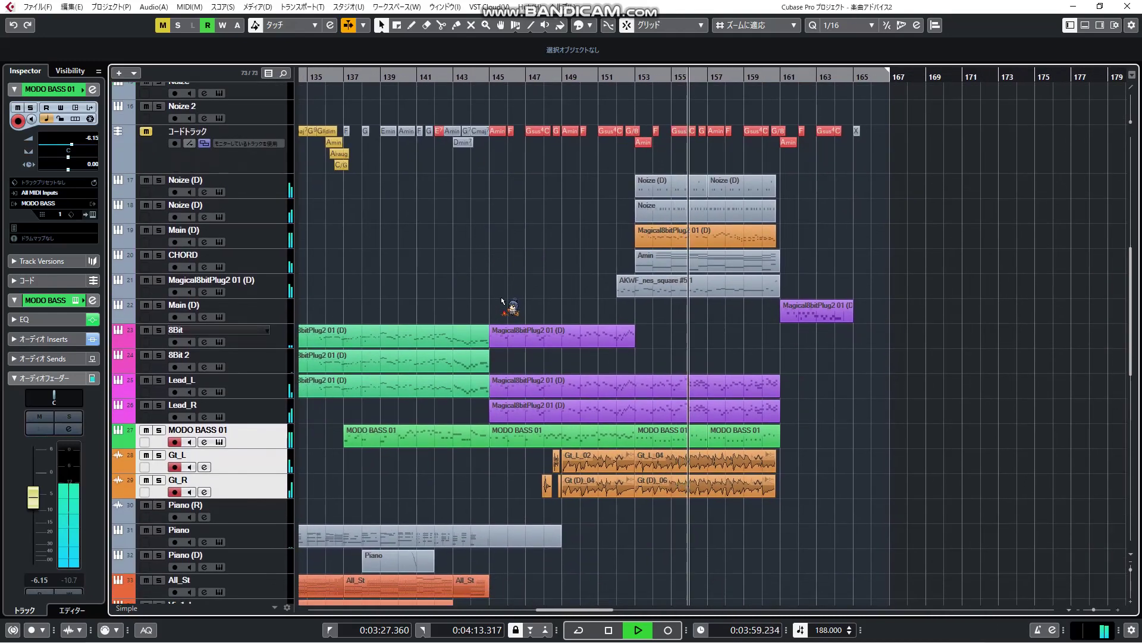
{"action": "left_click", "coordinate": [289, 389]}
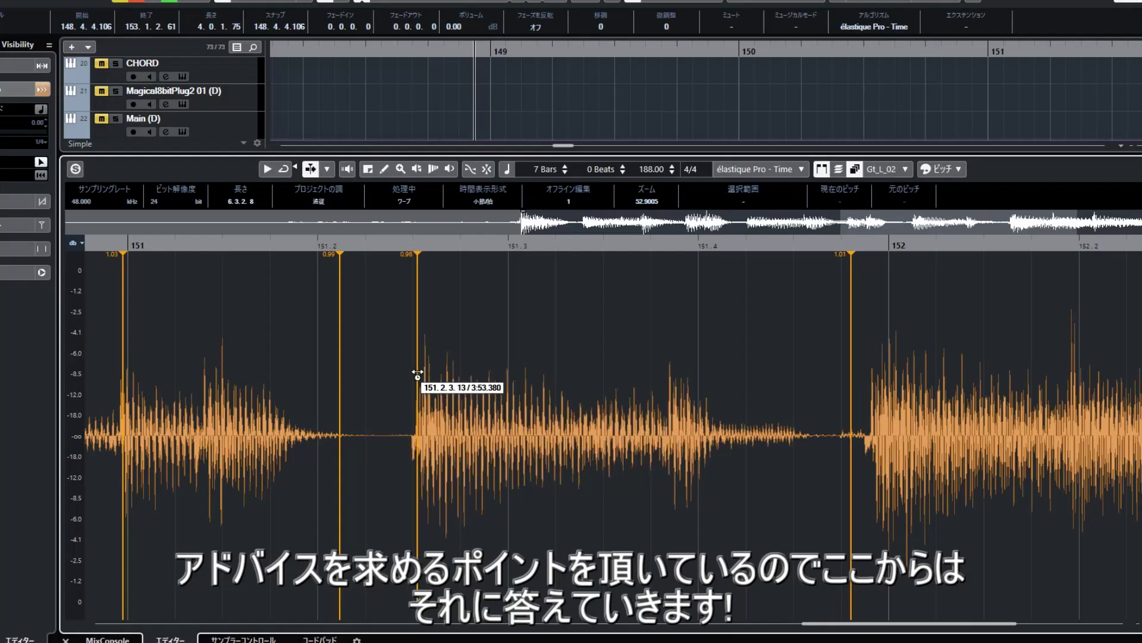
Move the Gt_L_02 warp marker before 151.3 slightly earlier and the one before 152.3 slightly later, and close the sample editor.
{"action": "left_click_drag", "start_coordinate": [417, 372], "coordinate": [413, 373]}
{"action": "scroll", "coordinate": [446, 372], "scroll_direction": "left", "scroll_amount": 1}
{"action": "scroll", "coordinate": [593, 365], "scroll_direction": "down", "scroll_amount": 2}
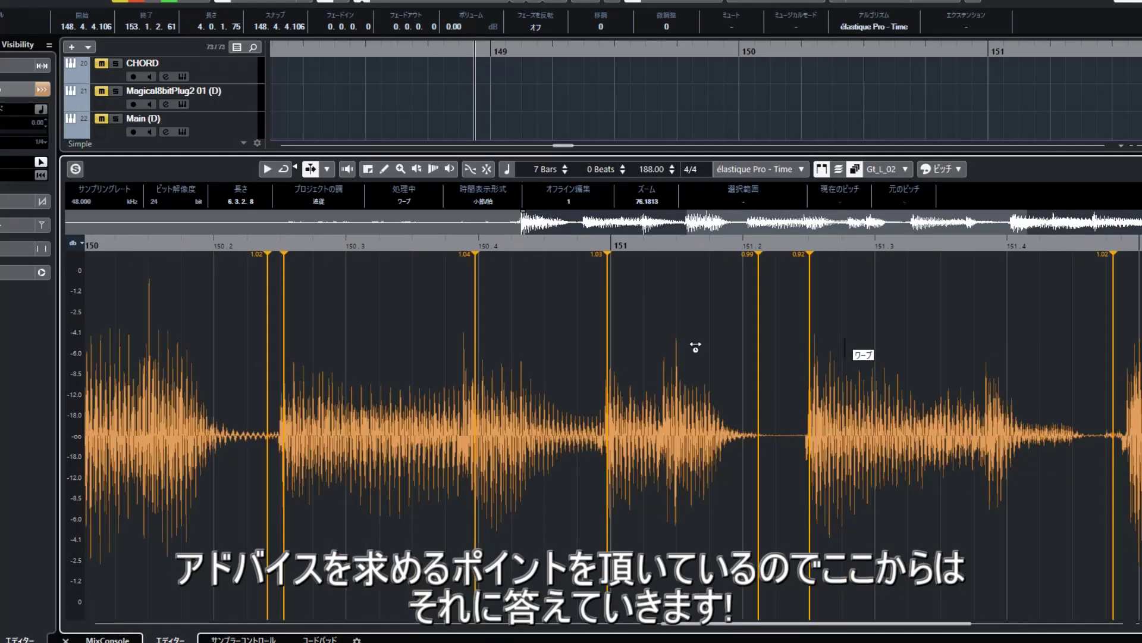
{"action": "scroll", "coordinate": [693, 344], "scroll_direction": "right", "scroll_amount": 1}
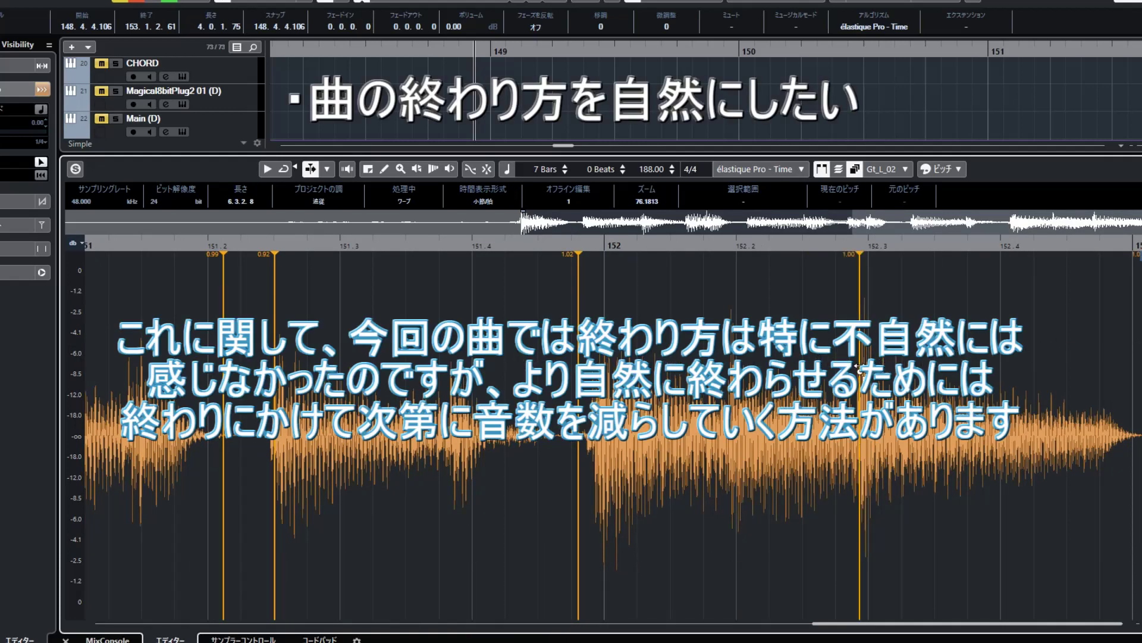
{"action": "left_click_drag", "start_coordinate": [858, 367], "coordinate": [863, 364]}
{"action": "key", "text": "Return"}
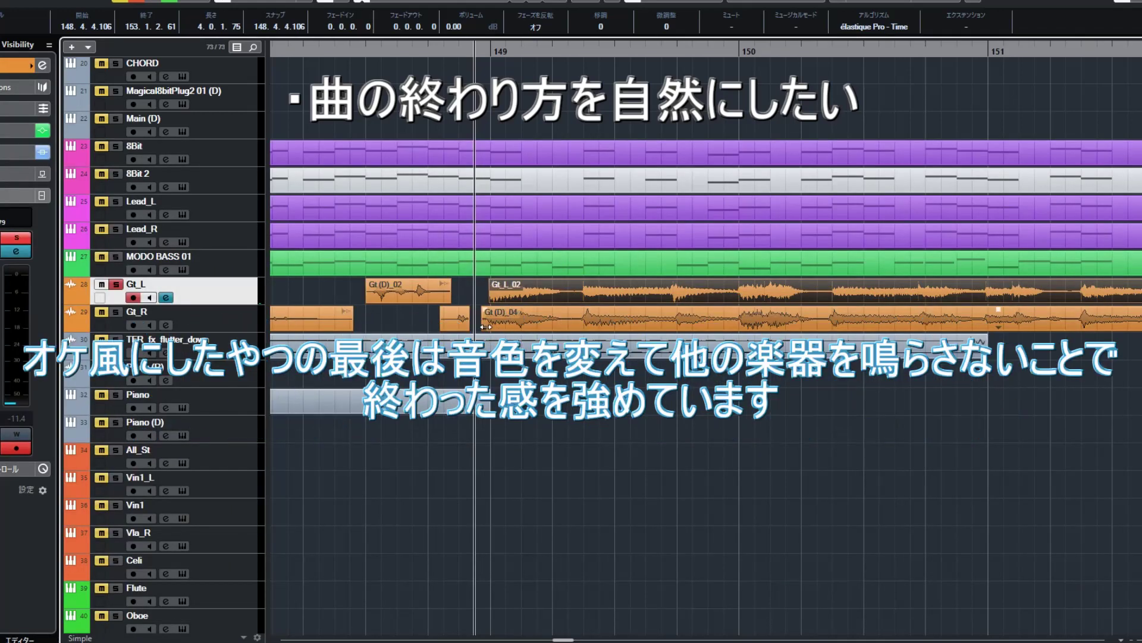
Trim the start of the Gt (D)_04 clip to 148.4.4.61 and of the Gt_L_04 clip to 152.4.4.77.
{"action": "left_click_drag", "start_coordinate": [482, 332], "coordinate": [482, 328]}
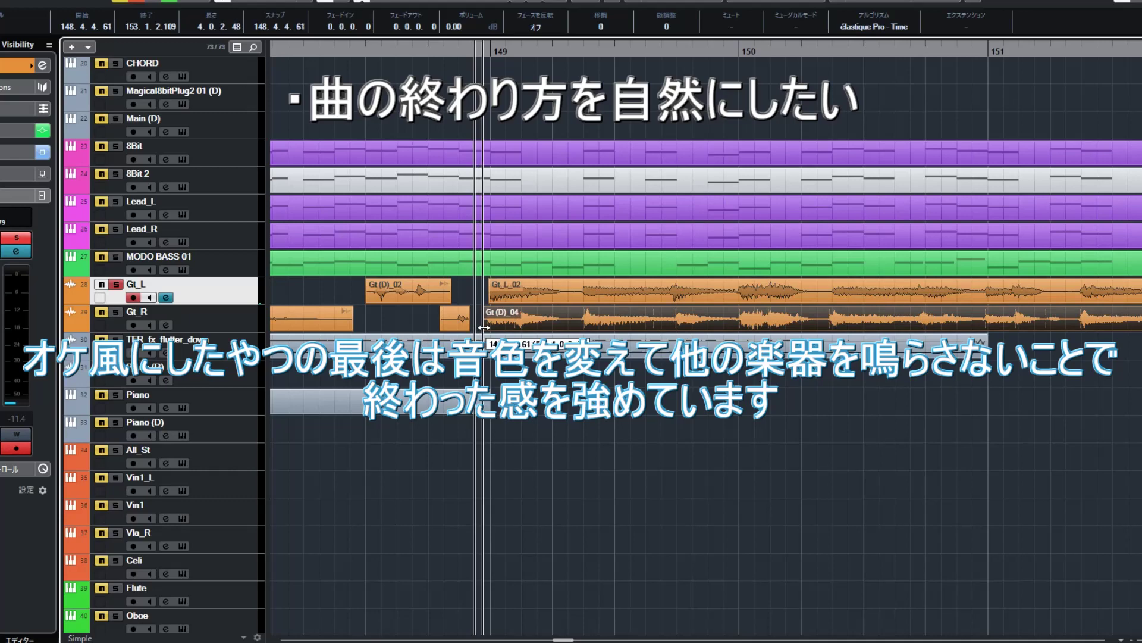
{"action": "key", "text": "space"}
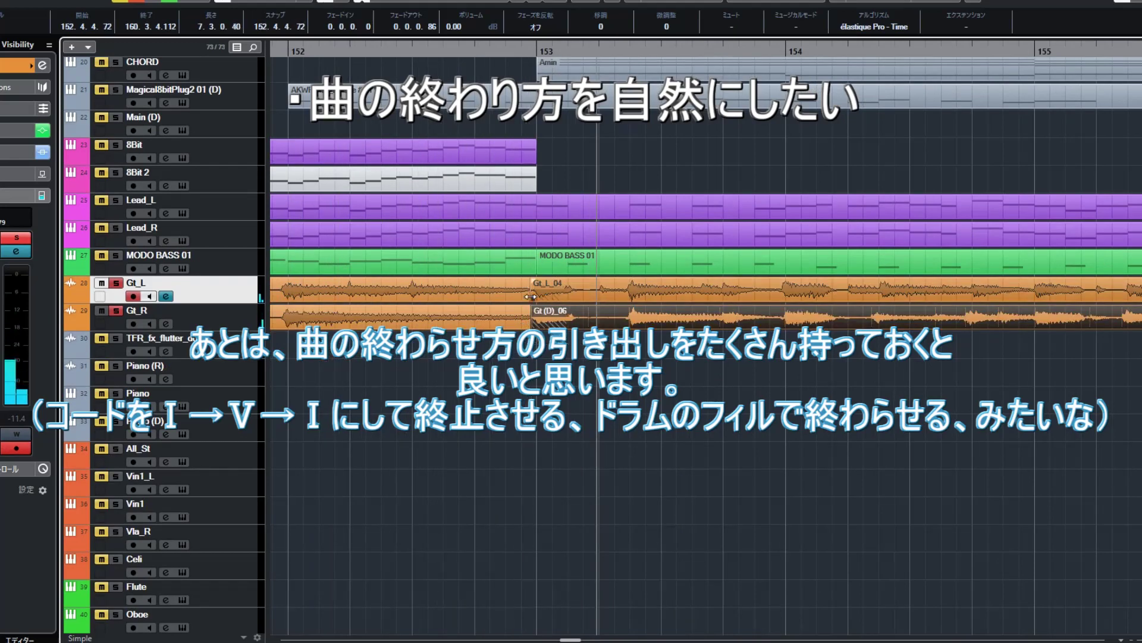
{"action": "left_click_drag", "start_coordinate": [530, 296], "coordinate": [532, 299]}
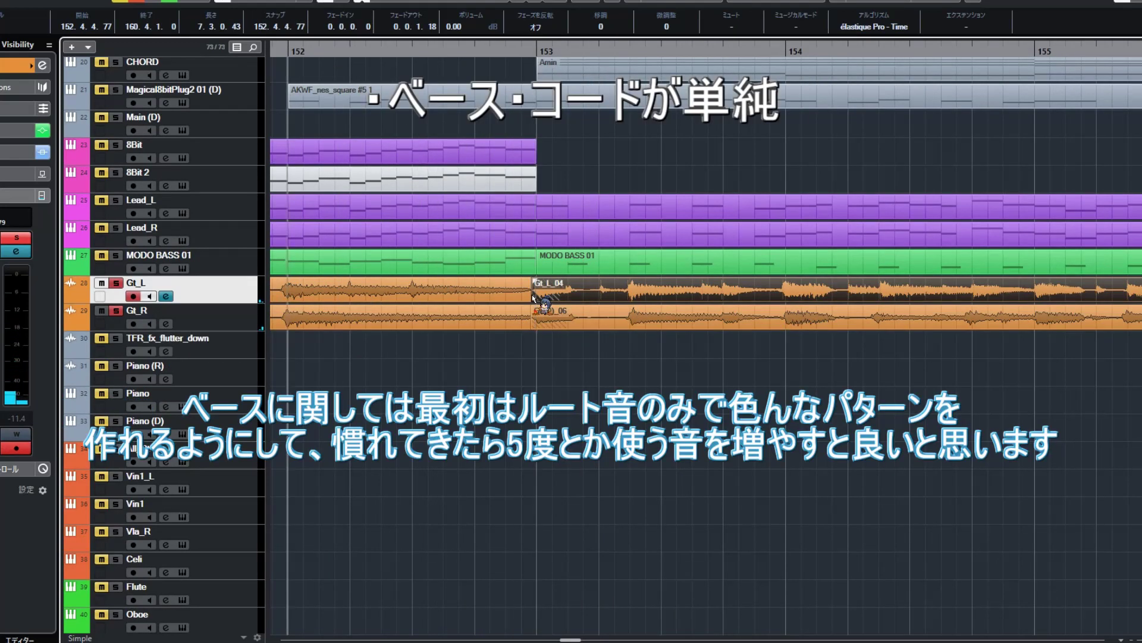
Play the soloed guitars, then set warp markers just after 155.4 and at 155.4.4.93 in the Gt (D)_06 clip and close its editor.
{"action": "key", "text": "space"}
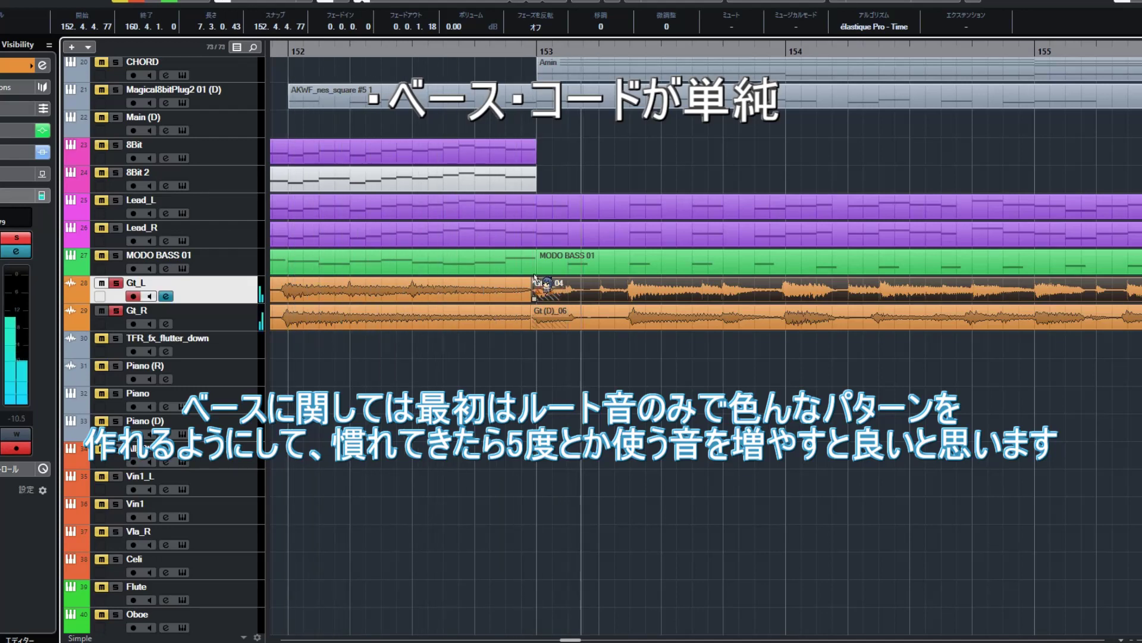
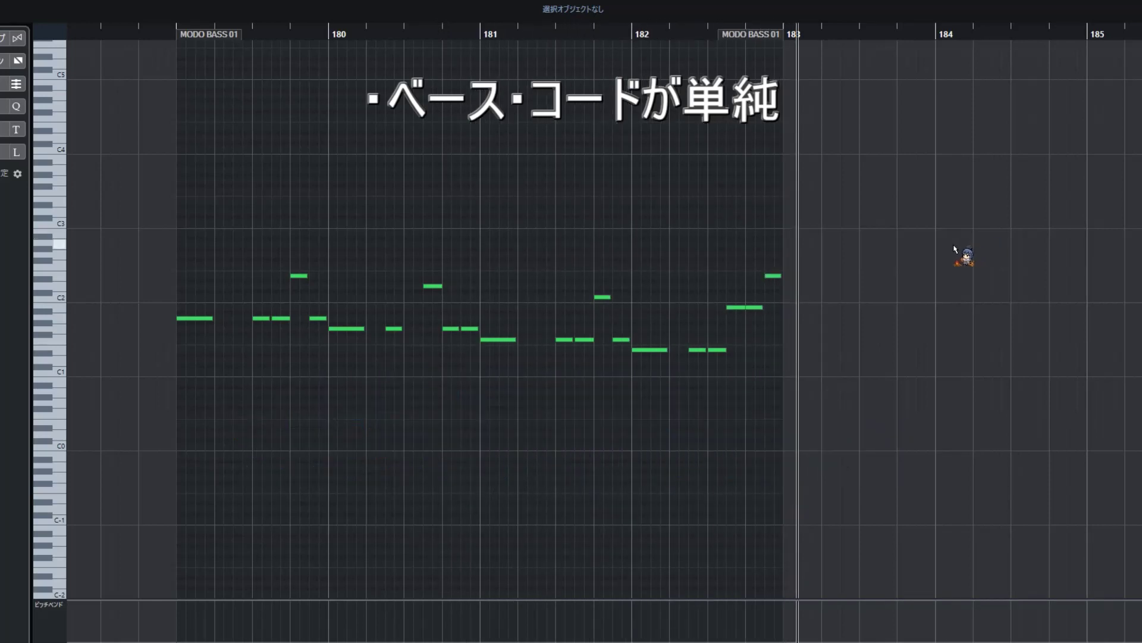
{"action": "key", "text": "Return"}
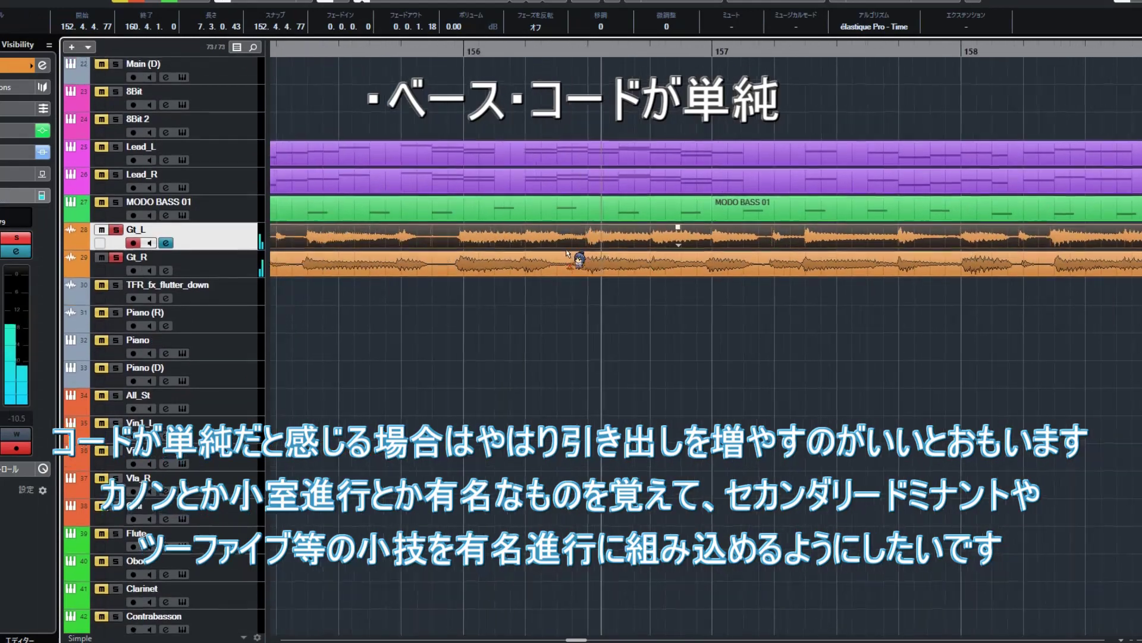
{"action": "double_click", "coordinate": [520, 269]}
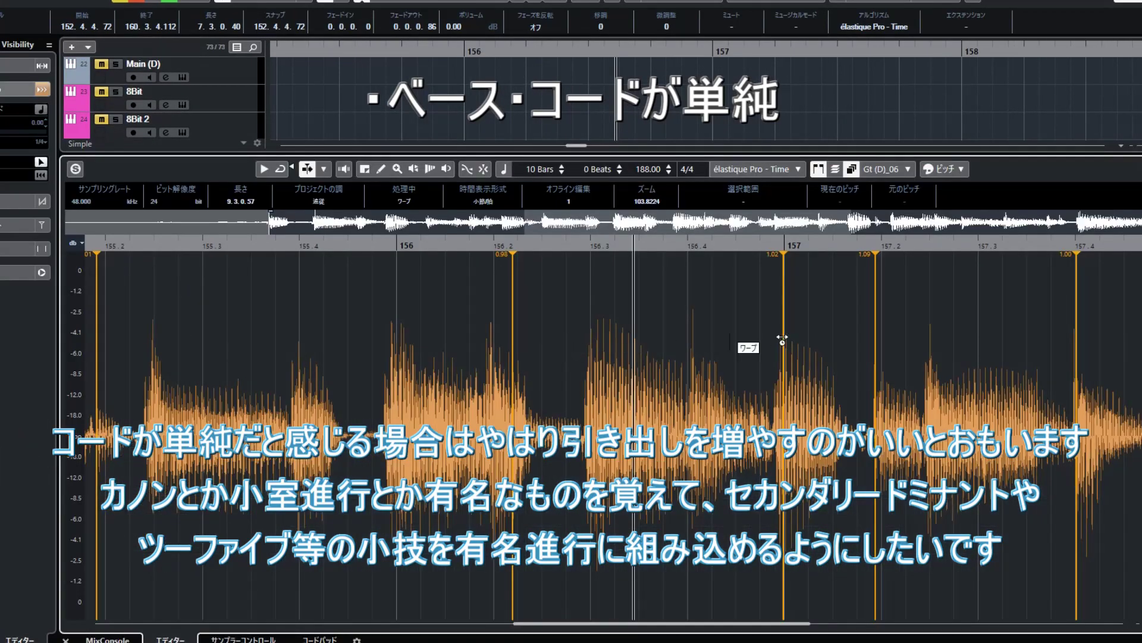
{"action": "key", "text": "h"}
{"action": "key", "text": "h"}
{"action": "key", "text": "h"}
{"action": "key", "text": "h"}
{"action": "key", "text": "h"}
{"action": "key", "text": "h"}
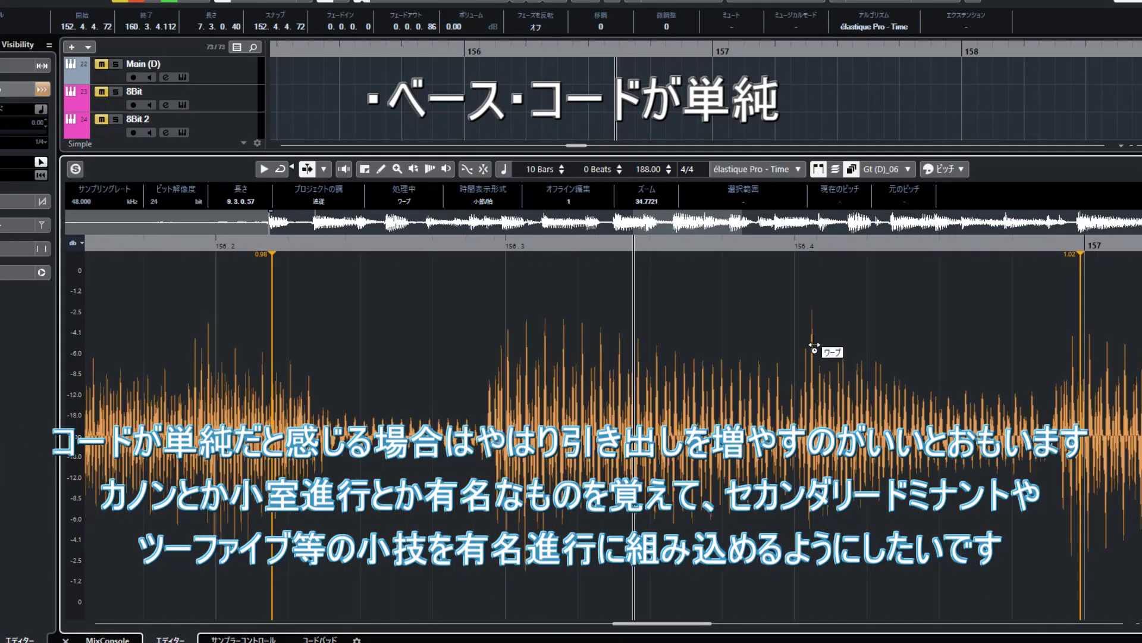
{"action": "key", "text": "KP_Subtract"}
{"action": "scroll", "coordinate": [817, 340], "scroll_direction": "right", "scroll_amount": 3}
{"action": "scroll", "coordinate": [612, 349], "scroll_direction": "right", "scroll_amount": 3}
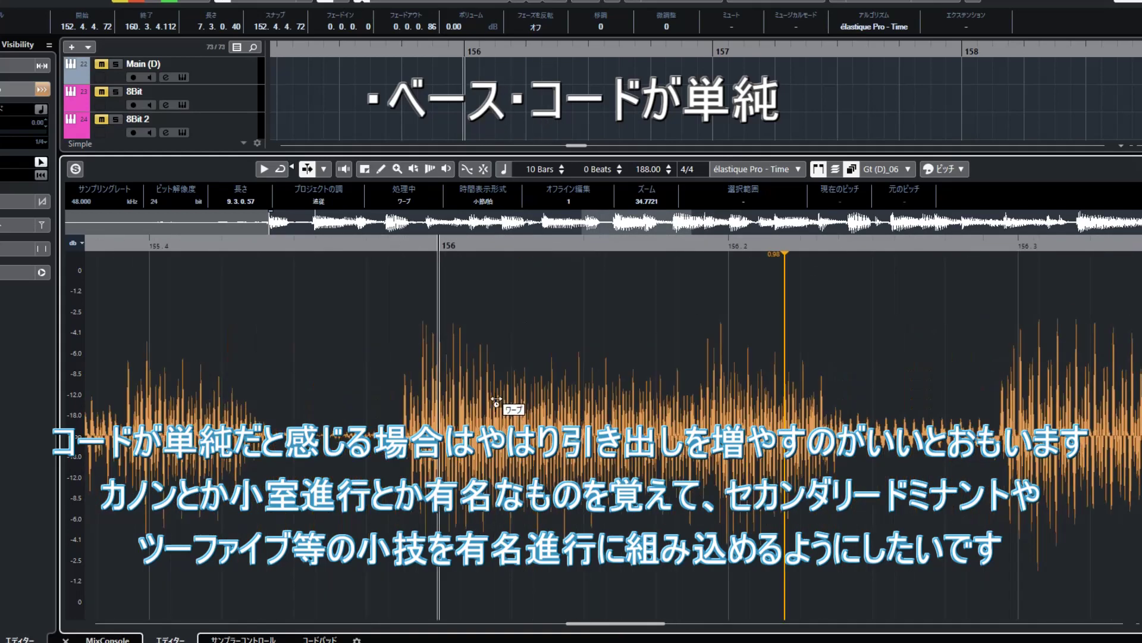
{"action": "left_click_drag", "start_coordinate": [416, 385], "coordinate": [425, 387]}
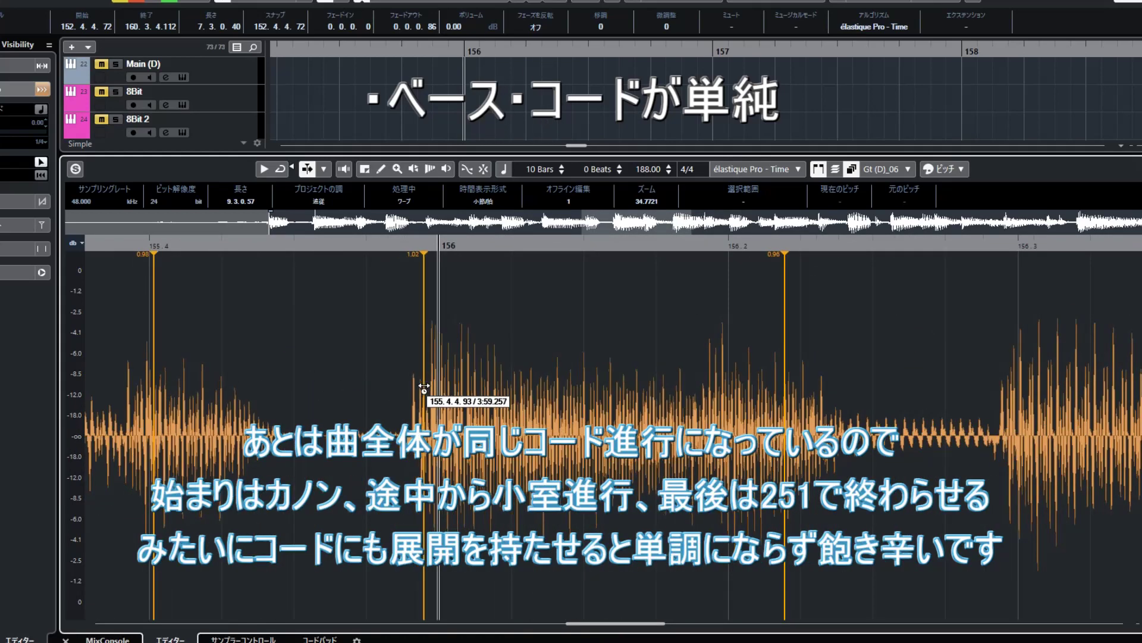
{"action": "key", "text": "KP_Subtract"}
{"action": "key", "text": "space"}
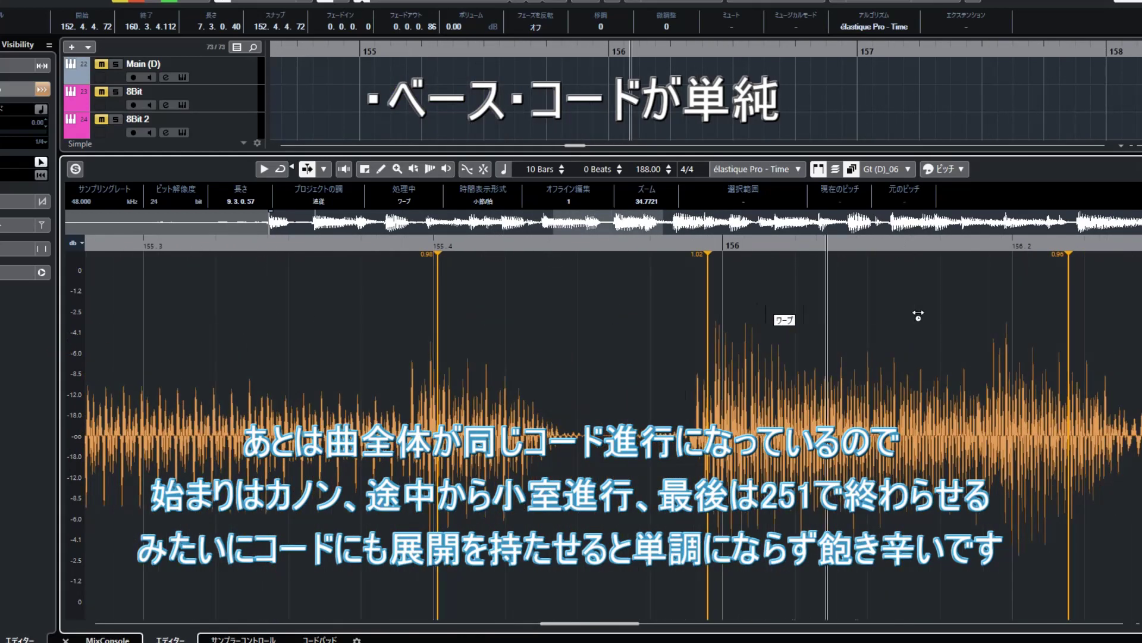
{"action": "key", "text": "Return"}
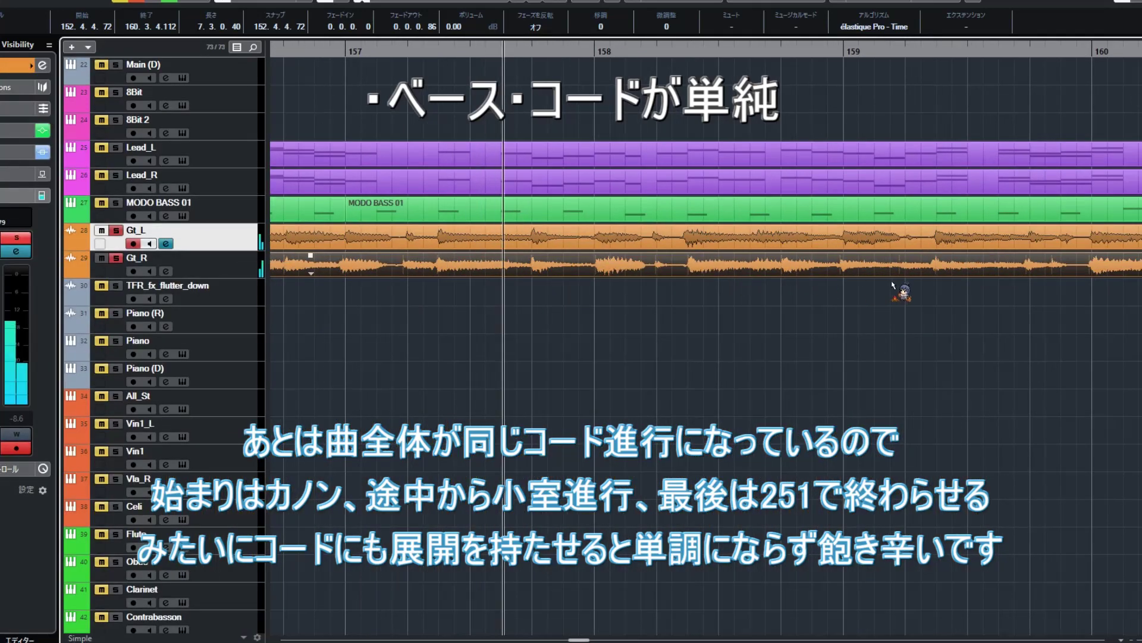
Audition the Gt (D)_06 clip around bar 157, move the warp marker before 157.2 slightly later, and close the sample editor.
{"action": "left_click", "coordinate": [320, 51]}
{"action": "double_click", "coordinate": [459, 245]}
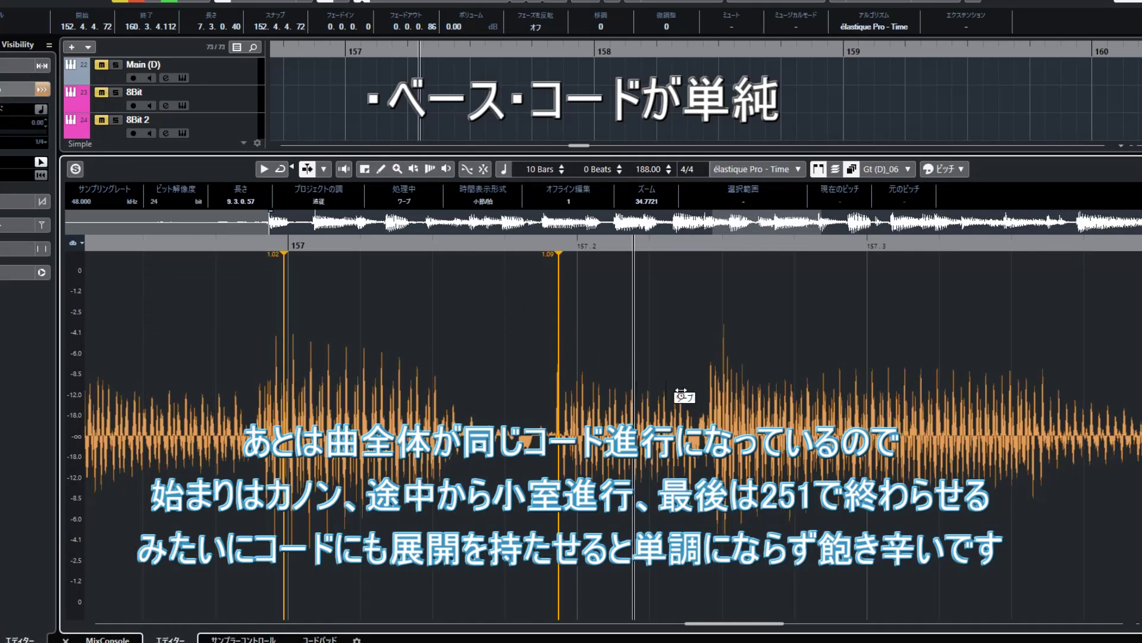
{"action": "key", "text": "KP_0"}
{"action": "key", "text": "space"}
{"action": "key", "text": "space"}
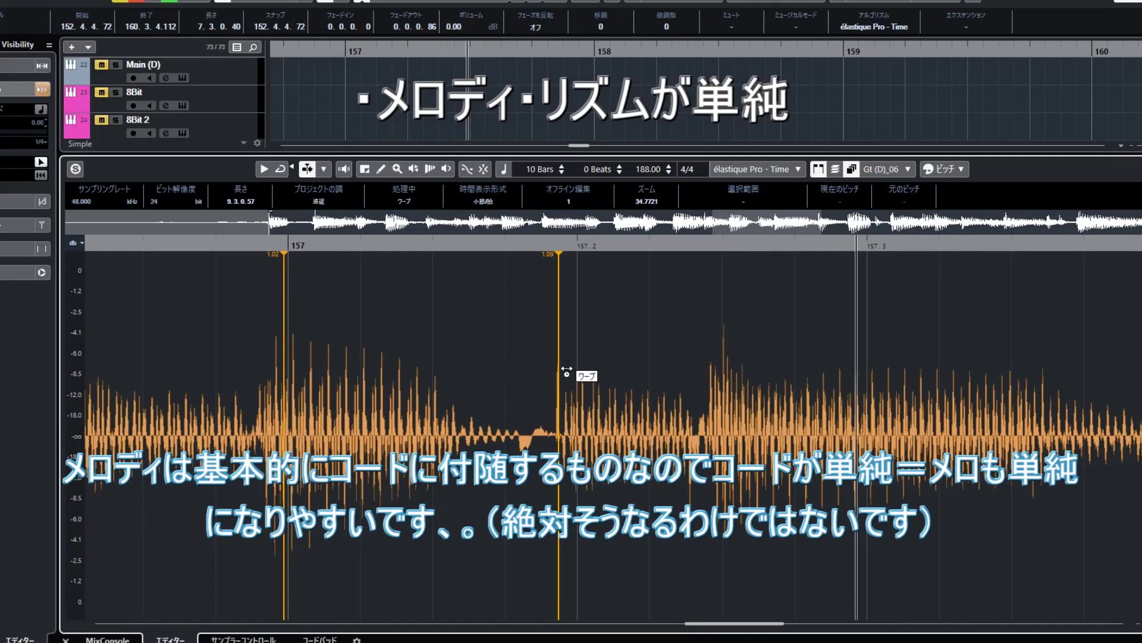
{"action": "left_click_drag", "start_coordinate": [559, 377], "coordinate": [566, 376]}
{"action": "key", "text": "space"}
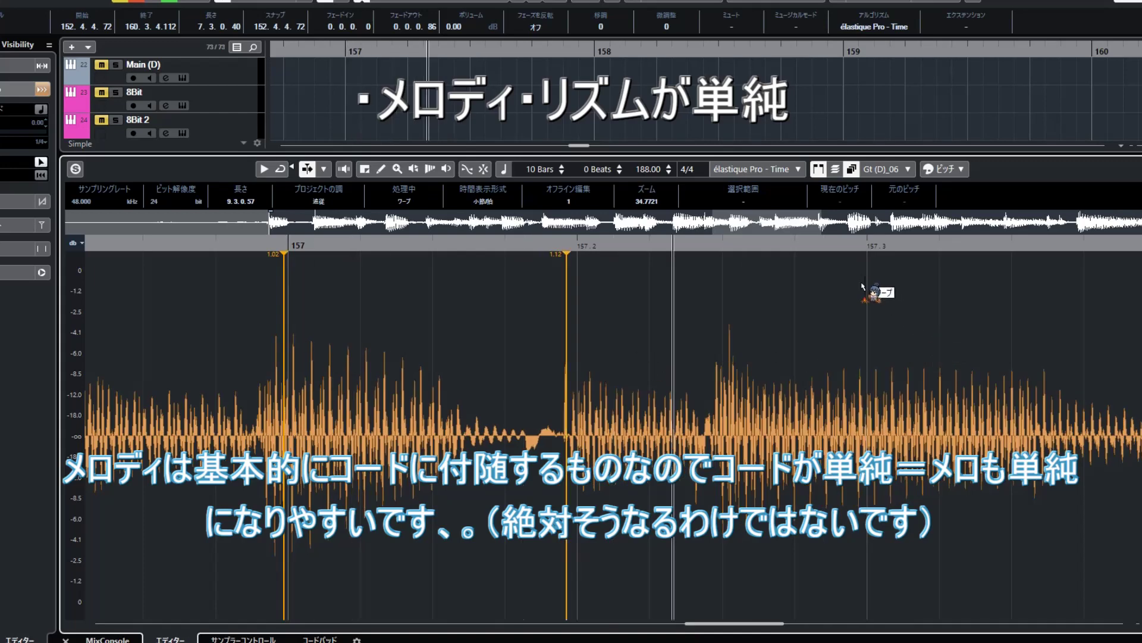
{"action": "key", "text": "Return"}
Solo the Lead_R track and clear the solos on Gt_R and Gt_L.
{"action": "left_click_drag", "start_coordinate": [849, 288], "coordinate": [371, 278]}
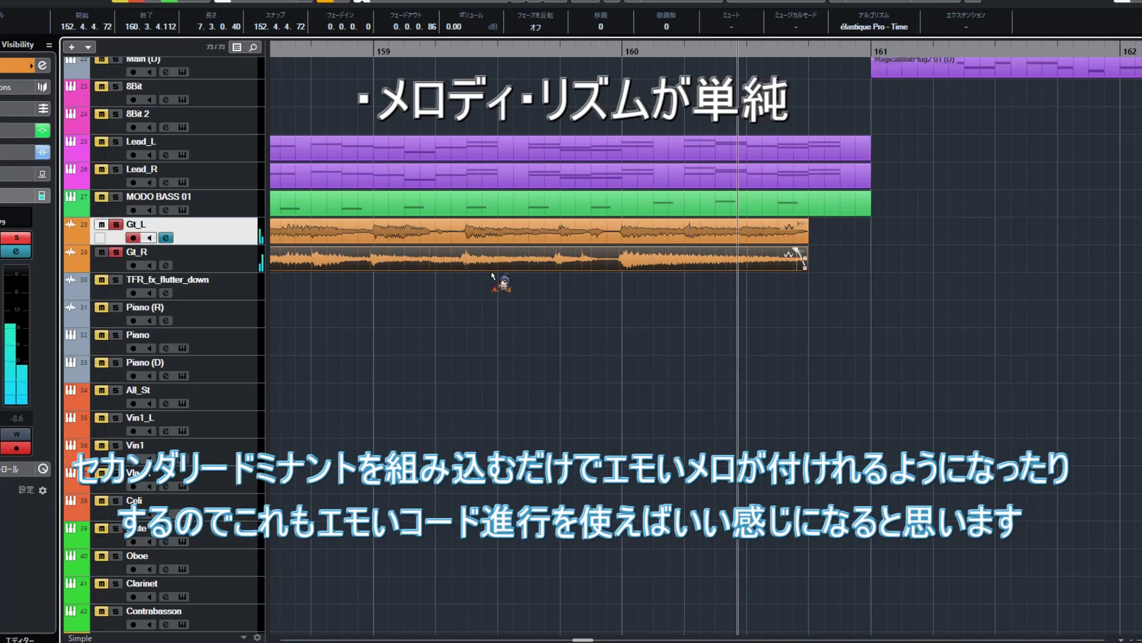
{"action": "key", "text": "g"}
{"action": "key", "text": "g"}
{"action": "key", "text": "g"}
{"action": "key", "text": "g"}
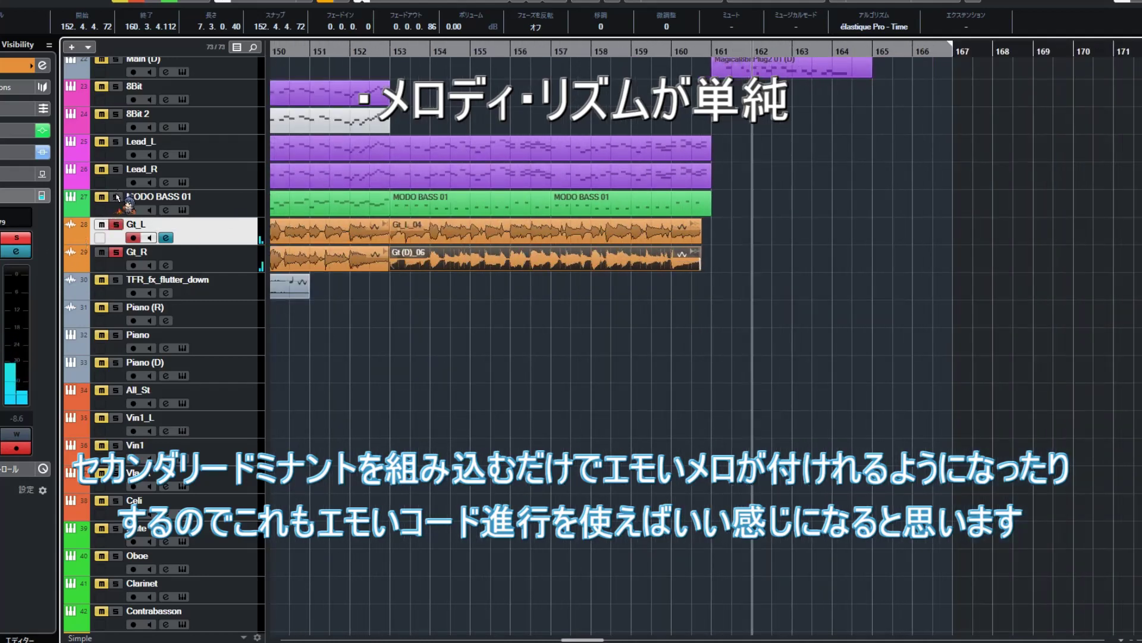
{"action": "left_click", "coordinate": [116, 168]}
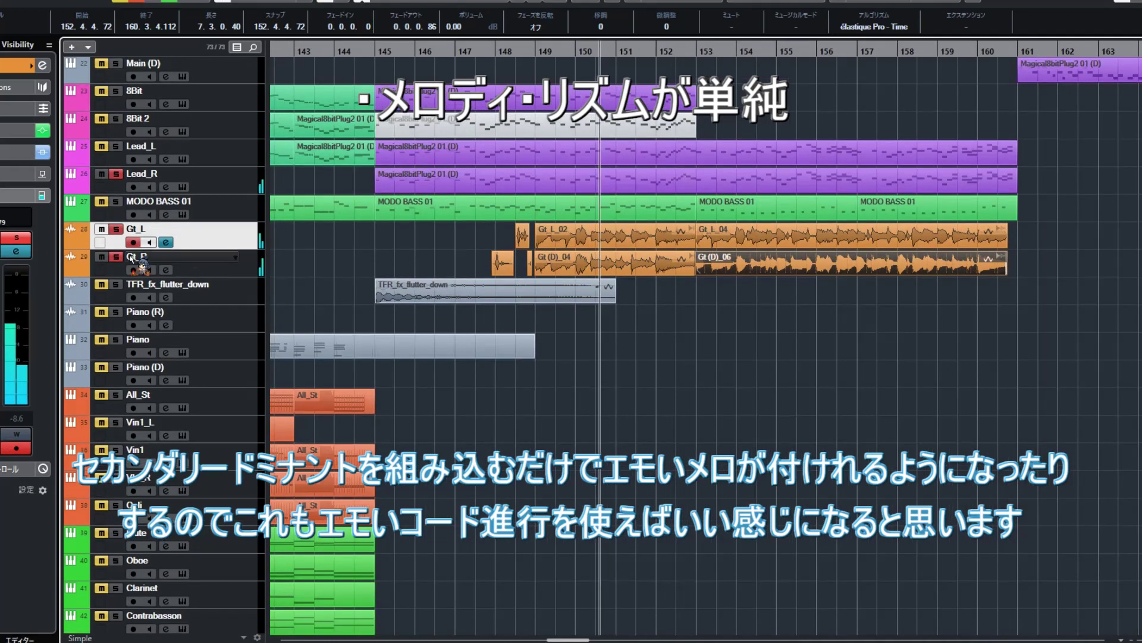
{"action": "left_click", "coordinate": [116, 256]}
{"action": "left_click", "coordinate": [116, 229]}
{"action": "scroll", "coordinate": [565, 156], "scroll_direction": "up", "scroll_amount": 5}
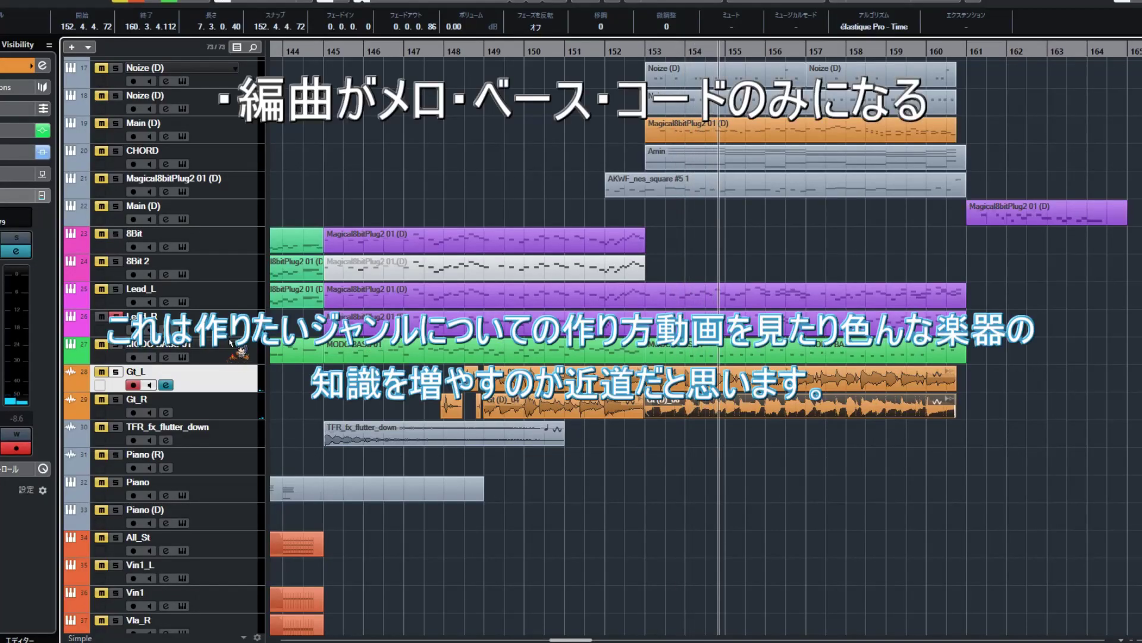
Open the Lead_R channel settings and load Neutron 3 Equalizer into its third insert slot.
{"action": "scroll", "coordinate": [241, 351], "scroll_direction": "up", "scroll_amount": 2}
{"action": "scroll", "coordinate": [241, 351], "scroll_direction": "left", "scroll_amount": 3}
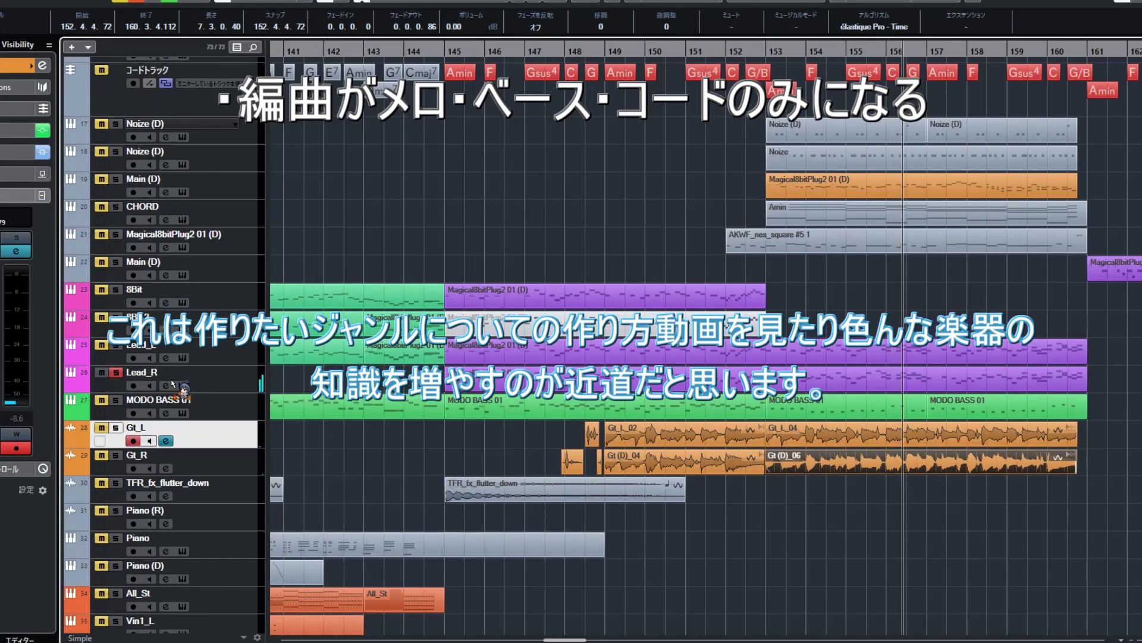
{"action": "left_click", "coordinate": [169, 385]}
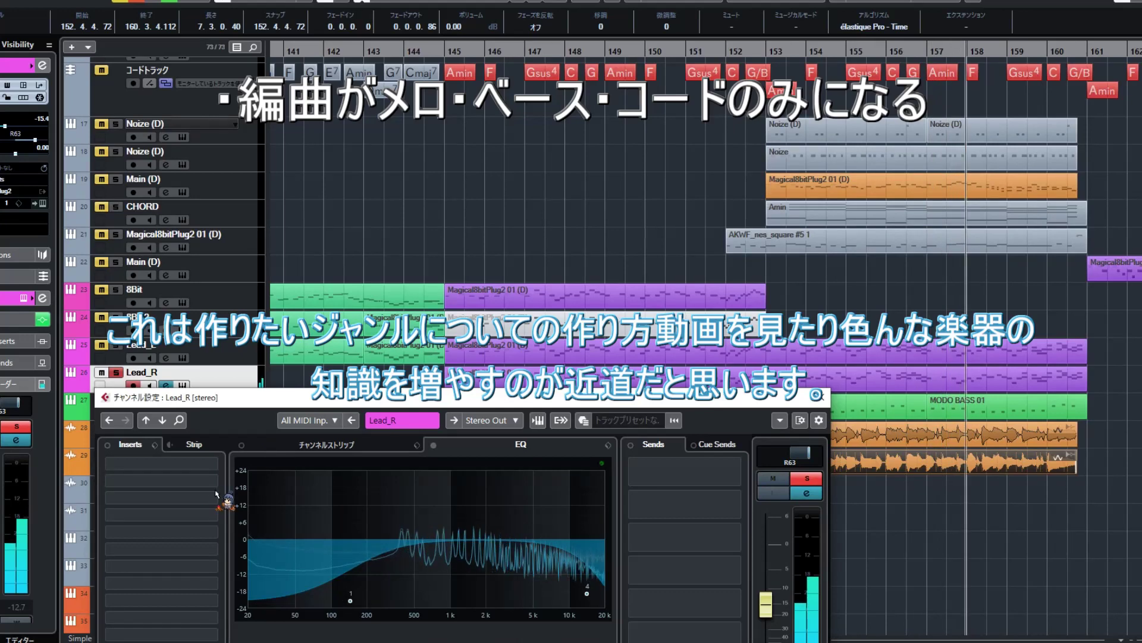
{"action": "left_click", "coordinate": [205, 464]}
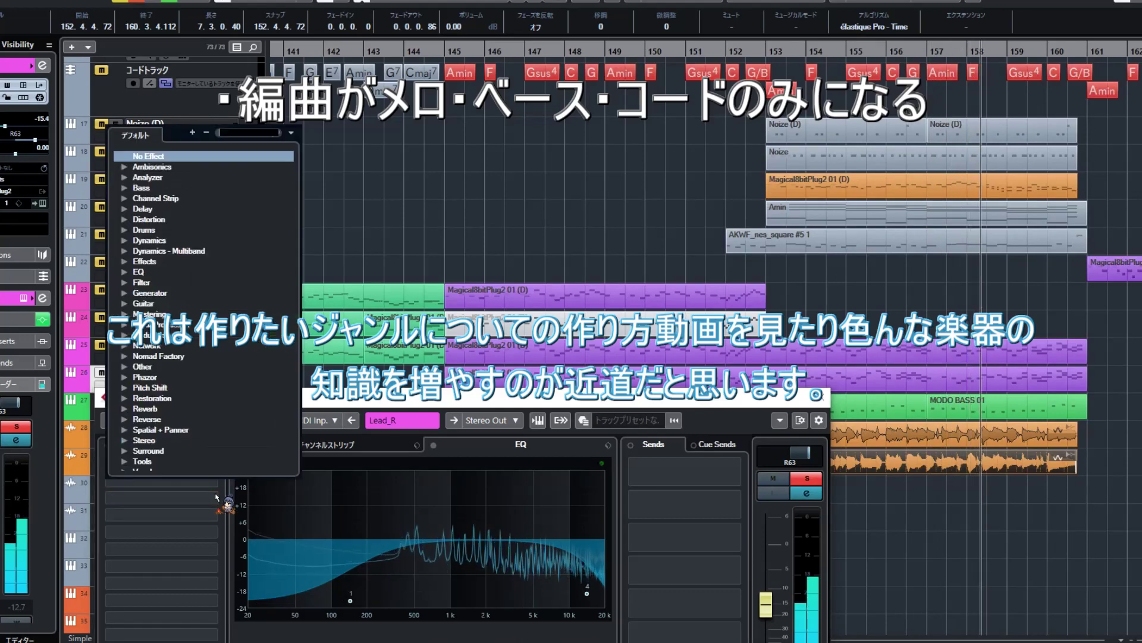
{"action": "left_click", "coordinate": [123, 272]}
{"action": "scroll", "coordinate": [179, 351], "scroll_direction": "down", "scroll_amount": 2}
{"action": "left_click", "coordinate": [209, 399]}
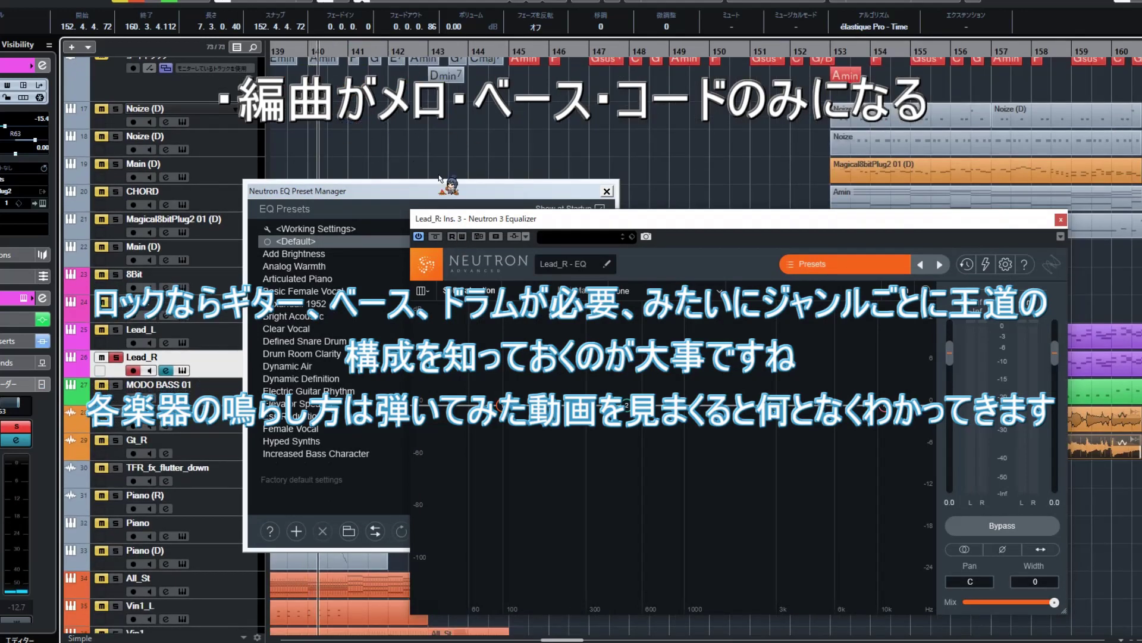
While Lead_R plays from bar 149, add a flat highpass, a low-band cut and a flat lowpass at 16153 Hz, 48 dB/oct.
{"action": "left_click_drag", "start_coordinate": [707, 130], "coordinate": [372, 49]}
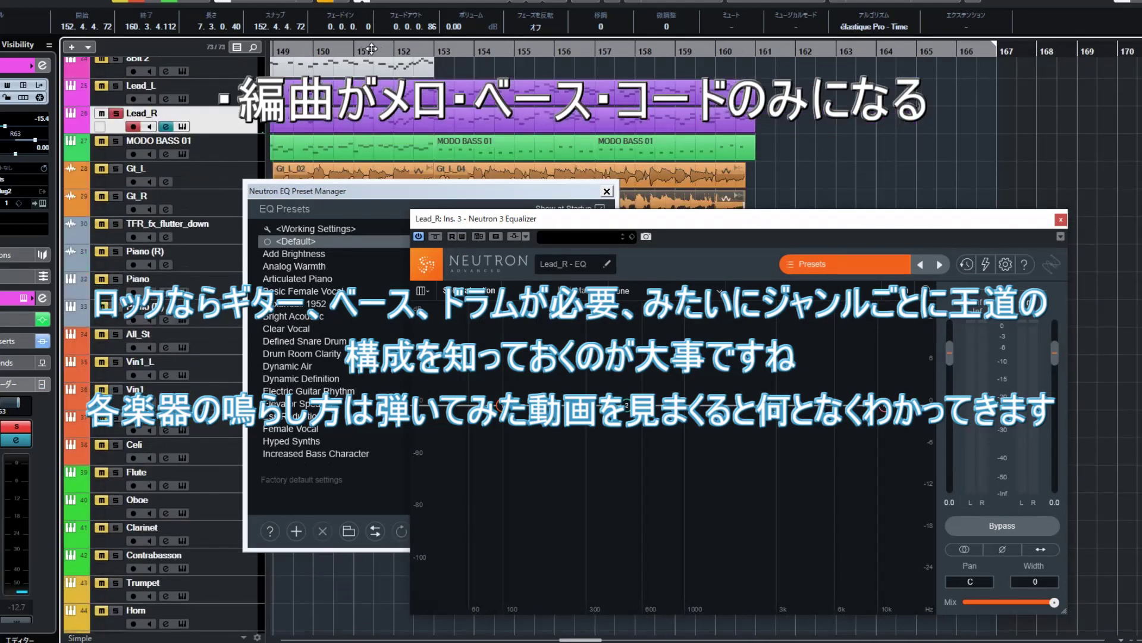
{"action": "double_click", "coordinate": [297, 51]}
{"action": "left_click", "coordinate": [470, 421]}
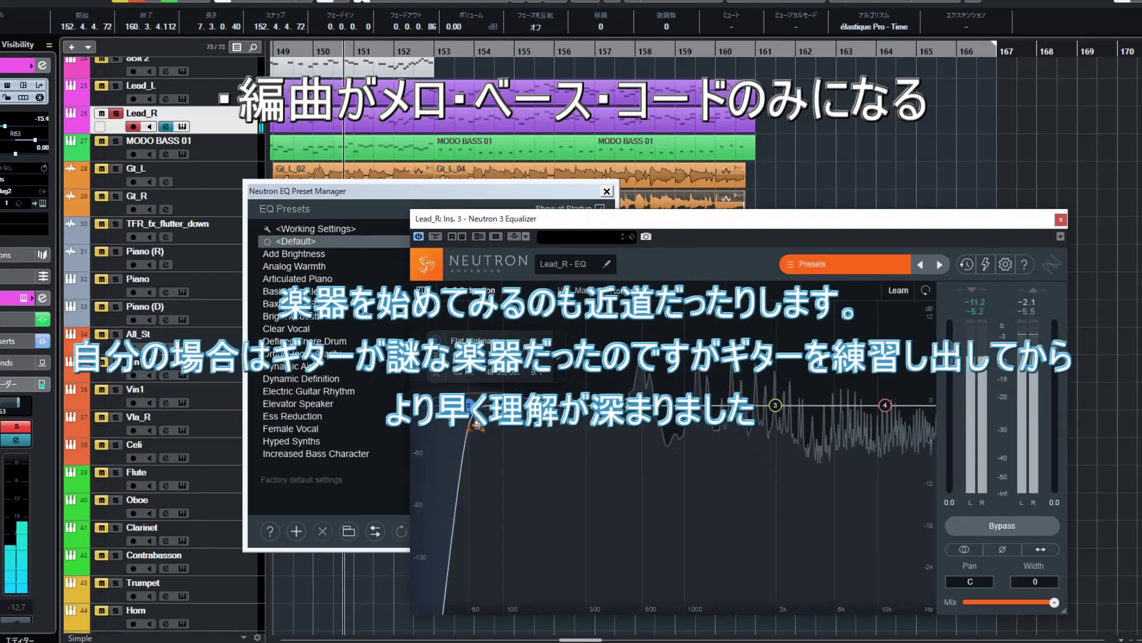
{"action": "left_click_drag", "start_coordinate": [504, 406], "coordinate": [551, 451]}
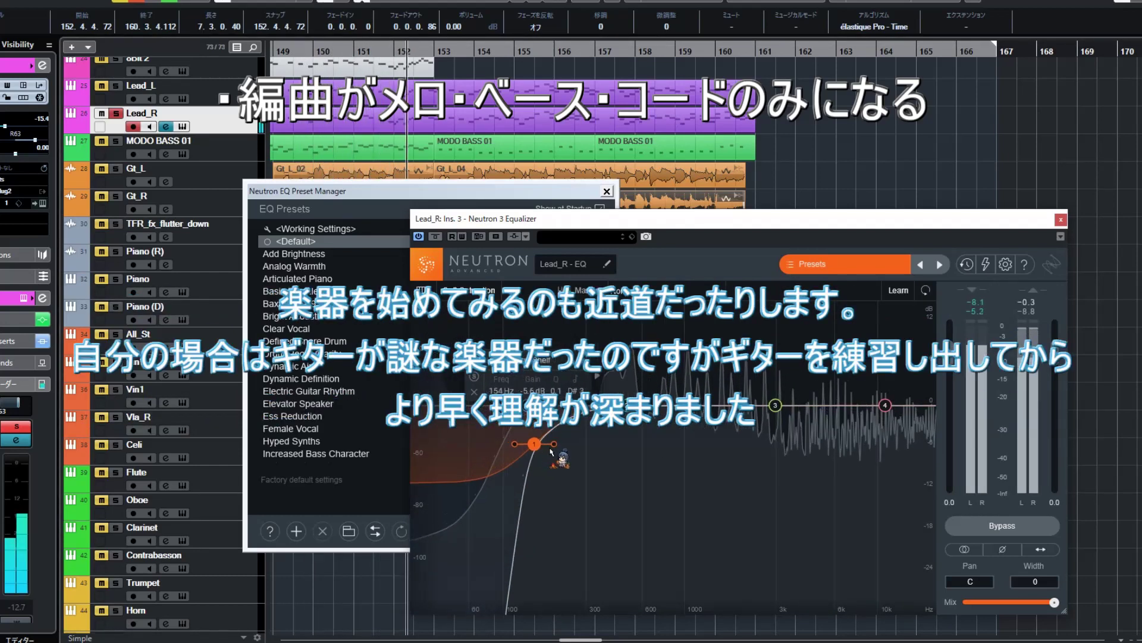
{"action": "left_click", "coordinate": [912, 404]}
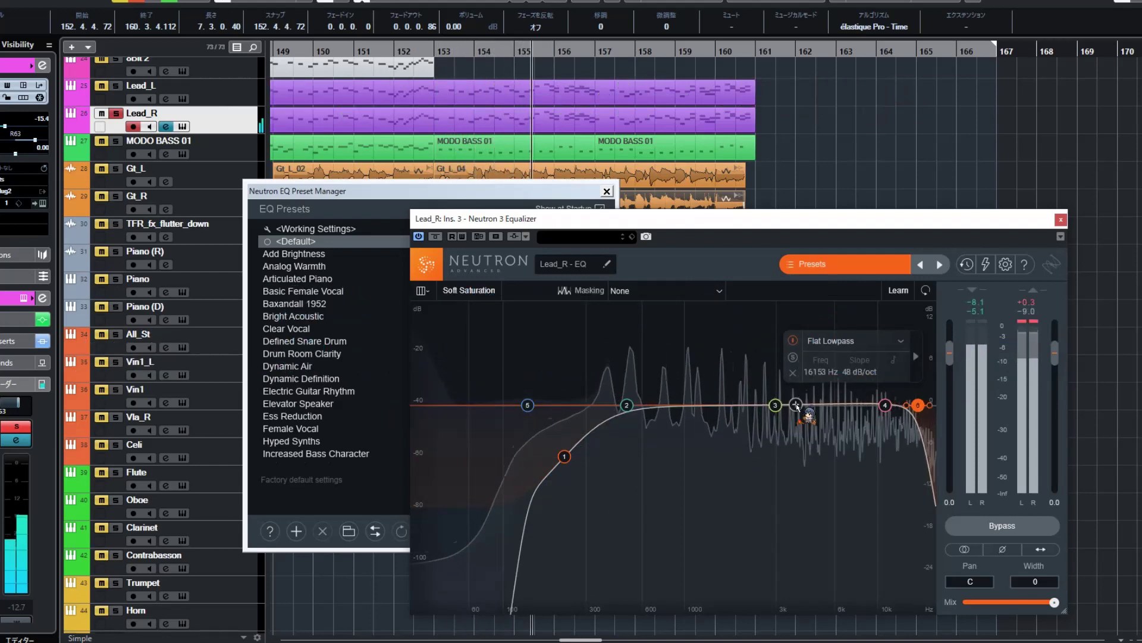
Add a 2.1 dB cut just above 3 kHz and a 2.6 dB cut at 764 Hz, closing the preset manager and the equalizer.
{"action": "left_click_drag", "start_coordinate": [803, 416], "coordinate": [805, 416]}
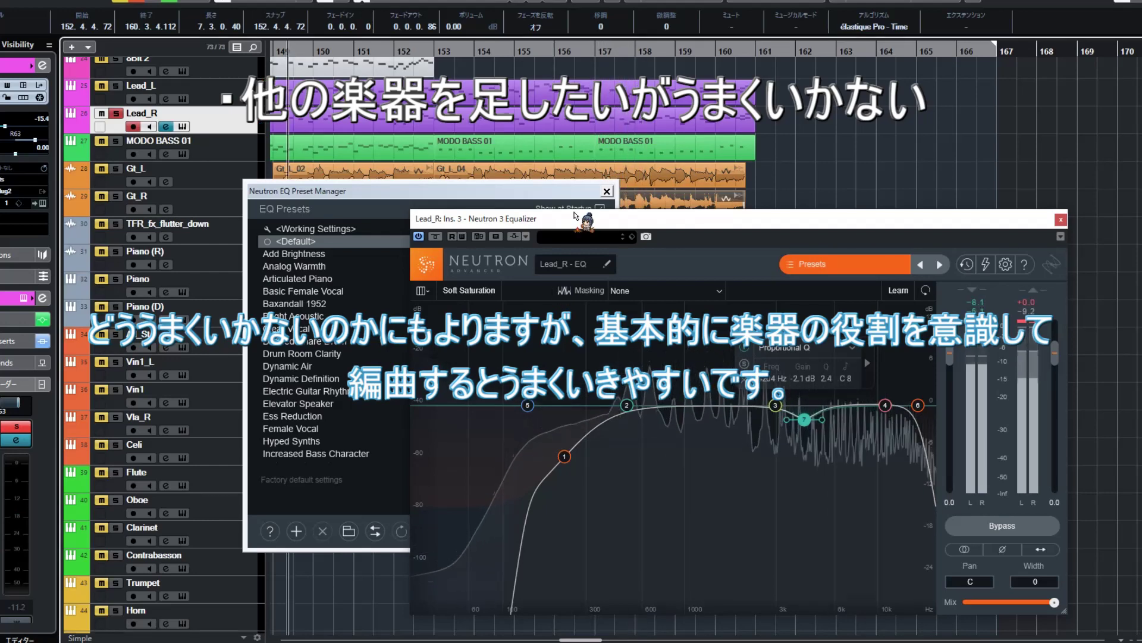
{"action": "left_click", "coordinate": [607, 192]}
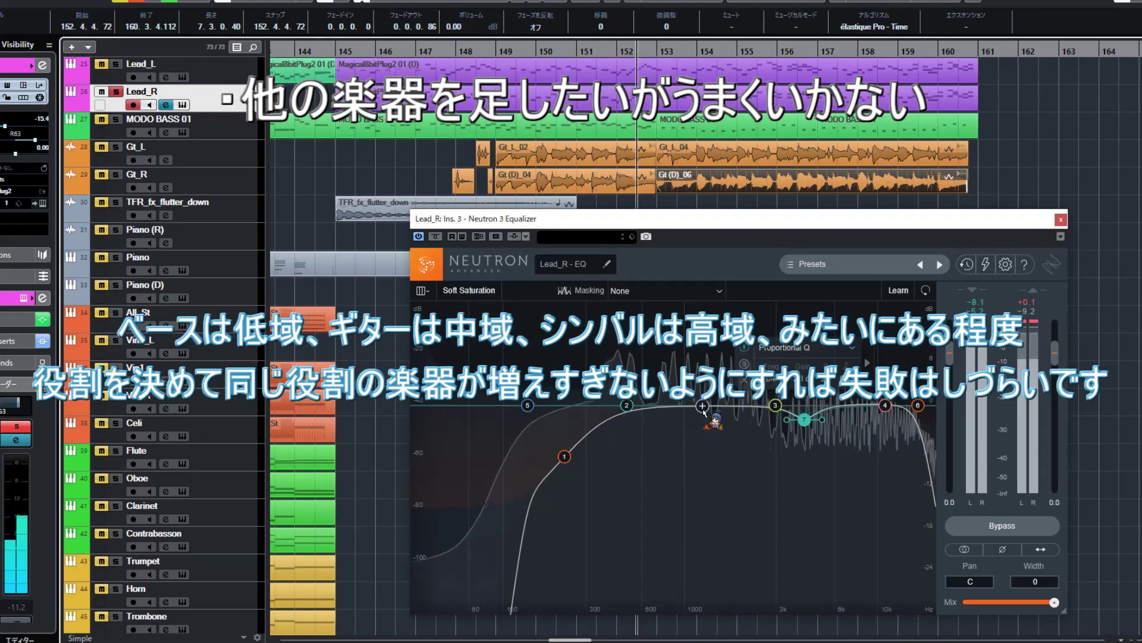
{"action": "left_click_drag", "start_coordinate": [681, 413], "coordinate": [664, 426]}
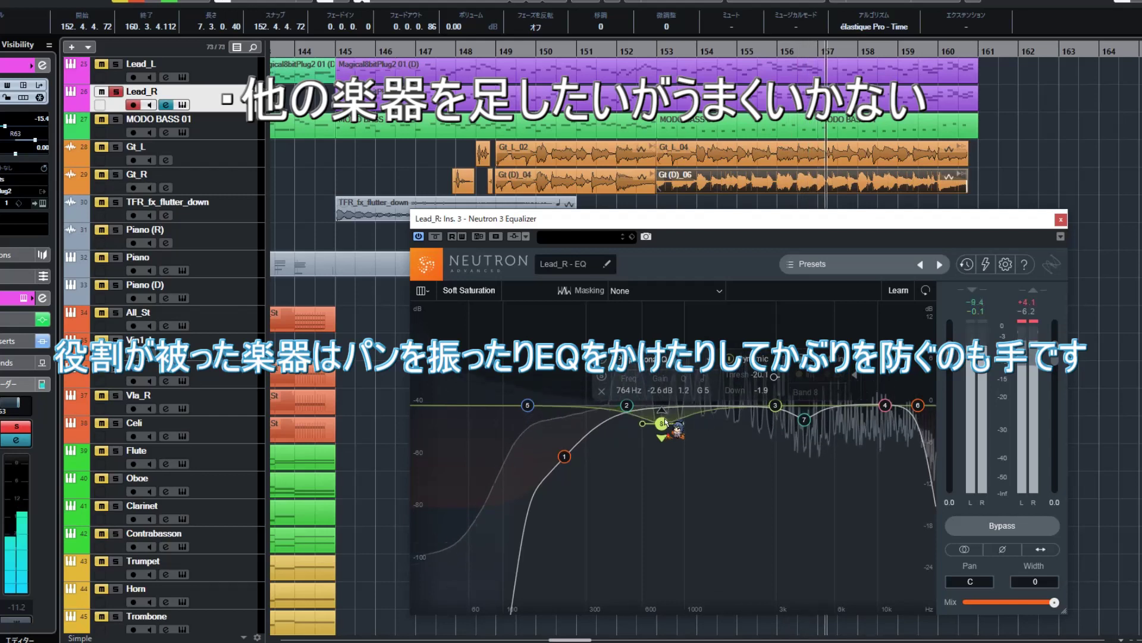
{"action": "left_click", "coordinate": [1062, 220]}
Solo Lead_L alongside Lead_R and review the channel settings of both tracks.
{"action": "scroll", "coordinate": [111, 184], "scroll_direction": "up", "scroll_amount": 3}
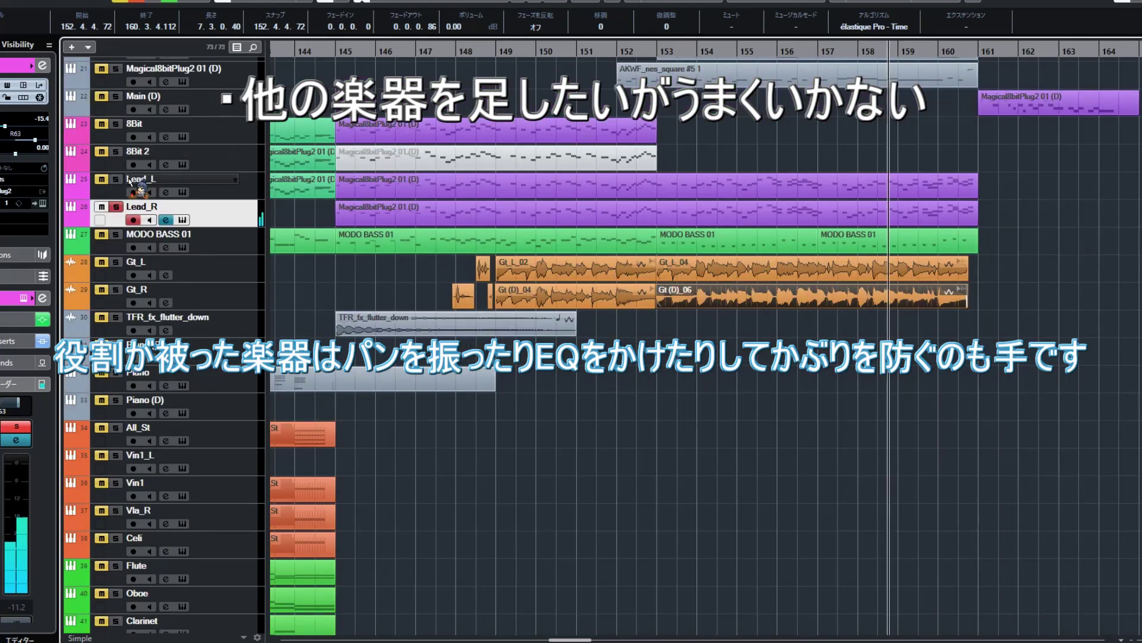
{"action": "left_click", "coordinate": [241, 187]}
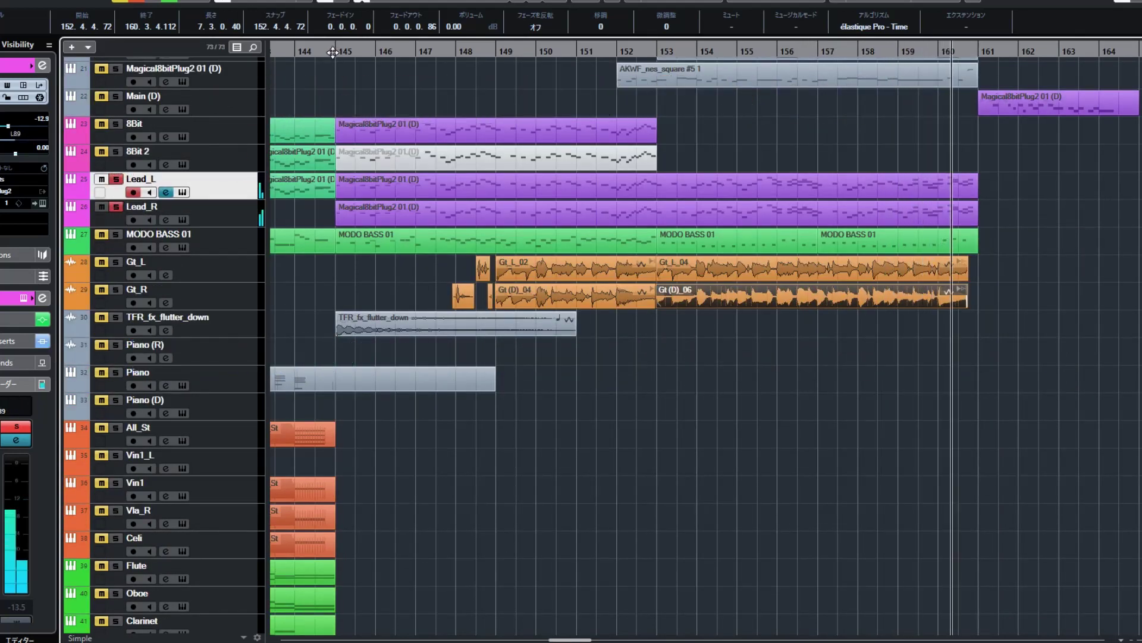
{"action": "left_click", "coordinate": [167, 192]}
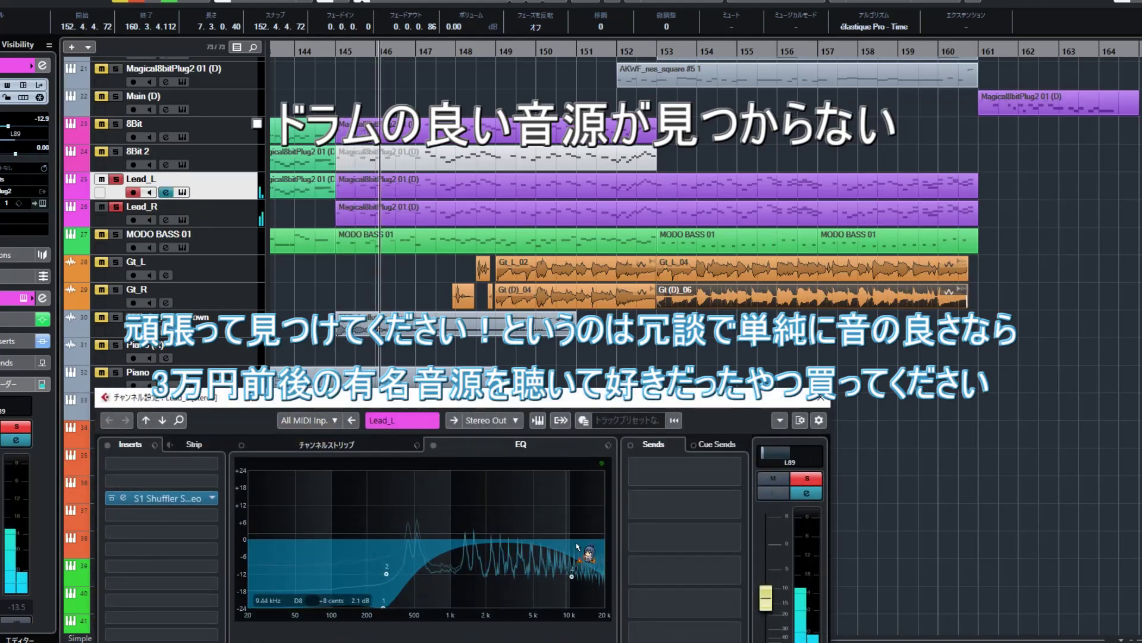
{"action": "left_click", "coordinate": [167, 192]}
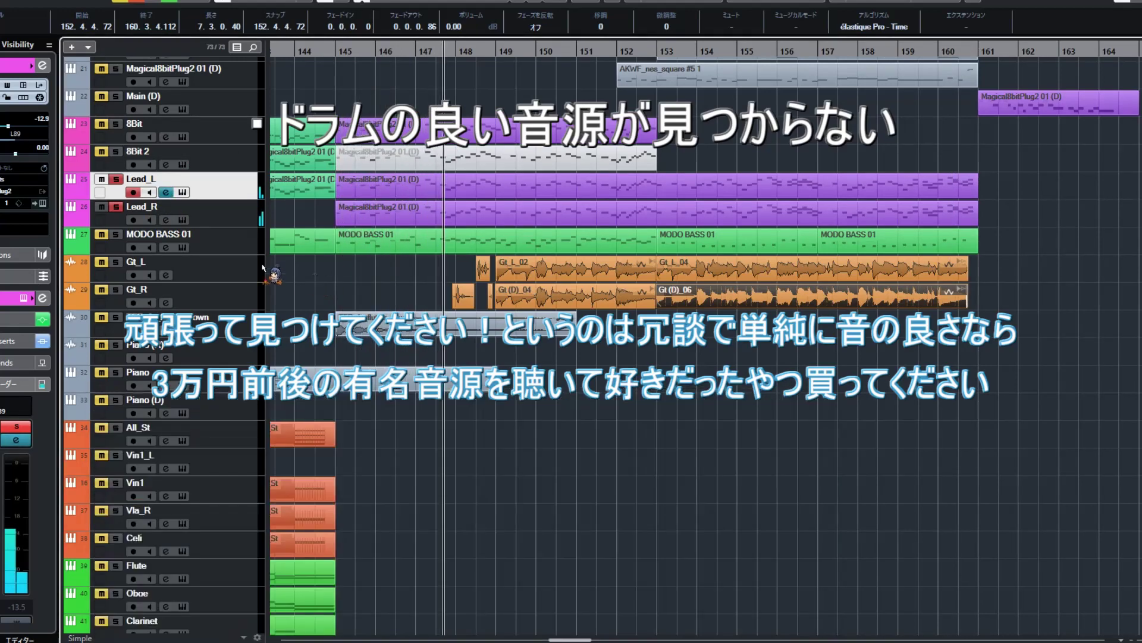
{"action": "left_click", "coordinate": [166, 220]}
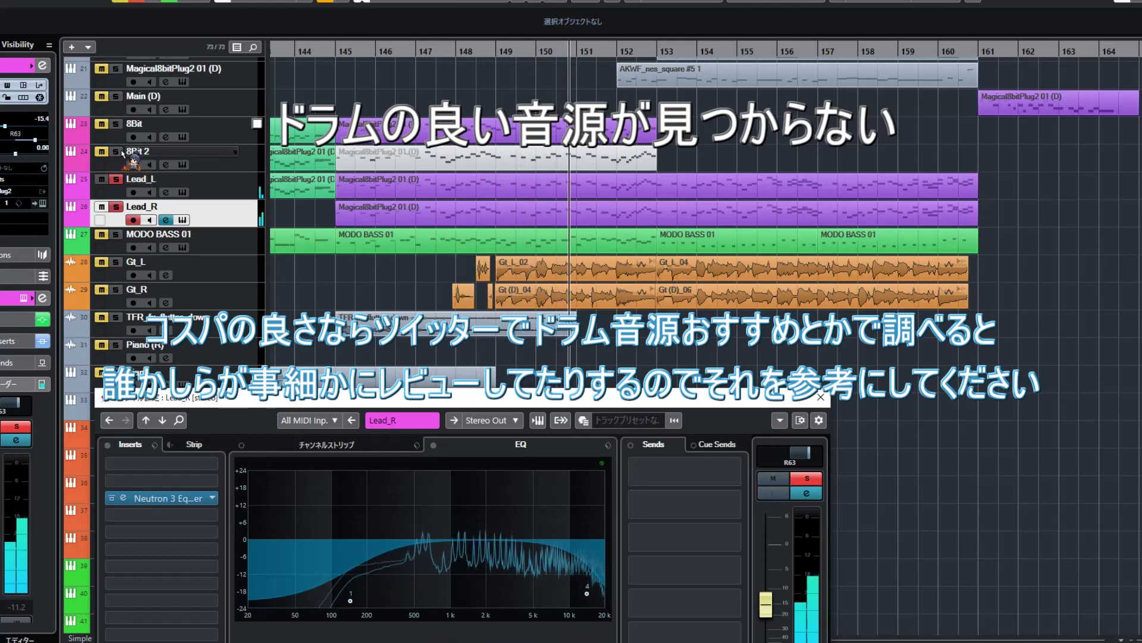
{"action": "key", "text": "Escape"}
Solo the 8Bit 2 track and delete its clip at bars 145 to 153.
{"action": "left_click", "coordinate": [116, 152]}
{"action": "key", "text": "Delete"}
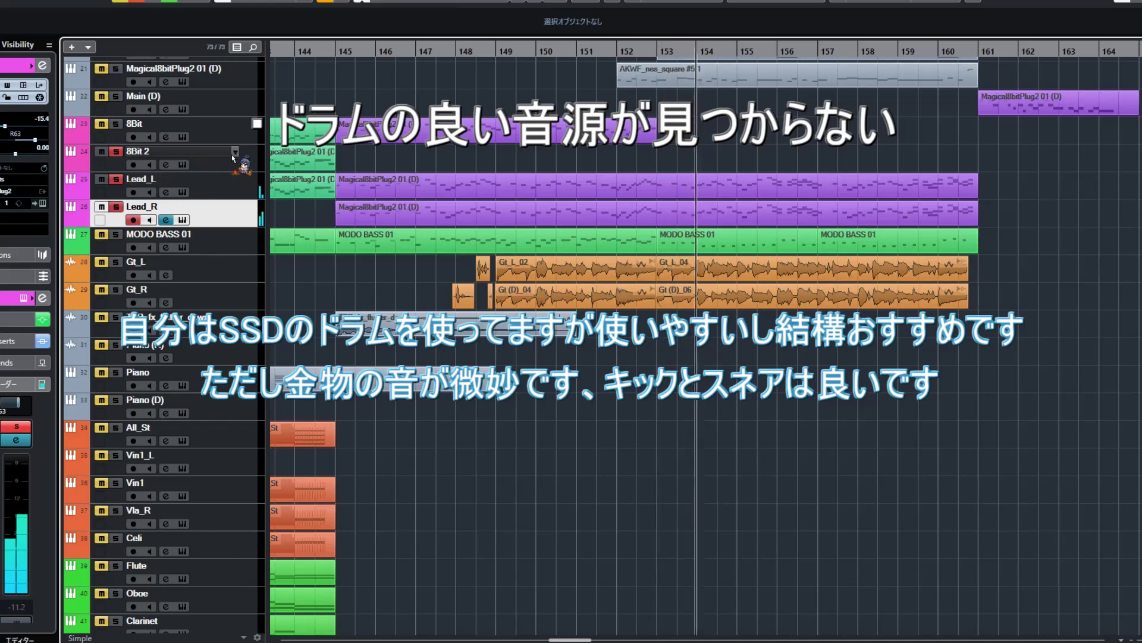
Select the 8Bit 2, Lead_L and Lead_R tracks together and clear their solos.
{"action": "left_click", "coordinate": [232, 154], "text": "shift"}
{"action": "key", "text": "s"}
{"action": "key", "text": "g"}
{"action": "key", "text": "g"}
{"action": "key", "text": "g"}
{"action": "key", "text": "g"}
{"action": "key", "text": "g"}
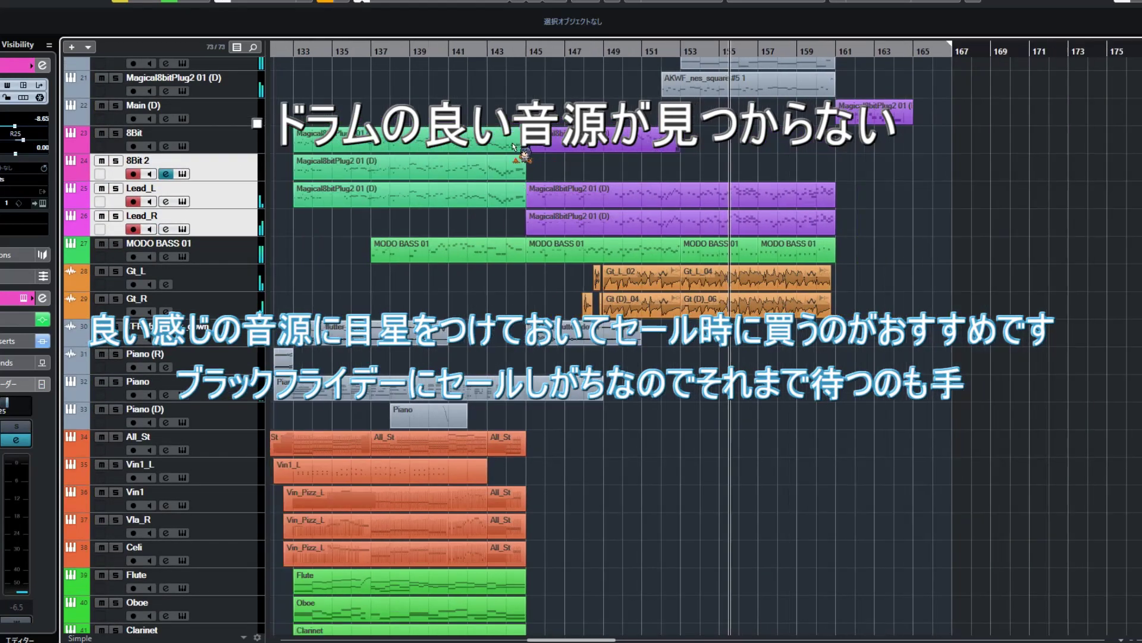
{"action": "scroll", "coordinate": [564, 168], "scroll_direction": "up", "scroll_amount": 2}
{"action": "scroll", "coordinate": [590, 189], "scroll_direction": "up", "scroll_amount": 1}
{"action": "scroll", "coordinate": [443, 200], "scroll_direction": "right", "scroll_amount": 1}
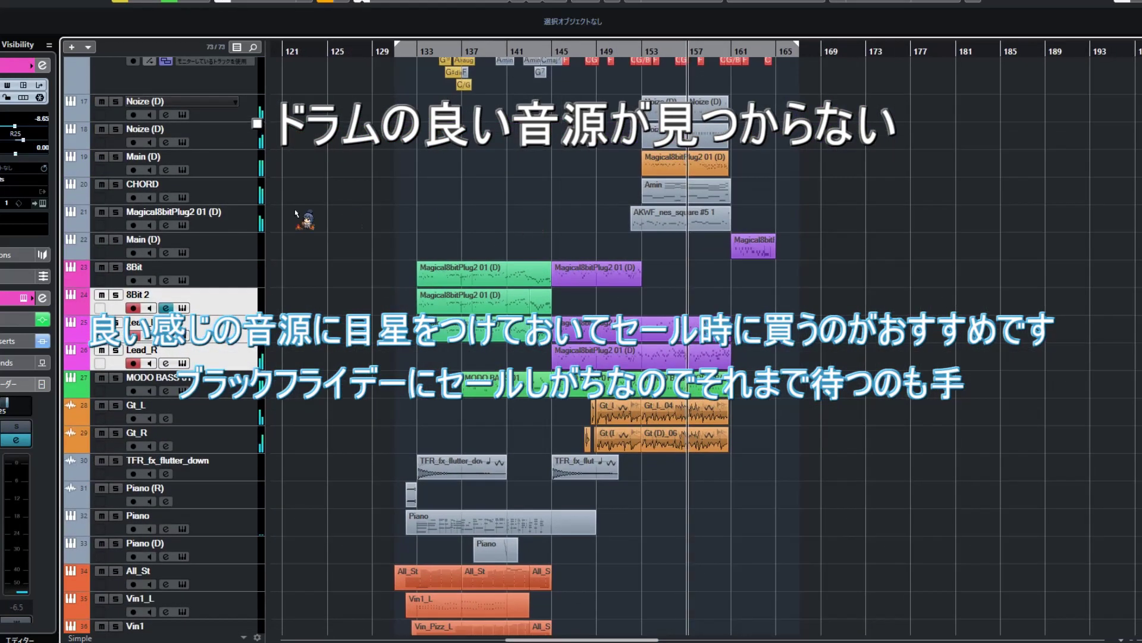
Roll off the CHORD track's high end around 18 kHz with its channel equalizer and replay from bar 153.
{"action": "left_click", "coordinate": [167, 197]}
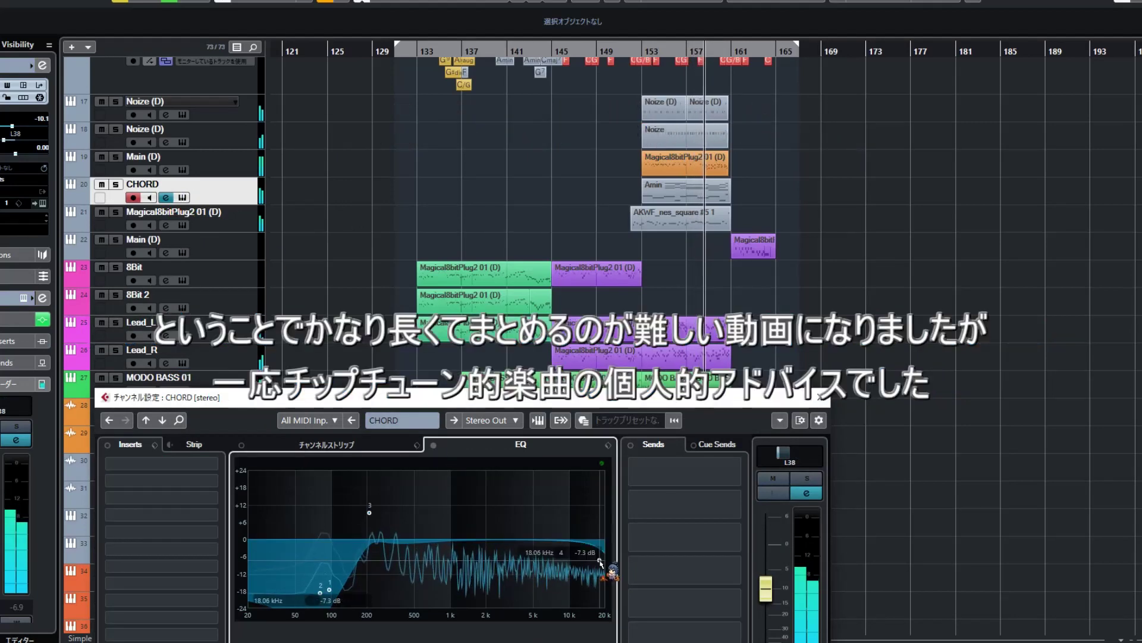
{"action": "left_click", "coordinate": [491, 218]}
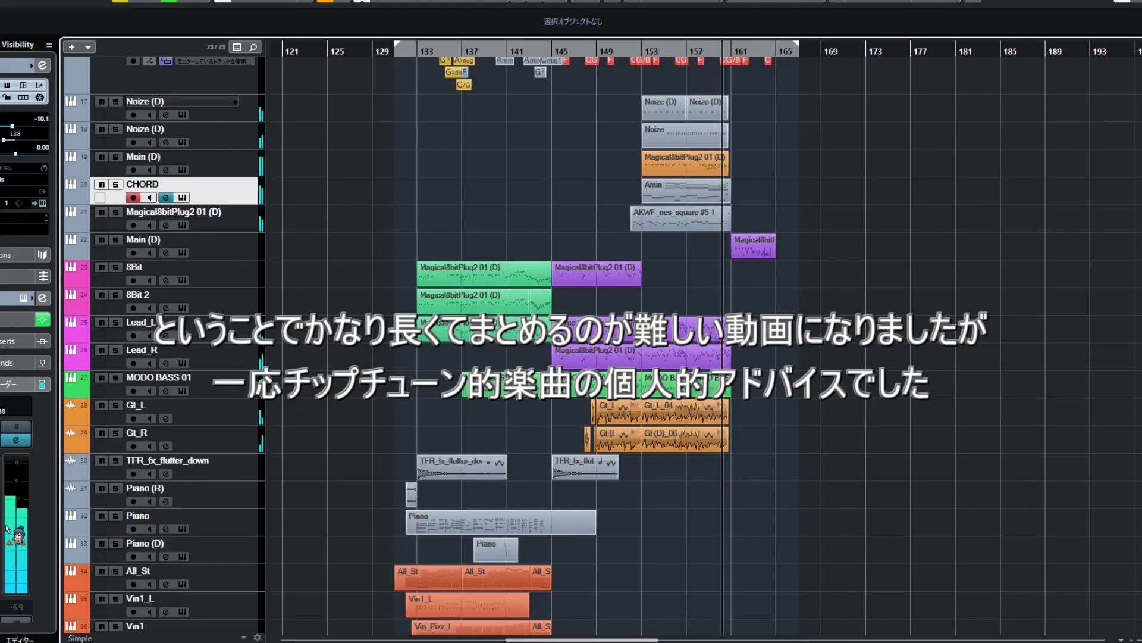
{"action": "left_click", "coordinate": [640, 48]}
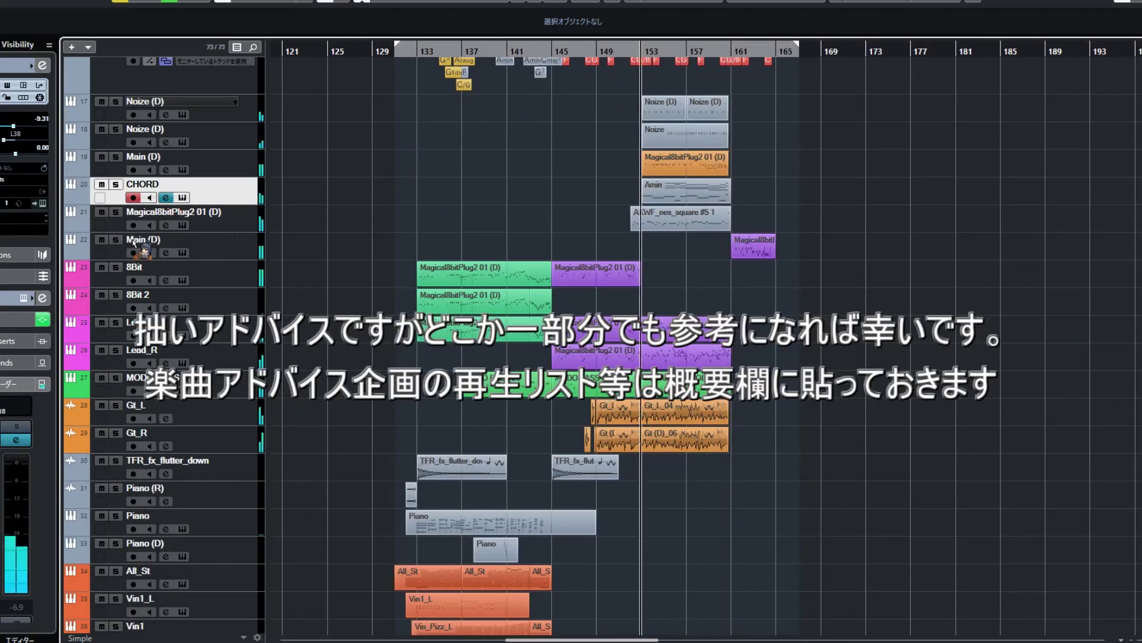
Insert the S1 Imager Stereo in the CHORD track's second insert slot, solo the track and widen its stereo image to about 1.15 during playback.
{"action": "left_click", "coordinate": [166, 198]}
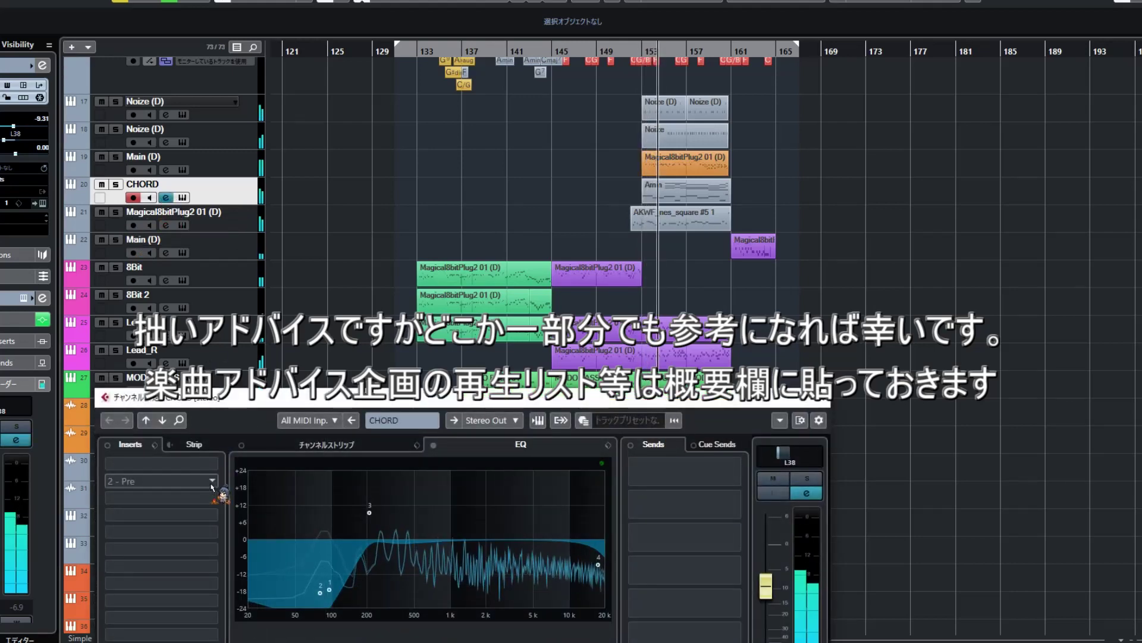
{"action": "left_click", "coordinate": [213, 487]}
{"action": "type", "text": "s1"}
{"action": "left_click", "coordinate": [219, 149]}
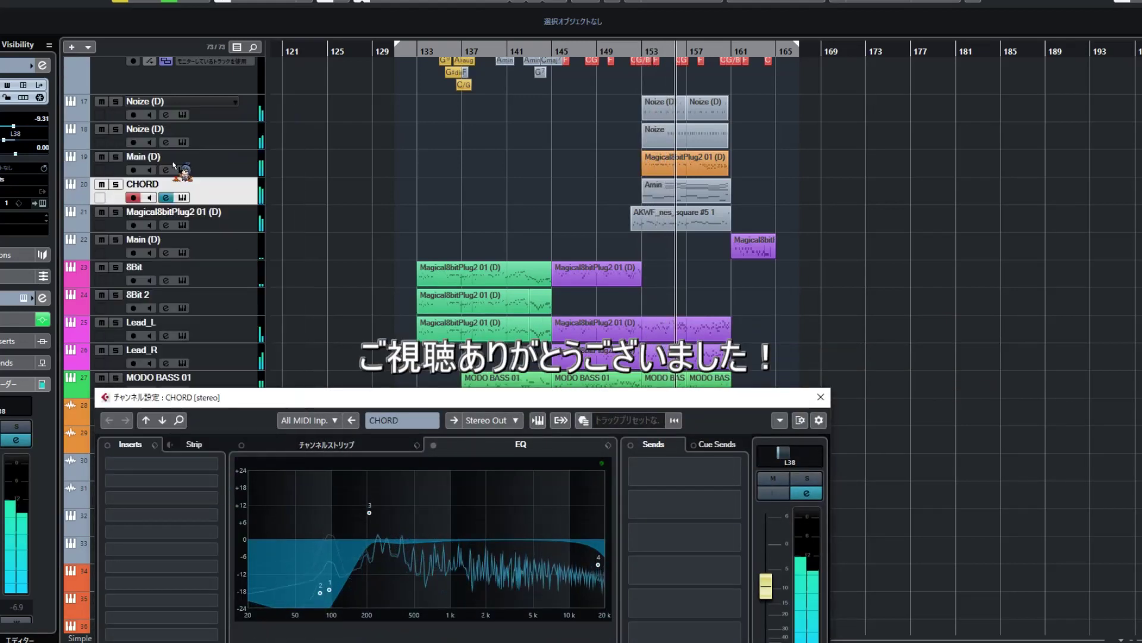
{"action": "left_click", "coordinate": [116, 185]}
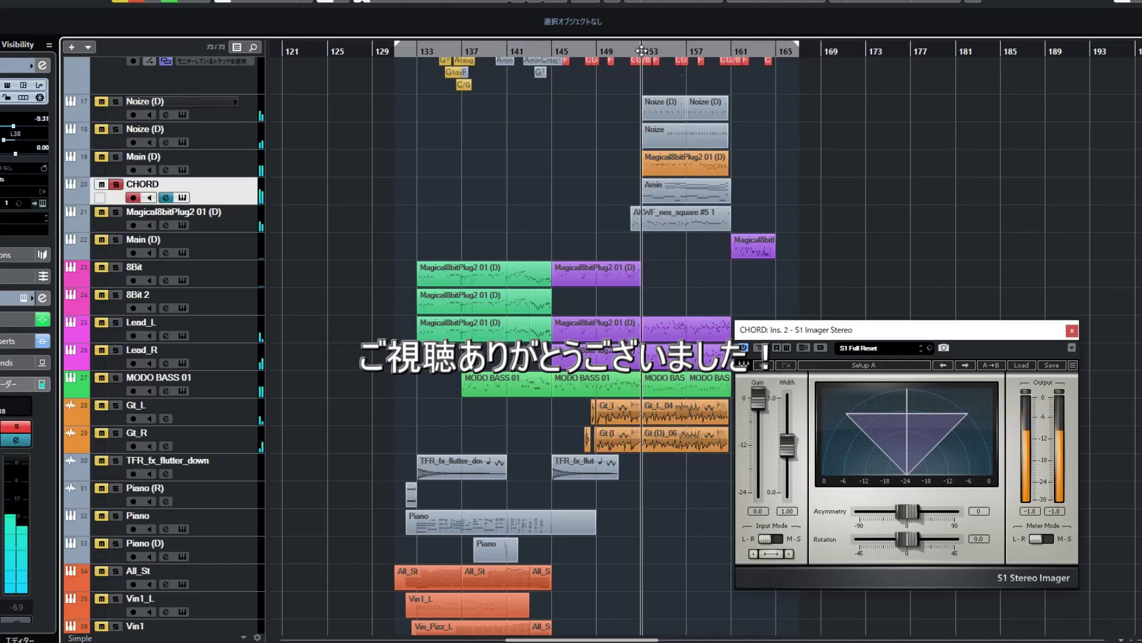
{"action": "key", "text": "space"}
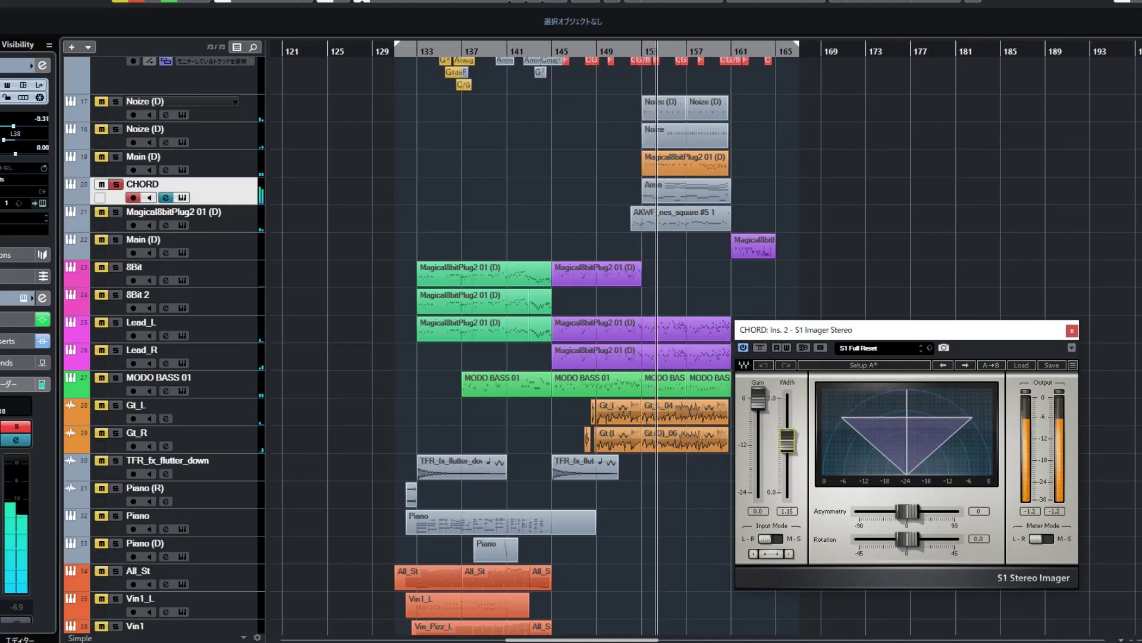